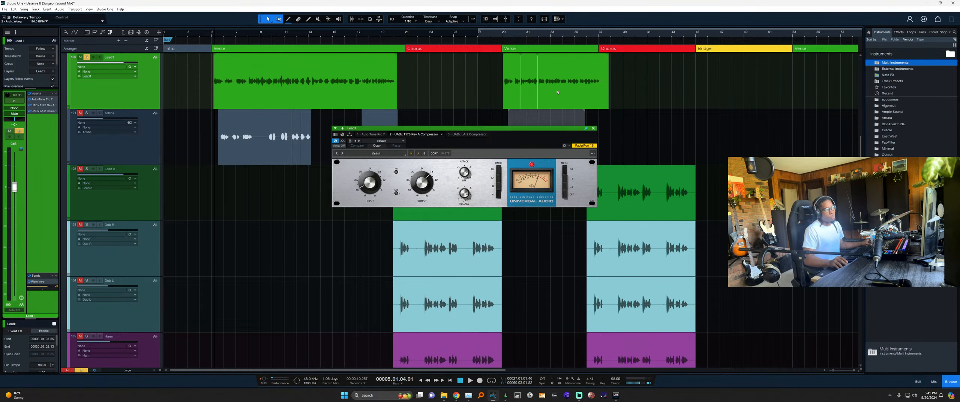
Move the Lead1 1176 compressor window aside and close it.
mouse_move(516, 141)
left_mouse_down()
mouse_move(531, 137)
mouse_move(515, 139)
left_mouse_up()
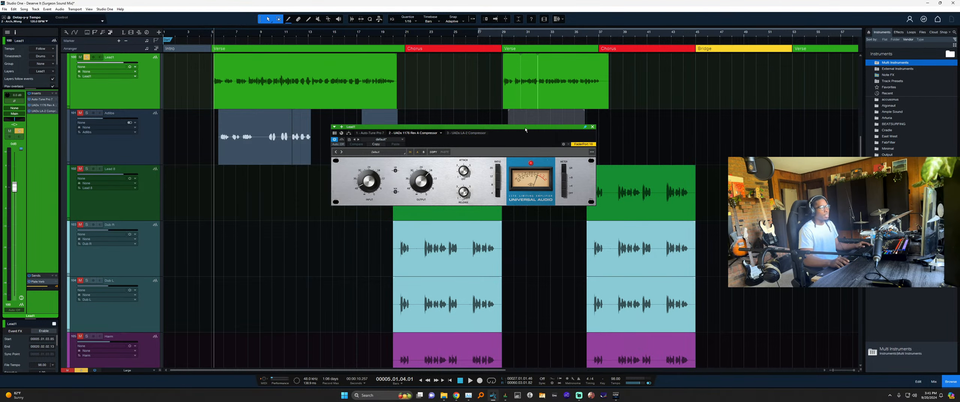
left_click_drag(525, 130, 478, 125)
left_click(547, 122)
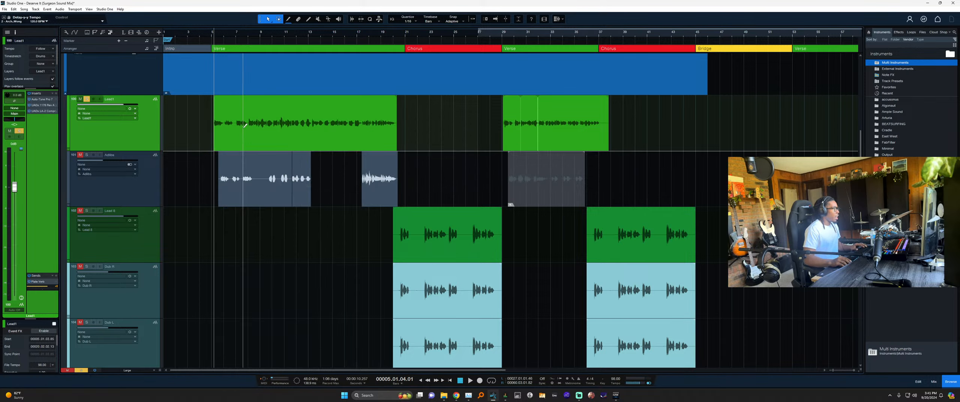
Scroll and zoom the arrangement to the first Verse of the Lead1 vocal.
scroll(211, 218, "up", 3)
scroll(212, 218, "up", 2)
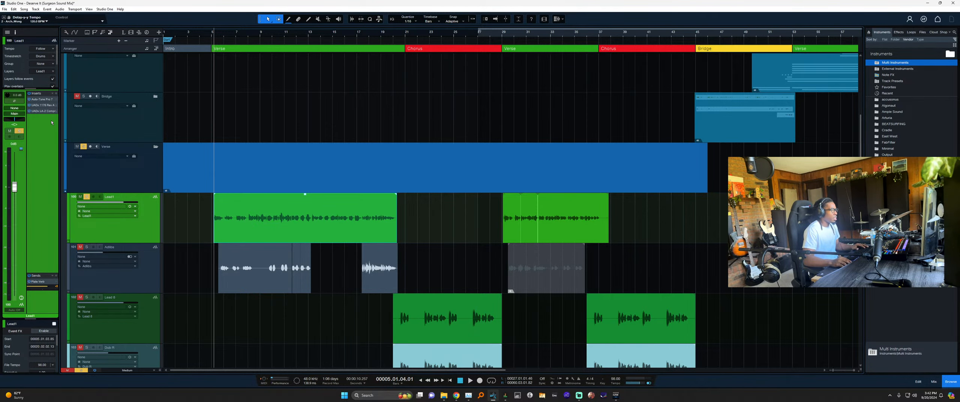
scroll(225, 187, "down", 1)
scroll(190, 218, "up", 3)
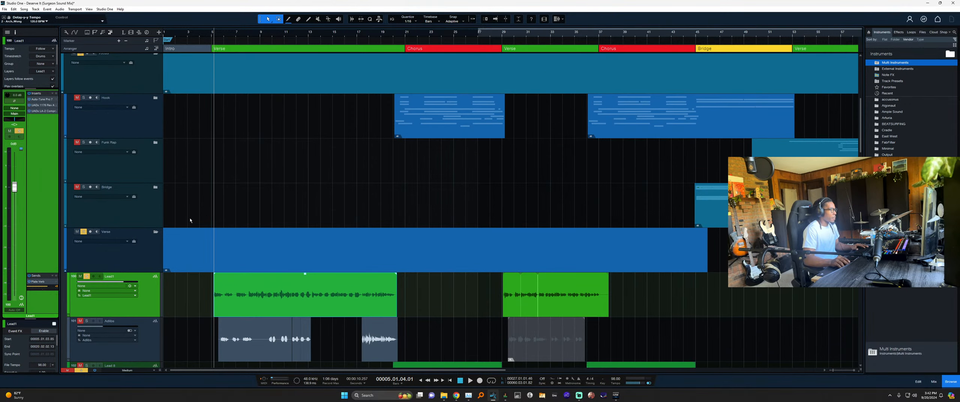
scroll(211, 214, "down", 4)
scroll(222, 214, "up", 3)
scroll(266, 229, "right", 1)
scroll(307, 232, "down", 2)
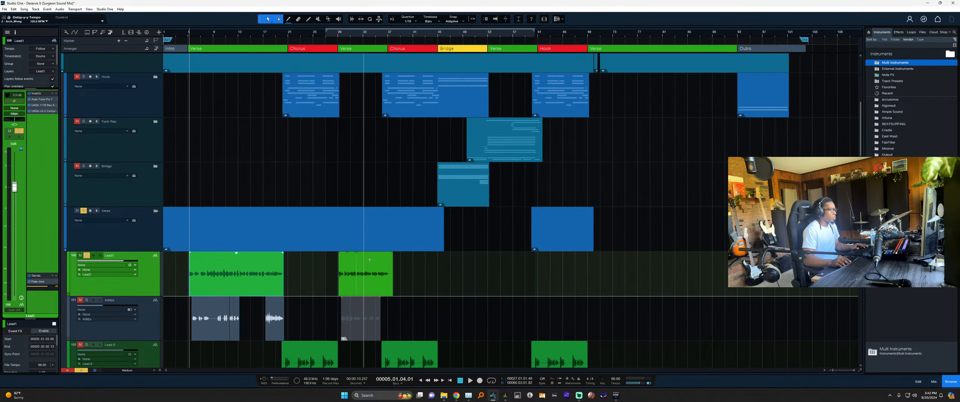
scroll(389, 242, "down", 2)
scroll(390, 243, "up", 1)
scroll(182, 272, "up", 5)
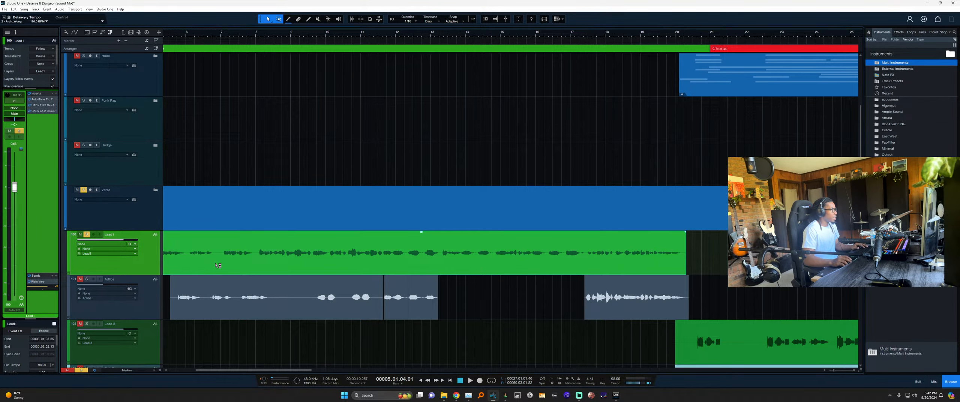
scroll(218, 265, "left", 3)
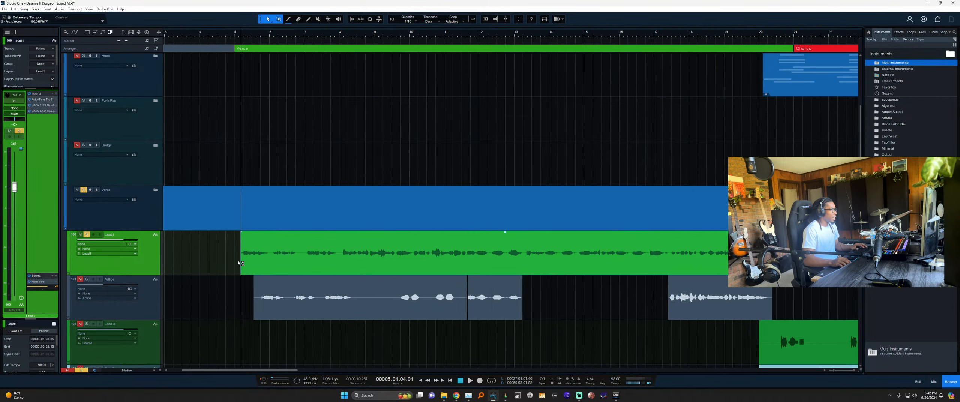
Save the song, deactivate Lead1's LA-2 compressor and bring up its 1176 instead.
left_click(44, 112)
key("ctrl+s")
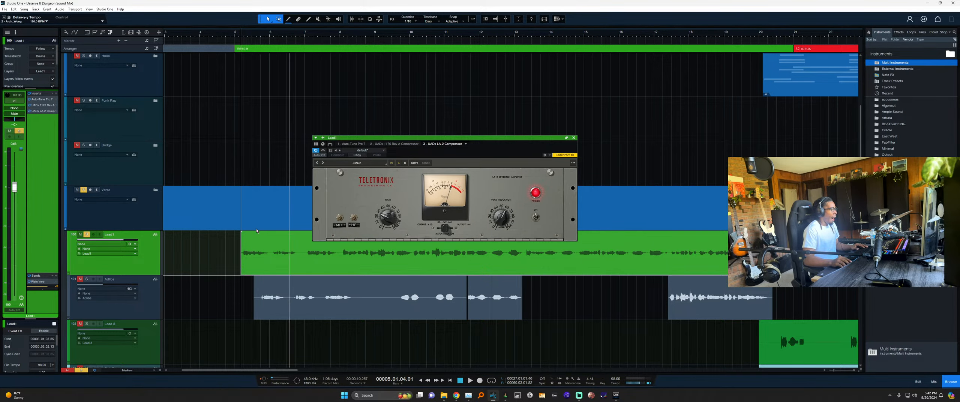
left_click(29, 112)
left_click(43, 106)
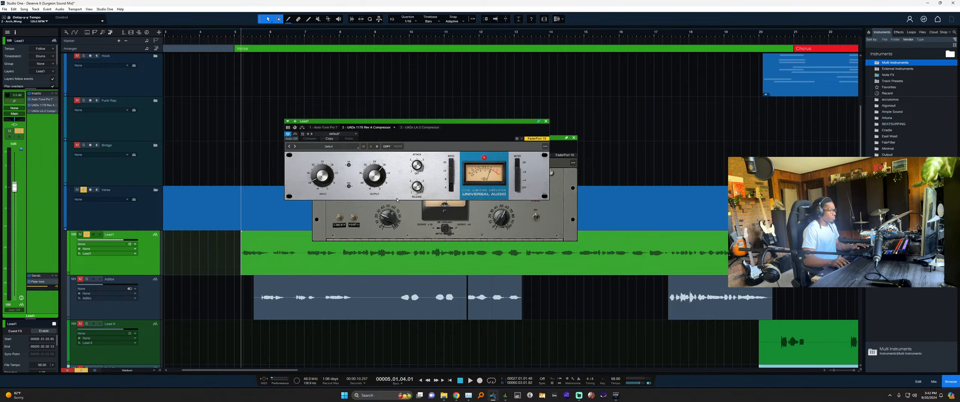
left_click(573, 138)
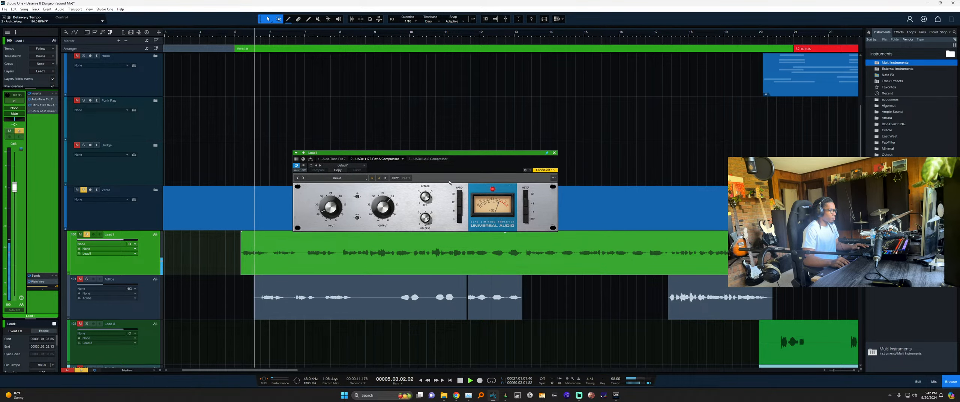
Set the 1176 input to -38.63 dB and output to -21.84 dB, then close it.
left_click_drag(337, 204, 384, 212)
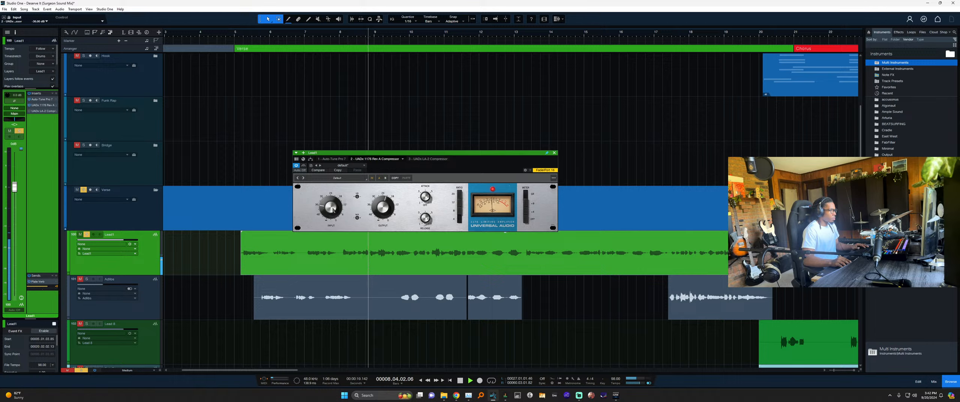
left_click_drag(333, 210, 332, 213)
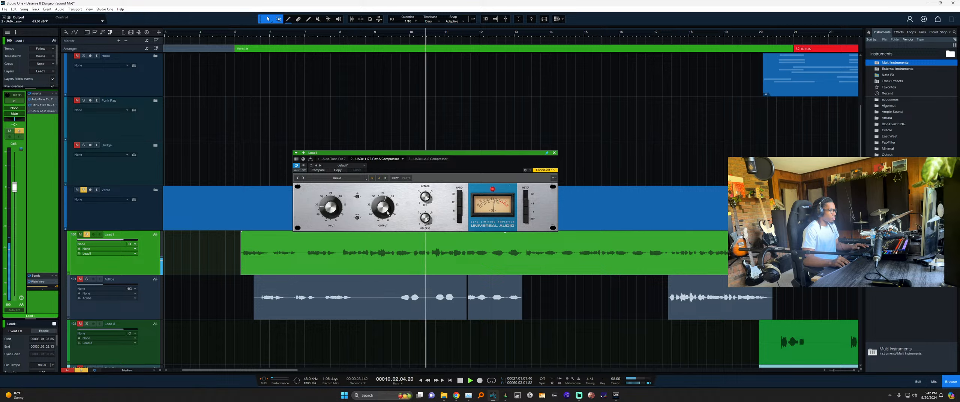
left_click_drag(332, 209, 332, 211)
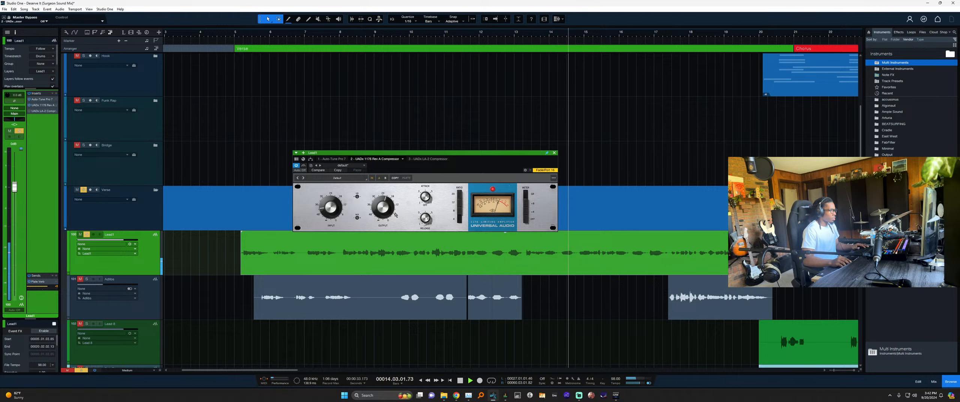
left_click_drag(381, 209, 381, 210)
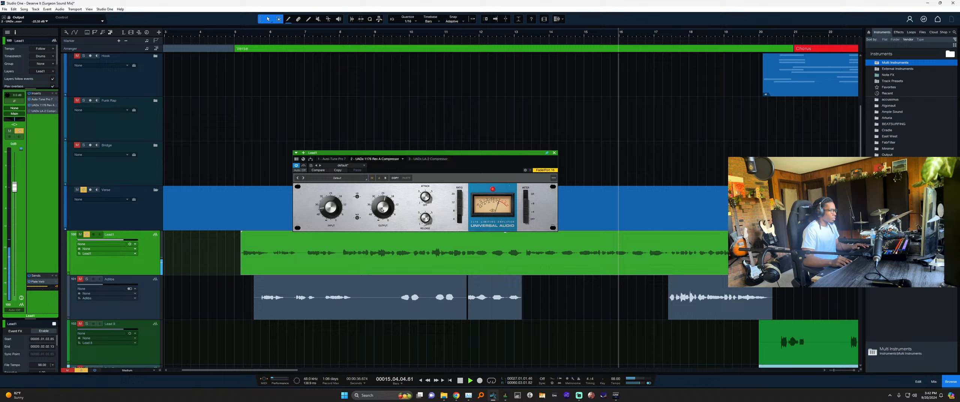
left_click(555, 153)
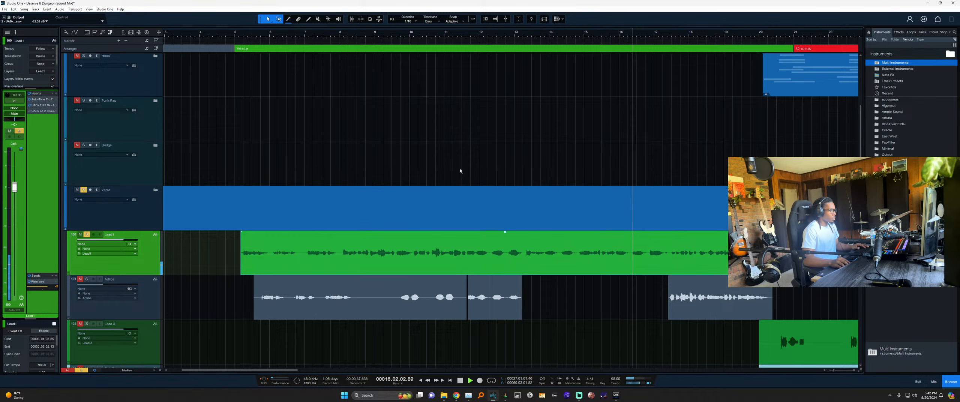
Set Lead1's LA-2 Peak Reduction to 75 and Gain to 28, A/B against bypass, and close it.
left_click(42, 111)
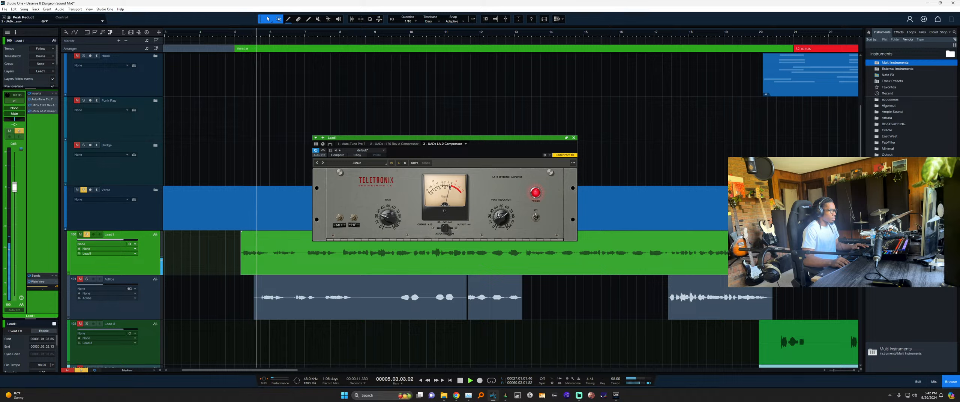
left_click_drag(500, 215, 500, 211)
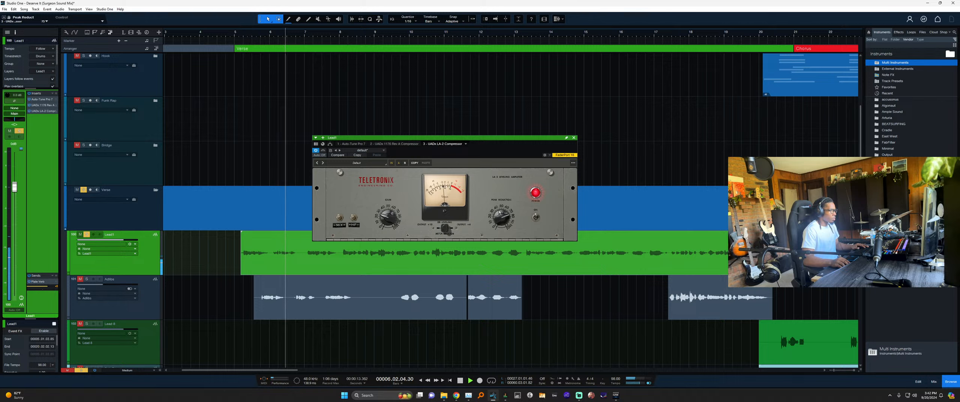
left_click_drag(387, 218, 387, 216)
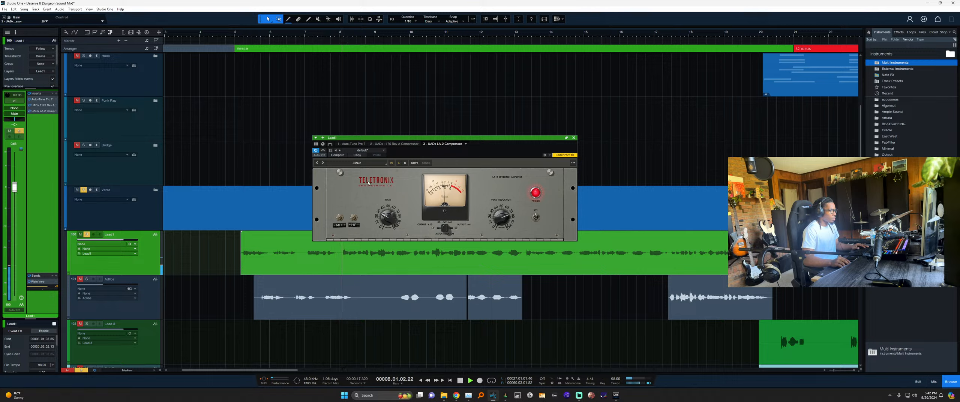
left_click(324, 150)
left_click(323, 151)
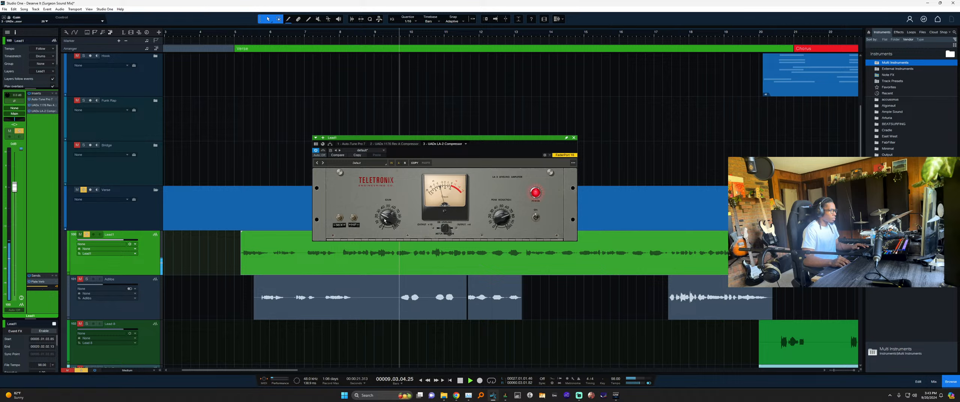
left_click(323, 151)
left_click(324, 151)
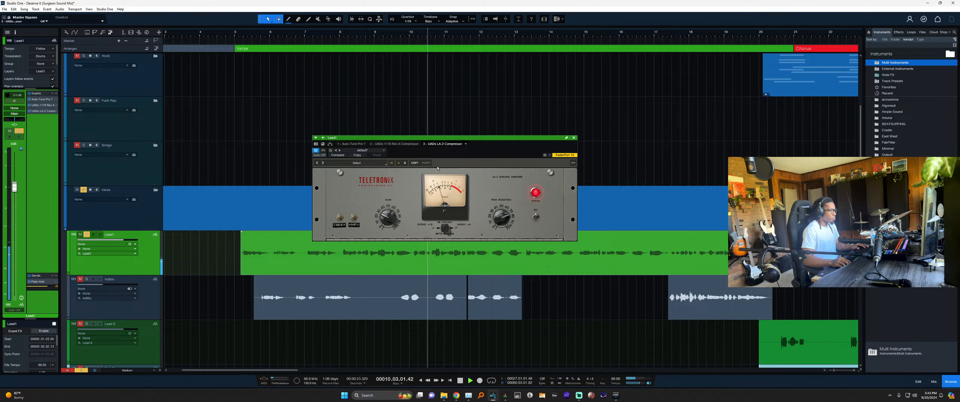
left_click_drag(494, 161, 491, 161)
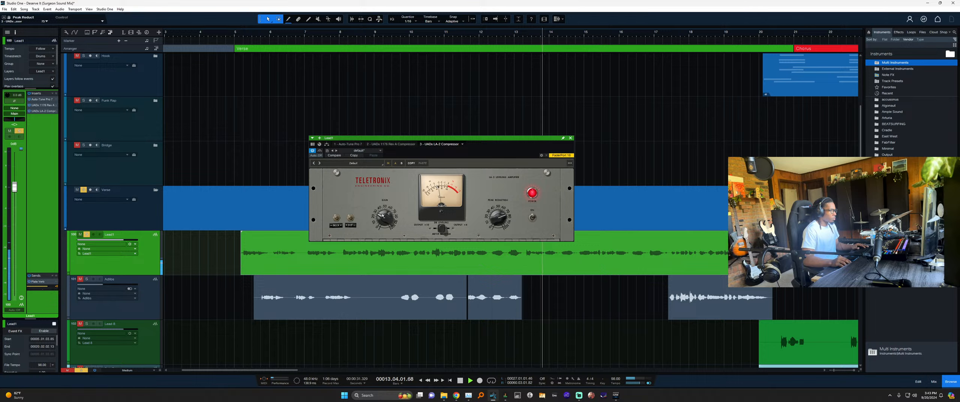
left_click(320, 151)
Stop playback, return the playhead to bar 5 and glance at the mixing console.
key("space")
key("Escape")
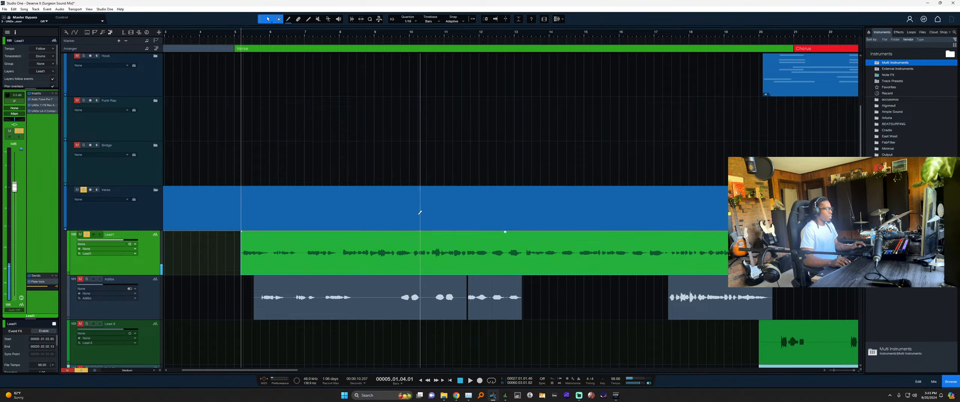
scroll(419, 213, "down", 4)
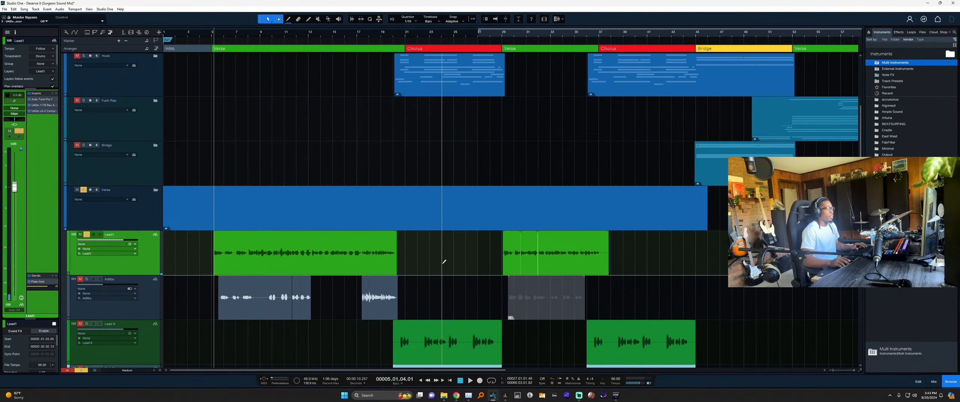
scroll(446, 262, "up", 4)
scroll(444, 263, "down", 3)
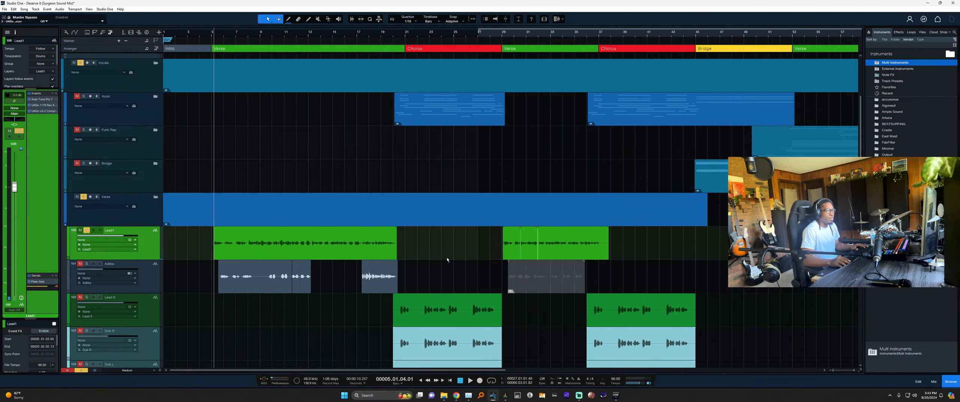
key("F3")
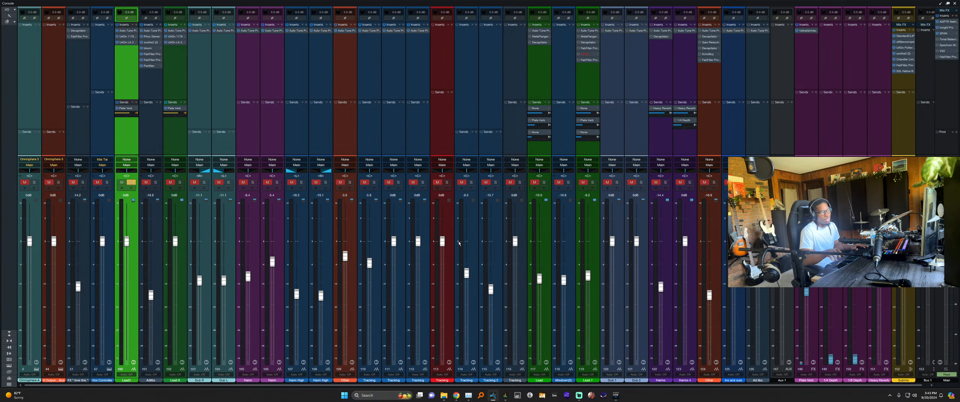
key("F3")
scroll(522, 230, "up", 1)
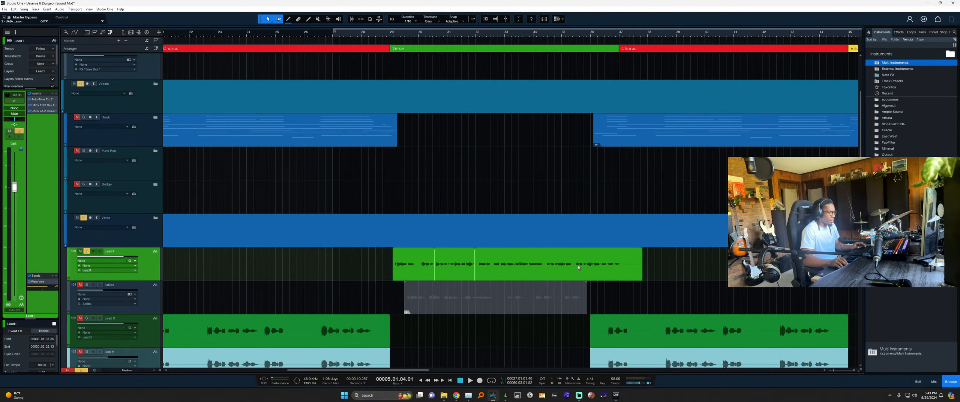
scroll(435, 191, "down", 4)
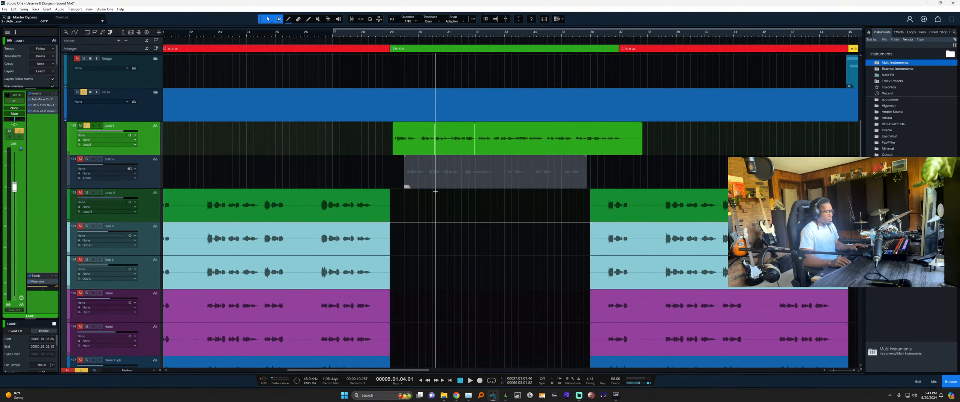
scroll(401, 176, "down", 6)
scroll(212, 153, "down", 4)
scroll(213, 153, "up", 5)
scroll(251, 146, "up", 4)
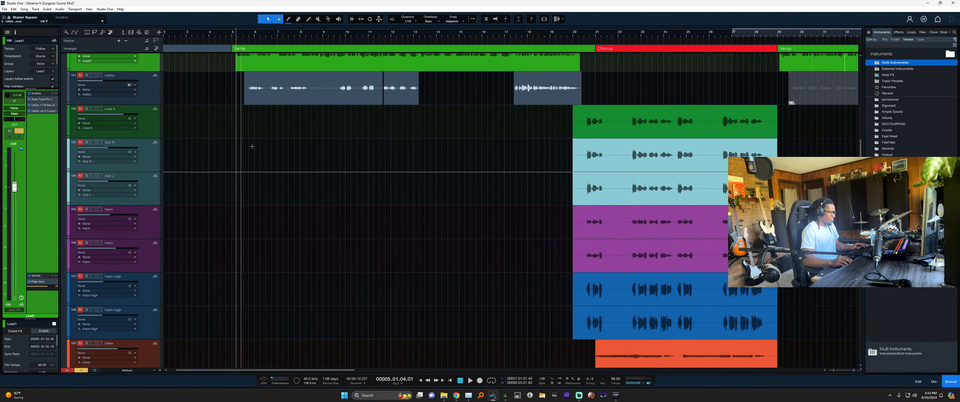
Marquee-select all the Adlibs events and open them in Melodyne with Ctrl+M.
left_click(98, 164)
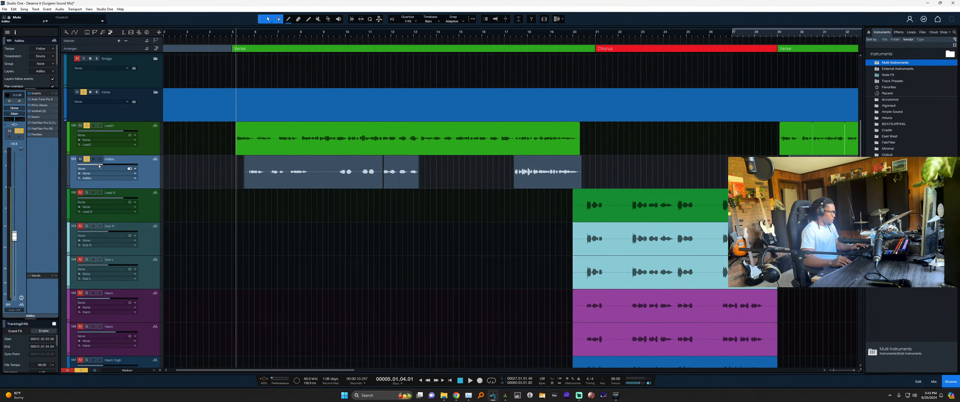
left_click(173, 148)
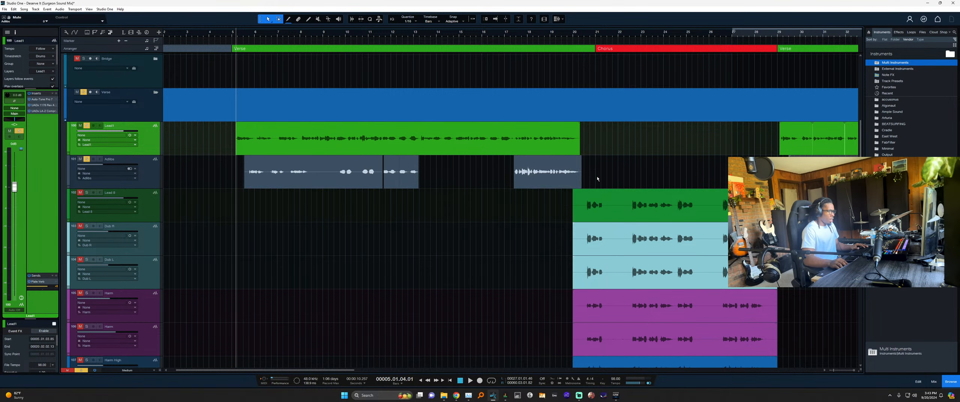
left_click_drag(597, 176, 266, 166)
key("ctrl+m")
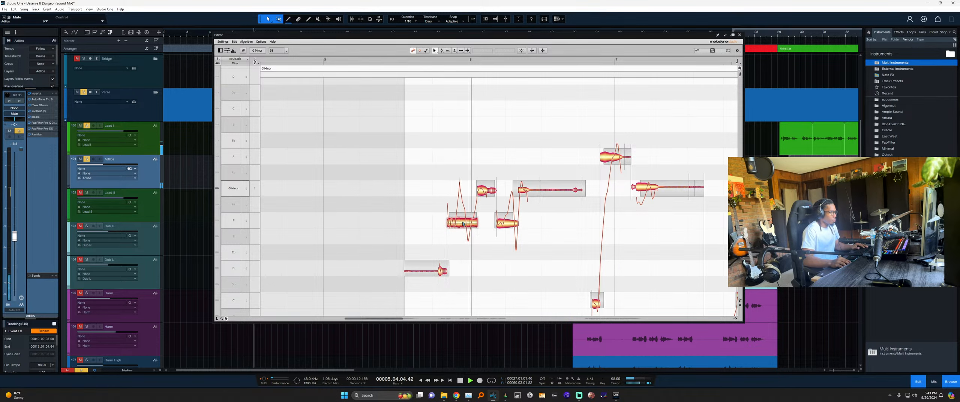
Save the song and shift the selected adlib note's pitch onto F.
key("space")
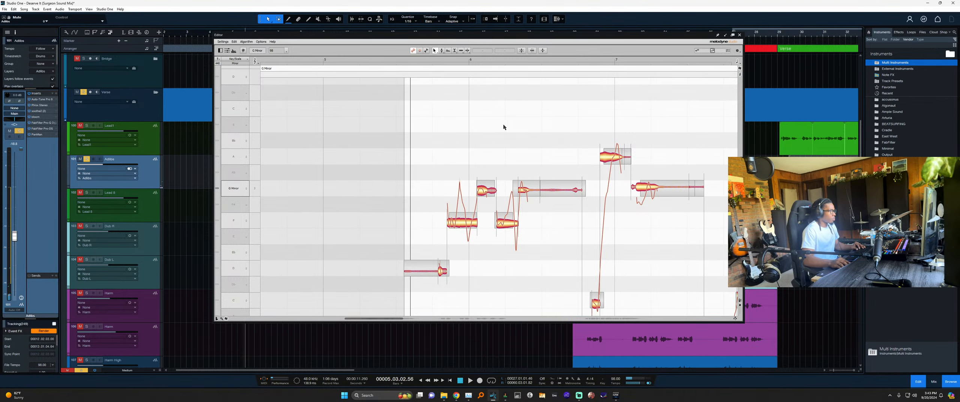
key("space")
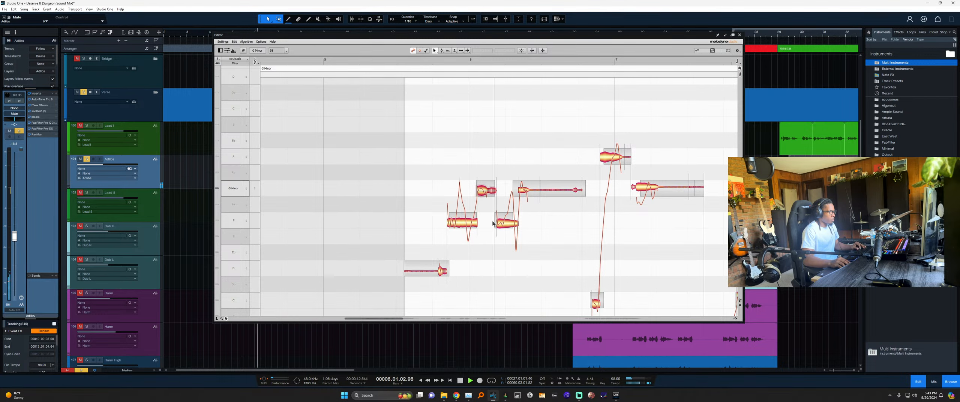
key("space")
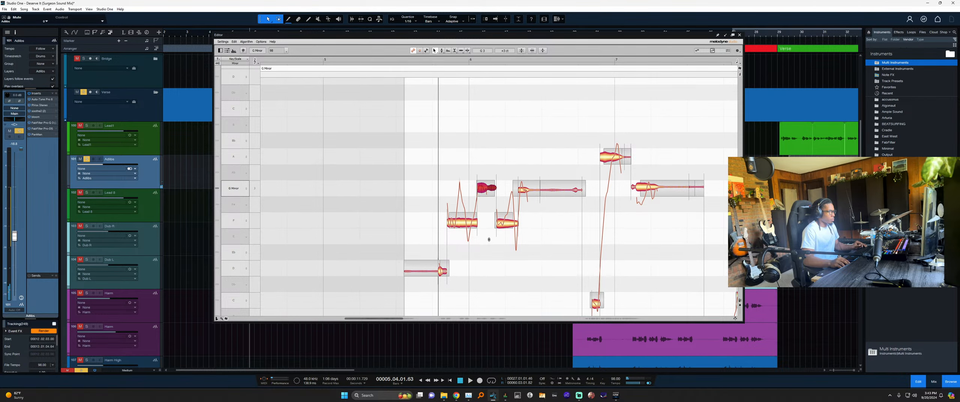
key("ctrl+s")
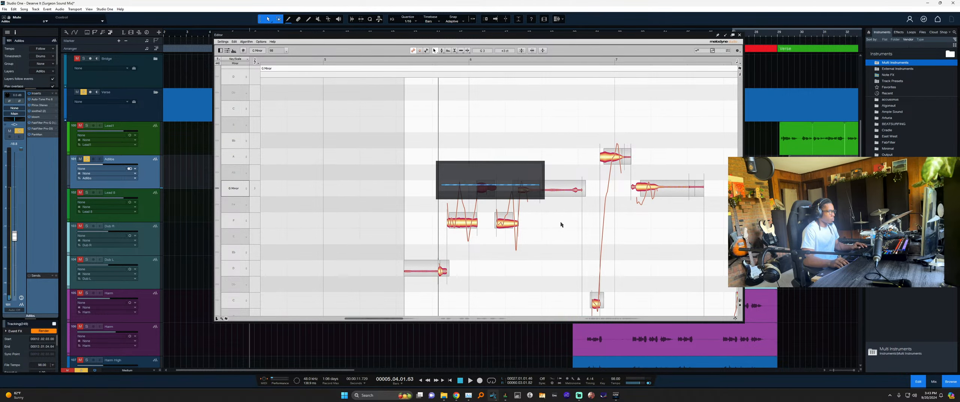
scroll(522, 233, "down", 2)
left_click(487, 227)
scroll(526, 210, "right", 5)
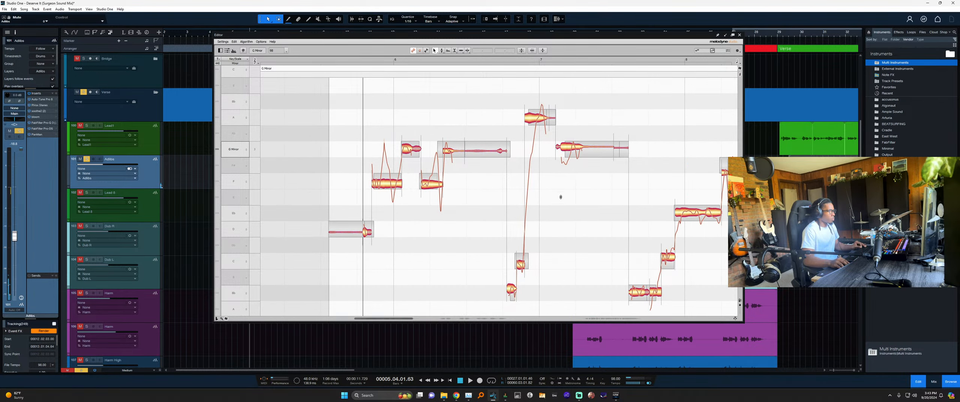
key("space")
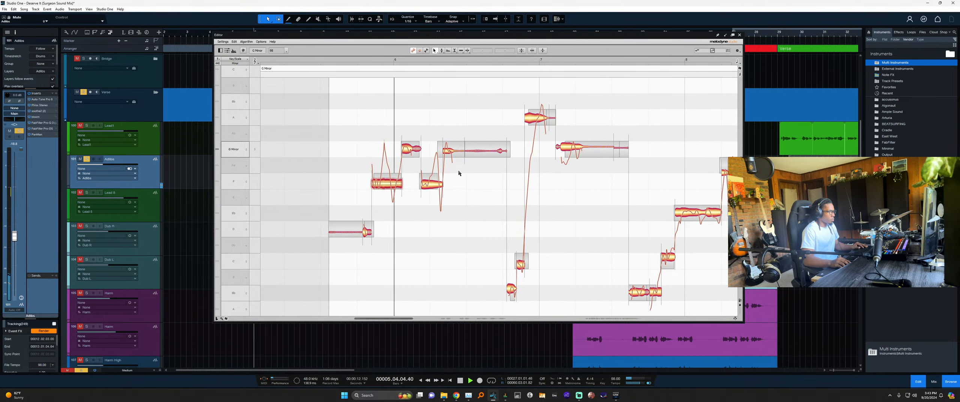
key("space")
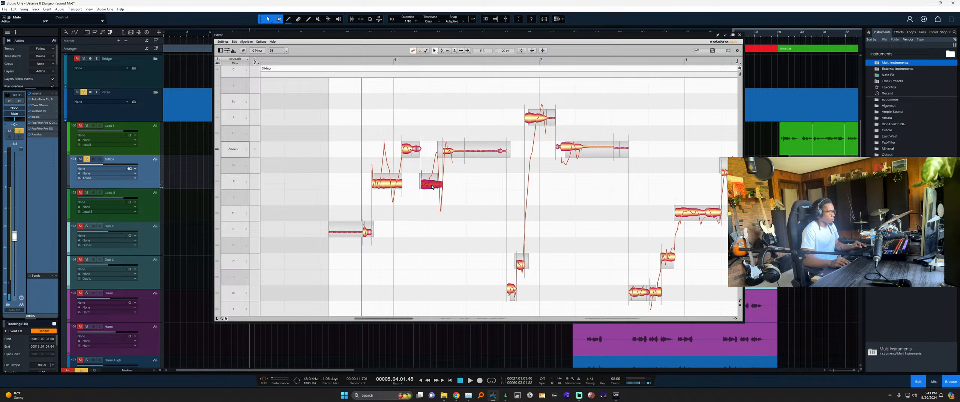
mouse_move(433, 189)
left_mouse_down()
mouse_move(432, 202)
mouse_move(435, 179)
left_mouse_up()
Split the note and try its left part at F#3, undoing back to G3.
key("F2")
key("F6")
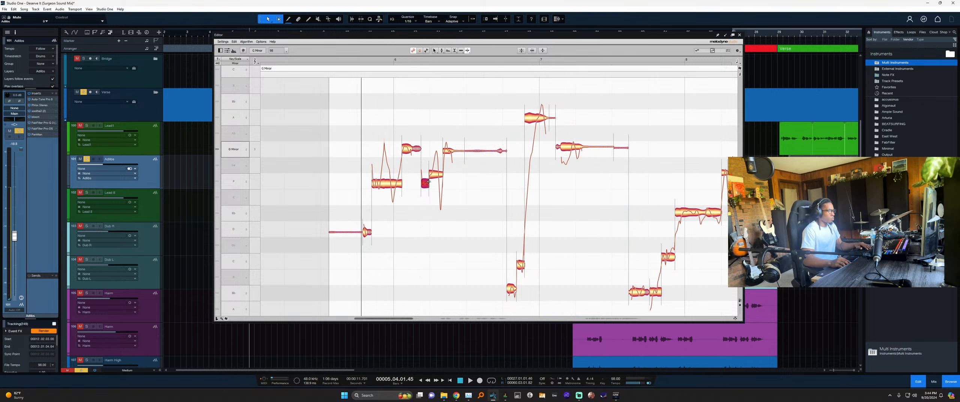
key("F1")
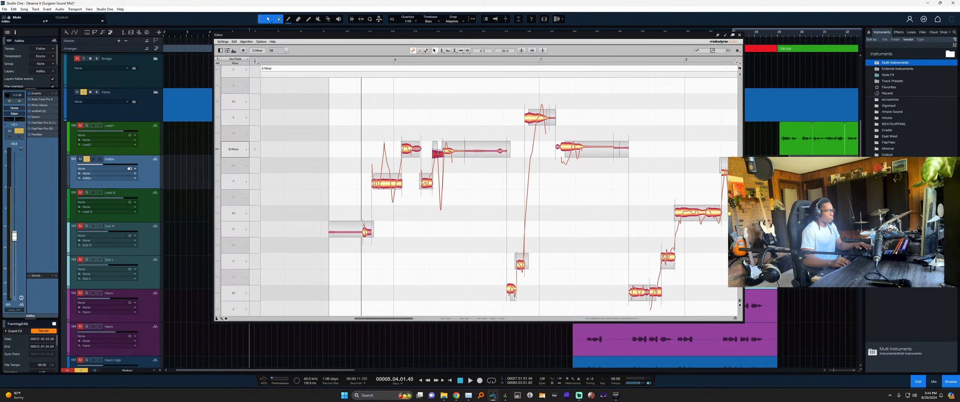
key("F6")
left_click(442, 153)
key("F1")
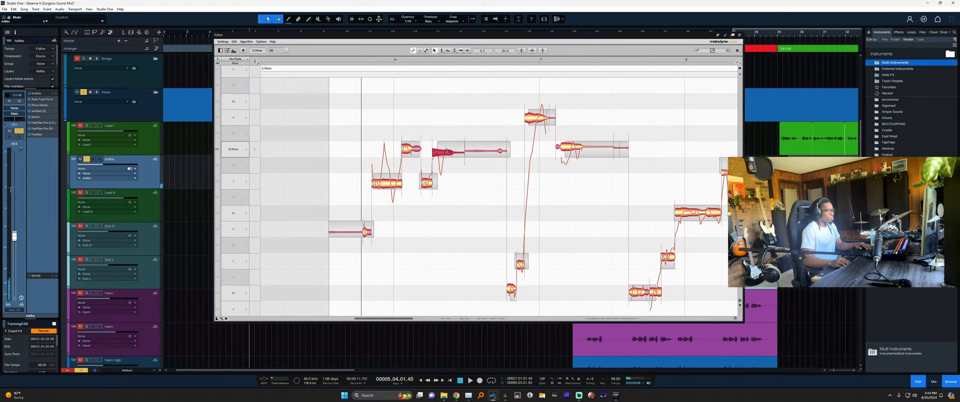
key("space")
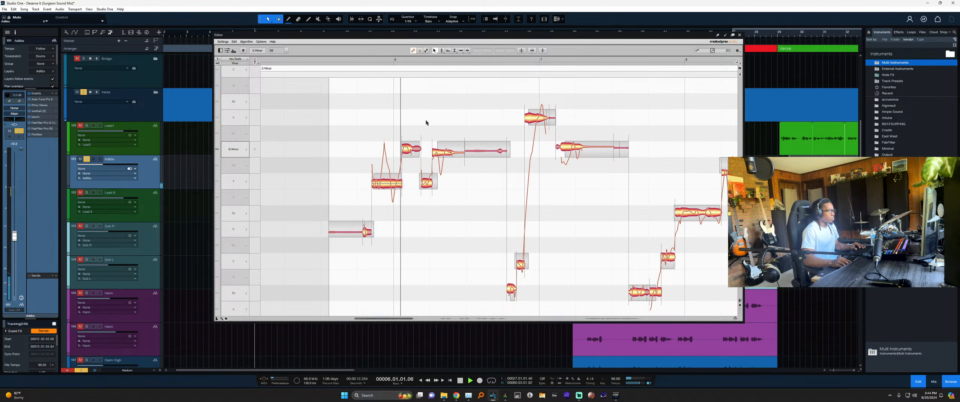
key("space")
left_click_drag(451, 152, 451, 159)
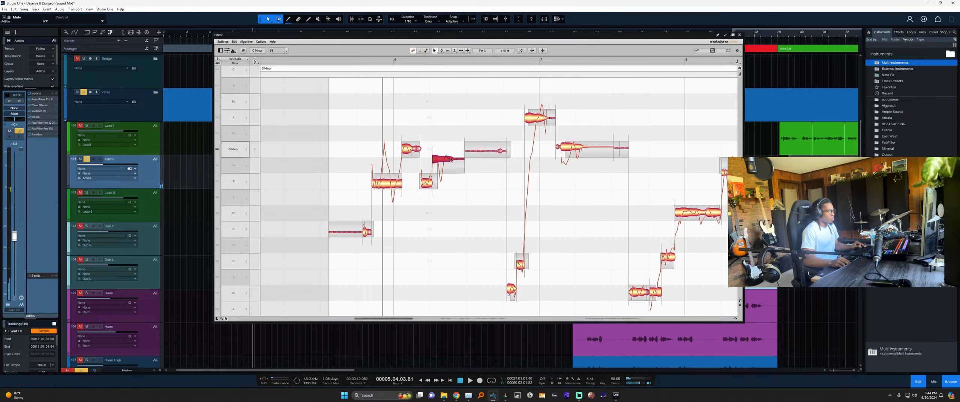
key("space")
key("ctrl+z")
key("ctrl+z")
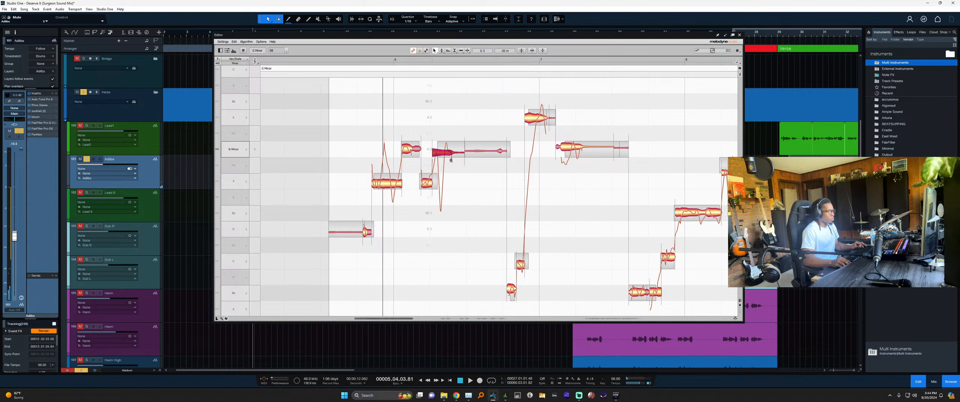
key("space")
Reduce the note's pitch wobble to 59% and snap it to the centre of G.
left_click_drag(437, 155, 444, 166)
key("space")
key("space")
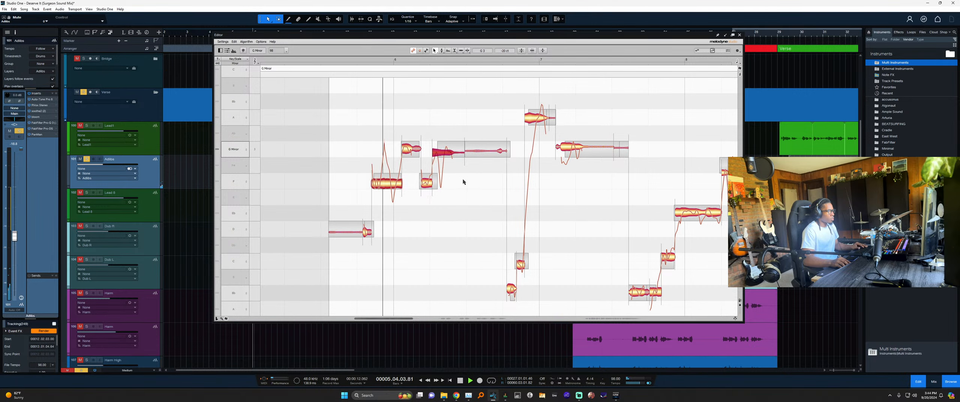
left_click(463, 182)
key("F1")
double_click(443, 152)
left_click(461, 176)
key("space")
key("space")
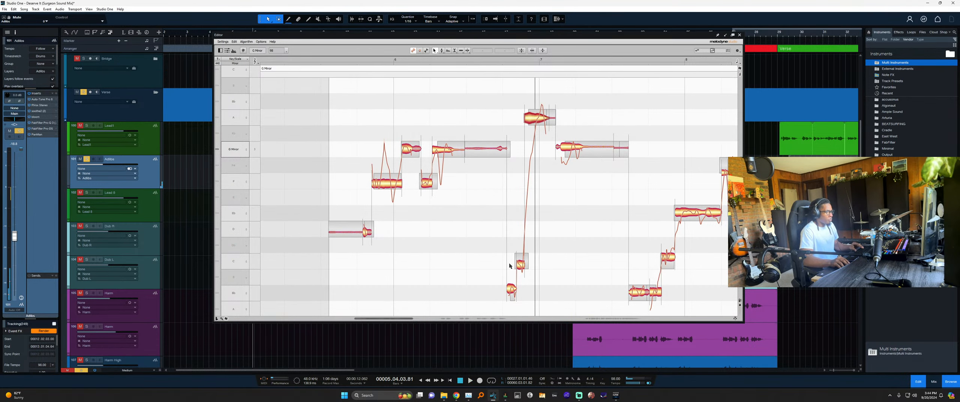
key("space")
key("space")
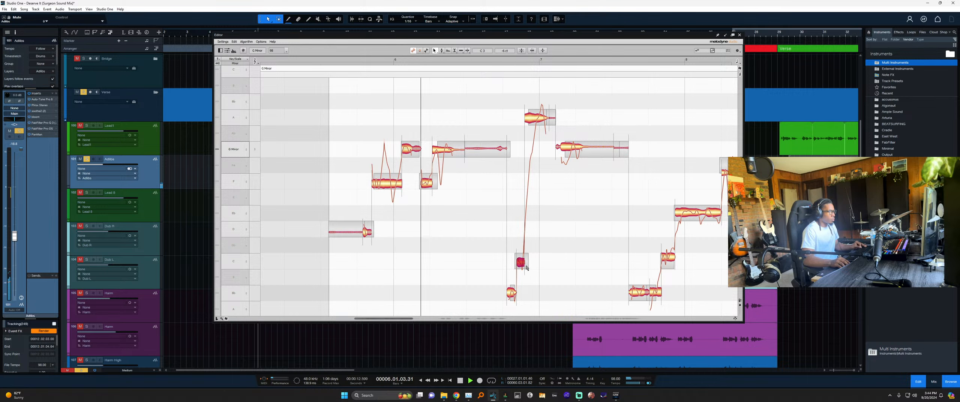
Select the short G note and audition the next adlib passage.
left_click(545, 252)
left_click(485, 150)
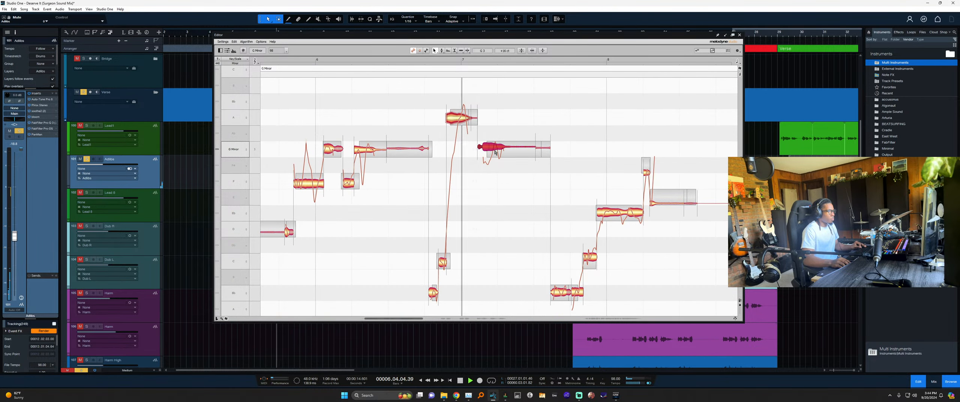
left_click_drag(485, 258, 491, 228)
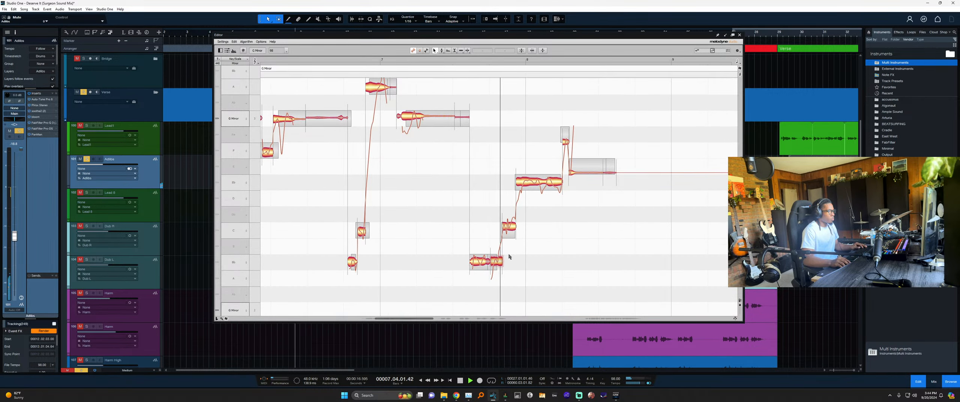
scroll(540, 234, "right", 10)
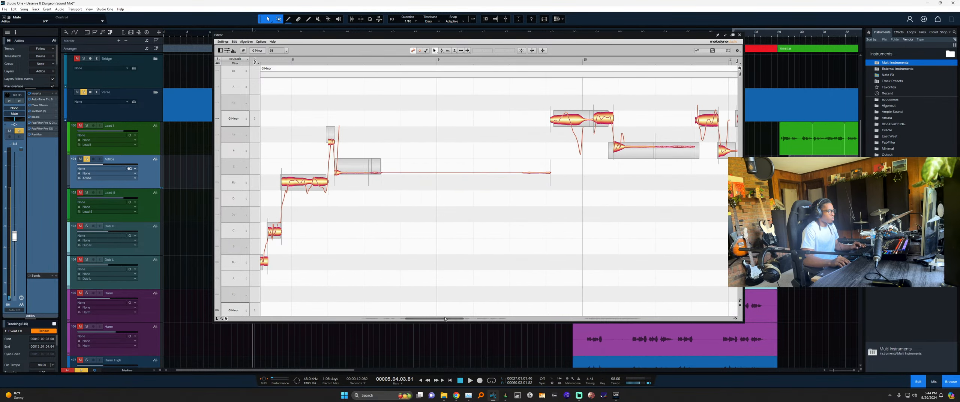
scroll(488, 304, "right", 10)
key("space")
scroll(430, 229, "left", 4)
scroll(417, 221, "up", 3)
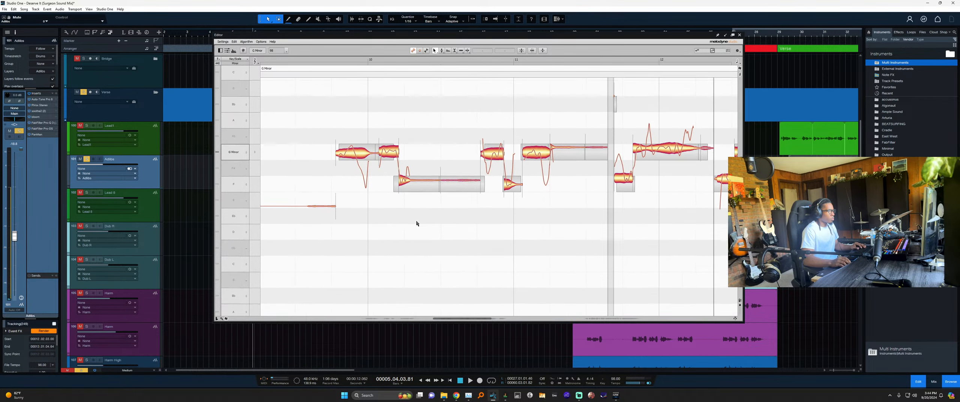
key("space")
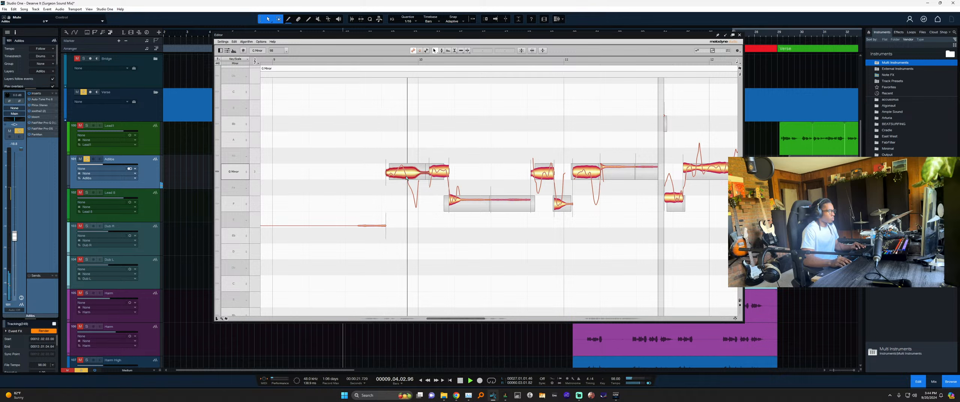
key("space")
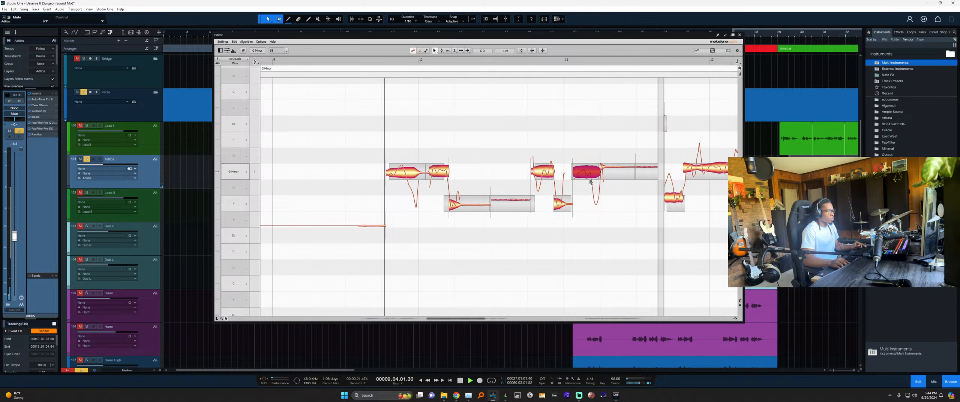
key("space")
scroll(604, 195, "right", 4)
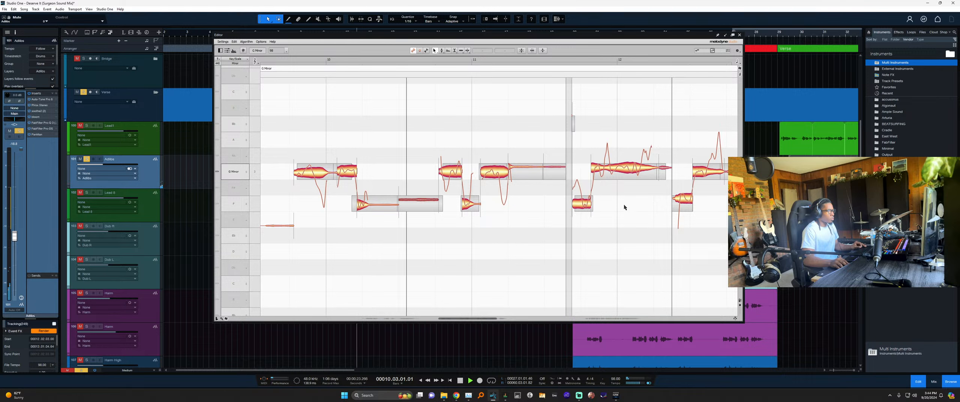
Snap the next off-pitch notes down onto G and onto F.
double_click(628, 170)
left_click(615, 198)
scroll(597, 201, "right", 4)
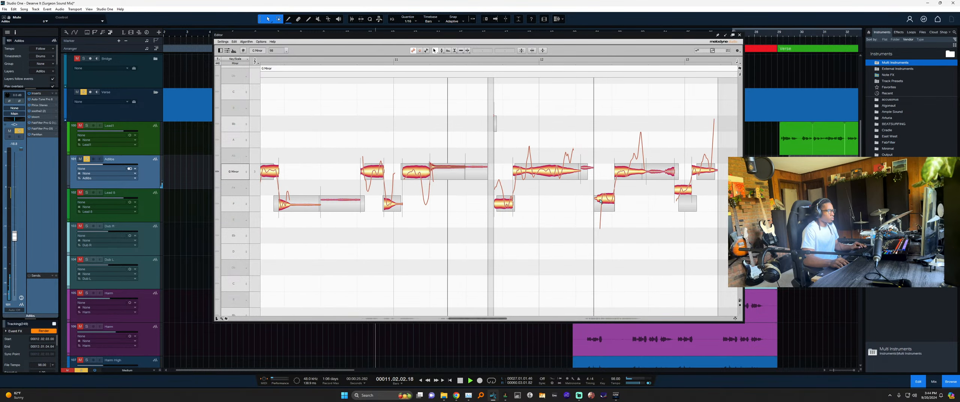
left_click(600, 202)
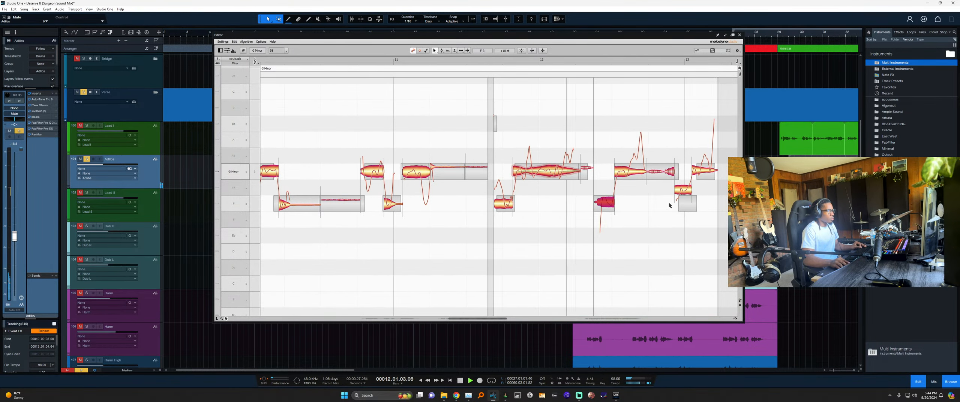
double_click(683, 189)
left_click(707, 171)
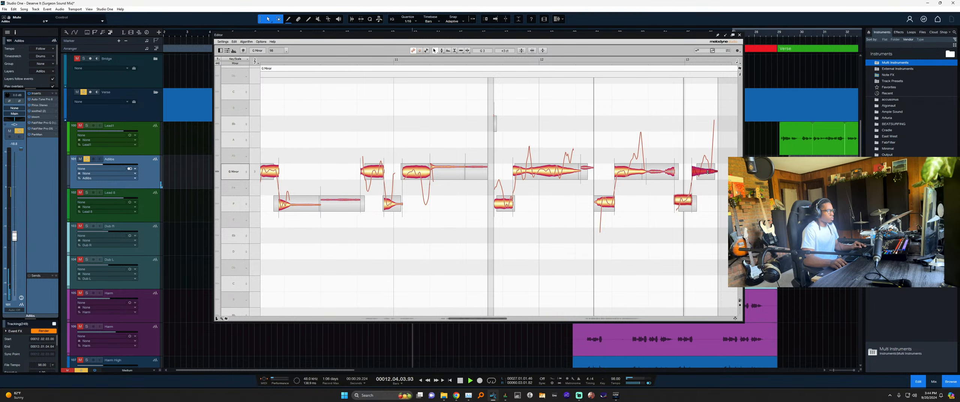
left_click(691, 263)
left_click(588, 319)
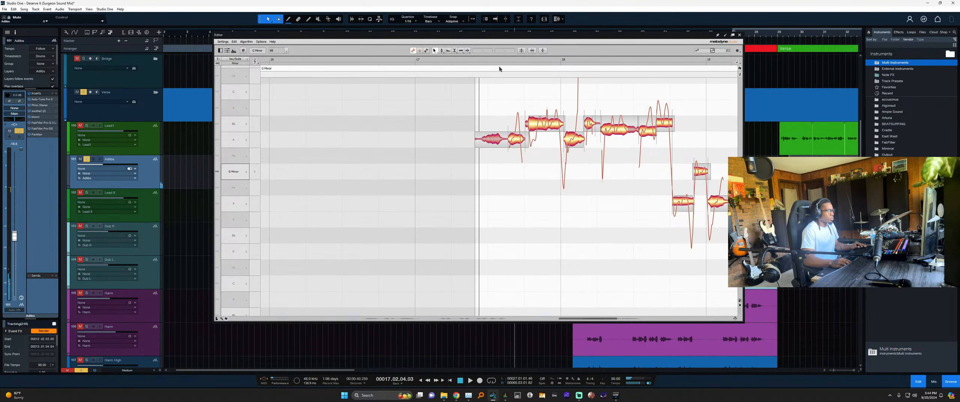
Check the A and Bb notes and snap the last Bb segment onto pitch.
scroll(528, 172, "right", 2)
scroll(478, 174, "up", 1)
key("space")
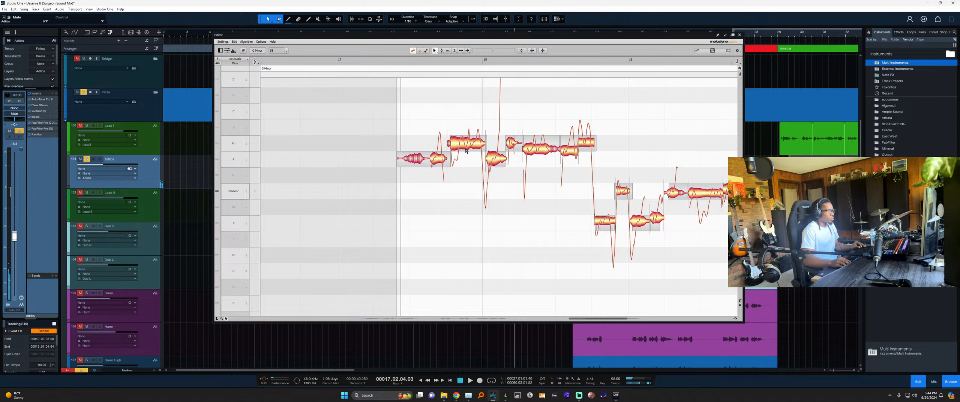
left_click(493, 164)
left_click(471, 145)
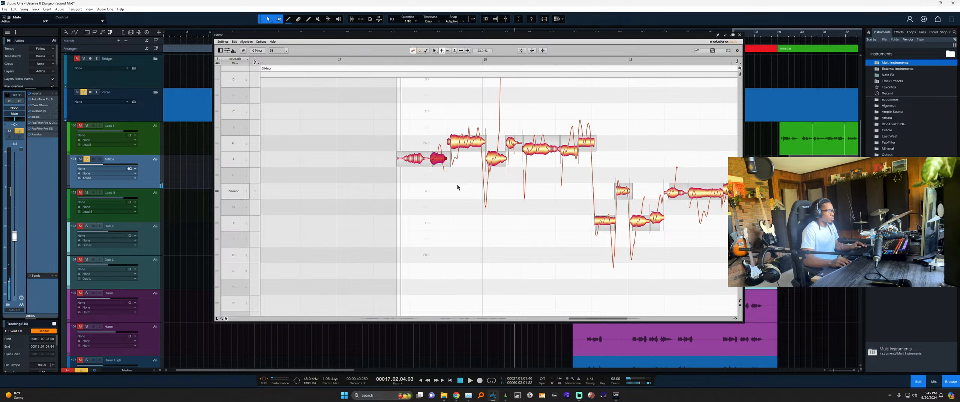
left_click(493, 161)
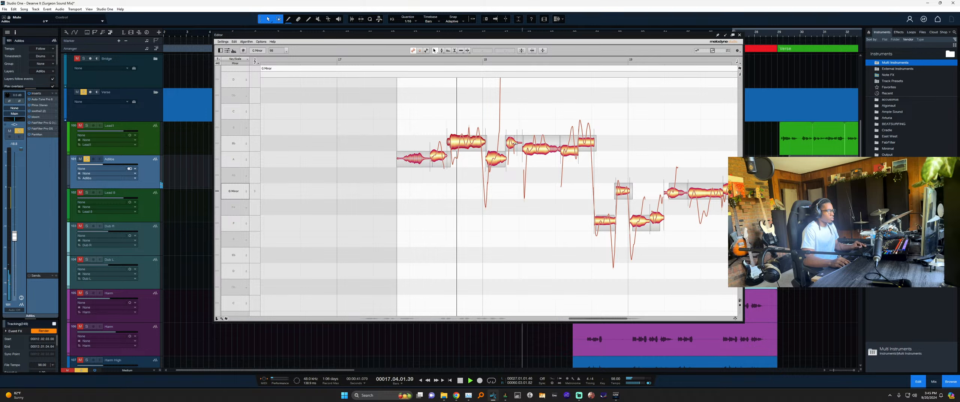
left_click(511, 144)
left_click(472, 145)
left_click(541, 146)
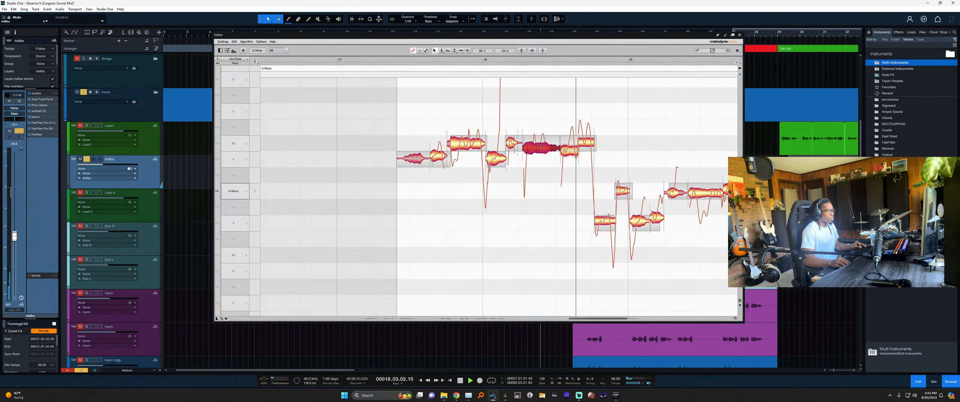
left_click(586, 145)
double_click(586, 146)
left_click(576, 174)
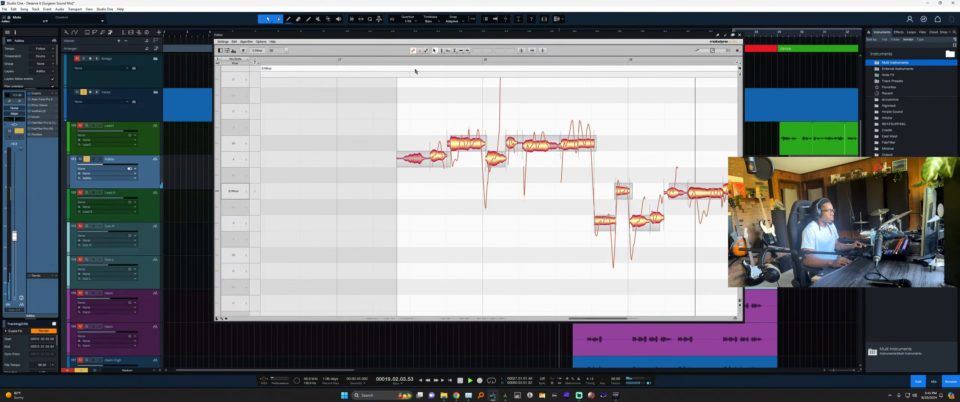
Replay from about bar 17.3 and move the short A note up to Bb.
left_click(404, 61)
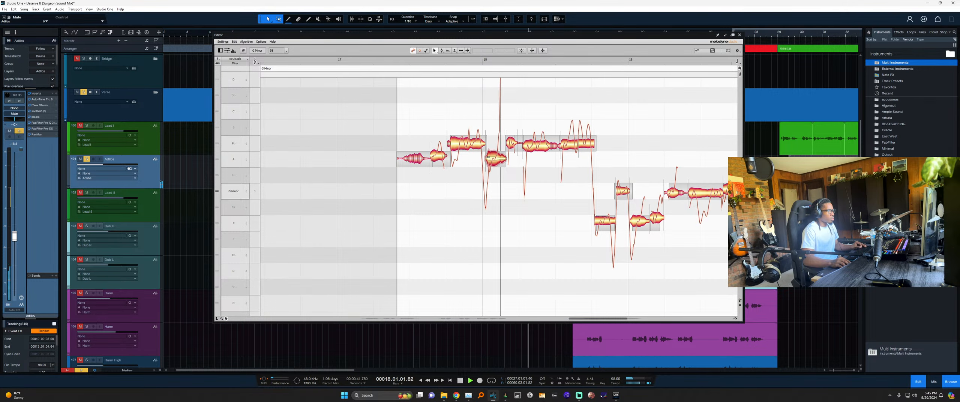
left_click_drag(496, 160, 498, 150)
left_click(501, 180)
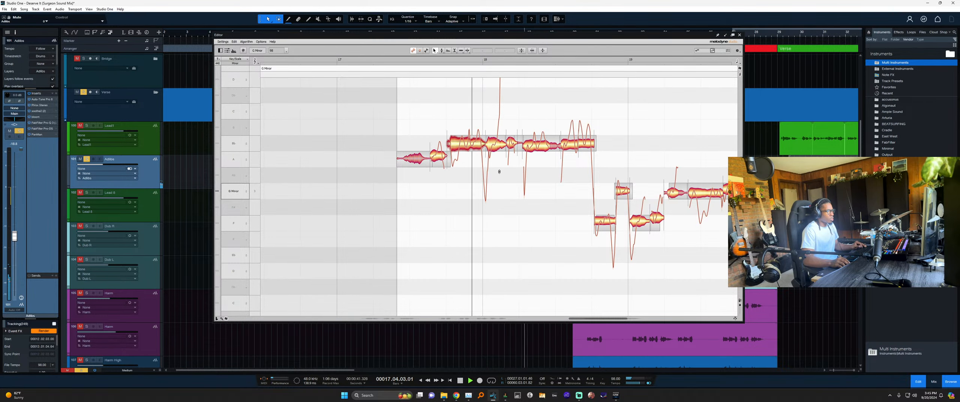
scroll(499, 172, "up", 1)
scroll(496, 175, "right", 3)
scroll(494, 211, "right", 1)
Snap the short G note onto pitch, keep the small note on G, and close Melodyne.
left_click(482, 238)
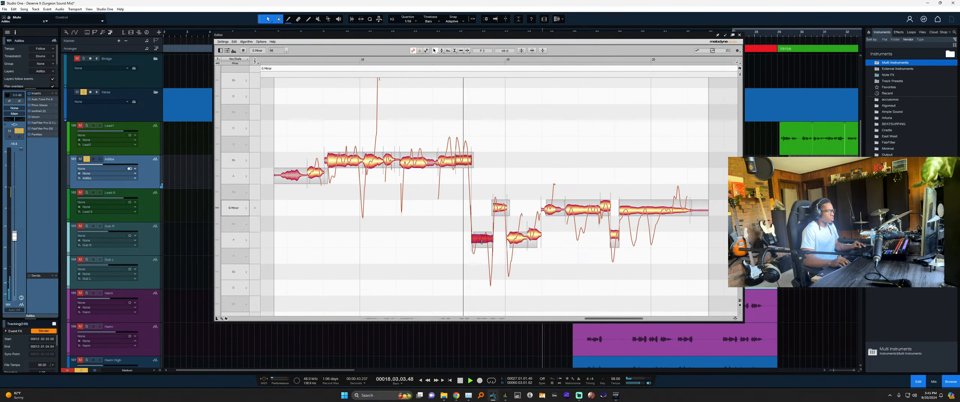
left_click(501, 208)
left_click(516, 237)
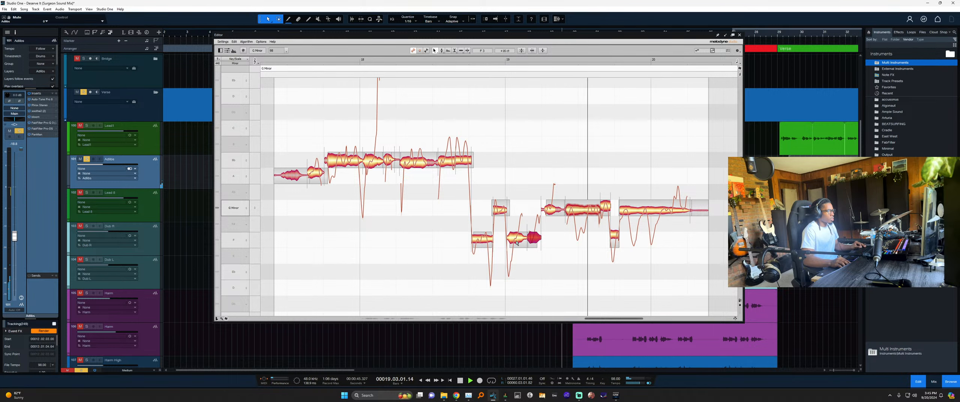
scroll(544, 232, "right", 5)
double_click(510, 207)
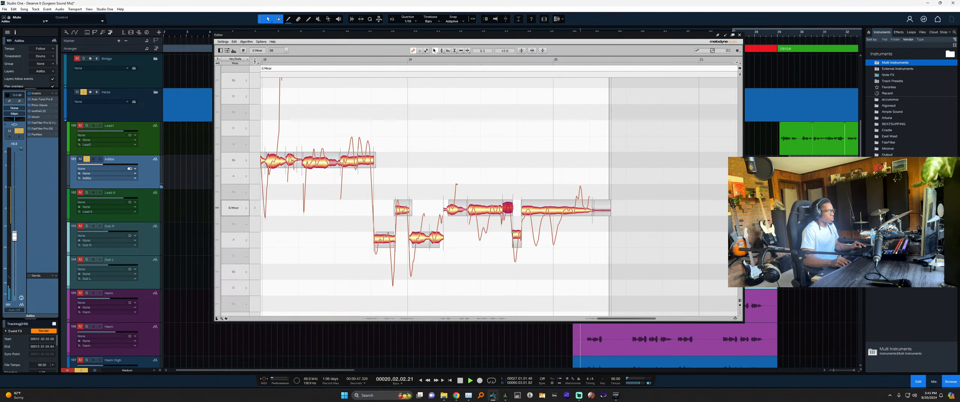
left_click(584, 261)
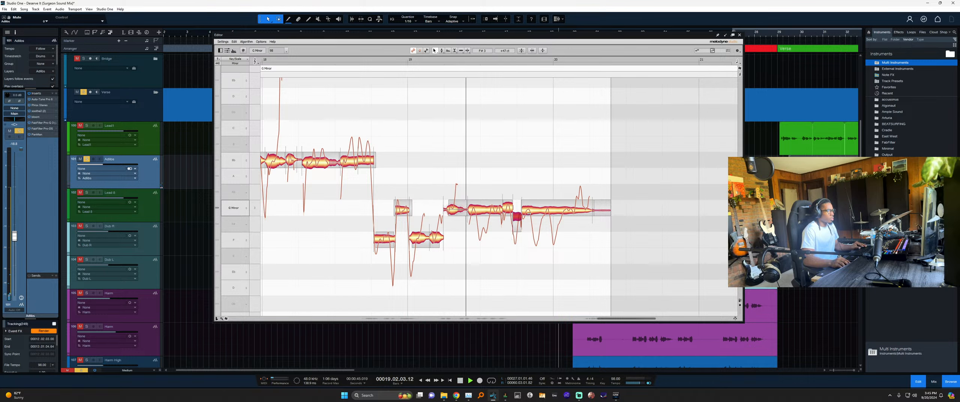
mouse_move(519, 220)
left_mouse_down()
mouse_move(518, 211)
mouse_move(518, 231)
left_mouse_up()
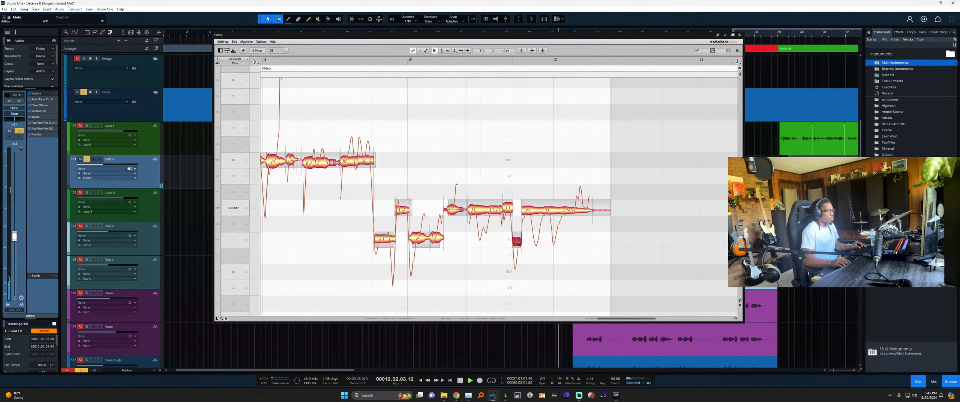
mouse_move(518, 236)
left_mouse_down()
mouse_move(521, 217)
mouse_move(518, 242)
left_mouse_up()
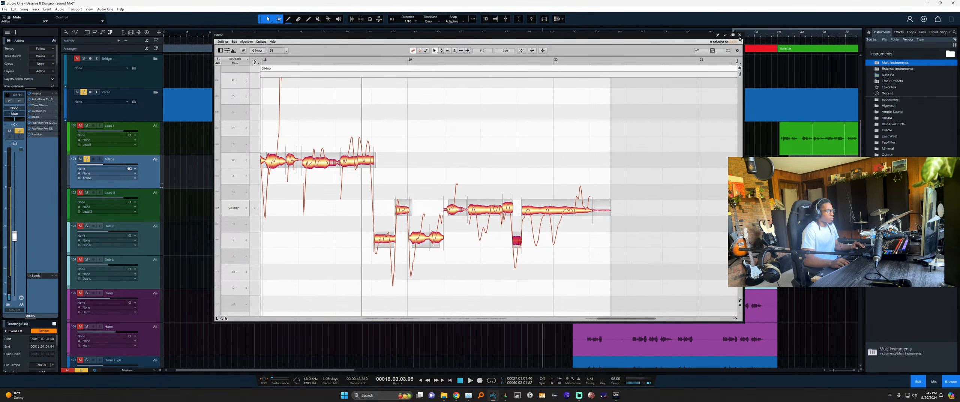
left_click(739, 35)
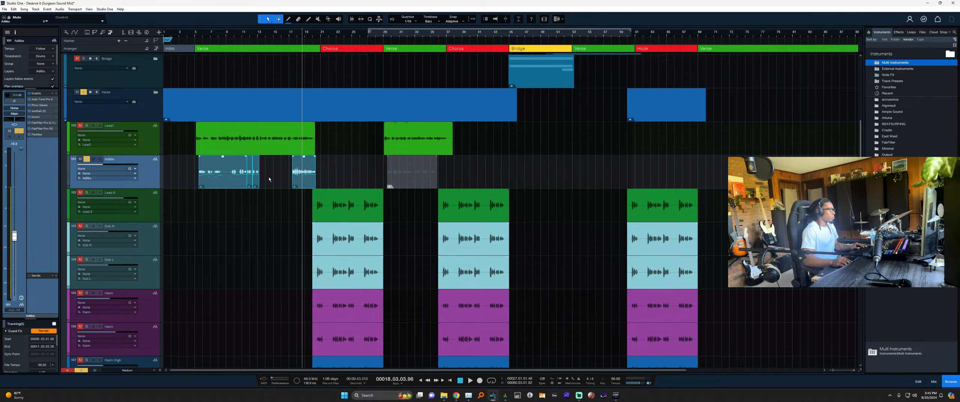
Bounce the selected Adlibs events into one and zoom in near bar 5.
key("ctrl+b")
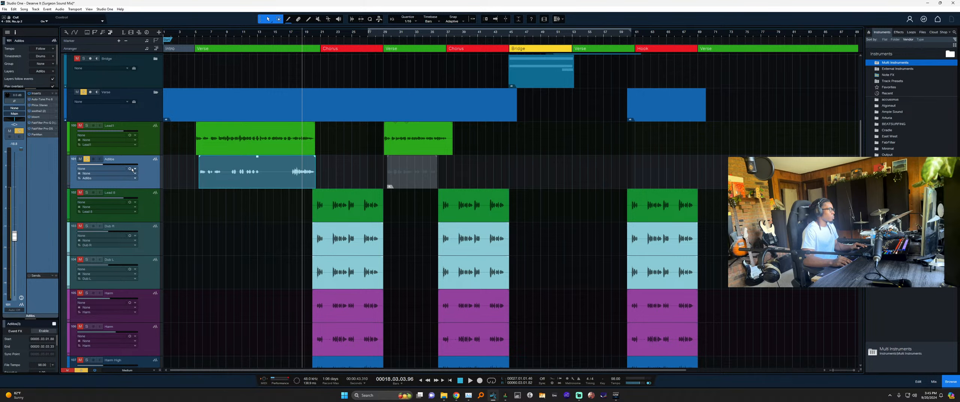
left_click_drag(201, 32, 226, 42)
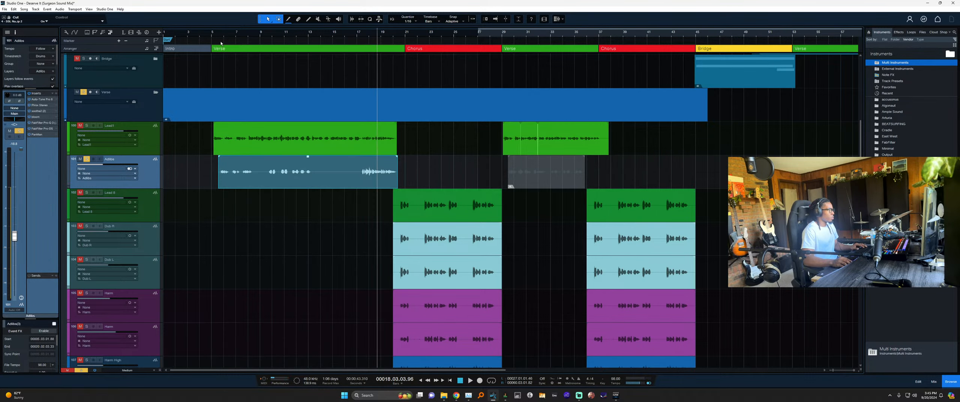
left_click(217, 35)
Solo Lead1 and raise the Adlibs track volume to -14.5 dB during playback.
left_click(145, 145)
key("s")
left_click(151, 178)
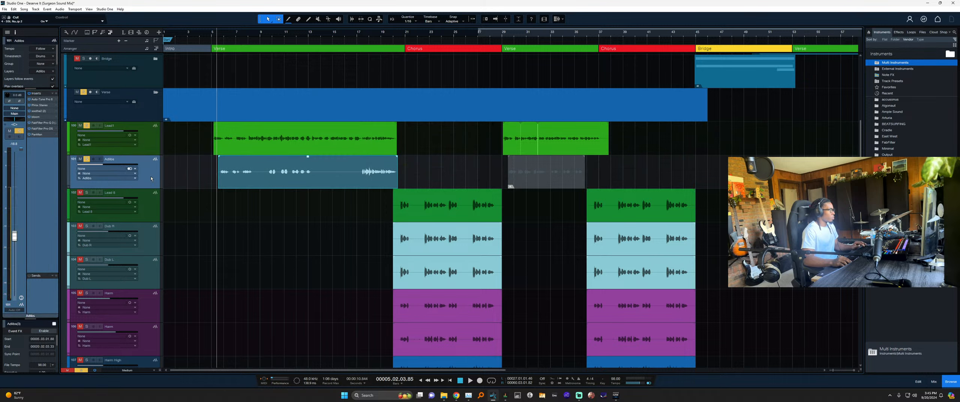
key("space")
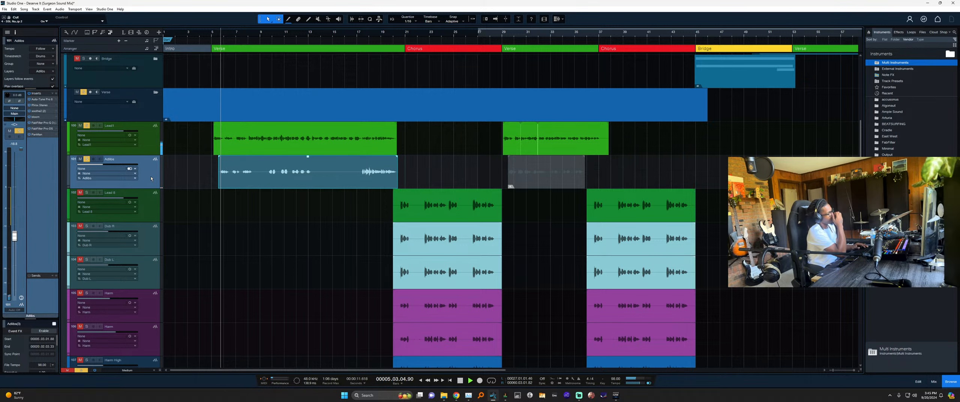
left_click_drag(102, 165, 106, 165)
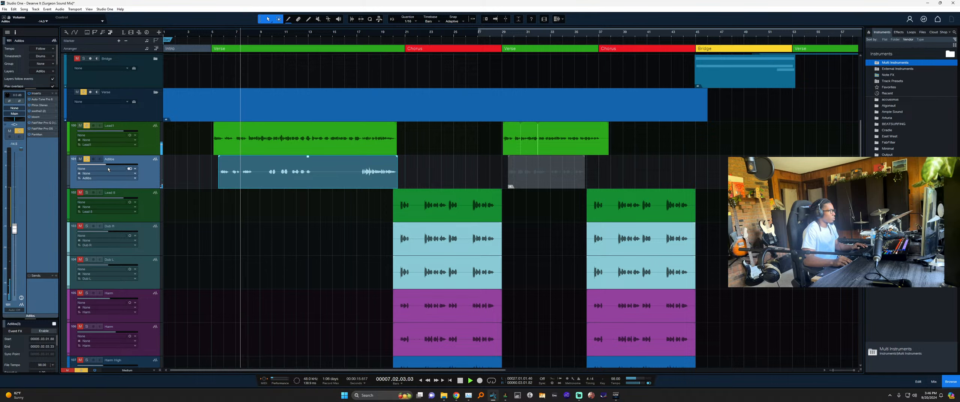
left_click(150, 152)
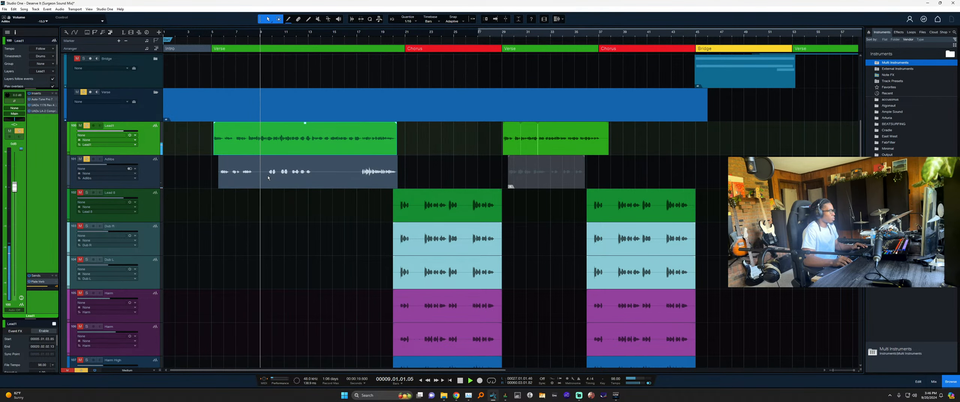
Delete the unused Tracking track from the session.
scroll(270, 176, "down", 5)
scroll(270, 176, "down", 13)
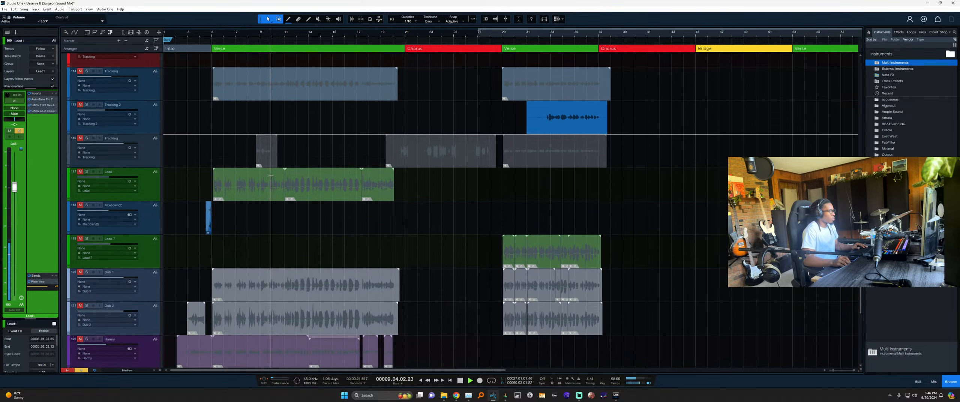
scroll(271, 175, "up", 3)
scroll(271, 175, "down", 3)
scroll(246, 175, "down", 2)
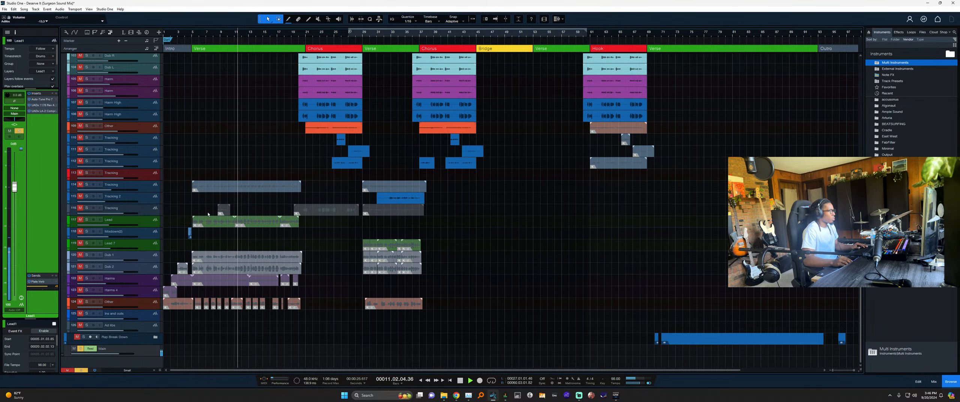
left_click(212, 191)
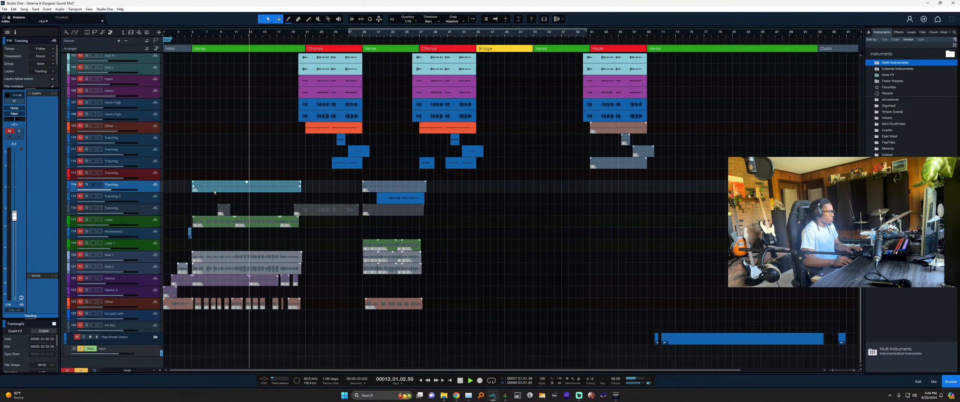
scroll(211, 192, "down", 2)
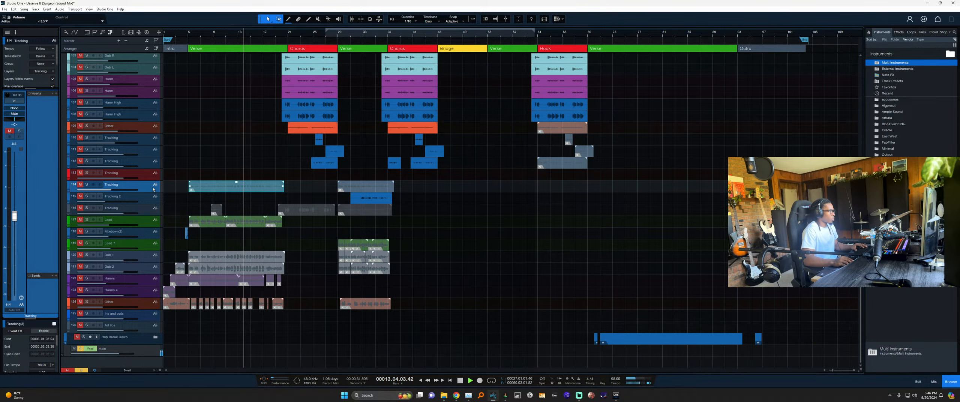
key("Delete")
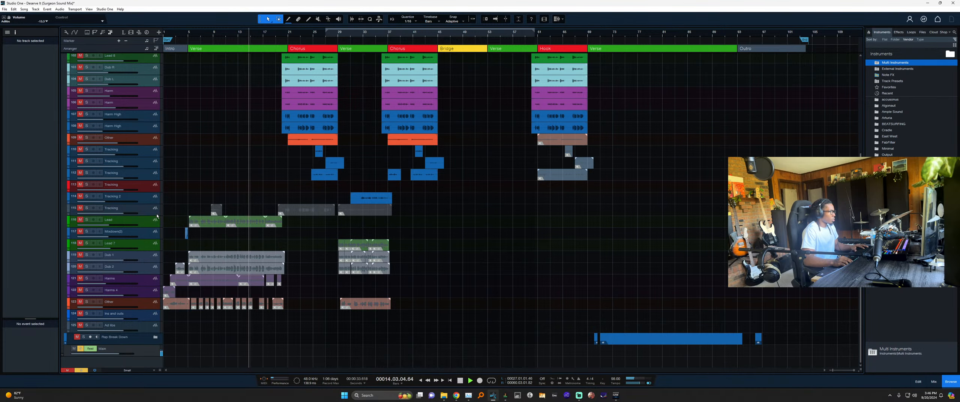
Delete the Lead, Dub 1 and Dub 2 tracks.
left_click(149, 224)
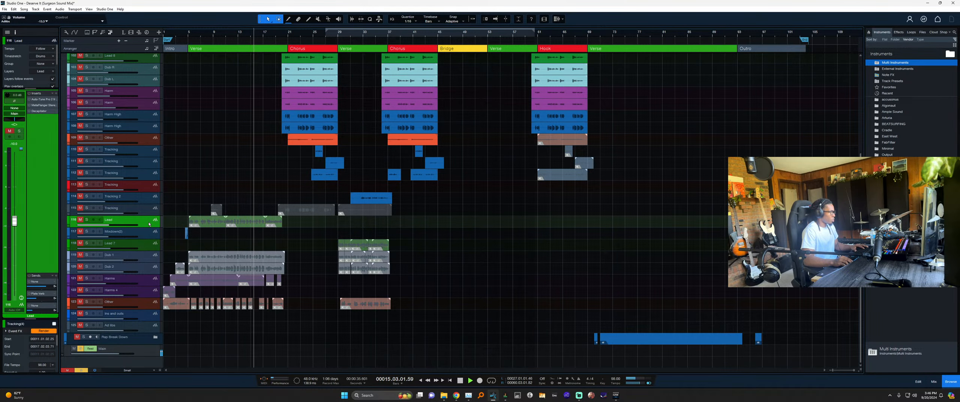
key("Delete")
scroll(176, 243, "up", 5)
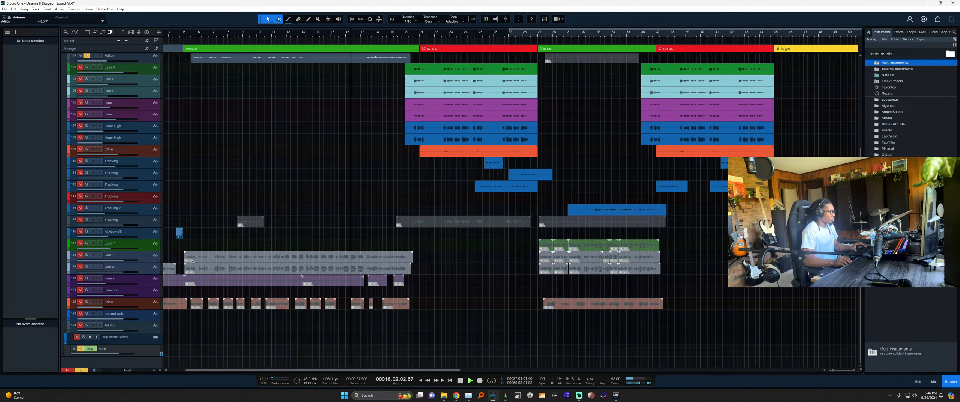
left_click(142, 258)
left_click(150, 270, "shift")
key("Delete")
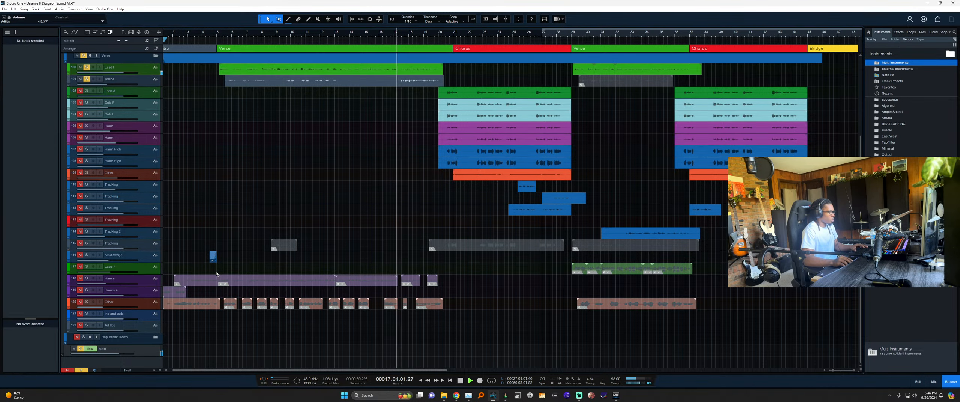
left_click(161, 278)
scroll(177, 282, "up", 3)
scroll(186, 284, "down", 5)
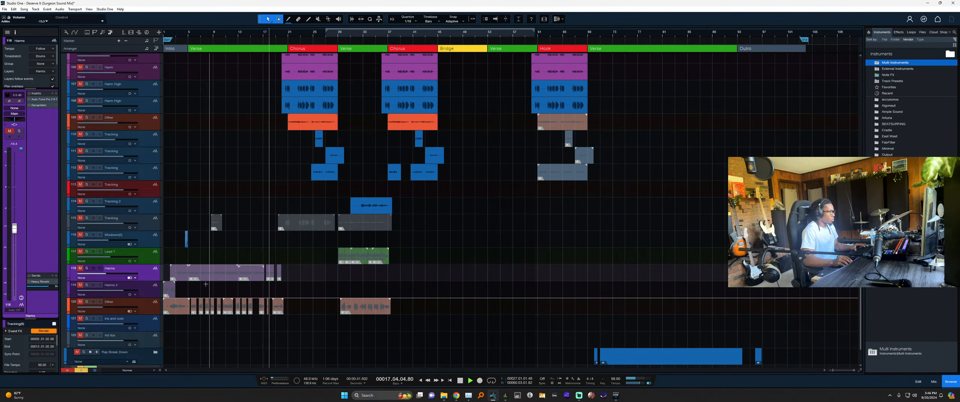
Audition the Harms events across bars 2–13, then remove the Harms track.
scroll(188, 289, "up", 3)
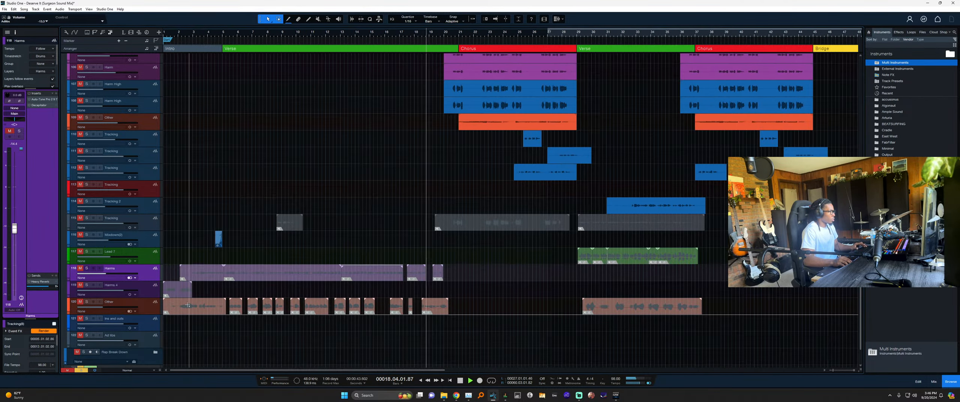
scroll(199, 301, "up", 2)
scroll(199, 301, "up", 1)
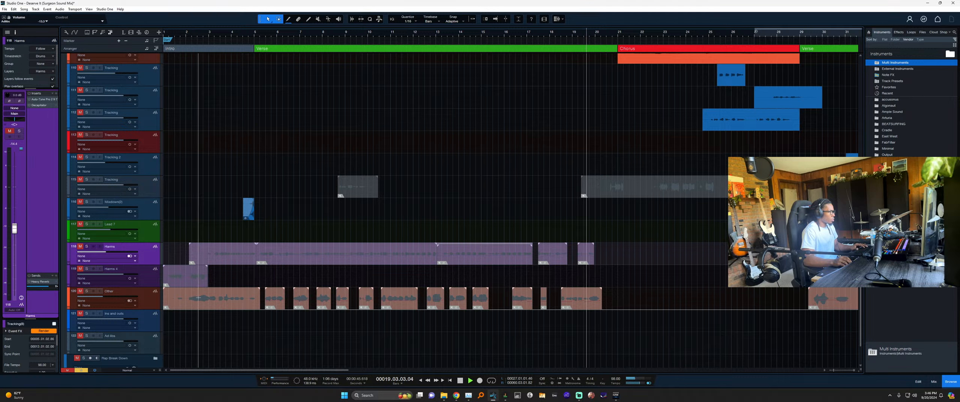
key("space")
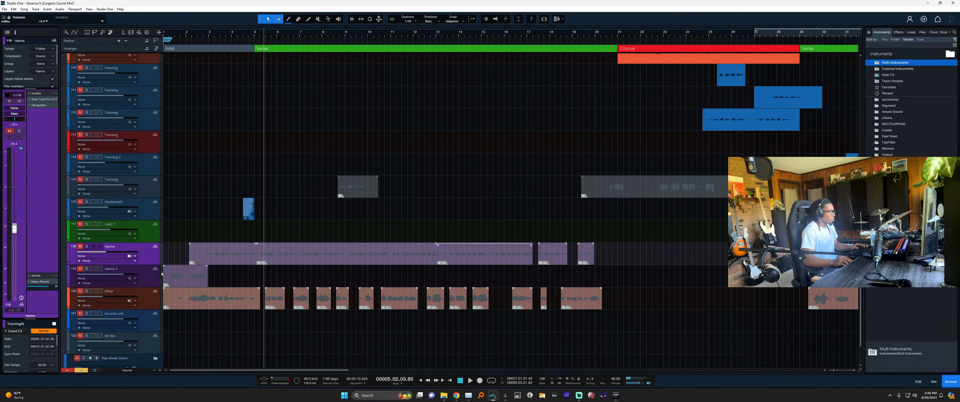
left_click(154, 297)
left_click(160, 279)
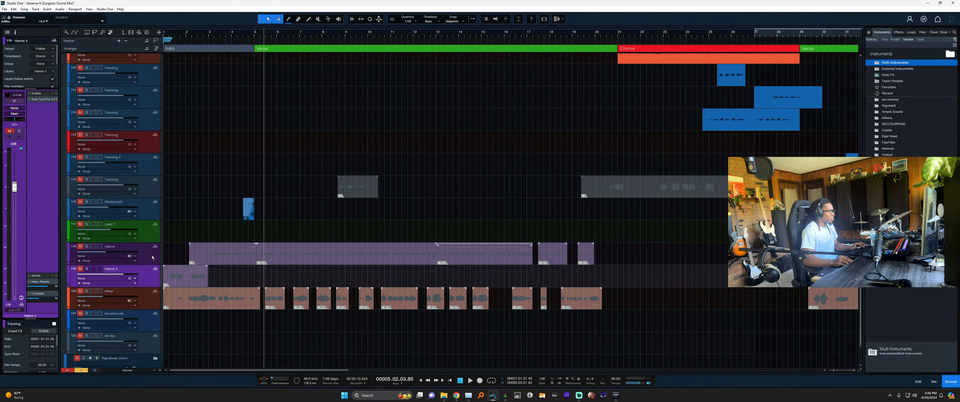
left_click(152, 254)
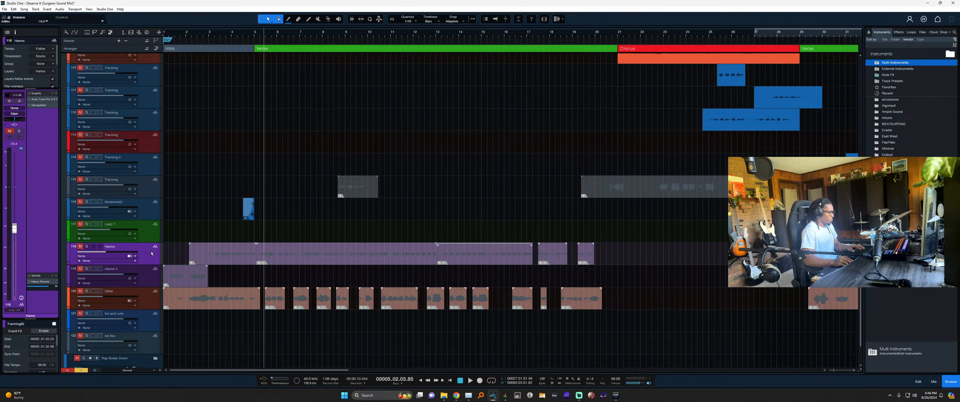
left_click_drag(182, 244, 280, 259)
key("space")
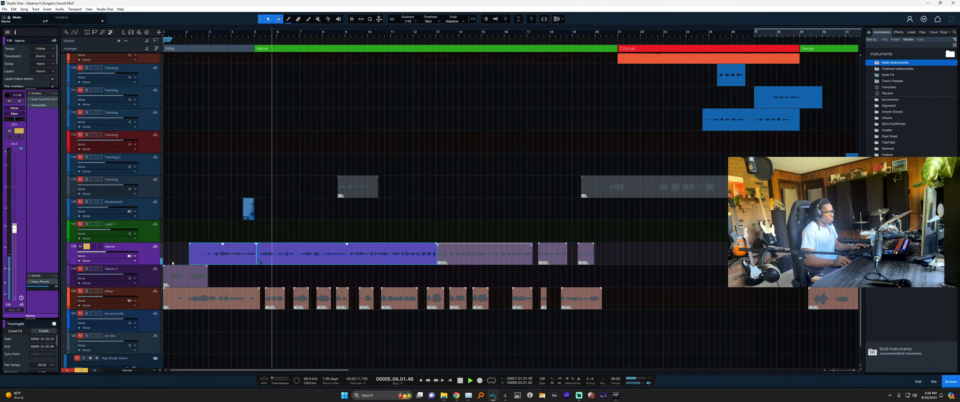
key("space")
key("shift+t")
Solo and audition the Other event at bars 29–37, mute it, and remove the Other track.
key("space")
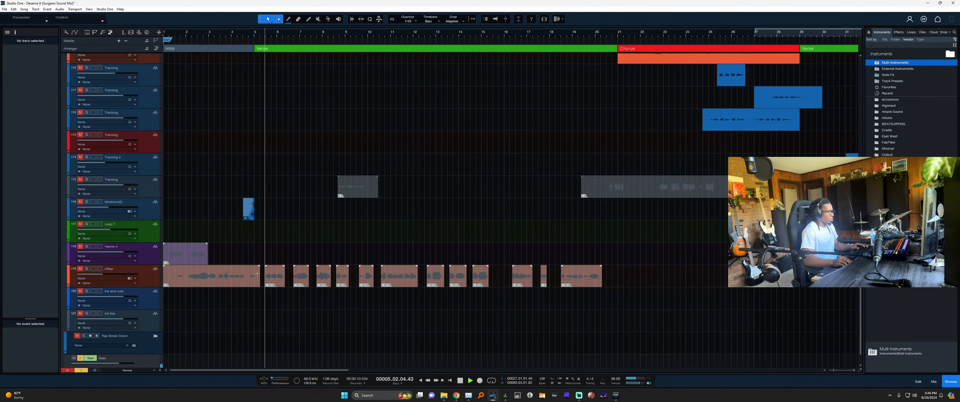
key("w")
key("w")
left_click(154, 283)
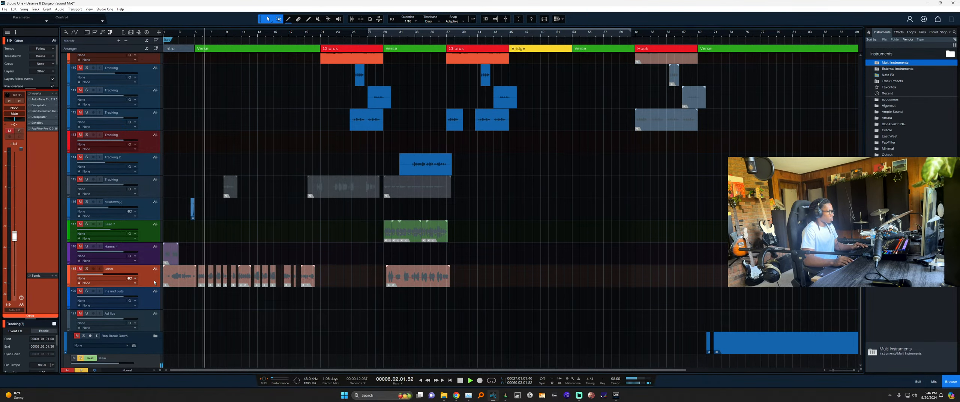
left_click(405, 278)
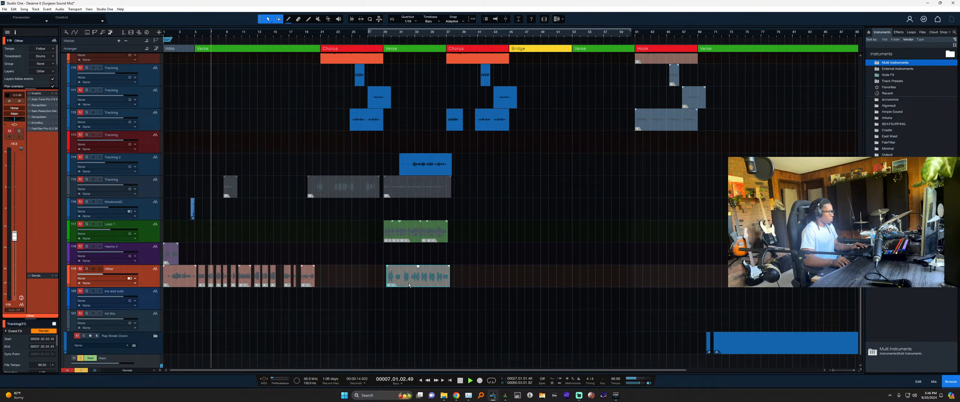
key("l")
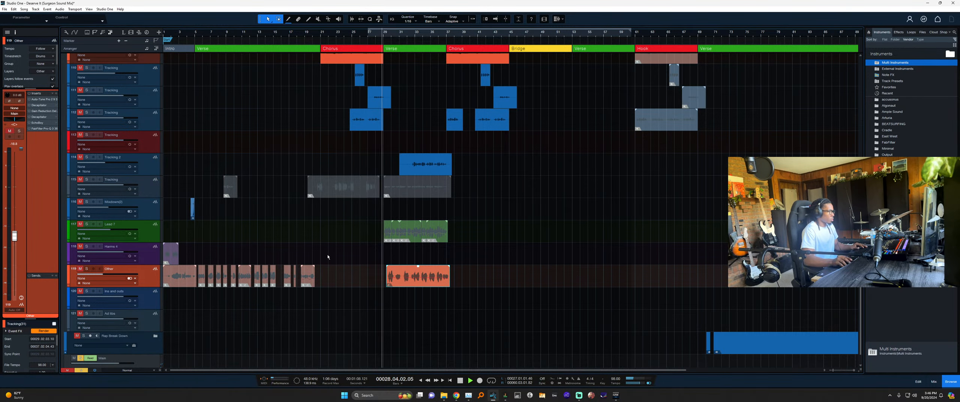
key("s")
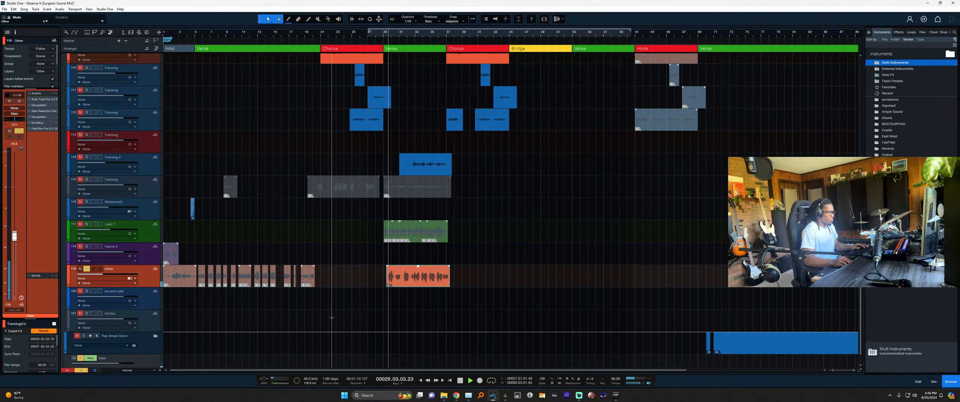
key("space")
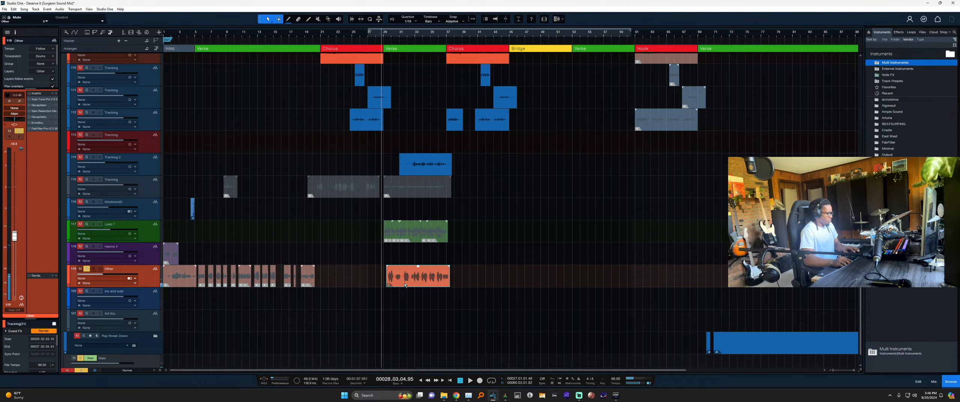
key("shift+m")
key("shift+t")
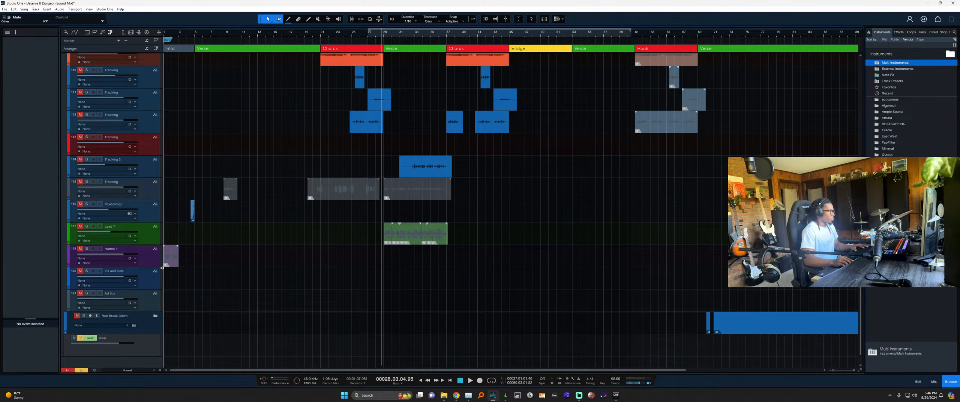
Unmute and solo the Harms 4 event and audition it from the song start.
left_click(171, 257)
key("e")
key("e")
key("e")
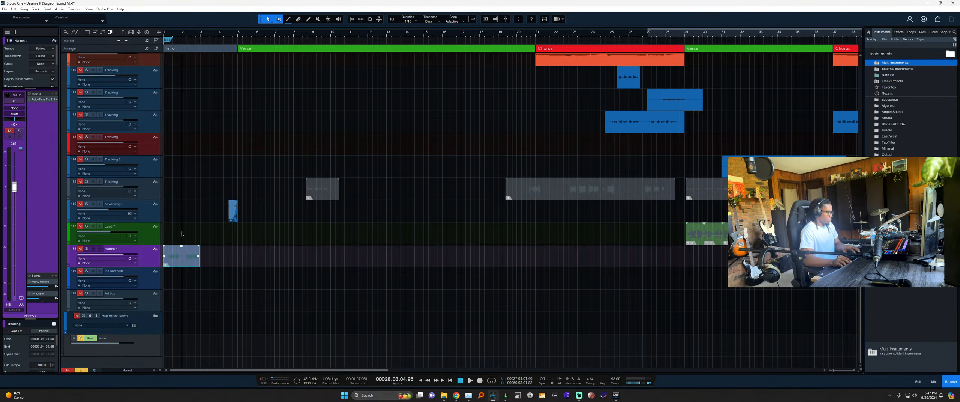
key("shift+m")
key("comma")
key("space")
key("e")
key("e")
key("e")
key("space")
key("s")
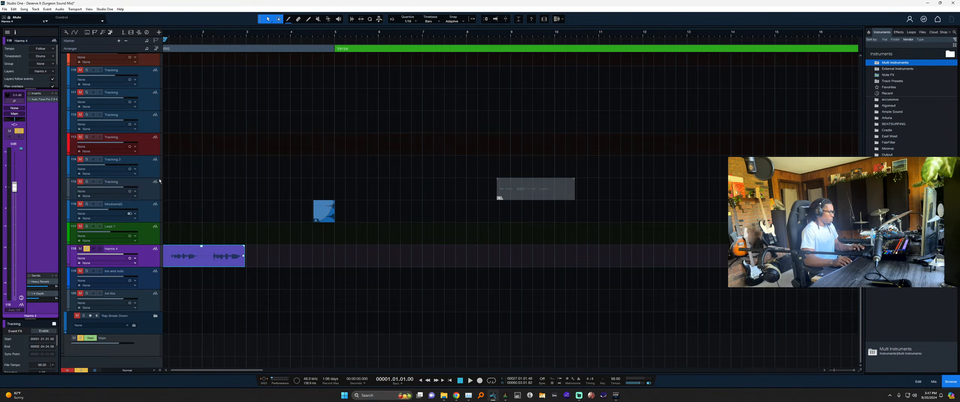
key("space")
scroll(180, 222, "left", 1)
scroll(178, 220, "up", 1)
key("space")
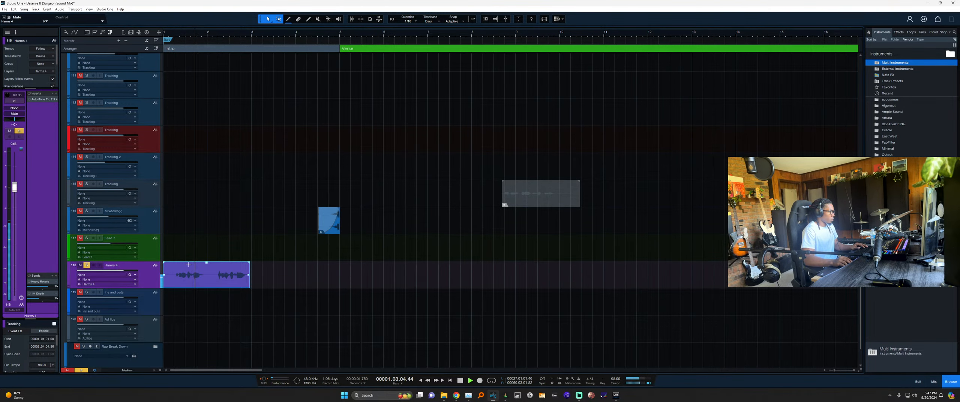
Cut the Harms 4 event and remove the empty Harms 4 track.
key("w")
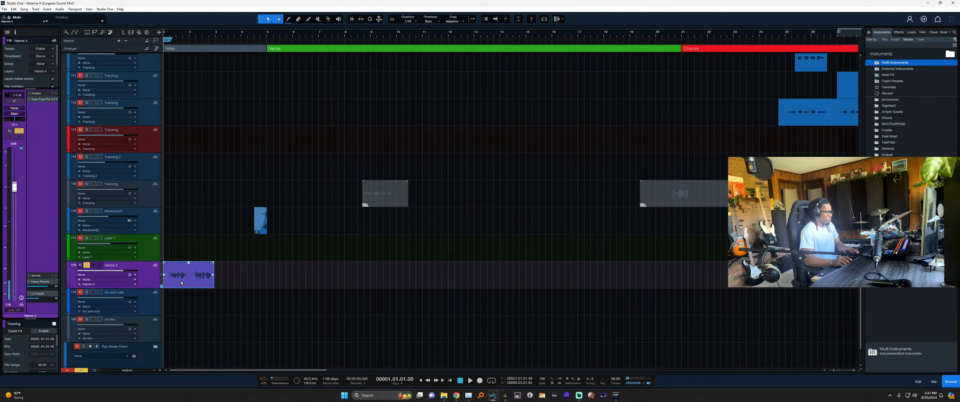
key("ctrl+x")
key("space")
key("w")
key("shift+w")
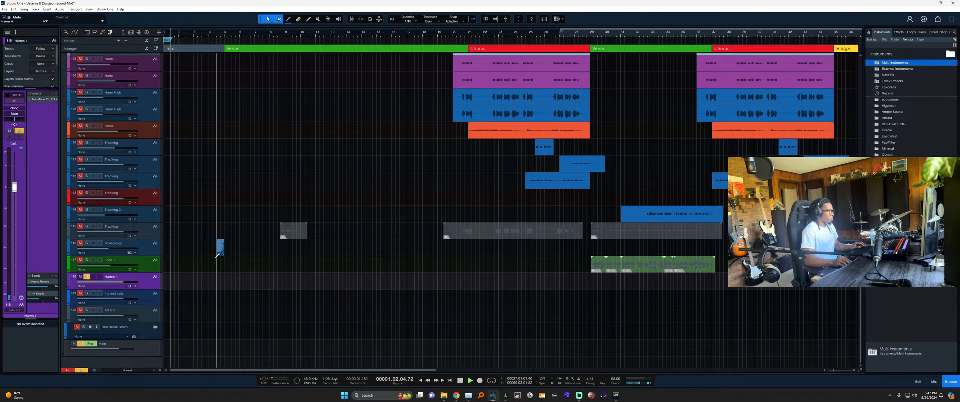
key("space")
key("w")
key("shift+t")
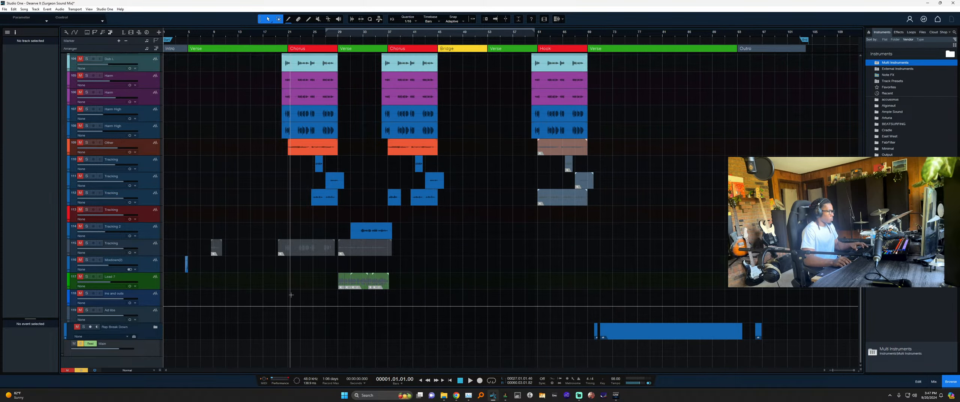
Remove the Ins and outs, Ad libs, Lead 7 and leftover Tracking tracks.
left_click(156, 302)
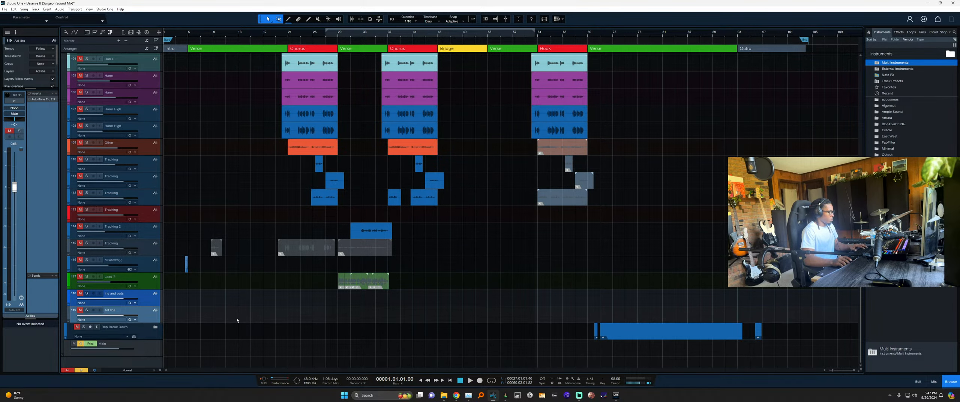
key("shift+t")
left_click(179, 318)
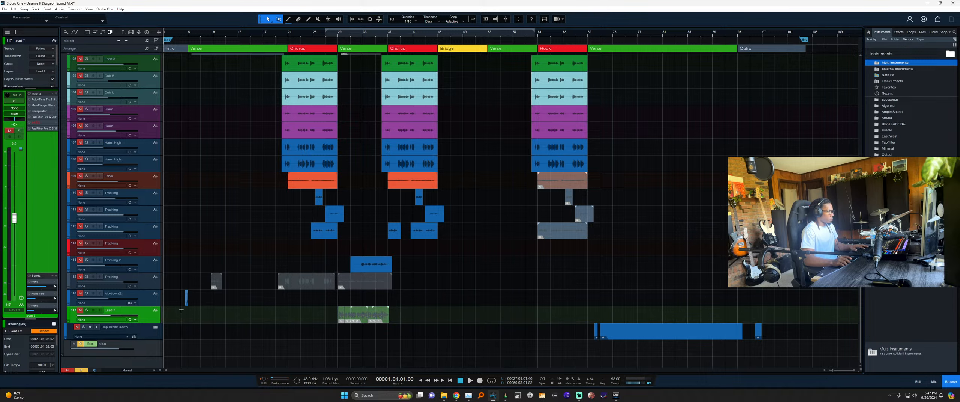
key("shift+t")
left_click(145, 303)
key("shift+t")
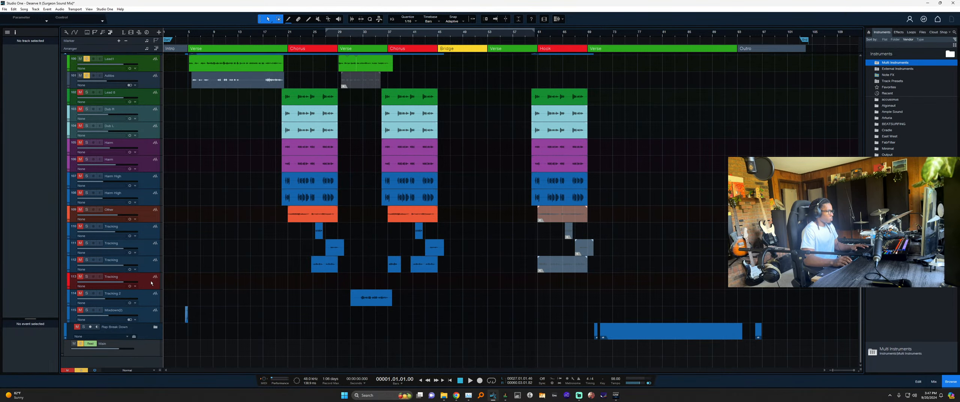
left_click(486, 273)
key("shift+t")
Delete the four muted events near the Hook.
scroll(589, 274, "up", 2)
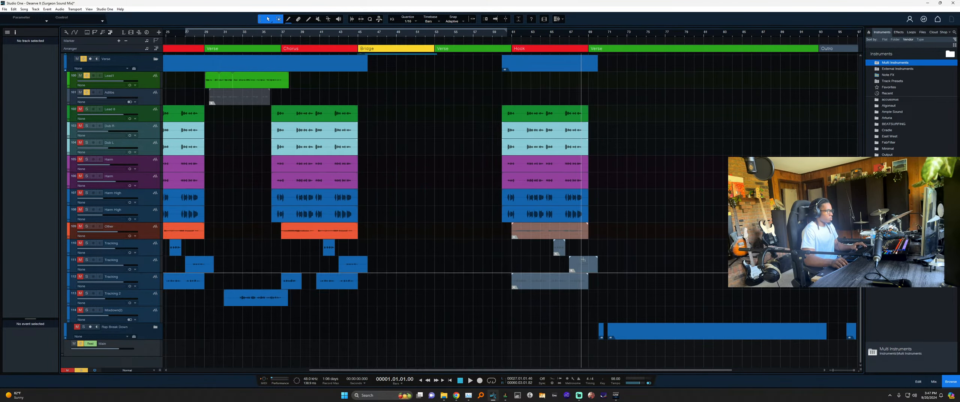
left_click_drag(595, 234, 497, 303)
key("Delete")
Save the song and bring up the Song Setup settings.
scroll(484, 281, "down", 3)
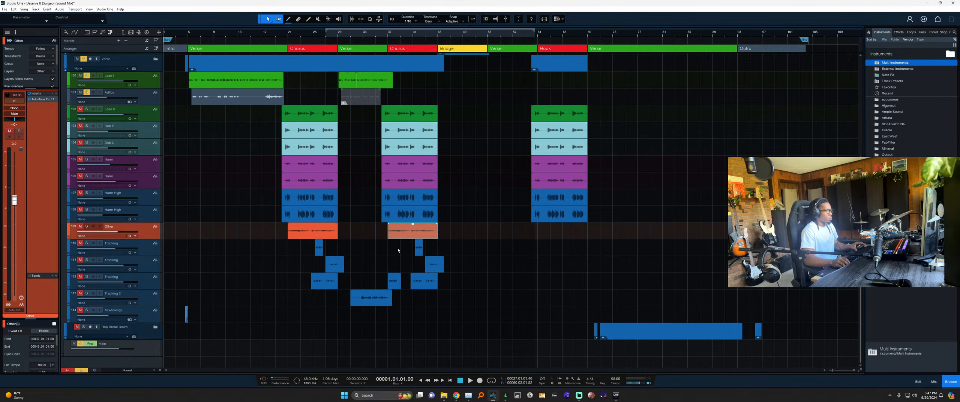
scroll(413, 263, "up", 7)
scroll(318, 243, "up", 3)
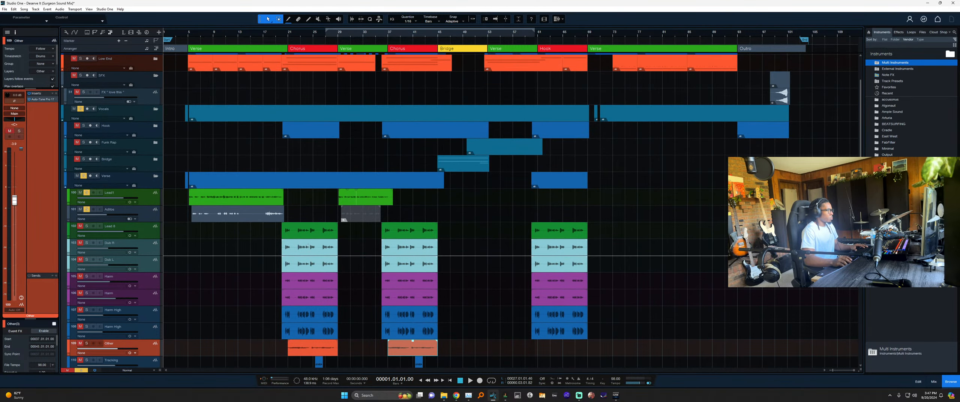
key("ctrl+s")
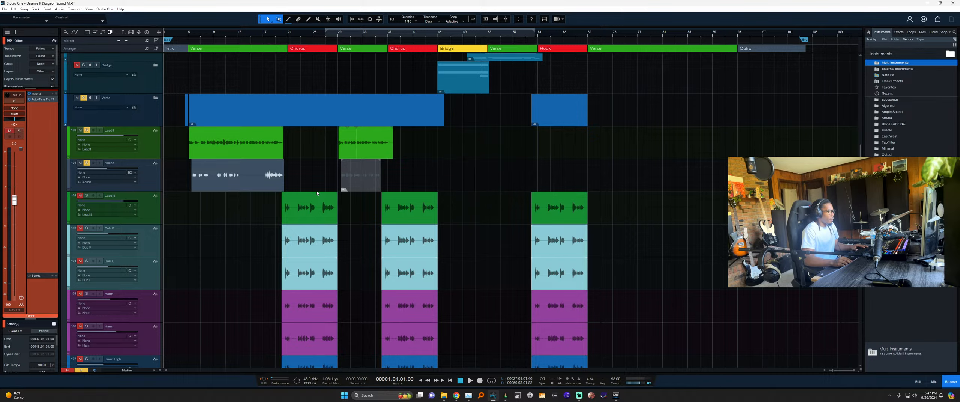
scroll(315, 195, "up", 1)
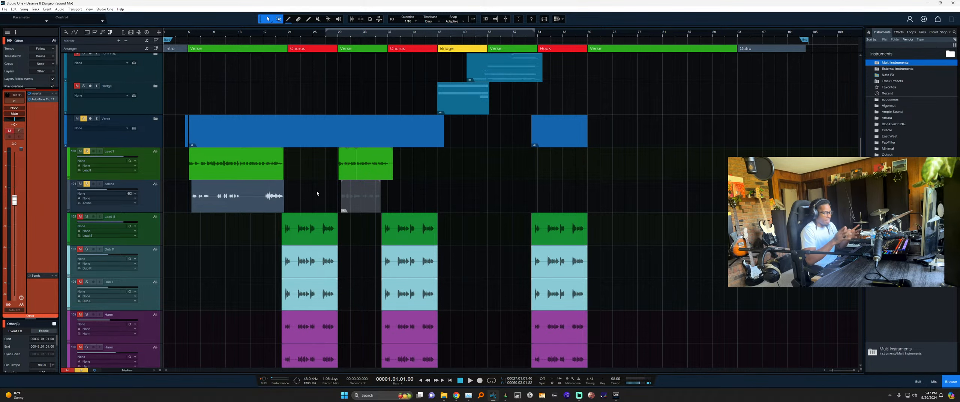
key("ctrl+period")
Check the song's meta information in Song Setup and close it without changes.
left_click(311, 66)
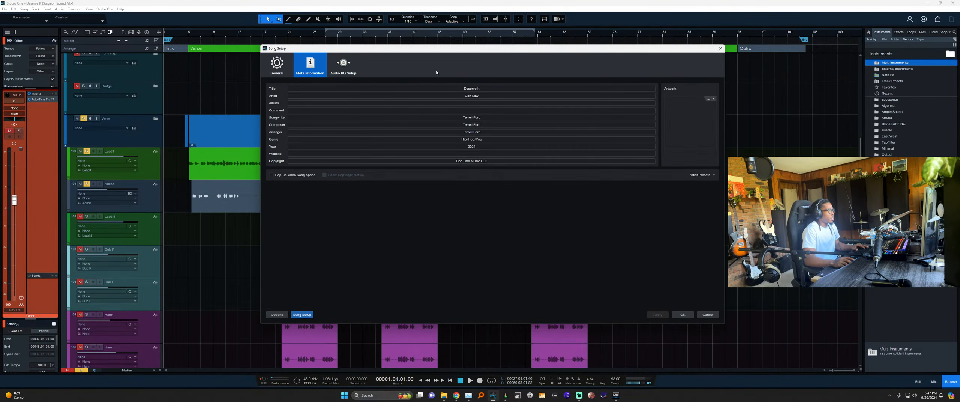
left_click_drag(484, 48, 429, 64)
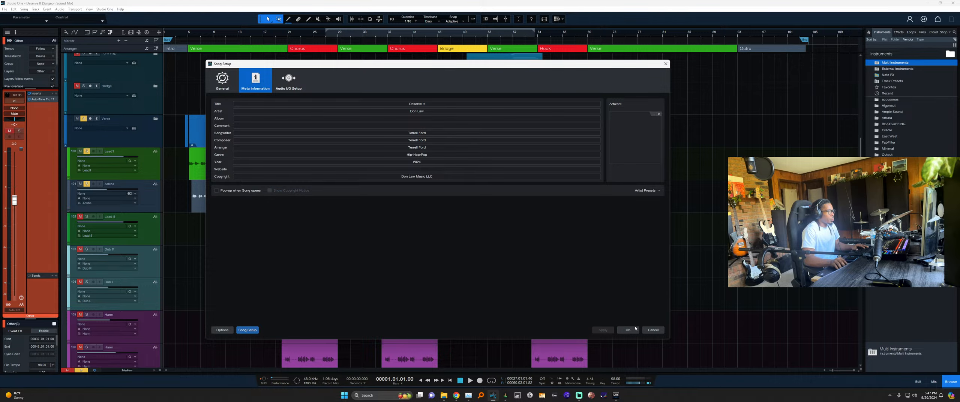
left_click(654, 330)
Scroll the arrange view back to the Lead1 vocal tracks.
scroll(248, 174, "down", 12)
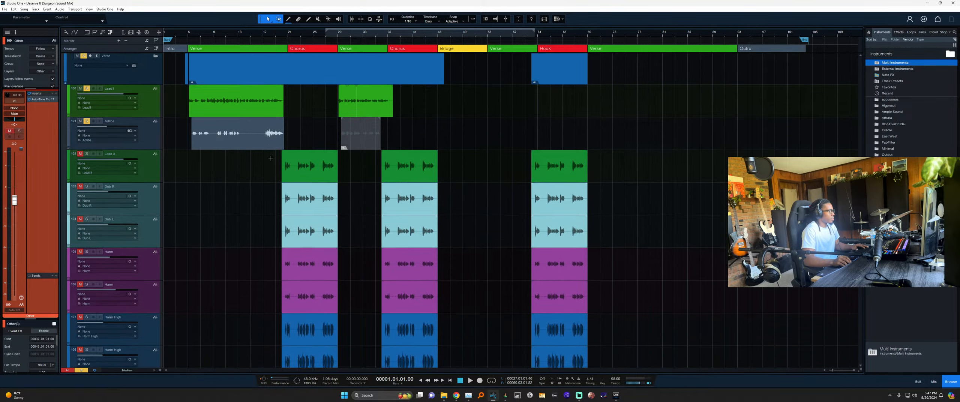
scroll(294, 155, "down", 2)
scroll(295, 183, "up", 7)
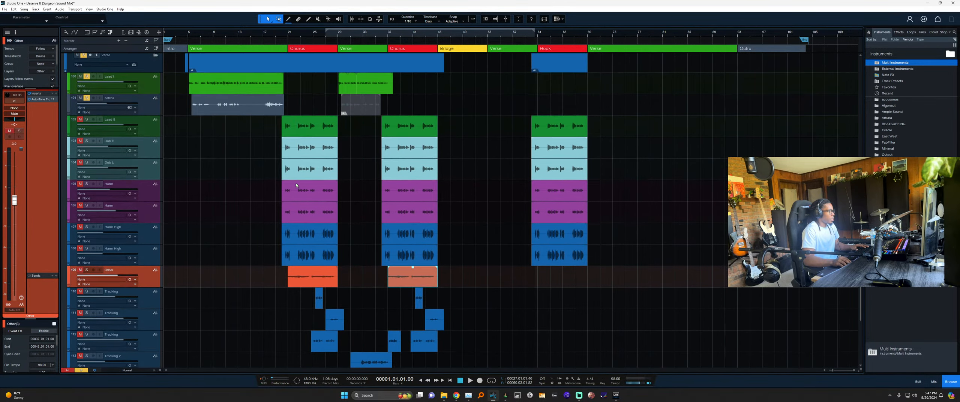
scroll(316, 163, "down", 3)
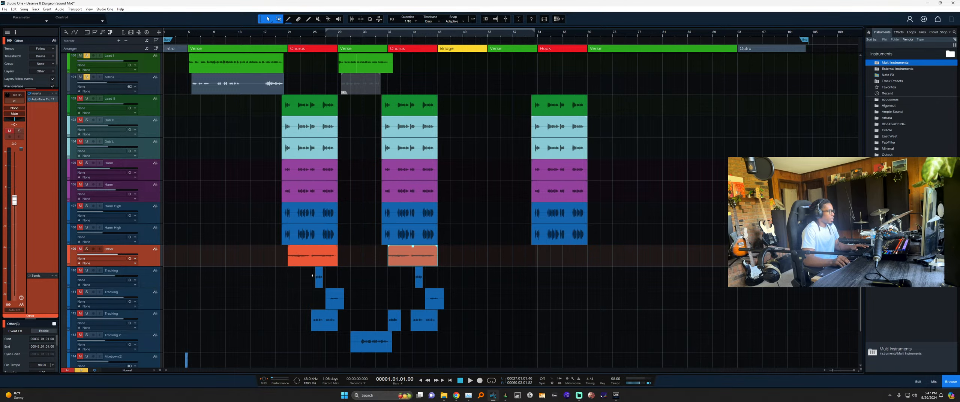
scroll(315, 277, "down", 2)
scroll(322, 287, "up", 5)
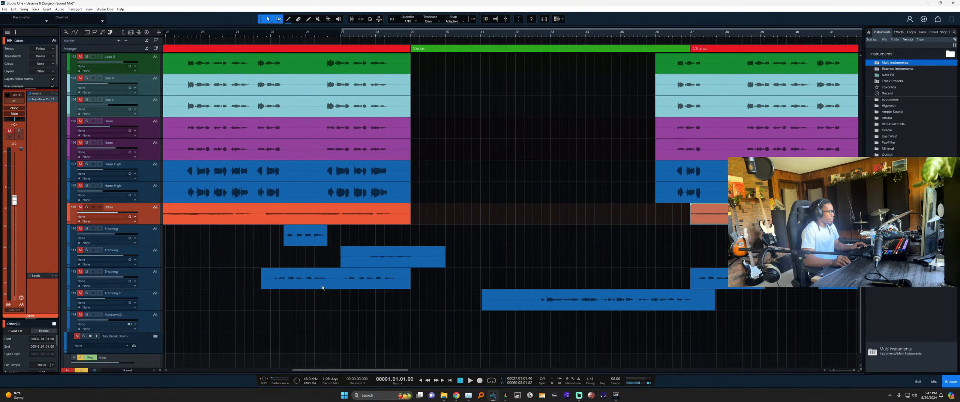
scroll(323, 287, "down", 5)
scroll(322, 285, "up", 2)
scroll(322, 286, "down", 2)
scroll(319, 285, "up", 2)
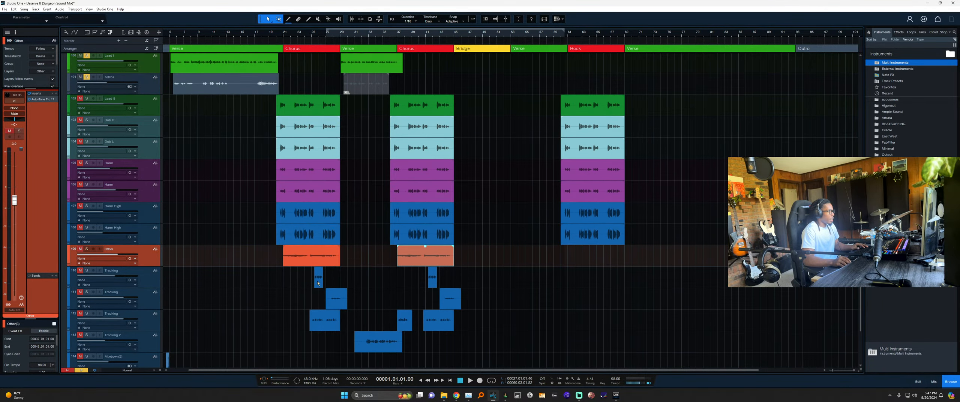
scroll(318, 284, "up", 7)
scroll(317, 222, "up", 4)
Open the Lead1 vocal in Melodyne, unsolo Adlibs, and play from bar 29.
double_click(451, 215)
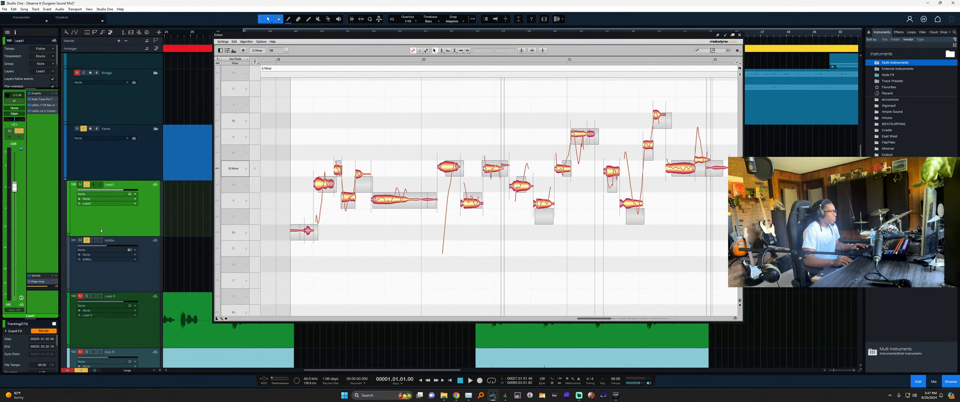
left_click(87, 241)
left_click(295, 59)
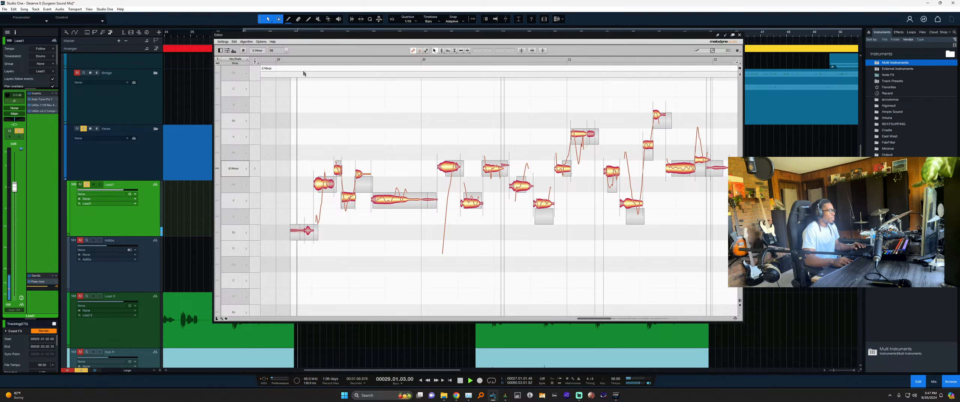
Pull the F#3 note and the flat F note up to G.
left_click(324, 177)
left_click_drag(323, 177, 363, 170)
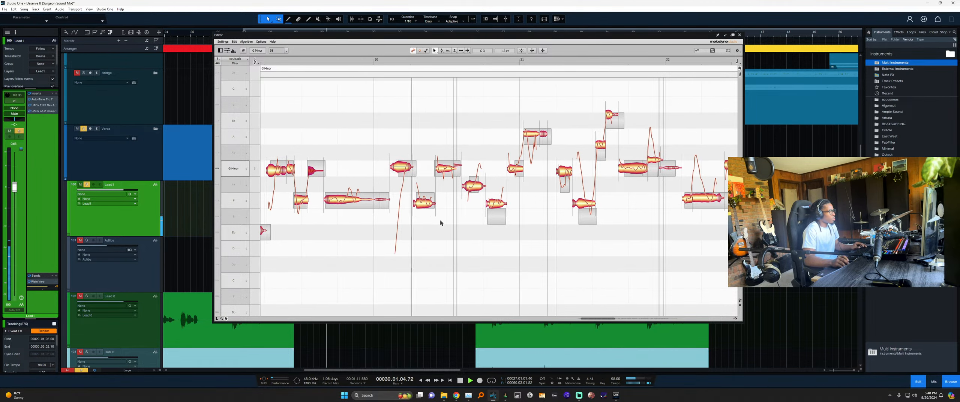
left_click(424, 201)
left_click_drag(477, 191, 474, 181)
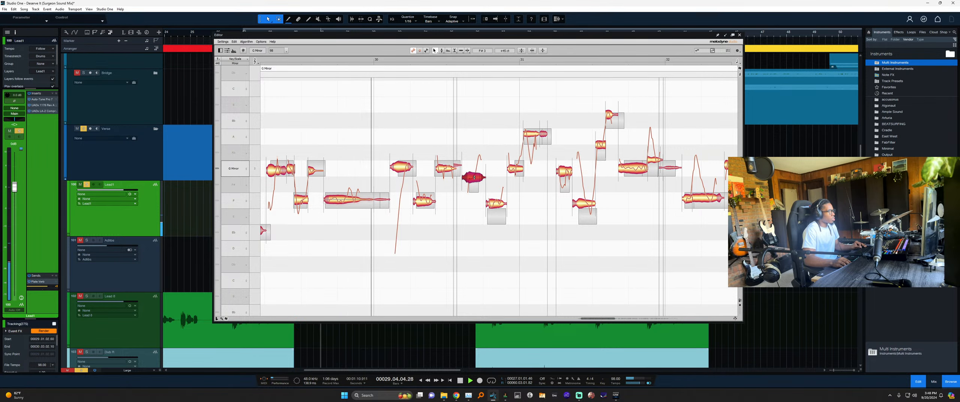
left_click_drag(474, 180, 472, 196)
key("space")
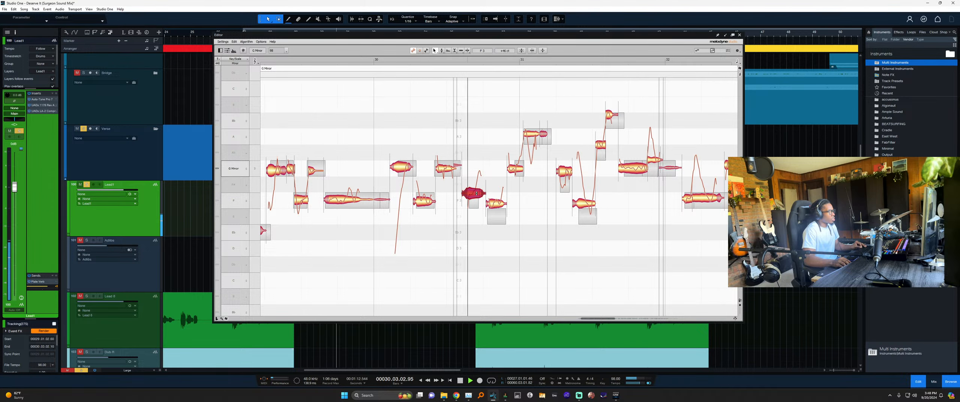
Nudge the note near bar 31.5 up to A, the Bb down, and lower the F near bar 32.
left_click_drag(495, 203, 496, 202)
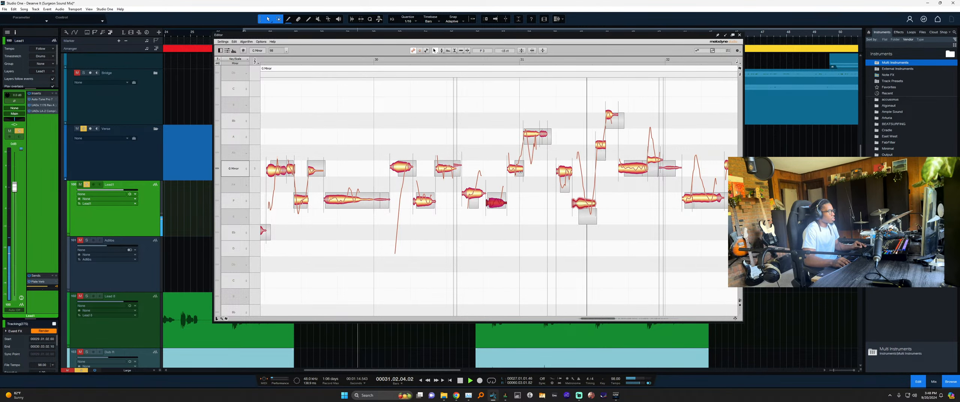
scroll(532, 184, "right", 2)
scroll(532, 184, "right", 1)
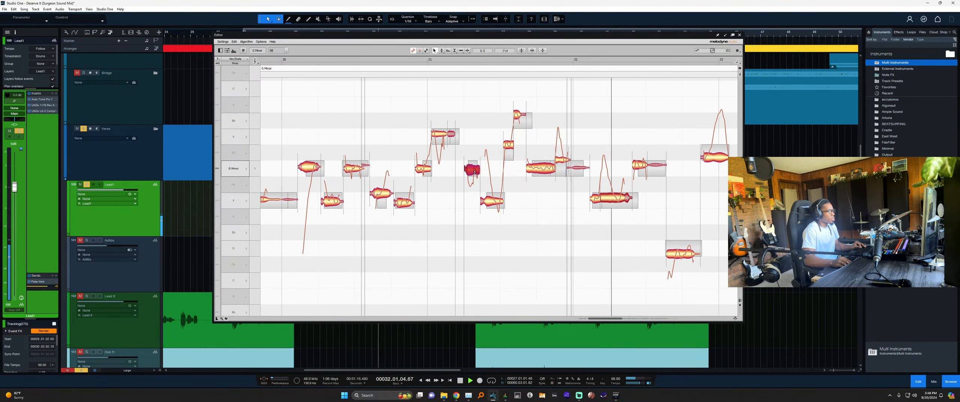
left_click_drag(509, 146, 509, 142)
left_click_drag(521, 117, 521, 119)
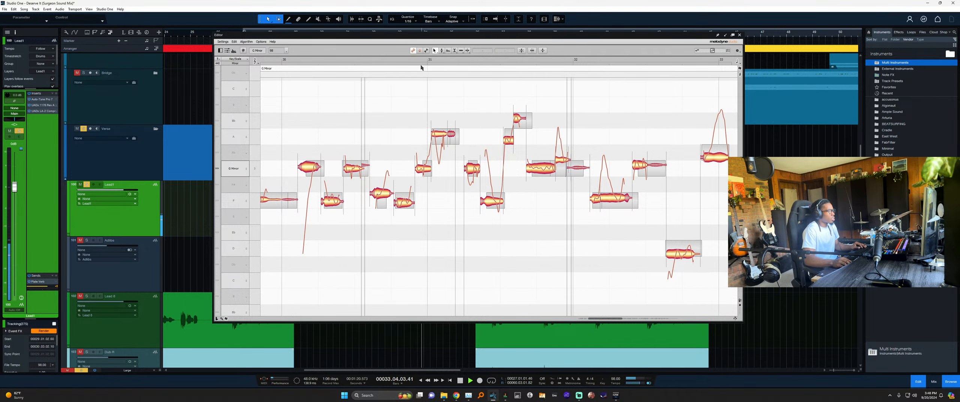
scroll(499, 129, "right", 1)
left_click(588, 198)
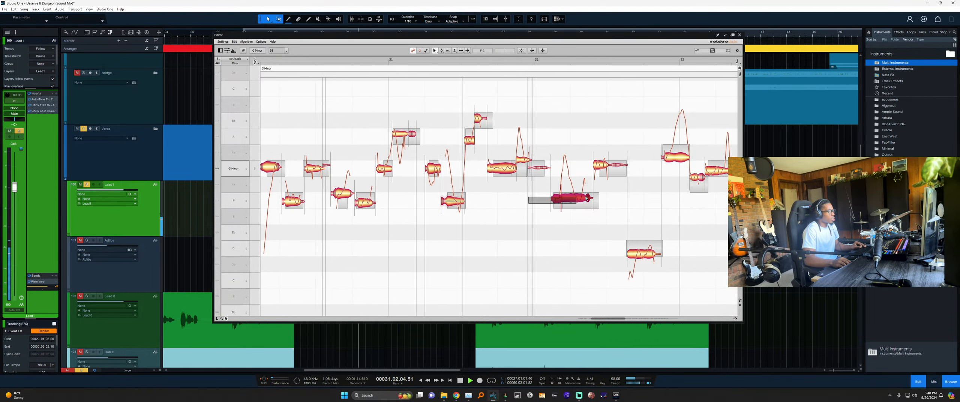
left_click_drag(586, 198, 586, 201)
left_click(584, 225)
scroll(561, 182, "right", 1)
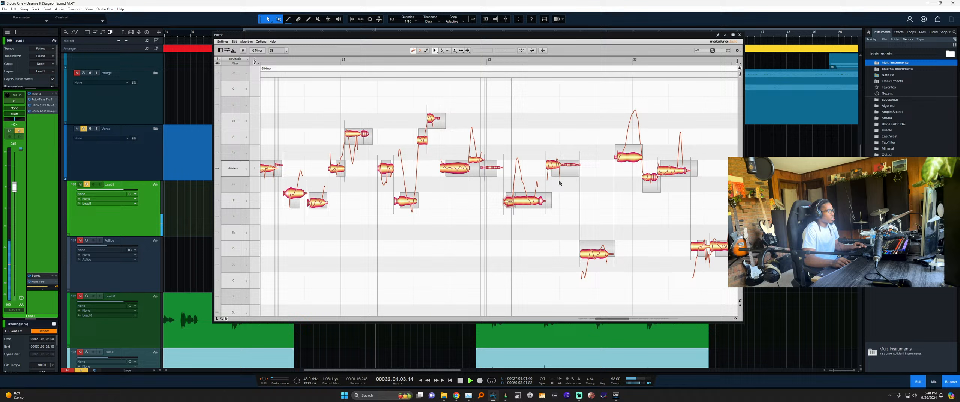
Undo an accidental F–G note merge and lower the two G notes slightly.
double_click(546, 157)
key("ctrl+z")
left_click_drag(545, 140, 575, 170)
left_click(604, 191)
scroll(574, 221, "right", 2)
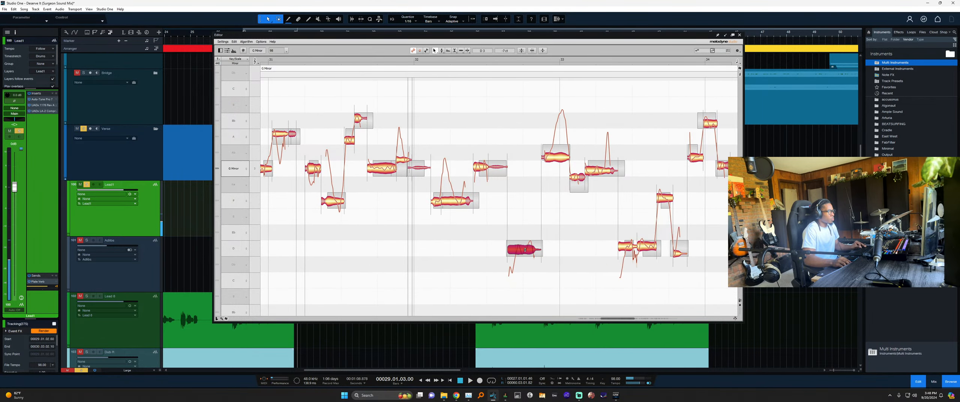
scroll(593, 258, "right", 2)
left_click_drag(527, 219, 567, 251)
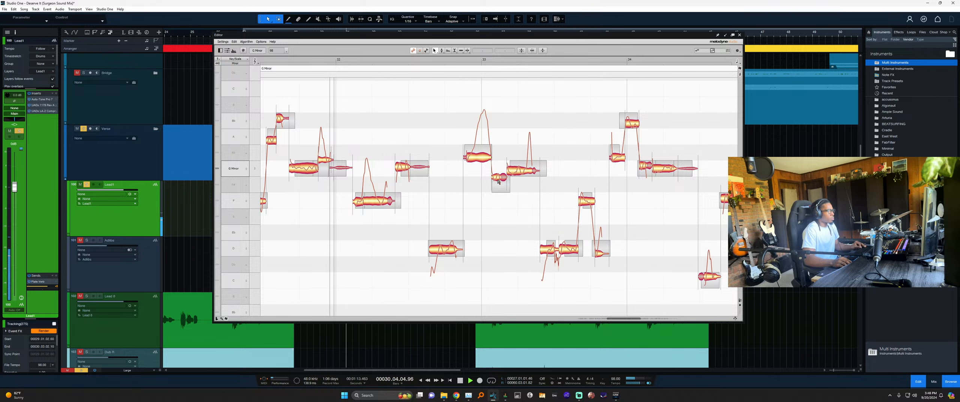
Raise the first G note slightly and pull the Ab note down to G3.
left_click_drag(522, 175, 473, 165)
left_click(516, 192)
left_click(489, 195)
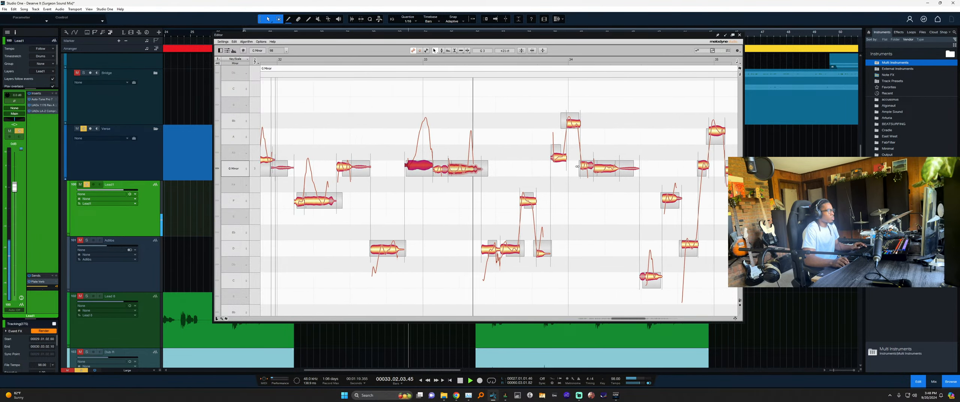
left_click_drag(545, 154, 546, 162)
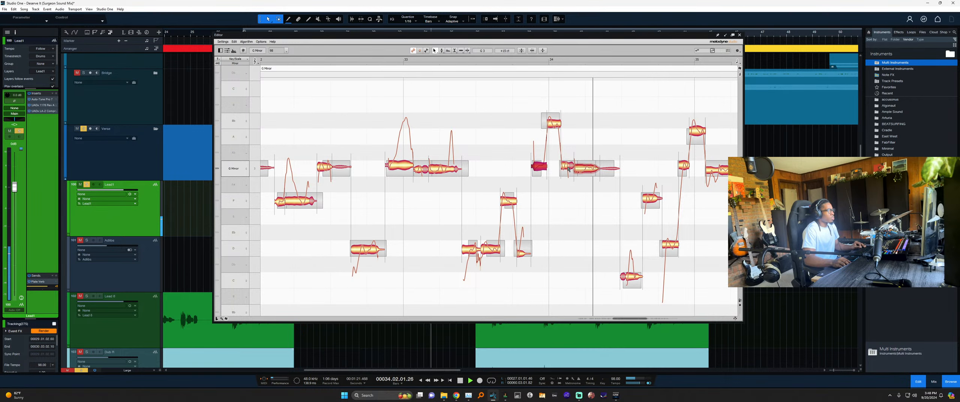
left_click(592, 207)
Lower the D note, adjust the G3 note, and save the song.
scroll(566, 255, "right", 3)
scroll(565, 255, "right", 1)
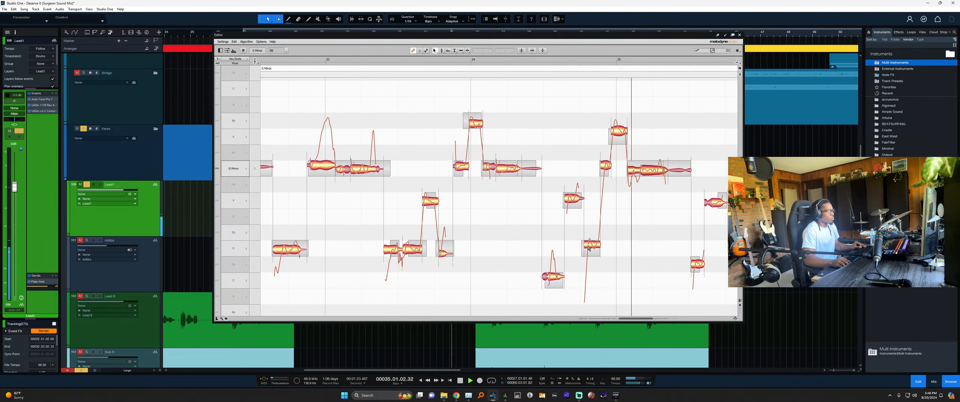
left_click_drag(592, 245, 592, 248)
left_click(576, 208)
left_click_drag(574, 200, 574, 201)
scroll(624, 213, "right", 3)
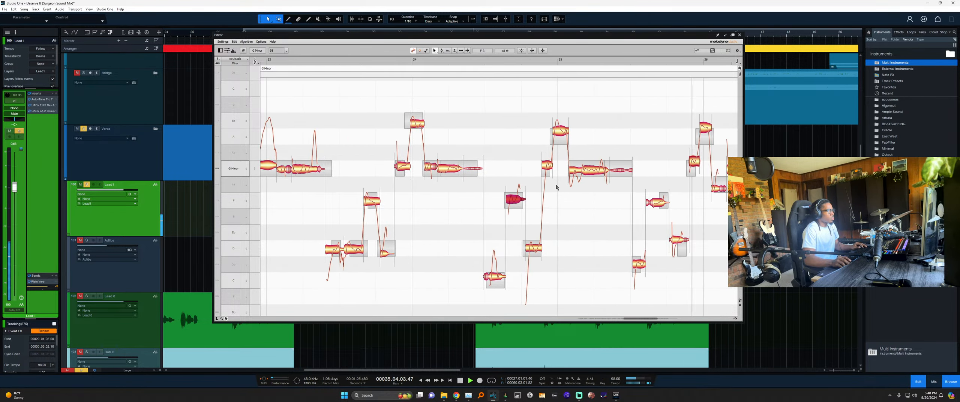
left_click(547, 170)
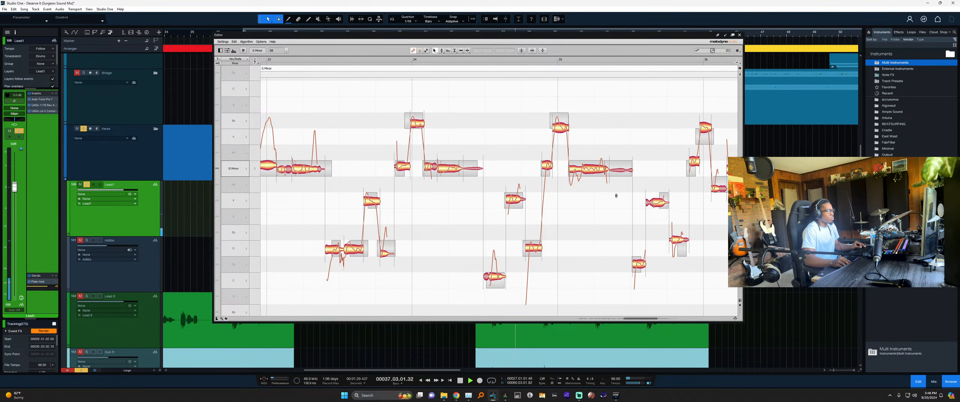
scroll(596, 210, "right", 3)
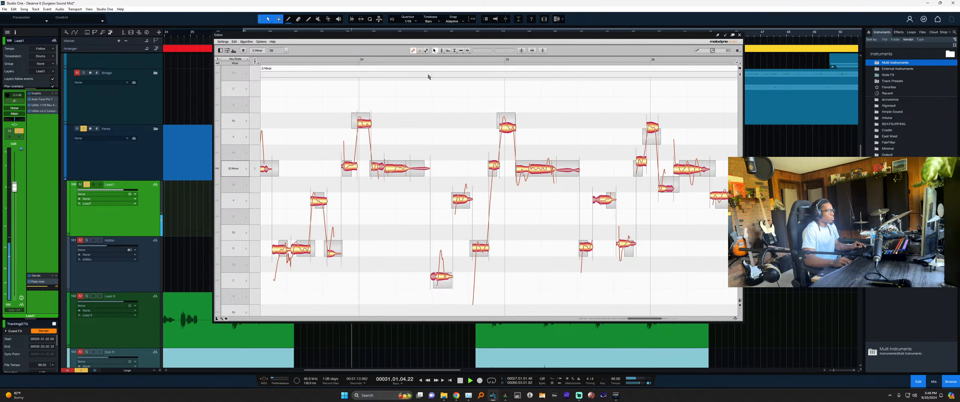
key("ctrl+s")
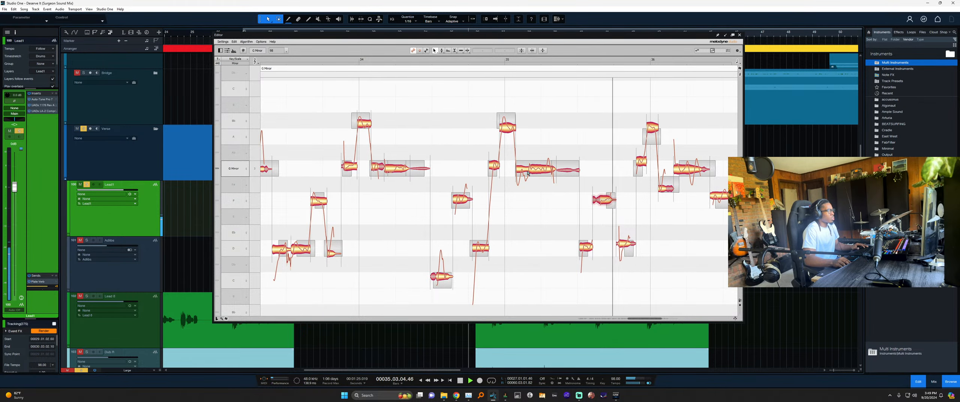
Check the G3 and F#3 notes, replay from bar 33, and select the lower Eb note.
left_click(531, 171)
left_click(579, 179)
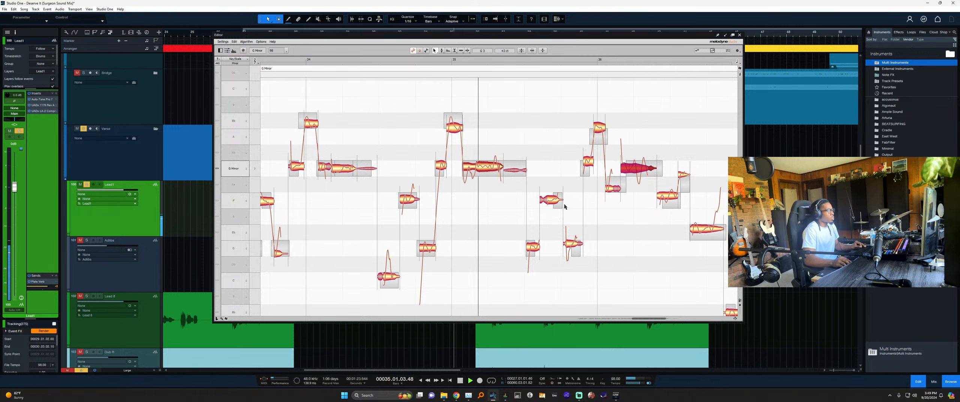
left_click(613, 189)
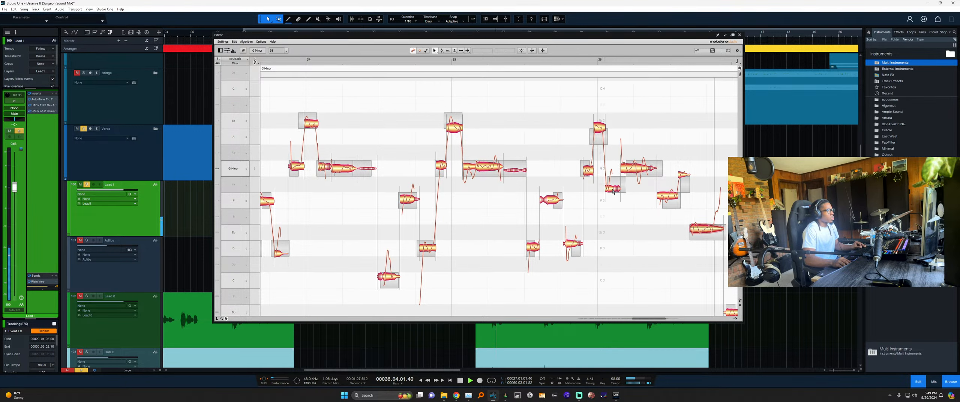
key("space")
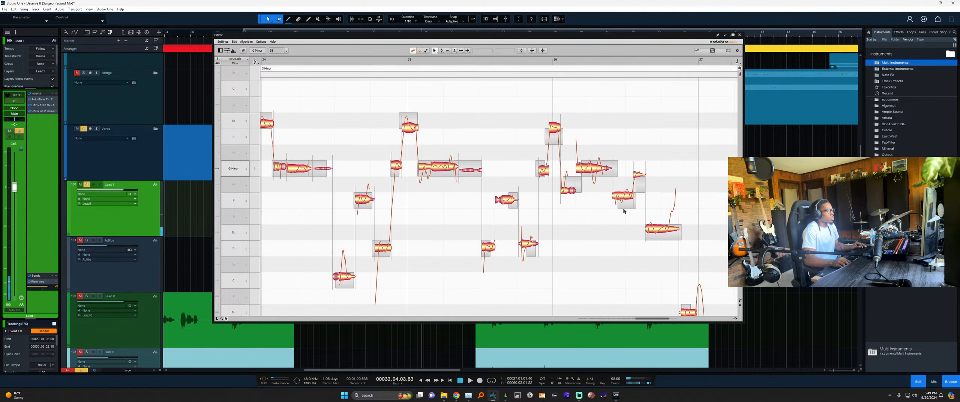
key("space")
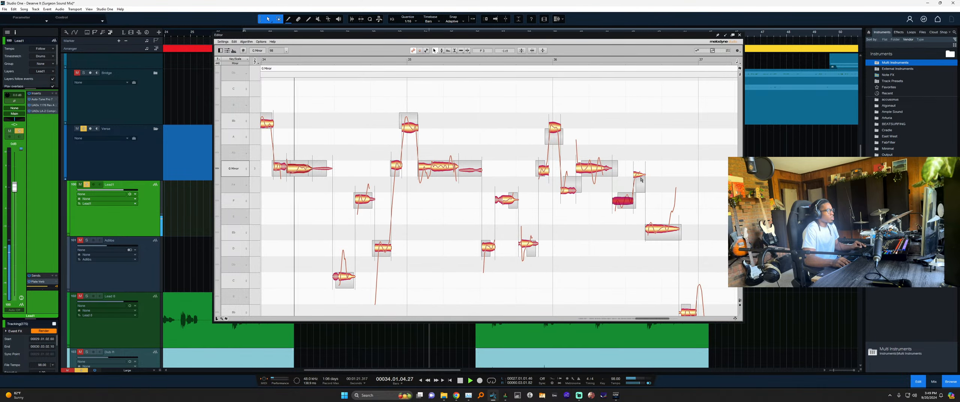
left_click(664, 232)
scroll(626, 237, "down", 3)
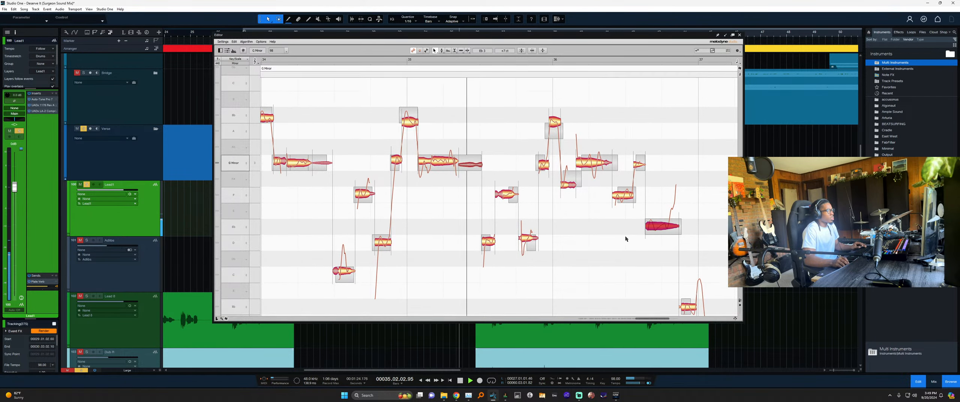
scroll(630, 248, "right", 2)
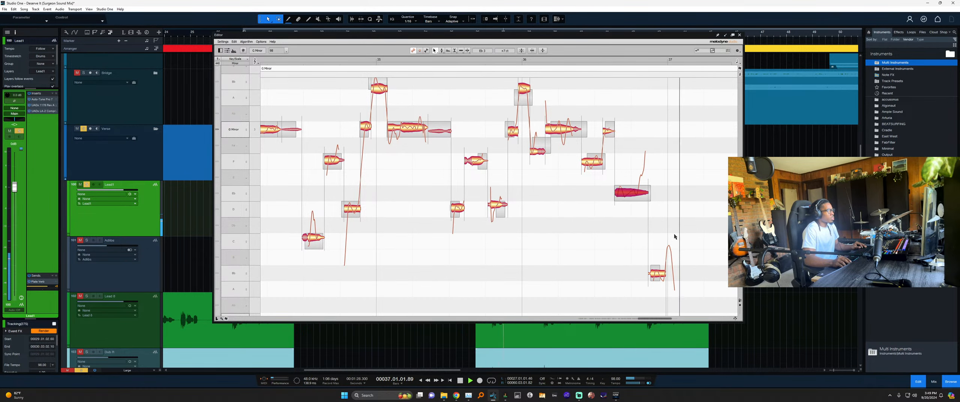
Close Melodyne, bounce all Lead1 vocal events into one with Ctrl+B, then select the Adlibs event.
left_click(740, 35)
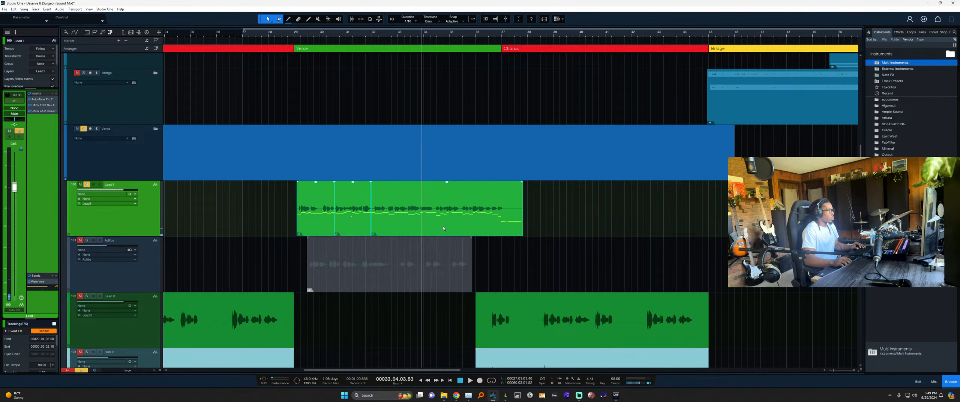
left_click_drag(277, 206, 415, 236)
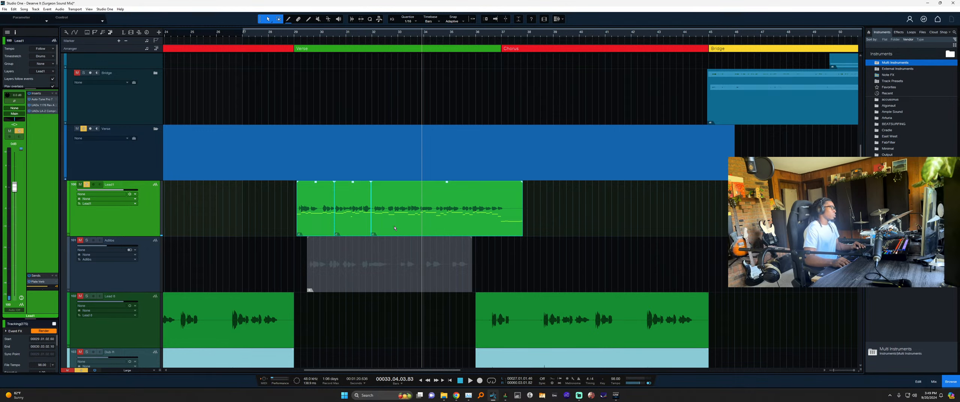
key("ctrl+b")
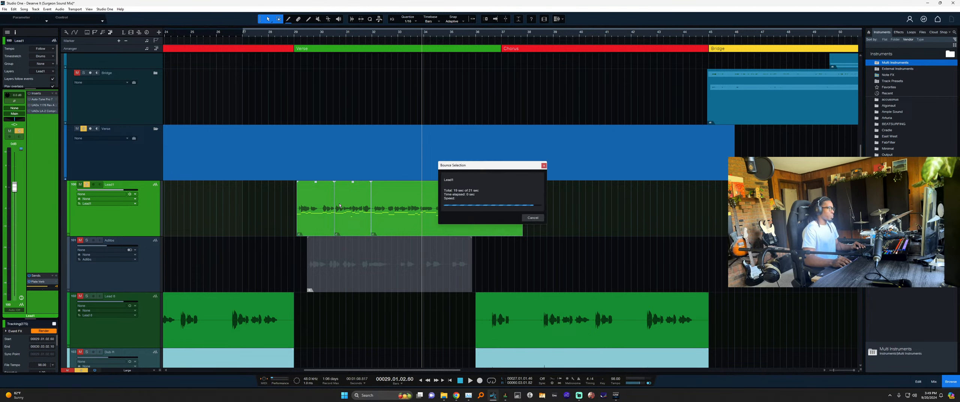
left_click(360, 270)
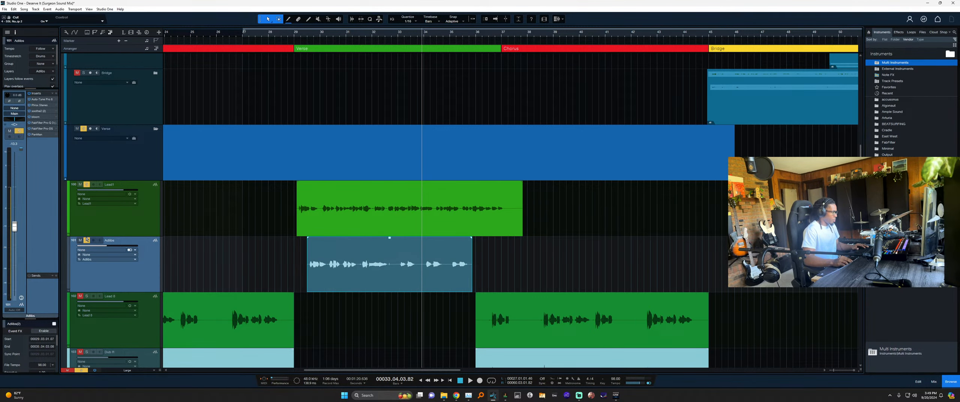
Open the Adlibs event in Melodyne, scroll to the clip start, and save the song.
key("ctrl+m")
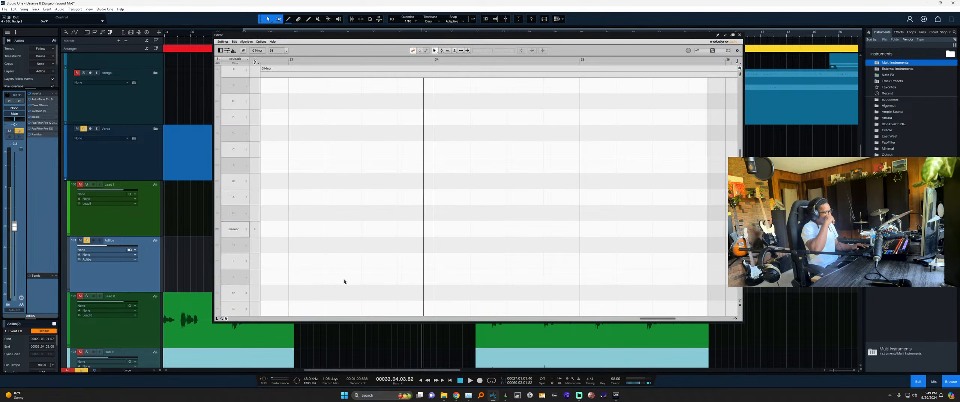
left_click(606, 319)
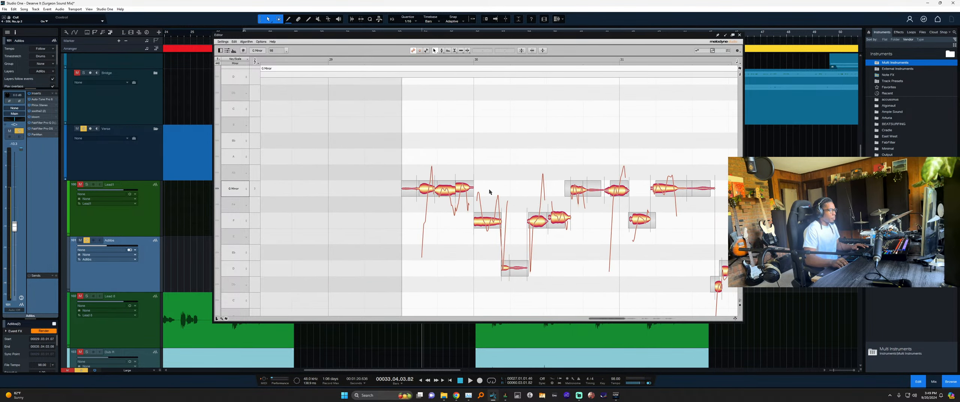
scroll(358, 65, "right", 2)
key("ctrl+s")
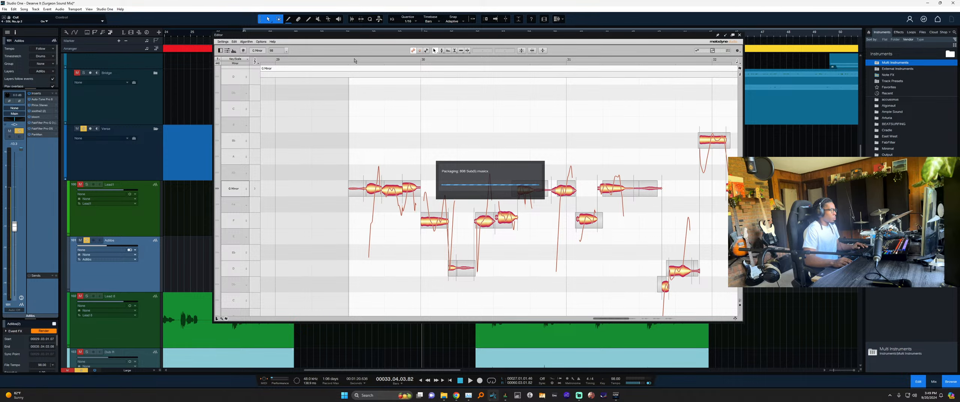
Play the adlibs from around bar 29, inspect the D and Bb notes, and open Auto-Tune Pro.
left_click(355, 61)
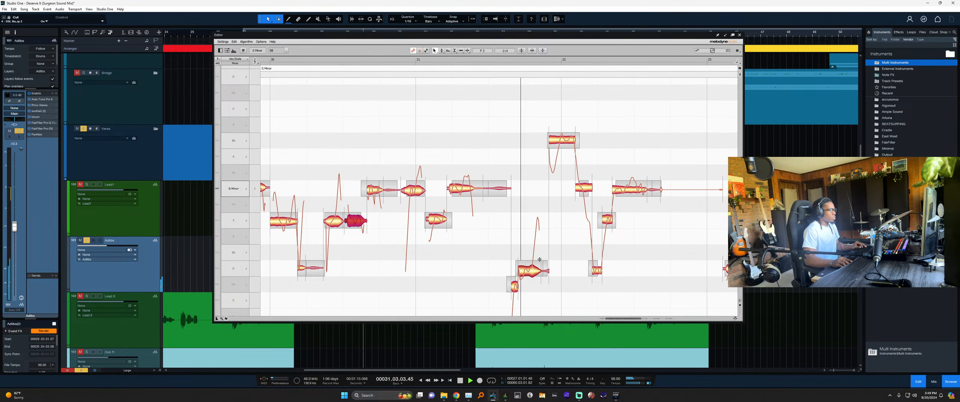
left_click(539, 263)
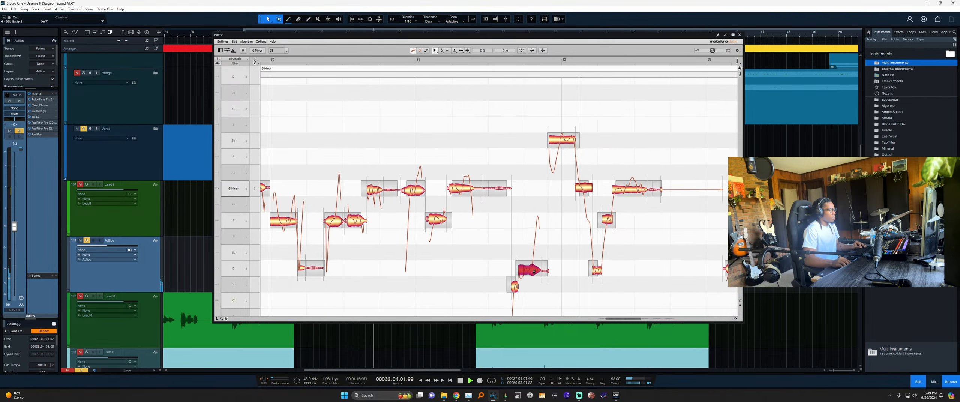
left_click(563, 145)
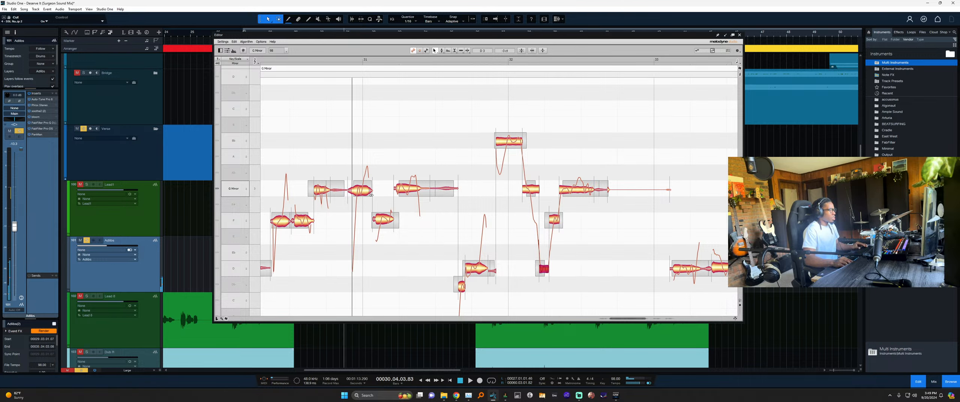
key("space")
key("F11")
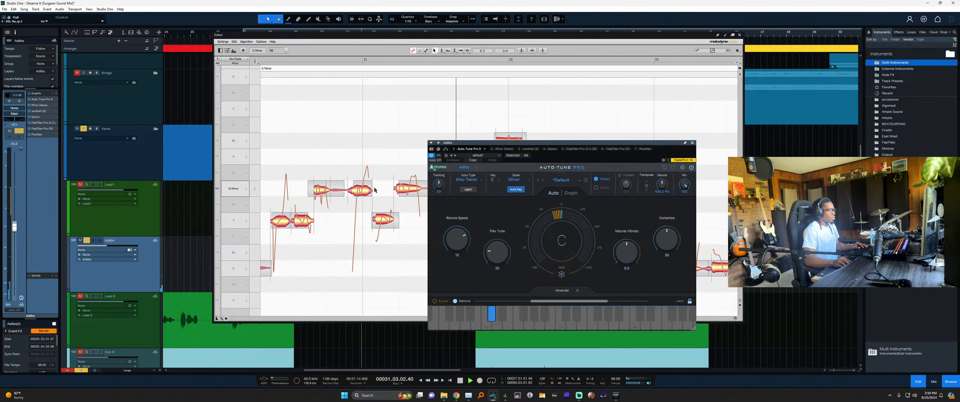
Stop playback, move the Auto-Tune Pro window up and left, then close it.
key("space")
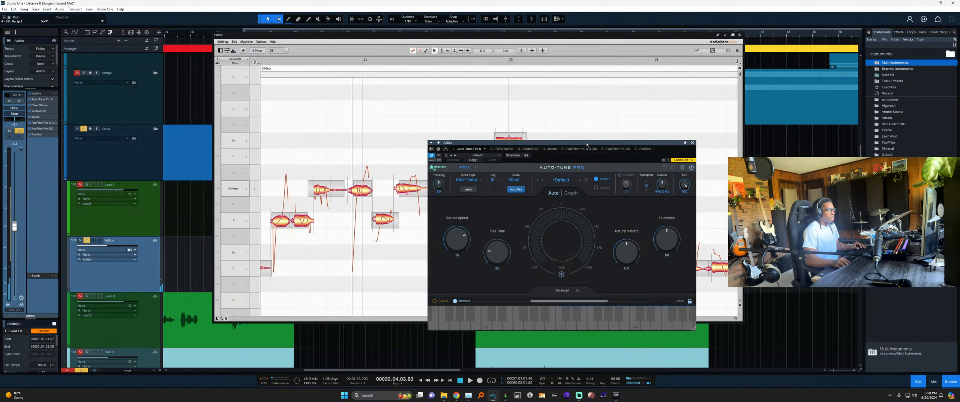
left_click_drag(587, 144, 564, 113)
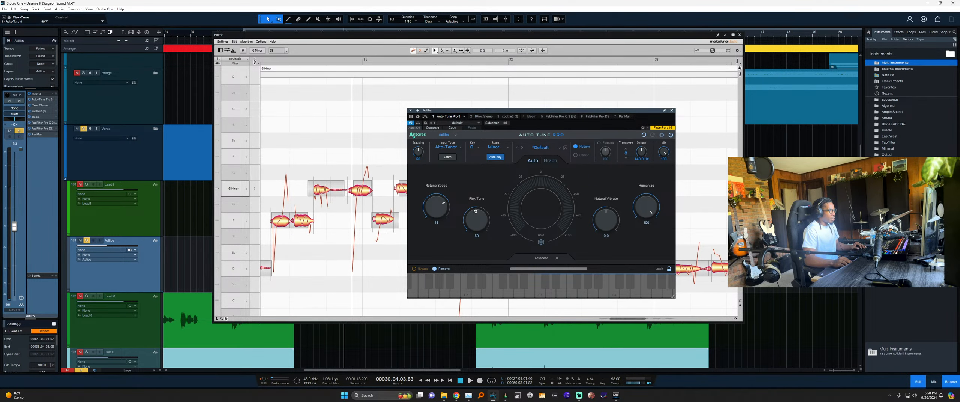
left_click(672, 111)
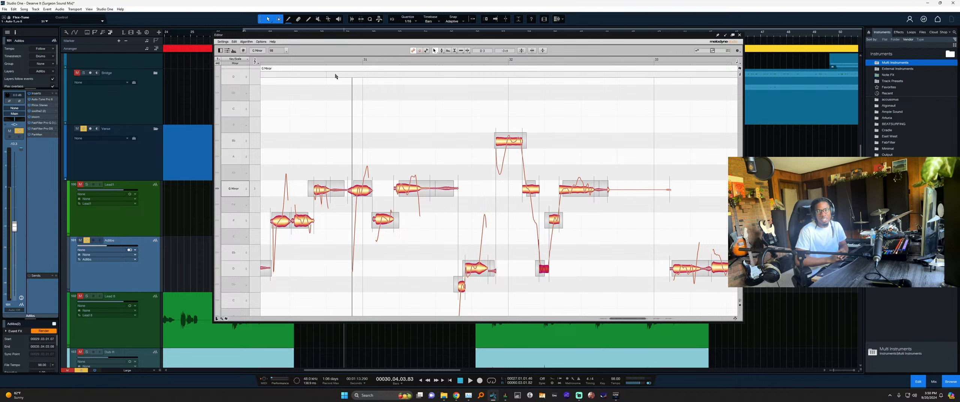
Replay the adlibs from an earlier point and drag the small Db note down to C.
double_click(307, 62)
left_click(410, 255)
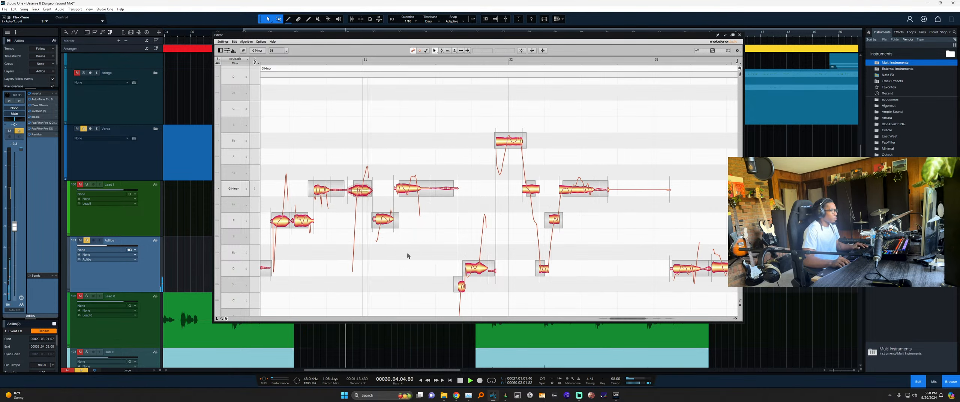
scroll(395, 242, "right", 1)
scroll(395, 243, "right", 2)
left_click_drag(383, 286, 383, 296)
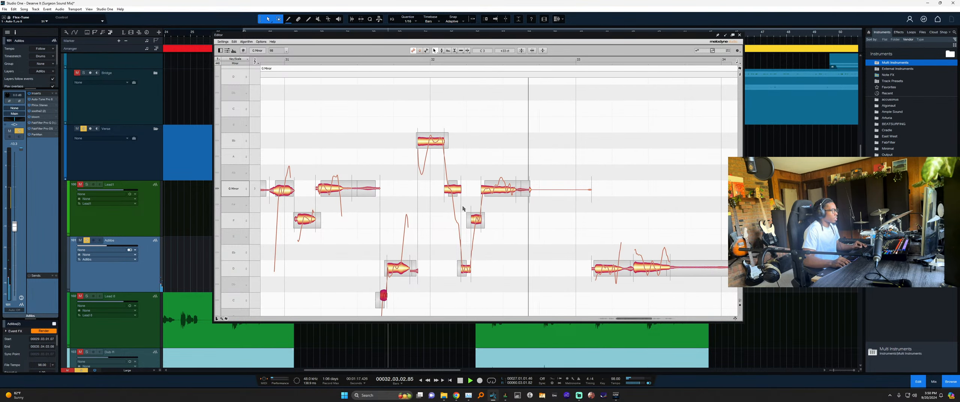
scroll(459, 191, "right", 4)
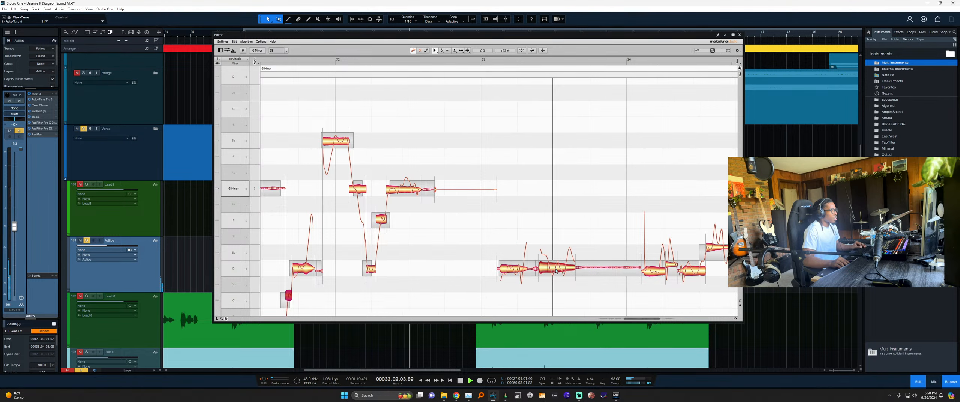
scroll(558, 262, "right", 1)
Select both Eb notes and drag them into tune, then stop playback.
left_click(459, 270)
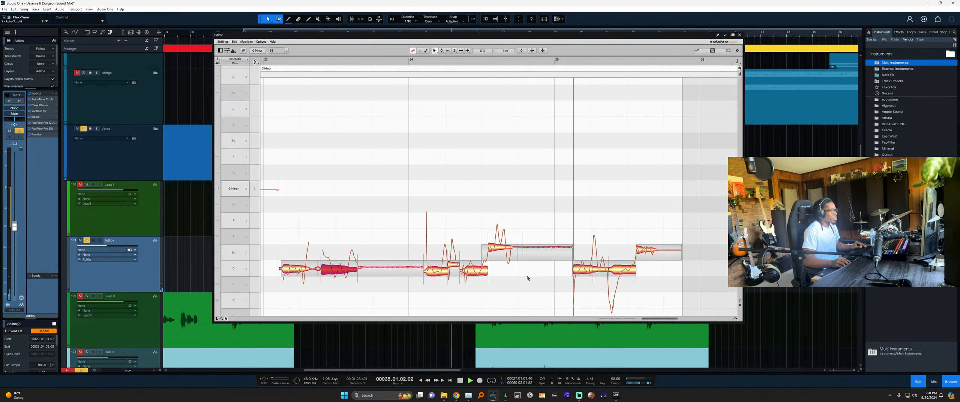
left_click_drag(527, 273, 551, 217)
left_click_drag(551, 216, 500, 255)
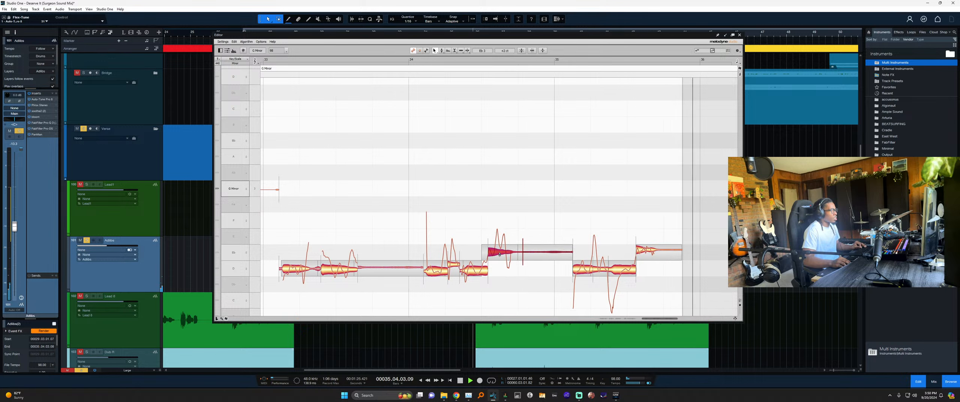
key("space")
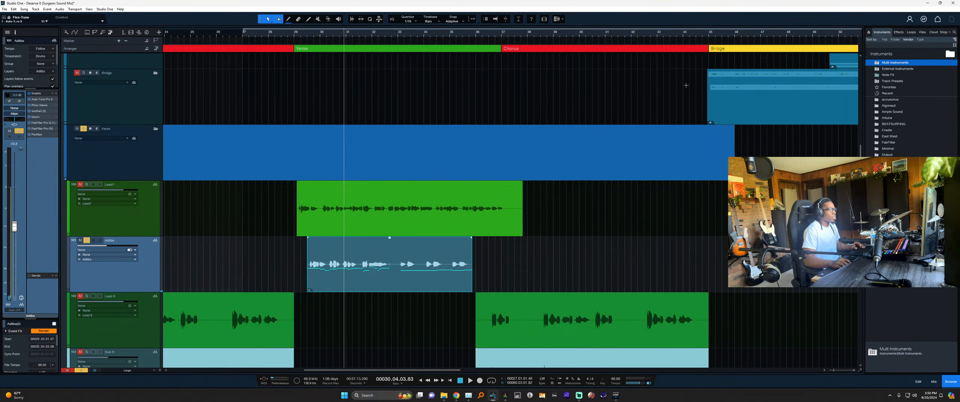
Close the pitch editor, bounce the tuned Adlibs event, and select the Lead1 track.
key("F2")
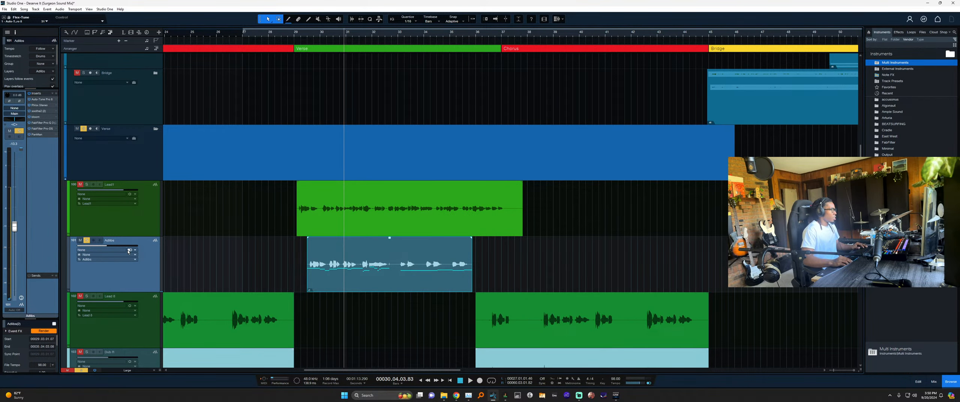
key("ctrl+b")
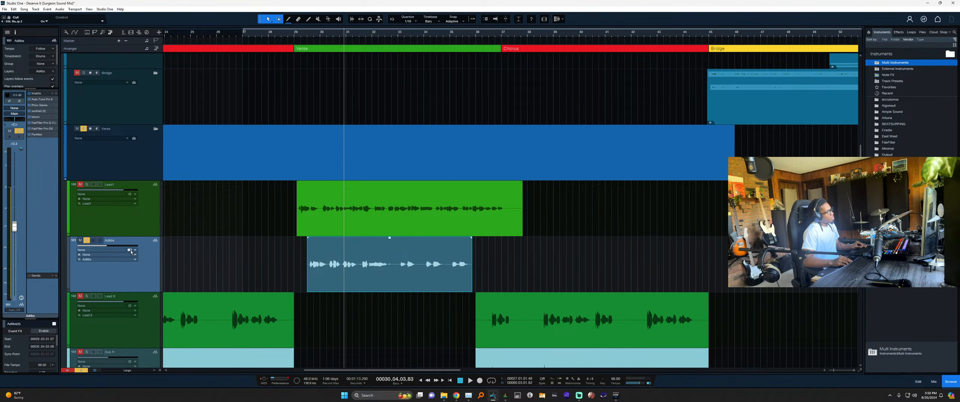
key("space")
left_click(154, 221)
key("s")
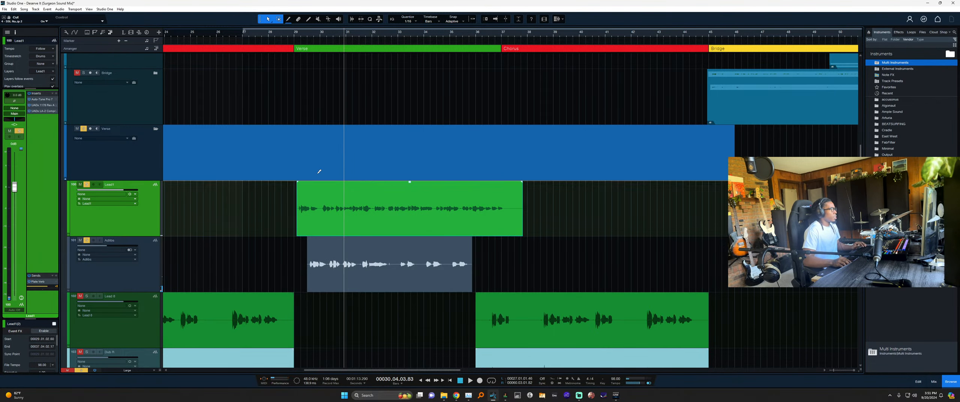
Play from bar 29, save, and set the Adlibs track volume to -7.9 dB.
scroll(319, 178, "up", 3)
left_click(278, 40)
key("space")
key("ctrl+s")
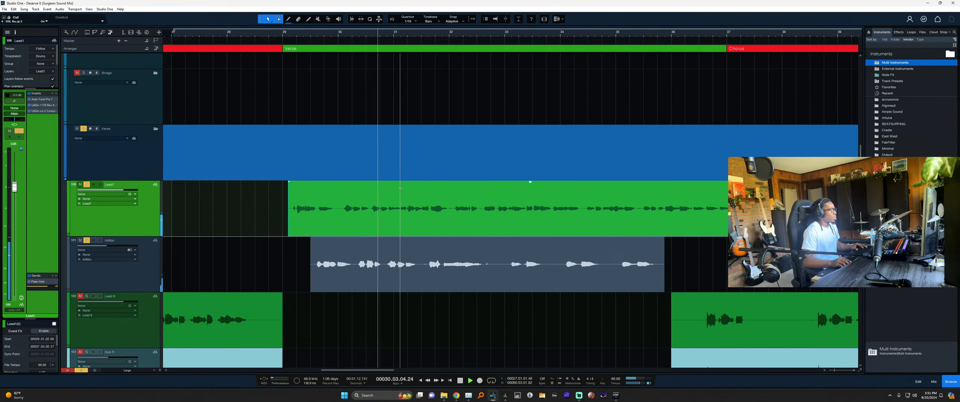
left_click_drag(107, 245, 112, 246)
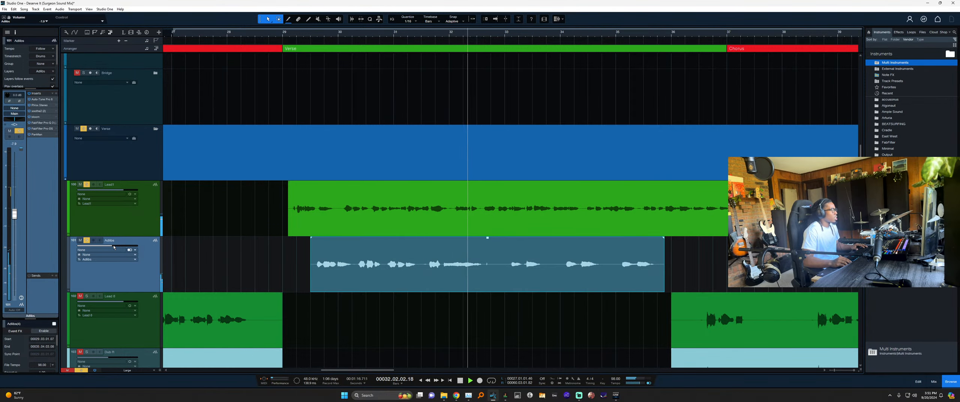
Zoom in on the Lead1 track and select its vocal event.
scroll(282, 256, "down", 3)
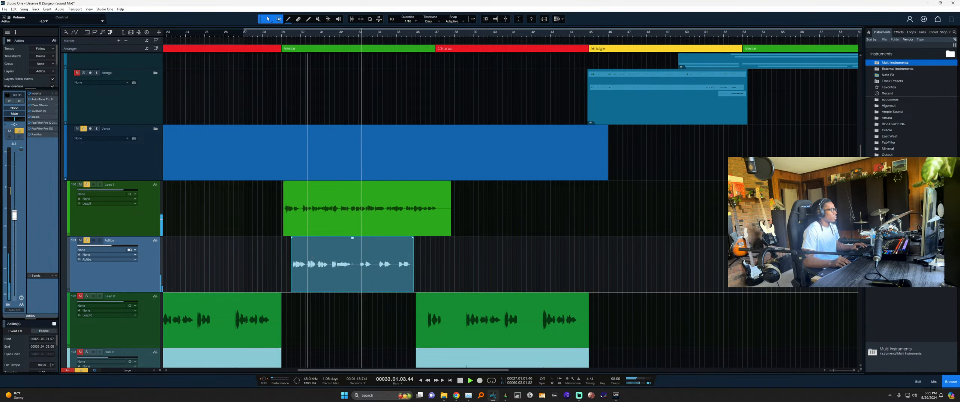
scroll(327, 279, "up", 5)
scroll(329, 280, "down", 5)
scroll(358, 278, "up", 5)
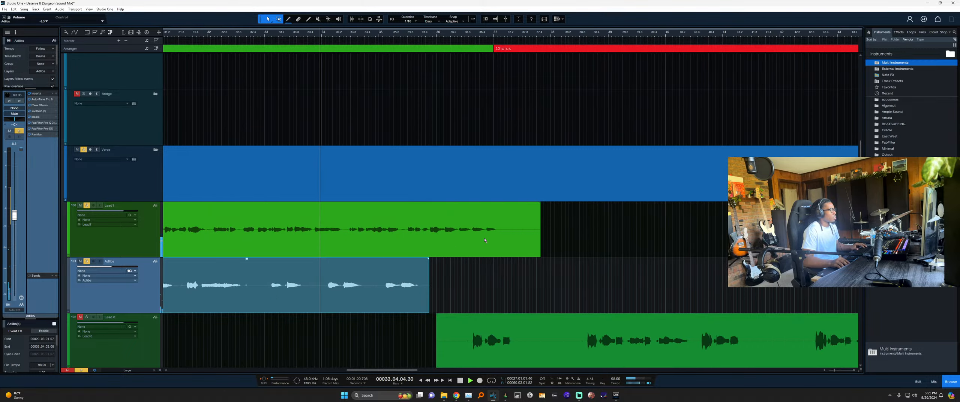
left_click(565, 242)
scroll(522, 246, "down", 5)
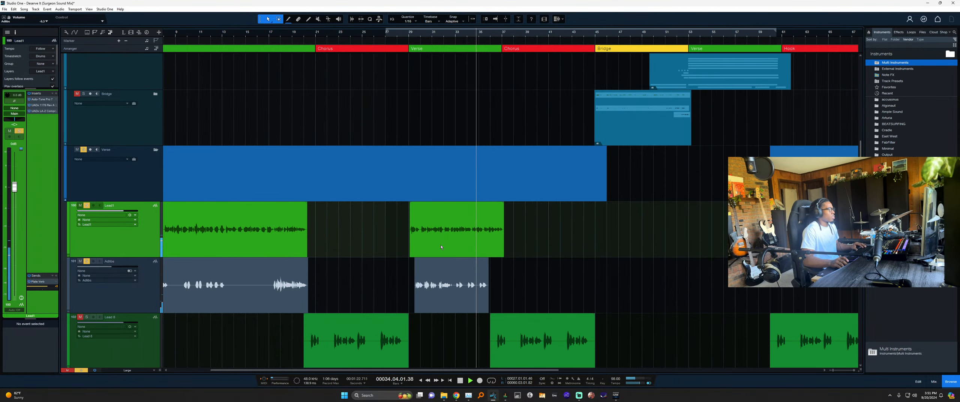
left_click(416, 248)
scroll(408, 251, "down", 3)
scroll(407, 251, "down", 6)
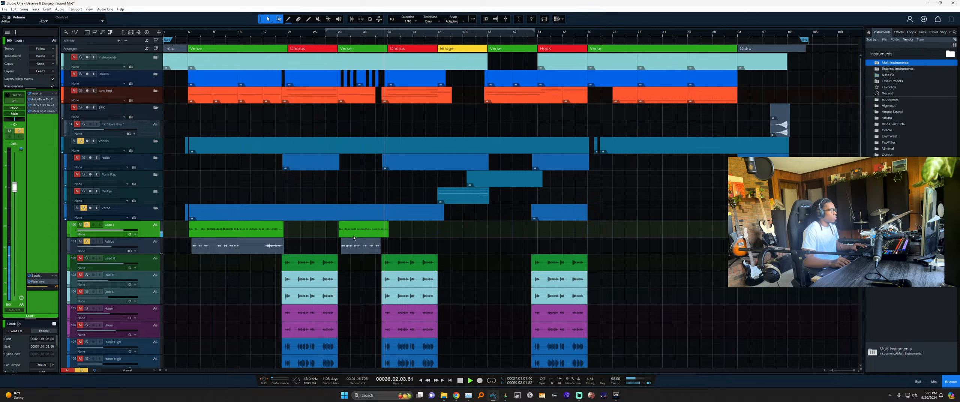
Stop playback, save the song, and zoom further onto Lead1 near bar 5.
key("space")
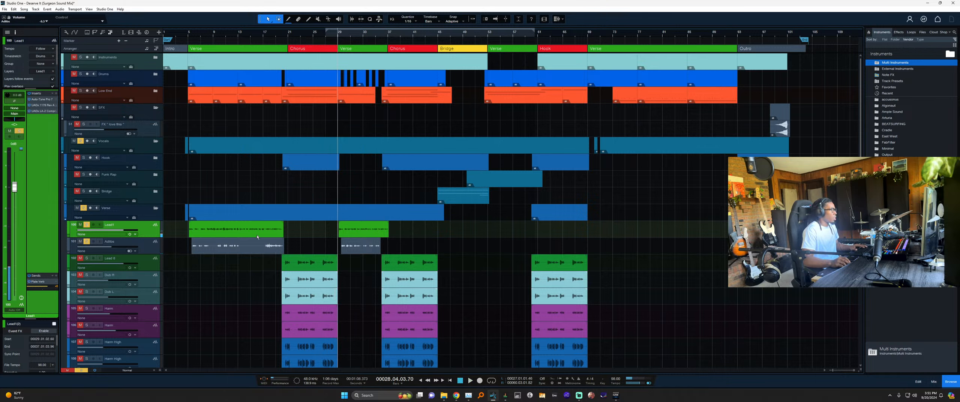
key("ctrl+s")
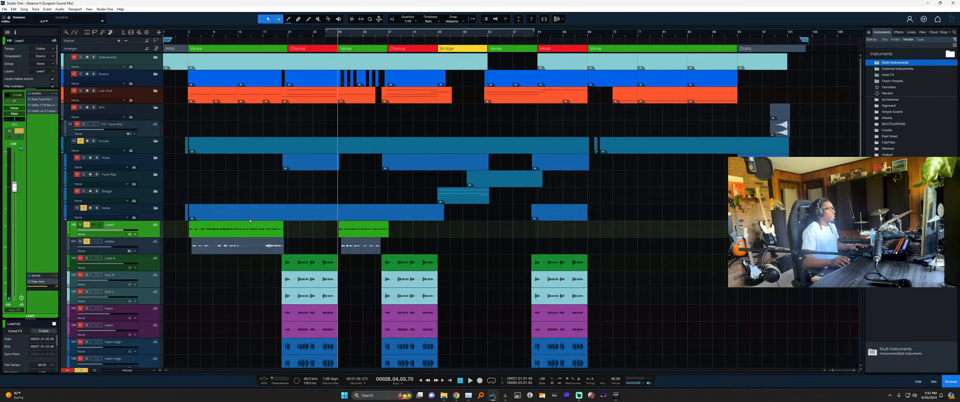
scroll(185, 238, "up", 8)
scroll(210, 232, "up", 2)
scroll(242, 230, "up", 3)
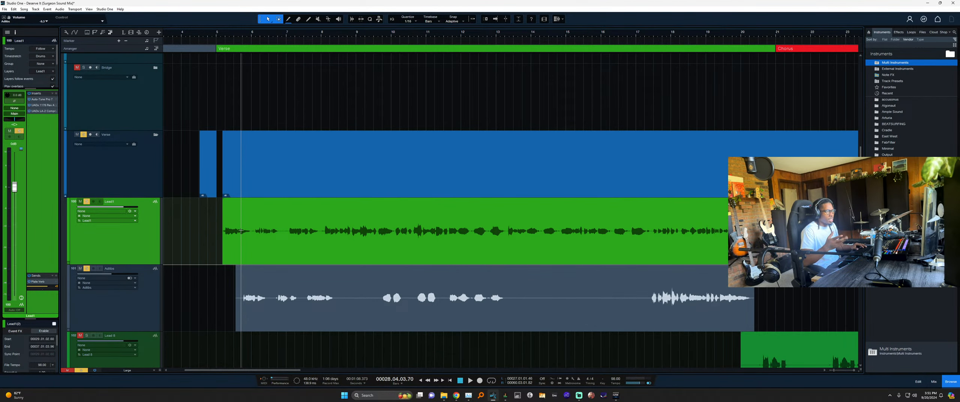
Insert FabFilter Pro-G on Lead1 via the 'pro-g' search and position its window, playhead at bar 5.
left_click(57, 93)
type("pro-")
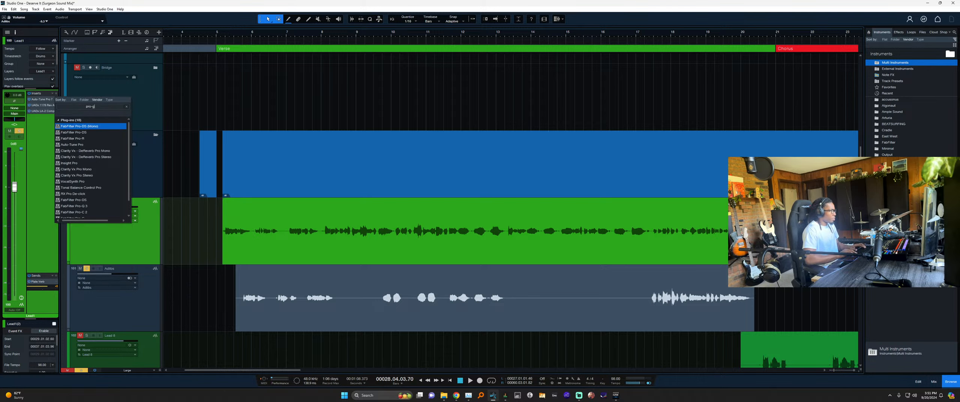
type("g")
key("Return")
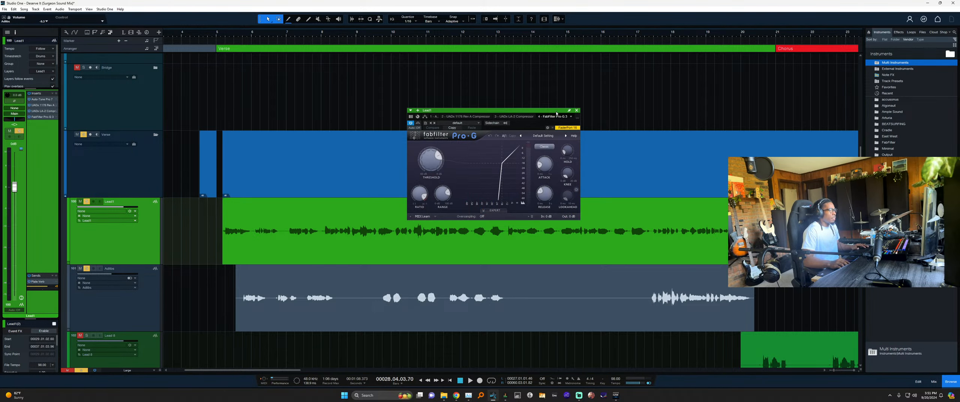
left_click(577, 111)
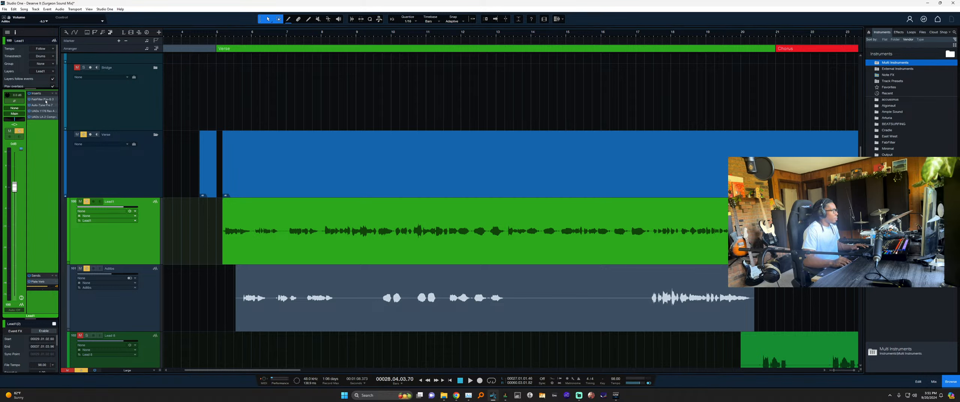
double_click(43, 99)
left_click_drag(558, 112, 548, 111)
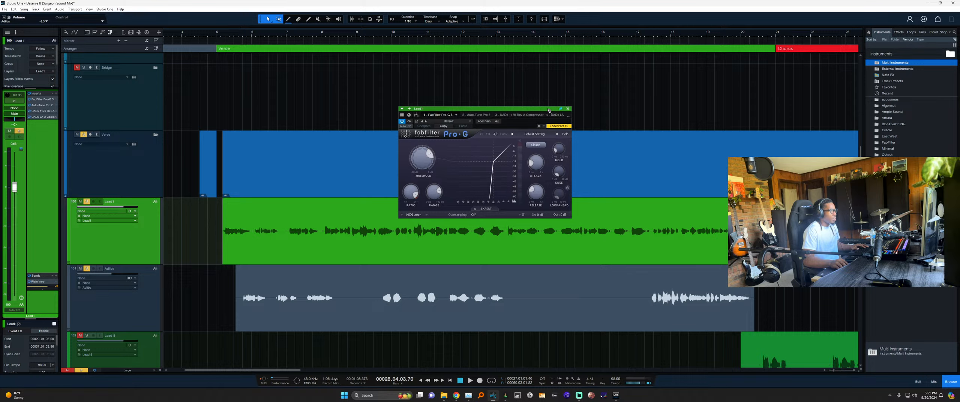
left_click(220, 36)
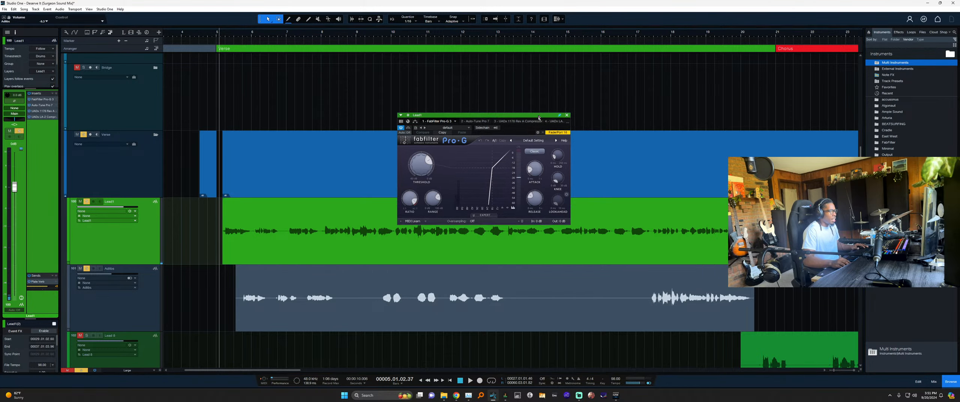
left_click_drag(547, 120, 547, 133)
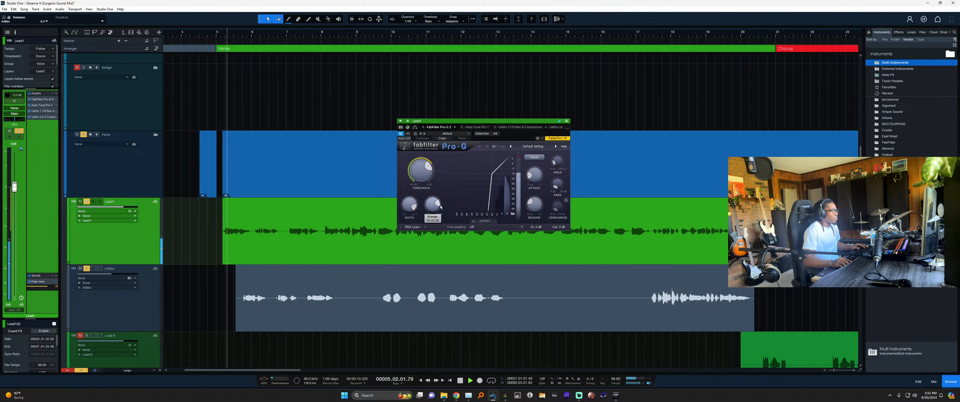
Audition the verse from bar 5 with Adlibs muted, lowering the gate threshold to about -31.32 dB.
key("space")
key("space")
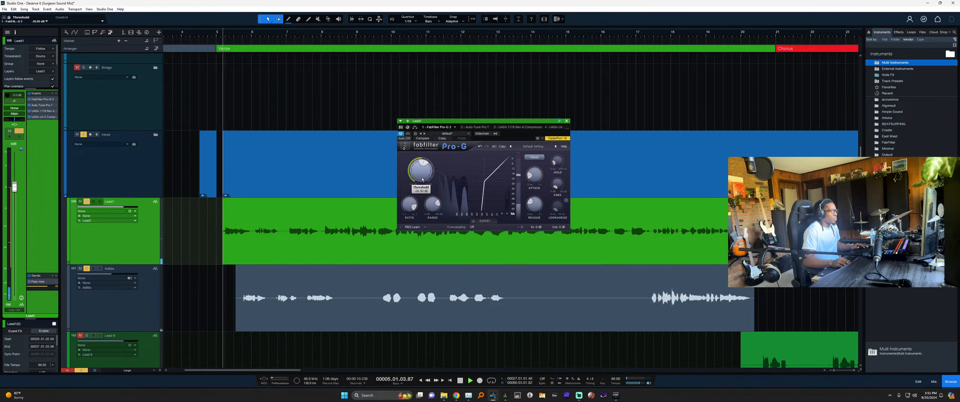
key("space")
key("space")
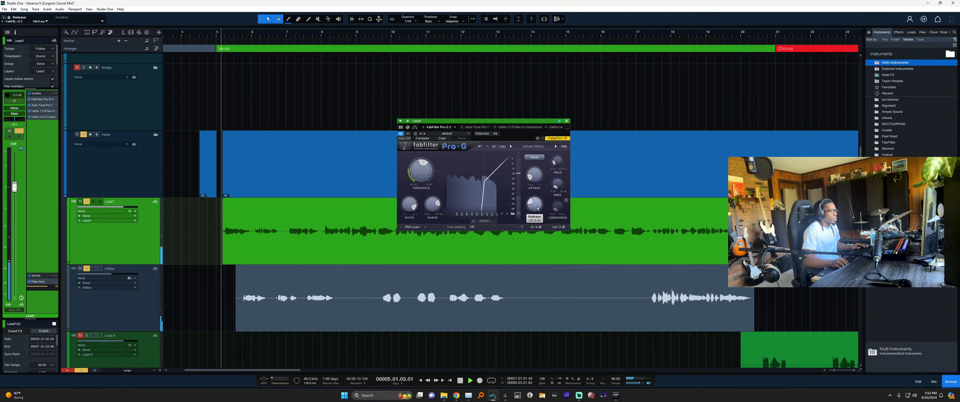
key("space")
left_click_drag(418, 173, 422, 179)
key("space")
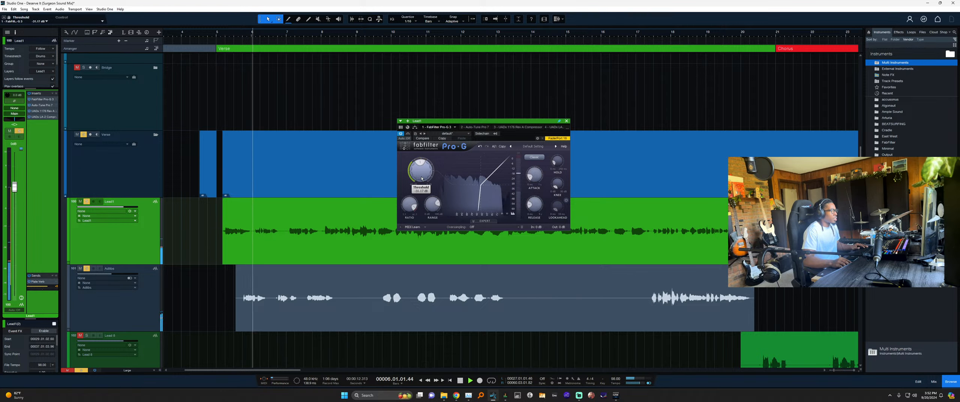
key("space")
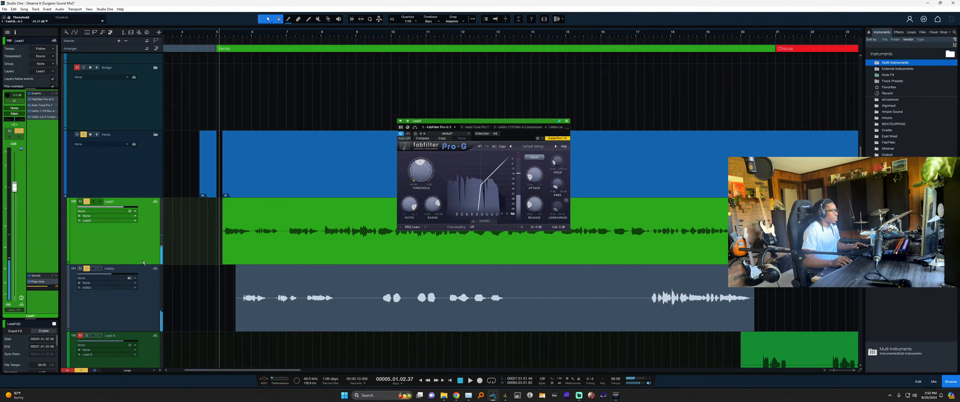
left_click(87, 268)
key("space")
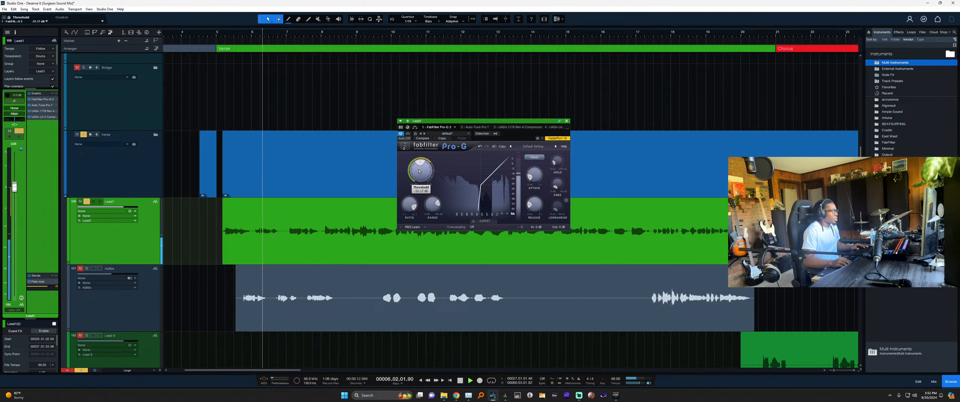
left_click_drag(419, 171, 419, 183)
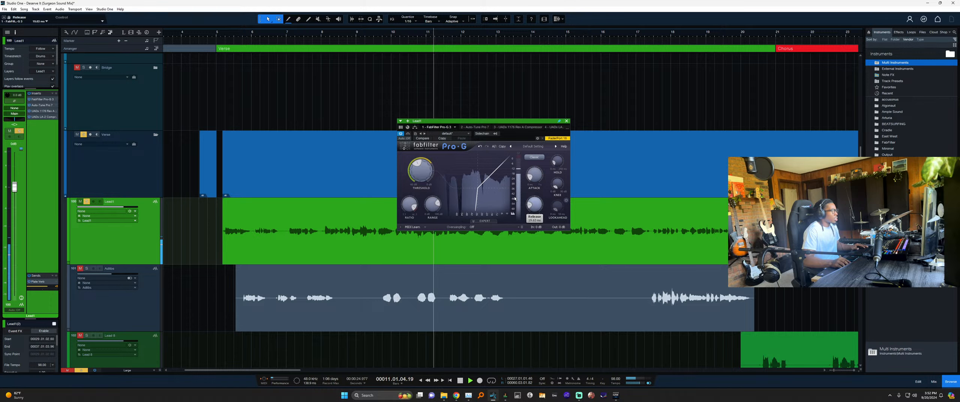
Compare bypassed and gated playback from bar 9, then set threshold -39.67 dB and release 252.8 ms.
left_click(360, 34)
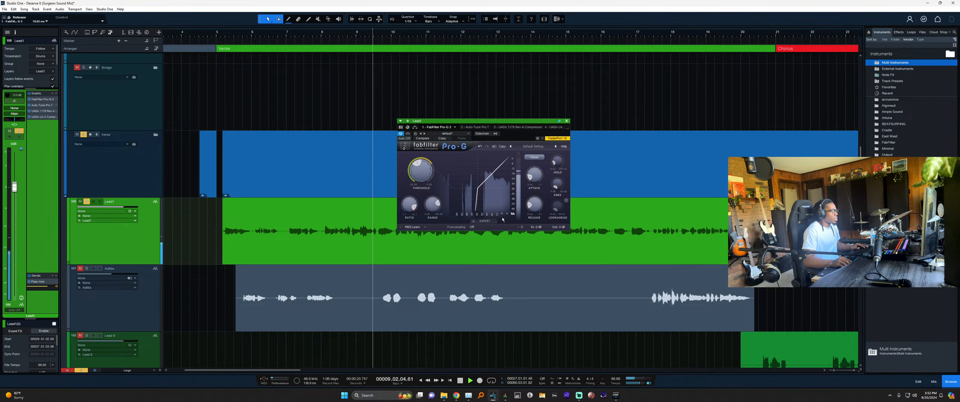
left_click(407, 134)
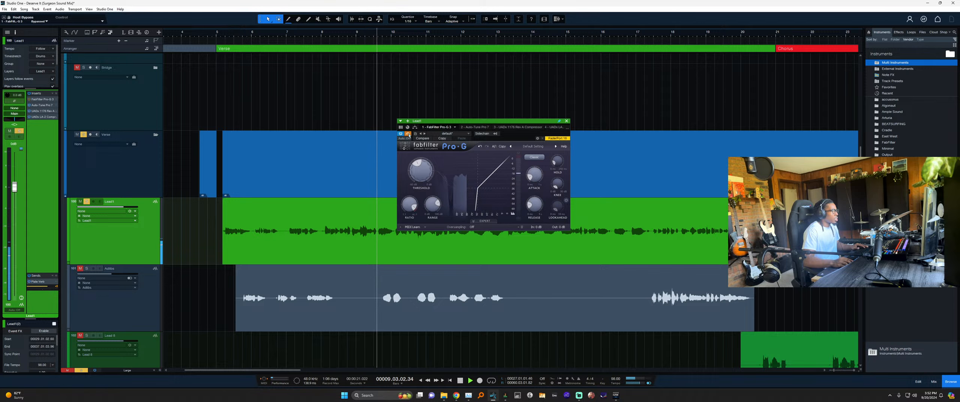
key("space")
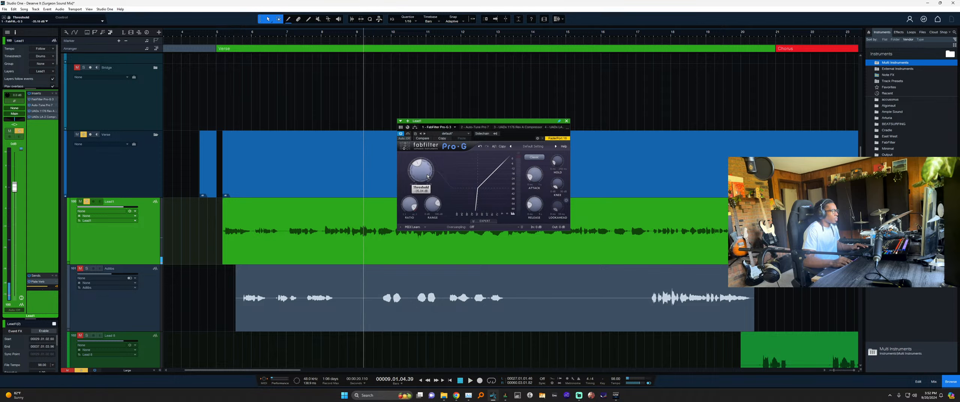
key("space")
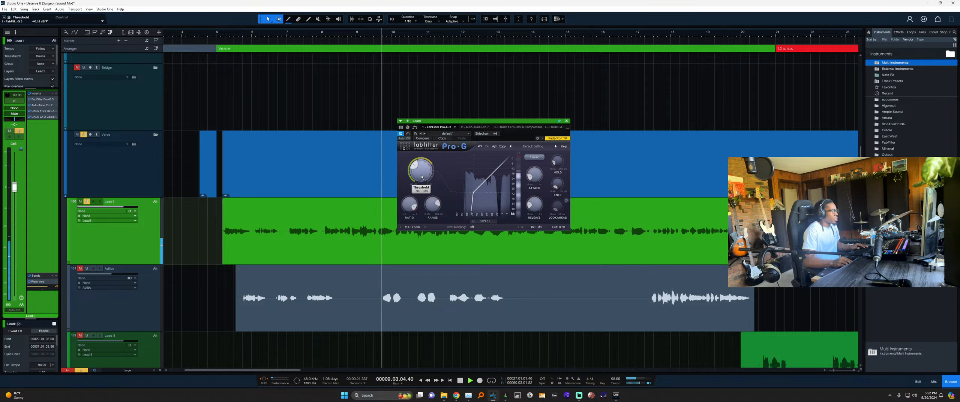
key("space")
left_click_drag(422, 174, 422, 173)
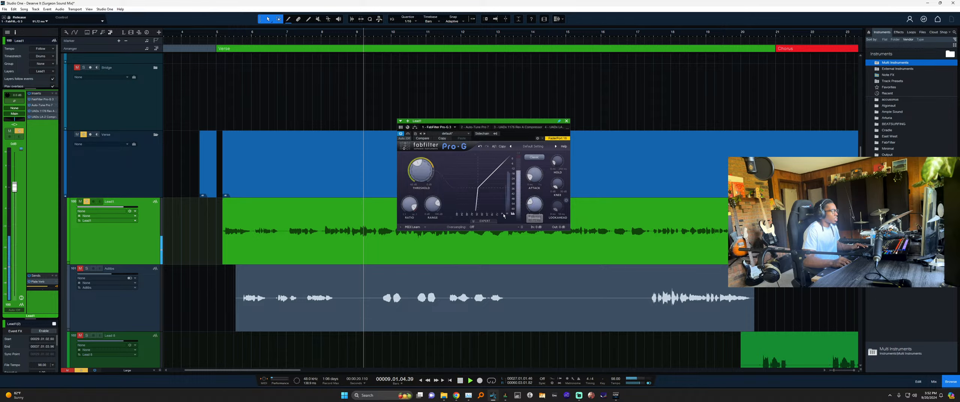
left_click_drag(536, 204, 537, 197)
key("space")
key("space")
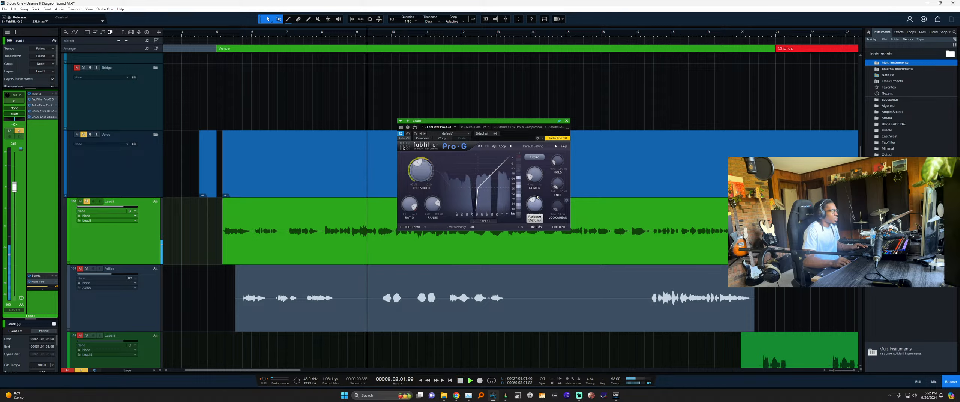
key("space")
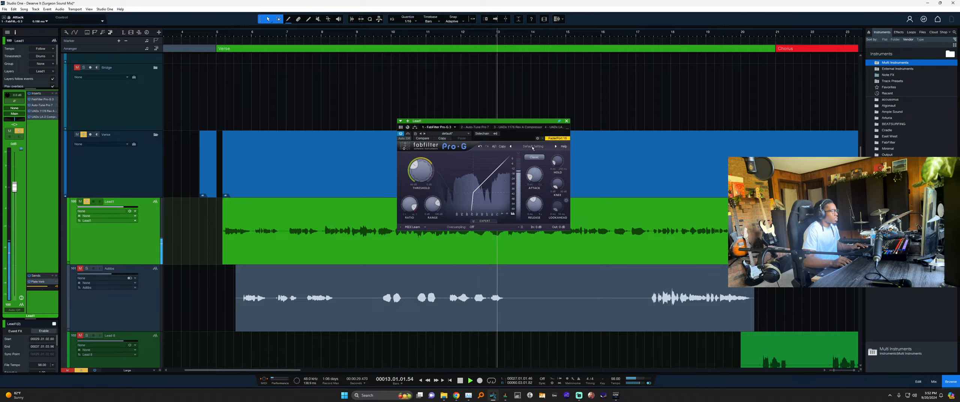
Close Pro-G, select the Lead1 event, and briefly play it from near bar 5.
left_click(567, 121)
scroll(249, 249, "up", 1)
scroll(249, 249, "up", 1)
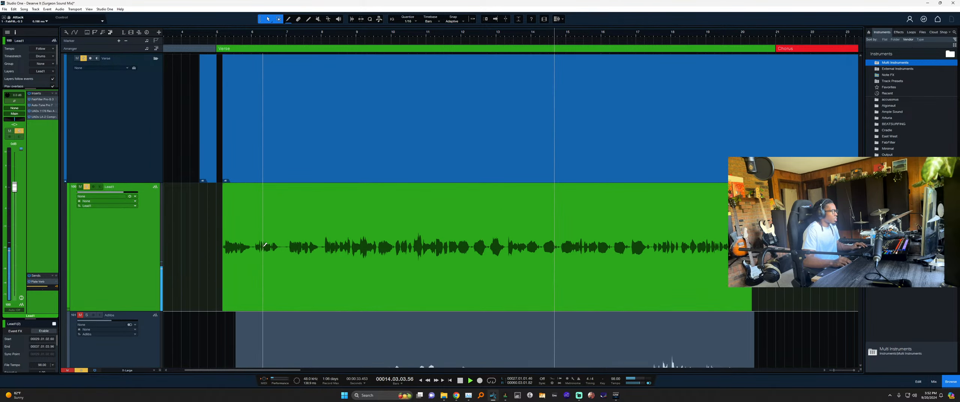
key("space")
left_click(264, 233)
scroll(263, 222, "up", 5)
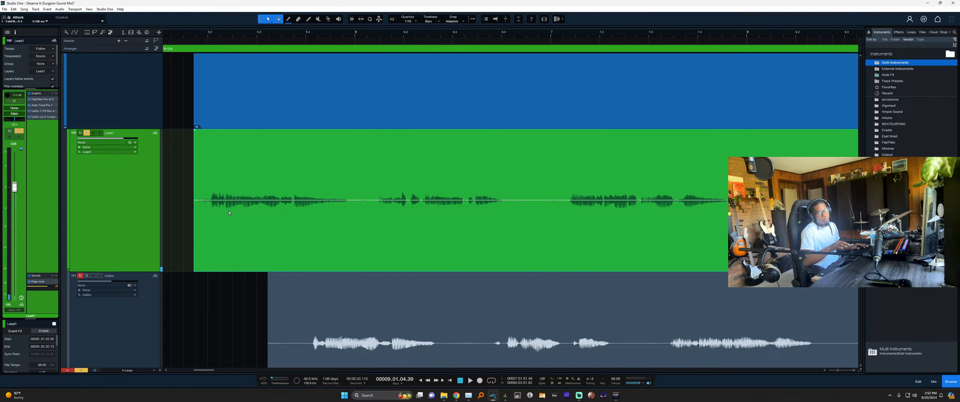
left_click(241, 210)
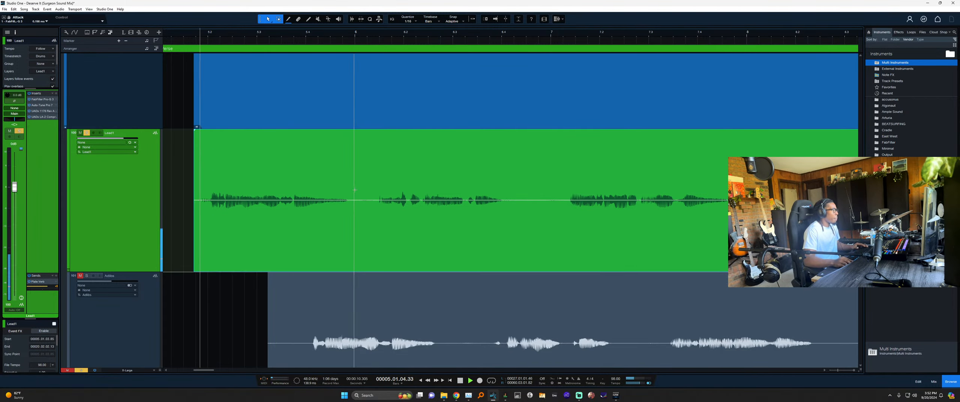
key("space")
scroll(471, 228, "up", 1)
key("space")
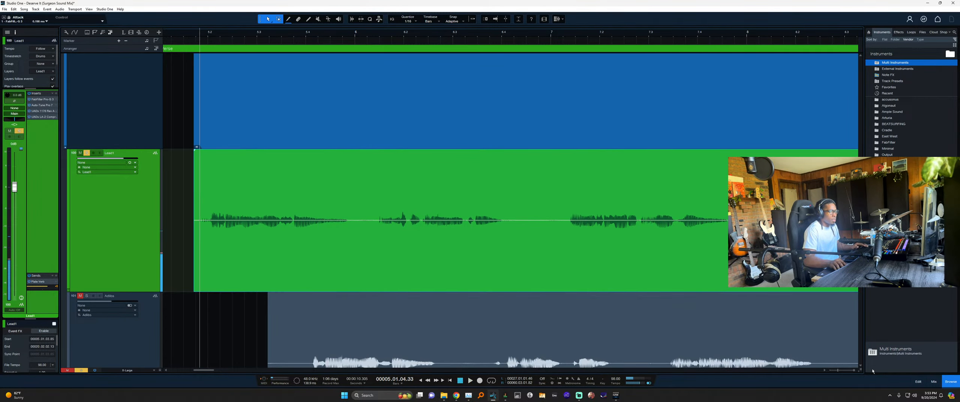
Make the vocal waveforms taller and zoom in on a quiet gap in Lead1 around bar 6.
left_click_drag(860, 371, 861, 362)
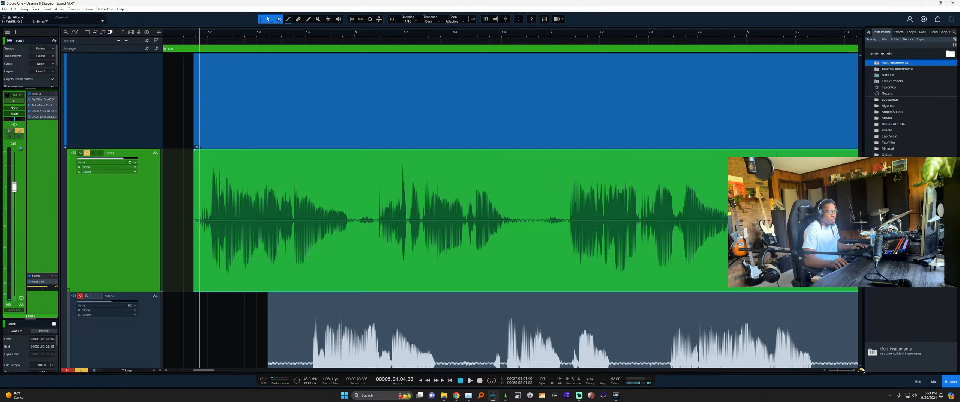
left_click_drag(862, 370, 860, 364)
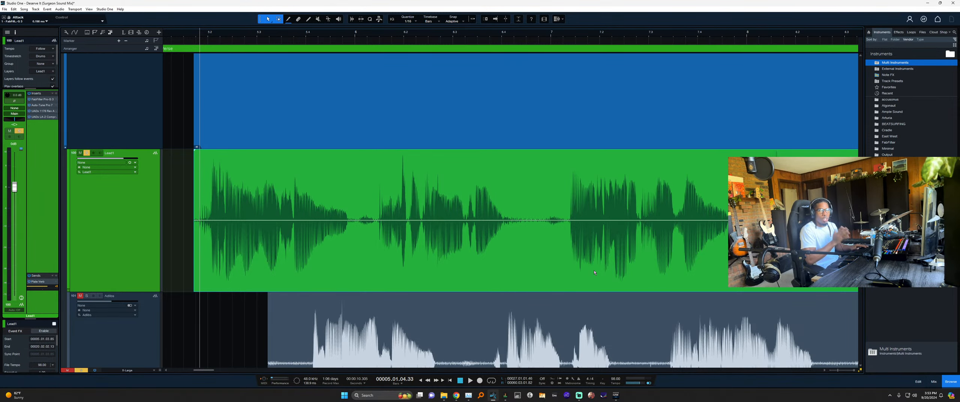
scroll(398, 185, "down", 3)
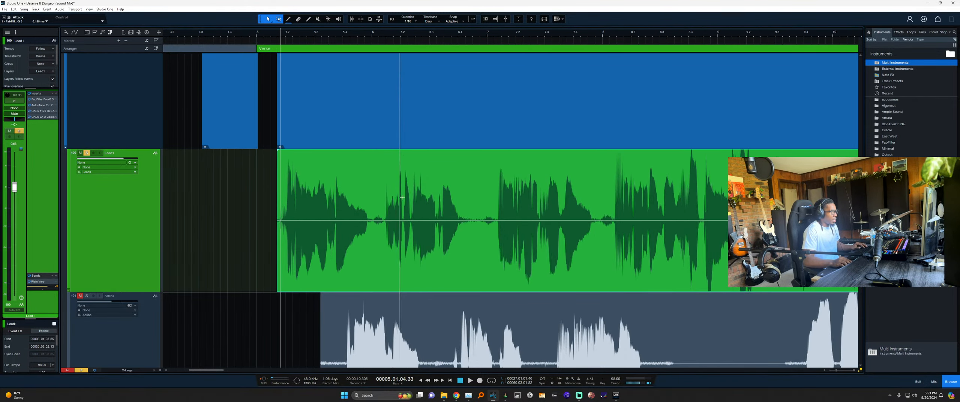
scroll(288, 218, "right", 2)
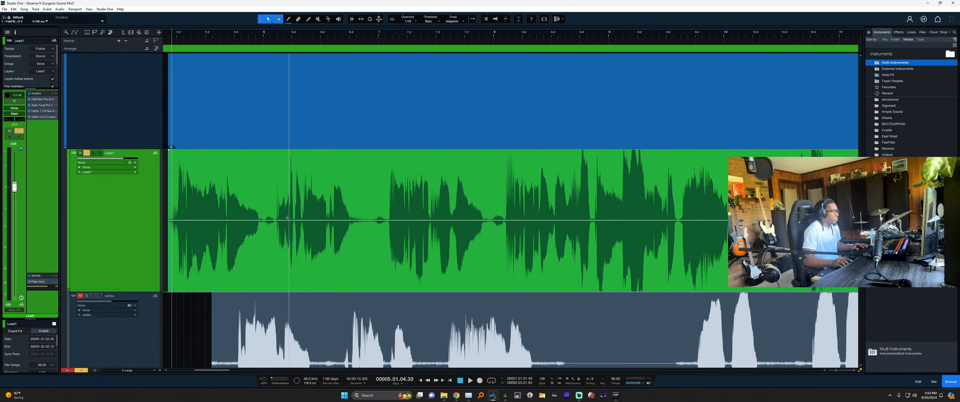
scroll(504, 228, "right", 8)
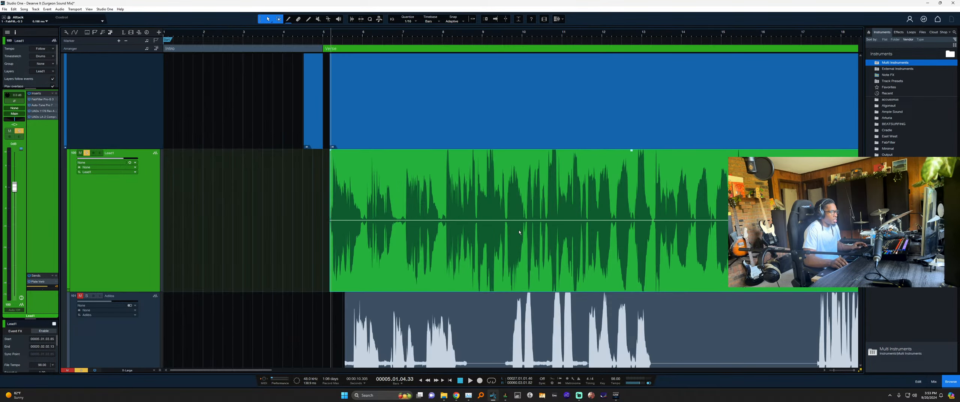
scroll(669, 222, "down", 6)
scroll(707, 221, "up", 5)
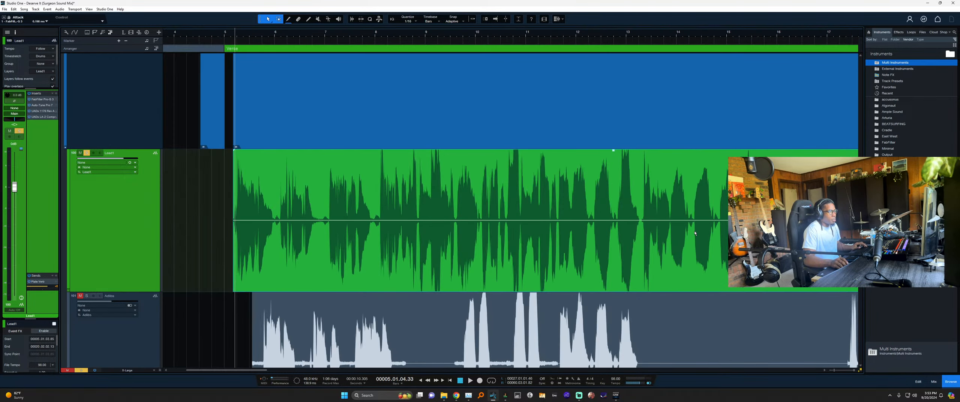
scroll(663, 221, "down", 5)
scroll(735, 221, "up", 3)
scroll(354, 221, "down", 2)
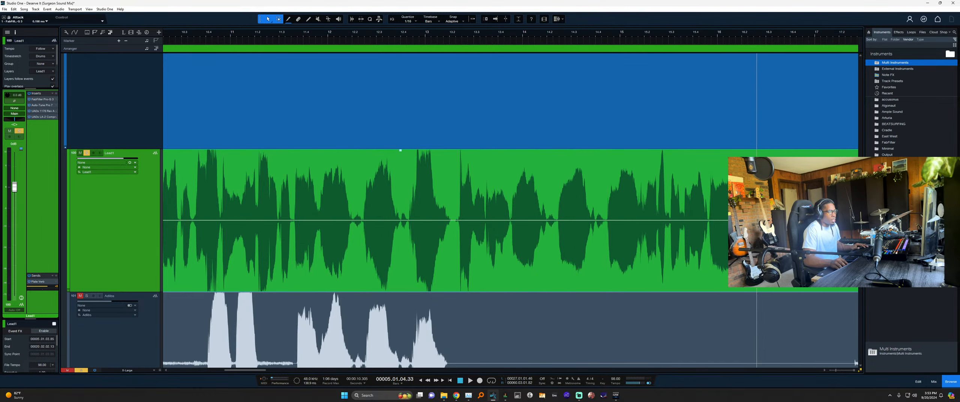
scroll(354, 221, "down", 5)
scroll(354, 222, "up", 10)
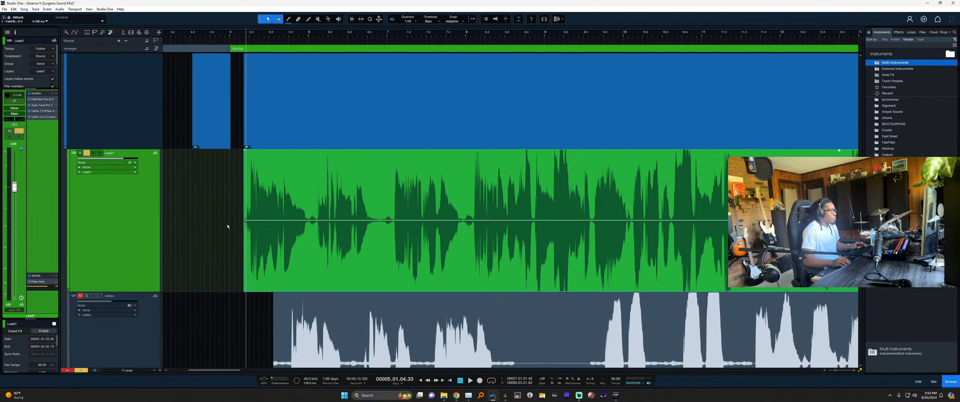
scroll(302, 225, "up", 1)
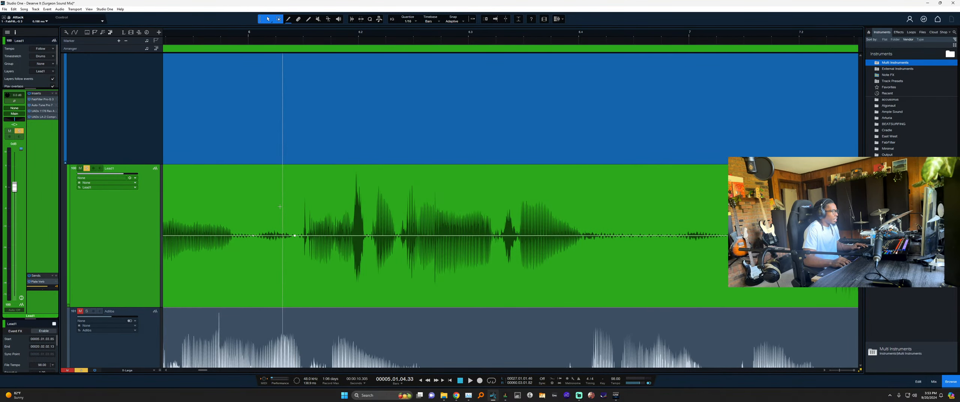
Add envelope points around the first quiet gap in Lead1 and pull its volume down.
left_click_drag(253, 235, 296, 292)
scroll(374, 236, "down", 1)
scroll(551, 238, "up", 1)
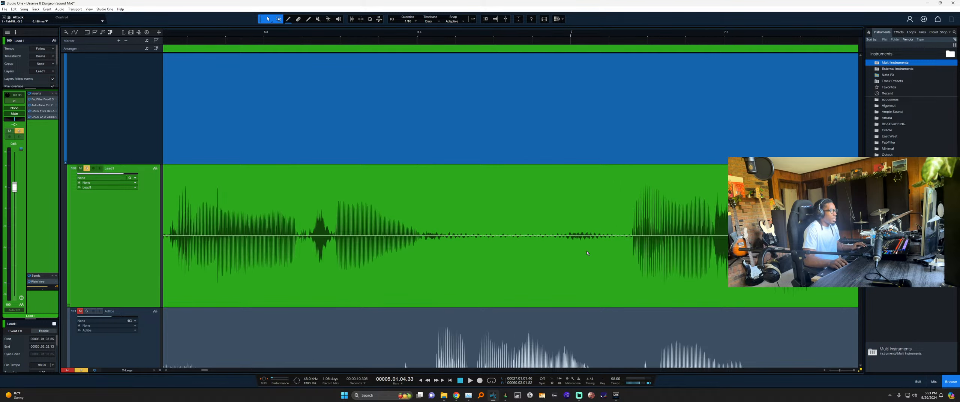
left_click(621, 236)
left_click_drag(592, 197, 594, 251)
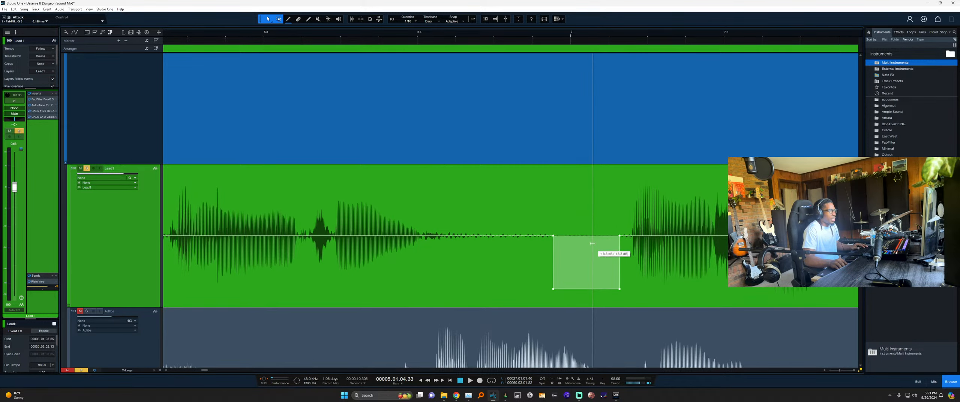
scroll(551, 240, "down", 3)
scroll(600, 241, "up", 2)
Pull a breath down to about -16.4 dB and deeply dip the following short gap.
left_click(547, 236)
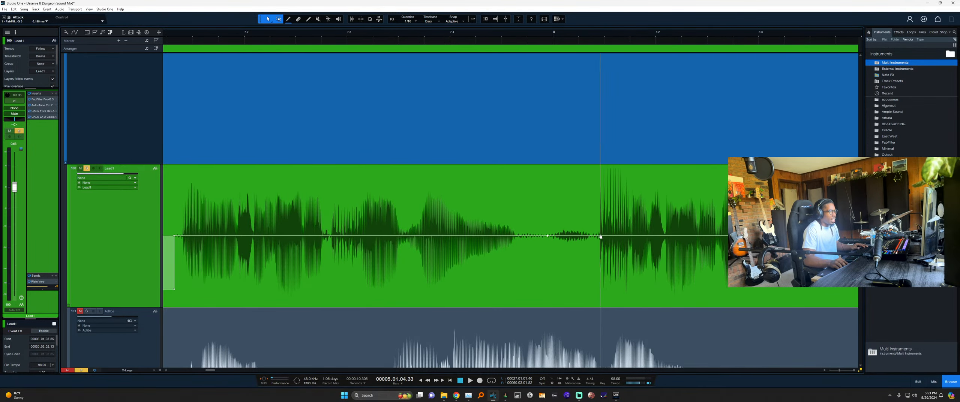
left_click(590, 236)
left_click_drag(577, 235, 577, 283)
scroll(577, 235, "down", 3)
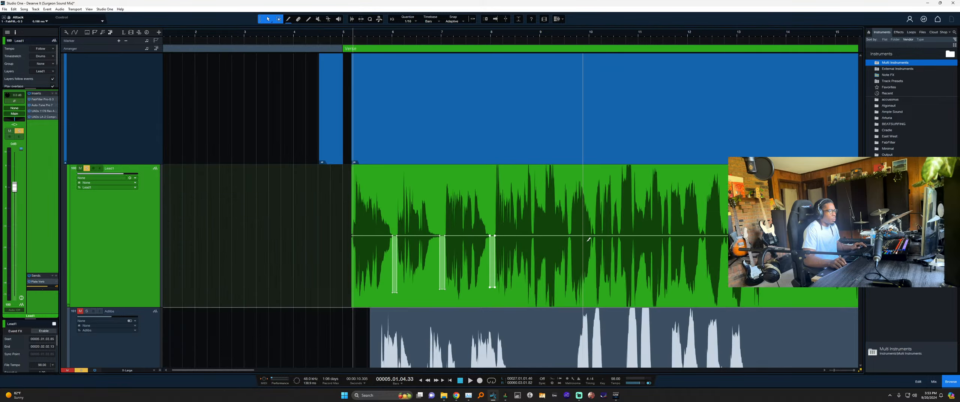
scroll(478, 240, "up", 3)
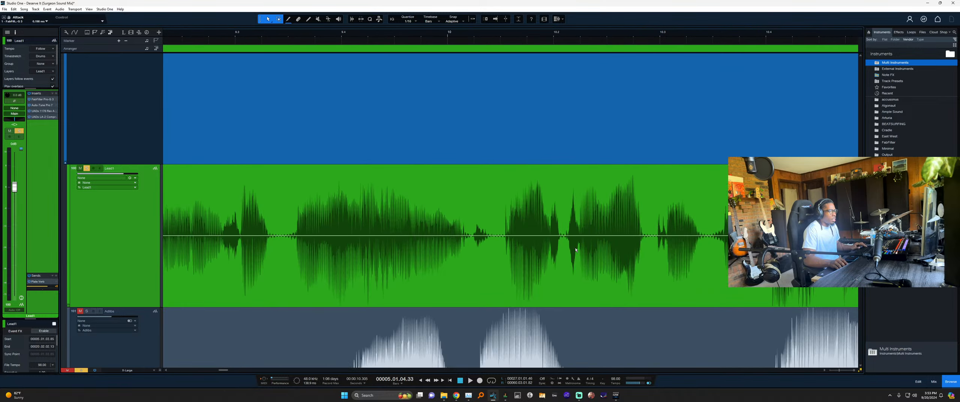
left_click(494, 236)
left_click_drag(483, 235, 483, 270)
left_click_drag(481, 183, 485, 242)
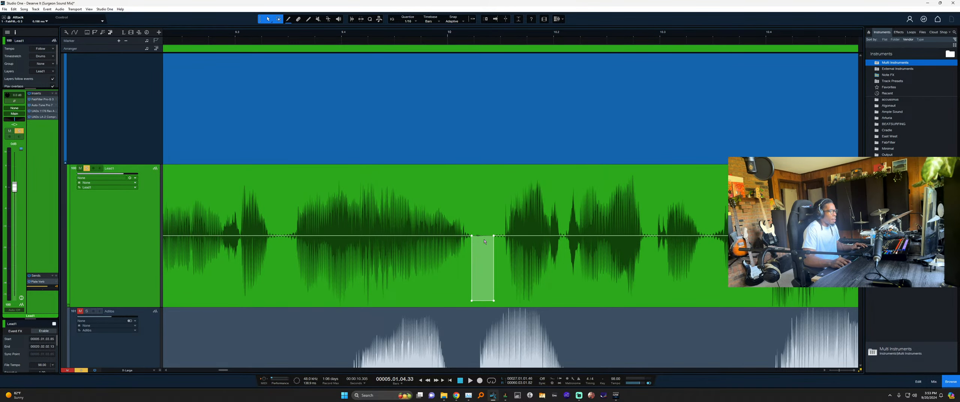
Play back from before the edits to check the lowered gaps, then replay from near bar 11.
left_click(410, 34)
left_click(391, 34)
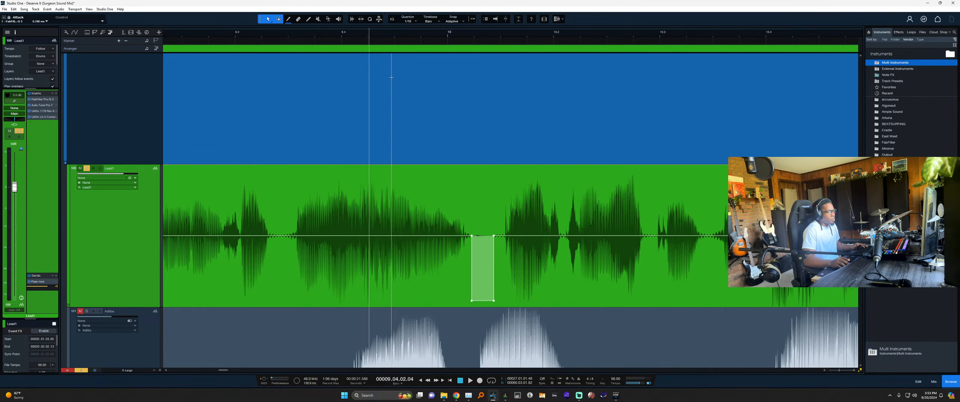
left_click(370, 34)
key("space")
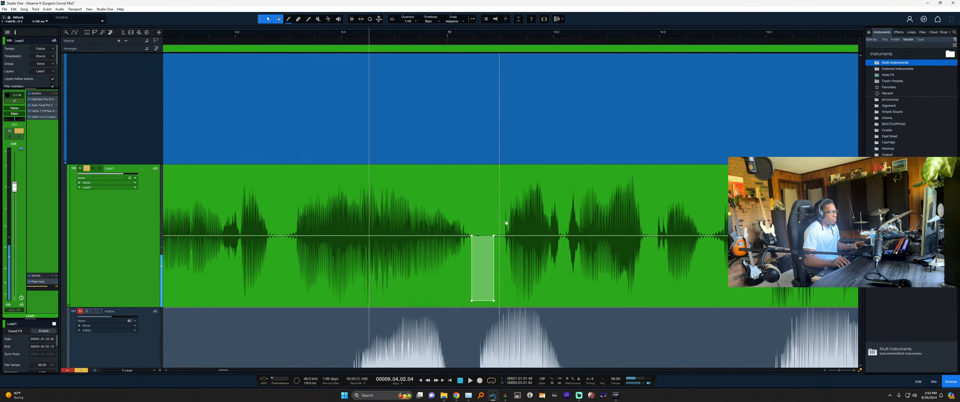
scroll(572, 217, "down", 4)
scroll(585, 238, "up", 4)
scroll(619, 241, "down", 4)
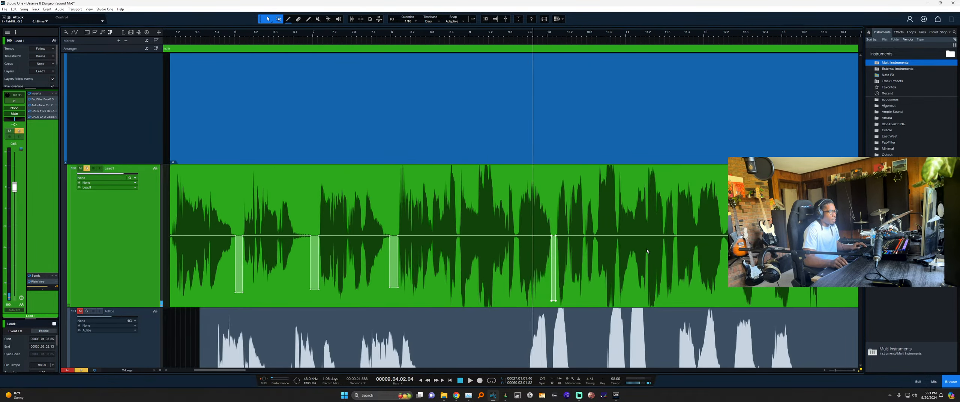
scroll(660, 251, "up", 3)
scroll(669, 255, "up", 3)
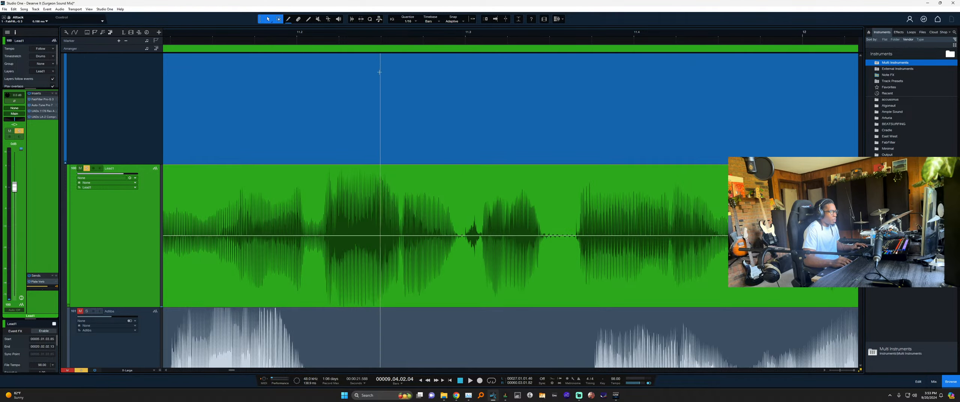
left_click(312, 34)
key("space")
key("space")
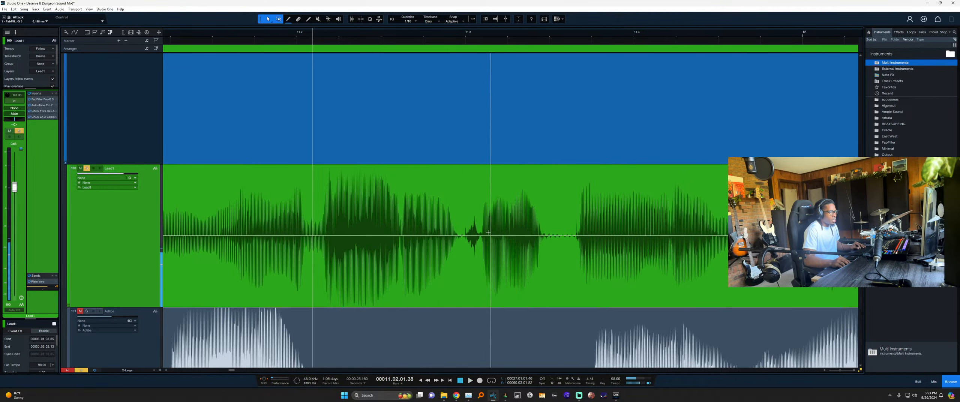
Lower the volume of the small breath and the next breath with new envelope points.
scroll(540, 247, "down", 4)
scroll(540, 246, "up", 3)
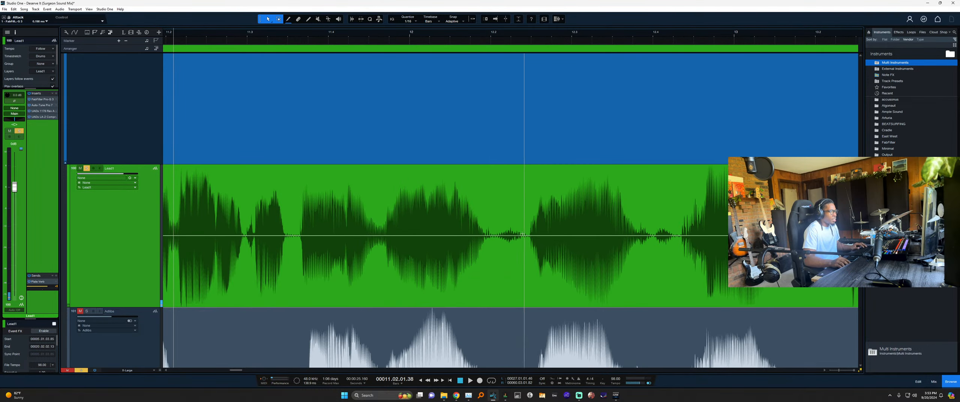
left_click(494, 236)
left_click(525, 237)
left_click_drag(521, 210, 513, 243)
left_click(680, 238)
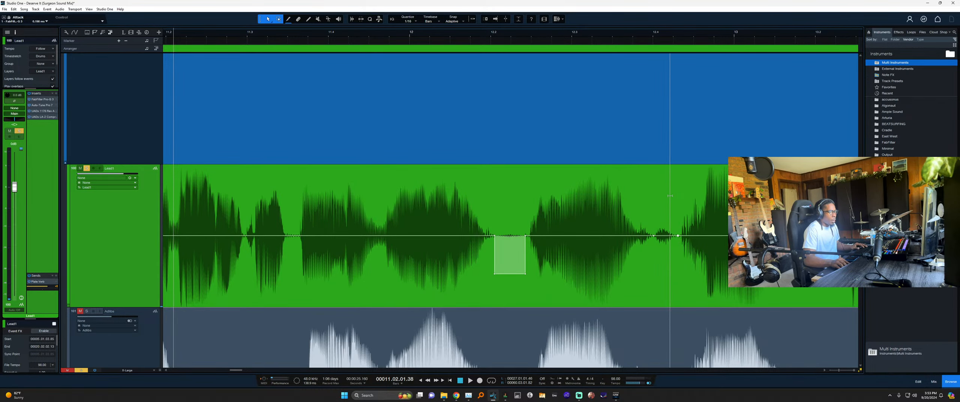
left_click_drag(669, 226, 670, 262)
scroll(586, 223, "down", 5)
scroll(489, 233, "up", 2)
scroll(411, 242, "up", 3)
scroll(591, 232, "up", 3)
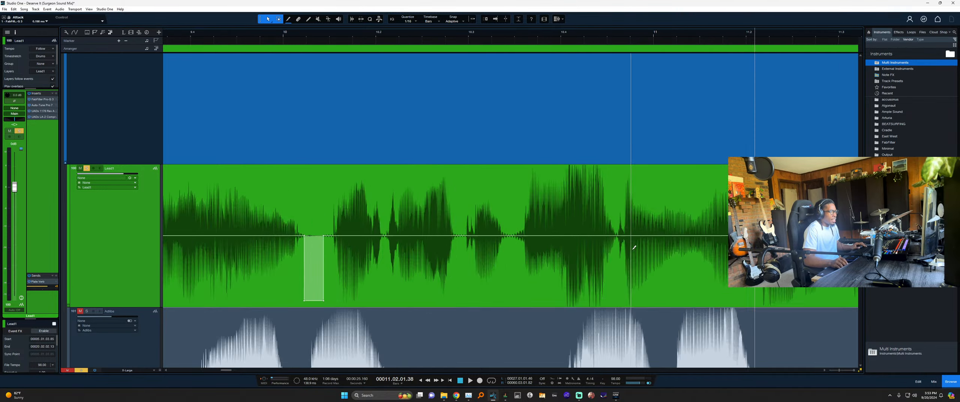
scroll(587, 239, "down", 2)
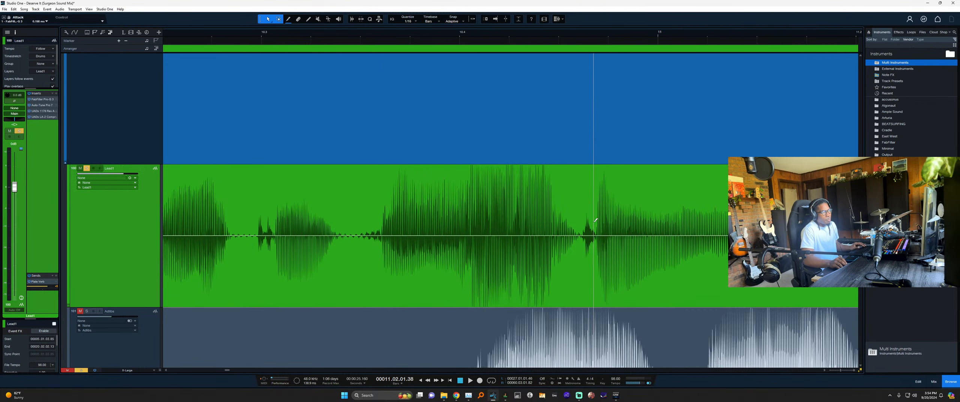
Scroll and zoom the arrange view along the Lead1 vocal to the phrases near bar 16.
scroll(570, 229, "up", 5)
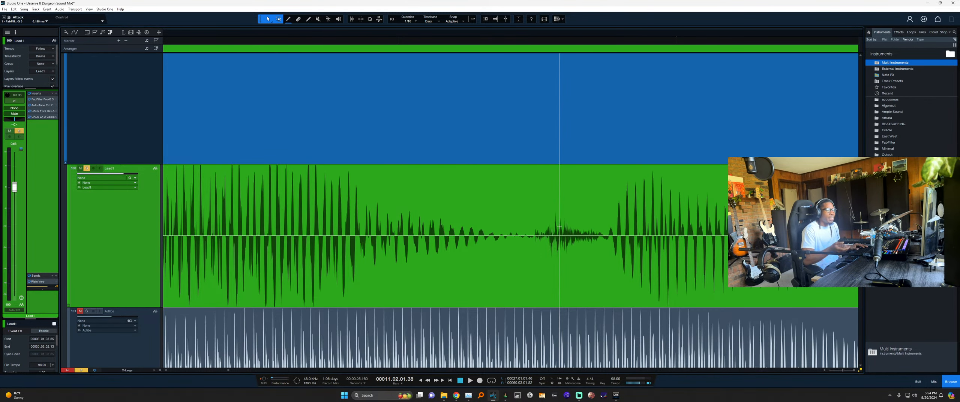
scroll(541, 226, "down", 5)
scroll(563, 225, "right", 3)
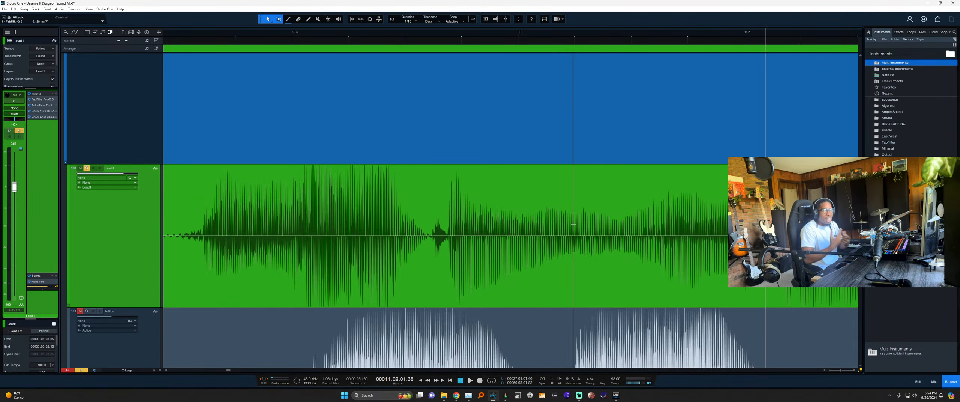
scroll(469, 229, "down", 7)
scroll(495, 236, "right", 1)
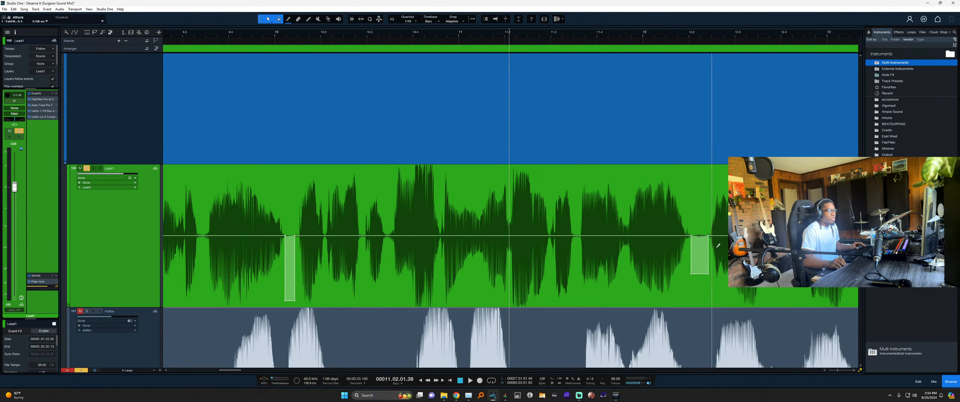
scroll(724, 248, "up", 2)
scroll(727, 248, "down", 7)
scroll(690, 242, "up", 9)
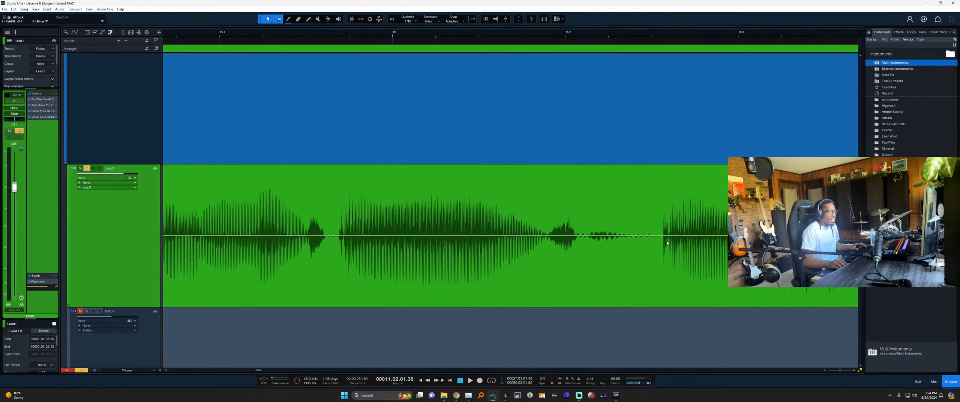
scroll(650, 237, "down", 3)
scroll(693, 242, "up", 4)
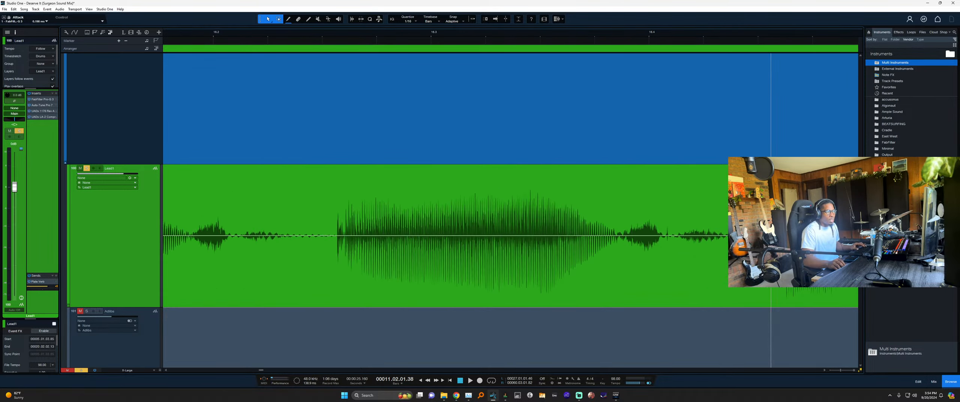
scroll(707, 238, "down", 2)
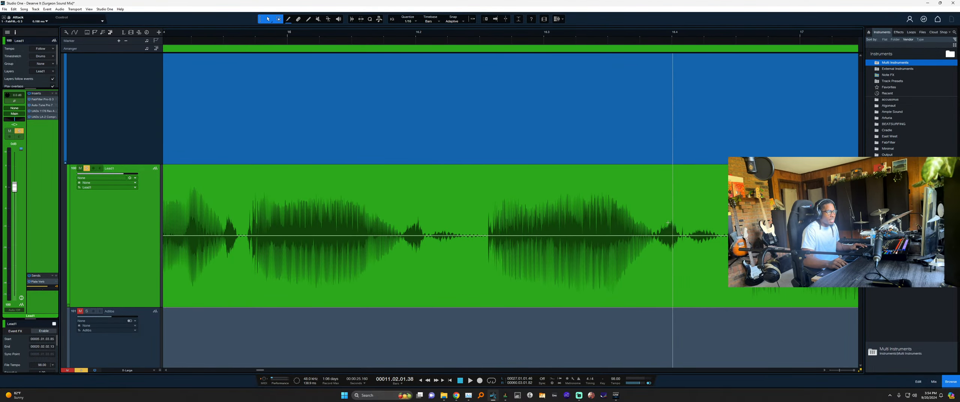
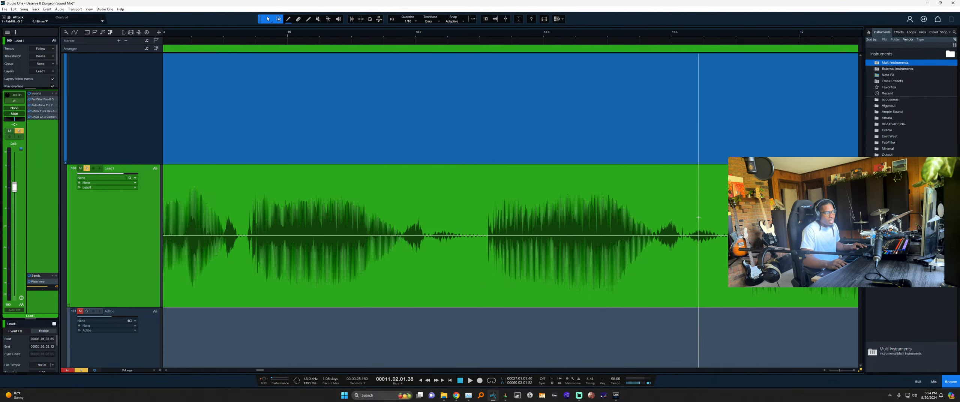
Deepen the gain dip between two Lead1 vocal phrases and audition the result.
scroll(535, 239, "down", 5)
scroll(518, 235, "left", 3)
scroll(487, 224, "down", 3)
scroll(450, 240, "left", 1)
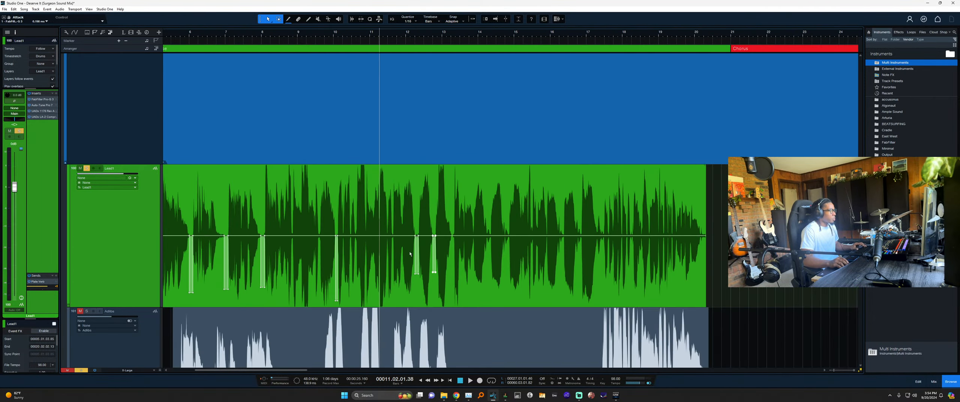
scroll(414, 255, "up", 7)
left_click_drag(429, 274, 428, 288)
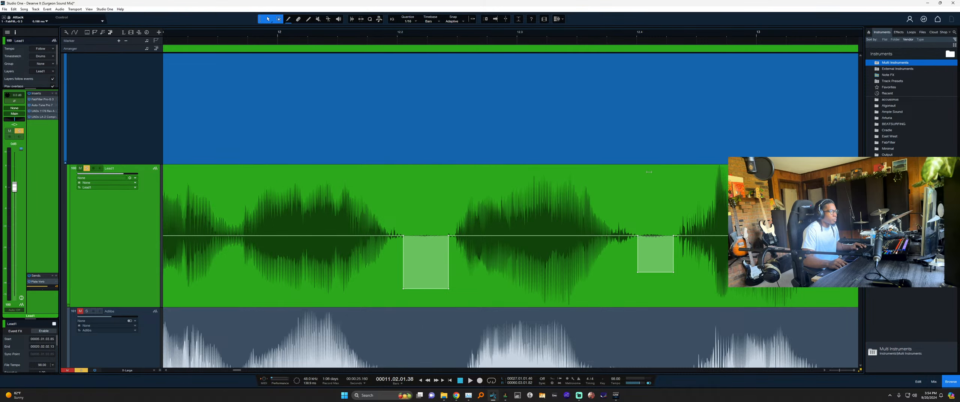
scroll(614, 187, "down", 3)
scroll(516, 67, "up", 2)
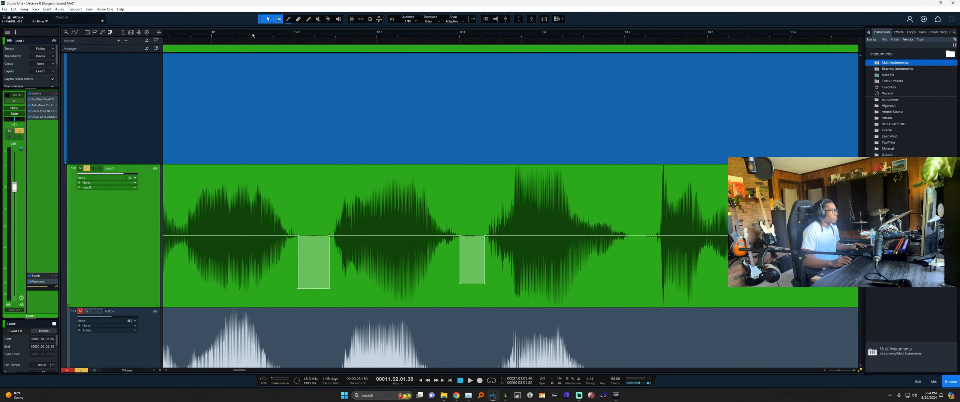
key("space")
scroll(438, 132, "down", 2)
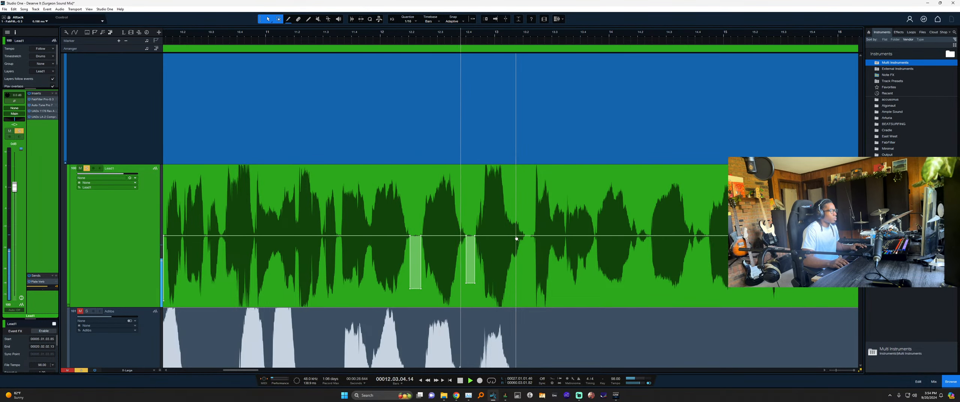
scroll(590, 243, "up", 2)
scroll(592, 248, "up", 3)
key("space")
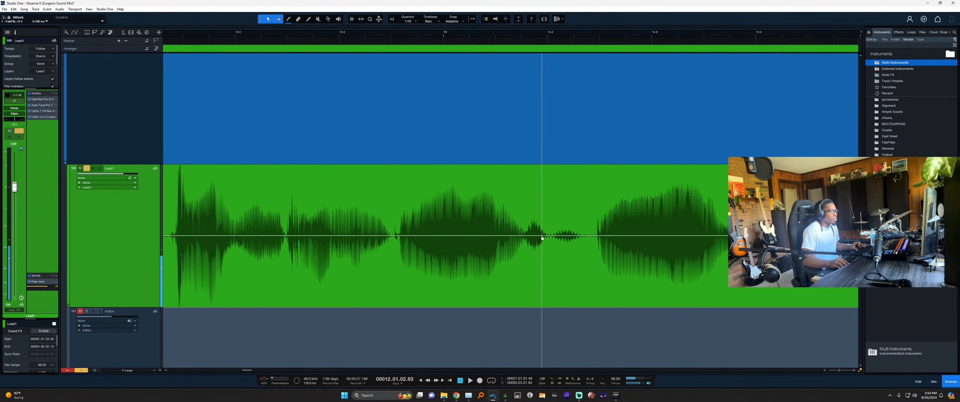
Lower the gain in the next pause between phrases, then zoom out along Lead1.
left_click_drag(550, 238, 563, 249)
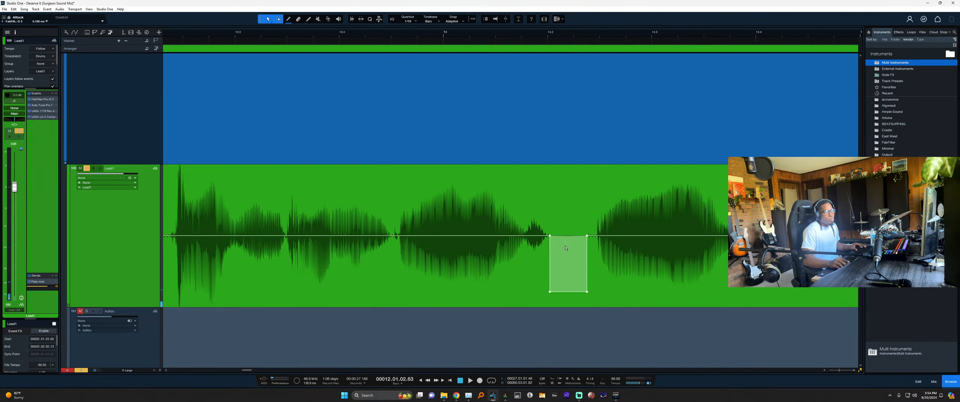
scroll(549, 258, "down", 2)
scroll(568, 201, "up", 2)
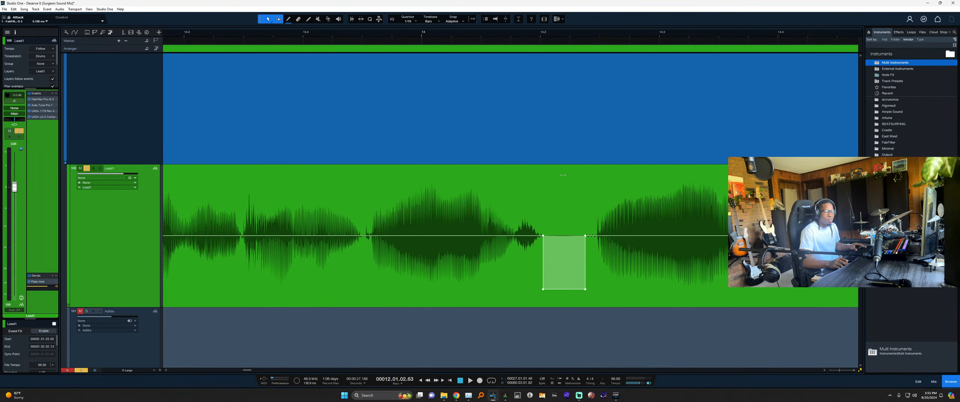
key("w")
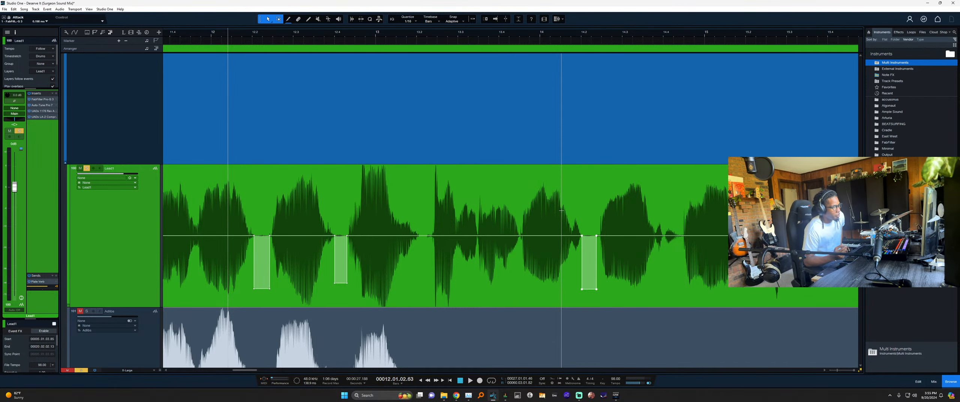
scroll(749, 228, "up", 3)
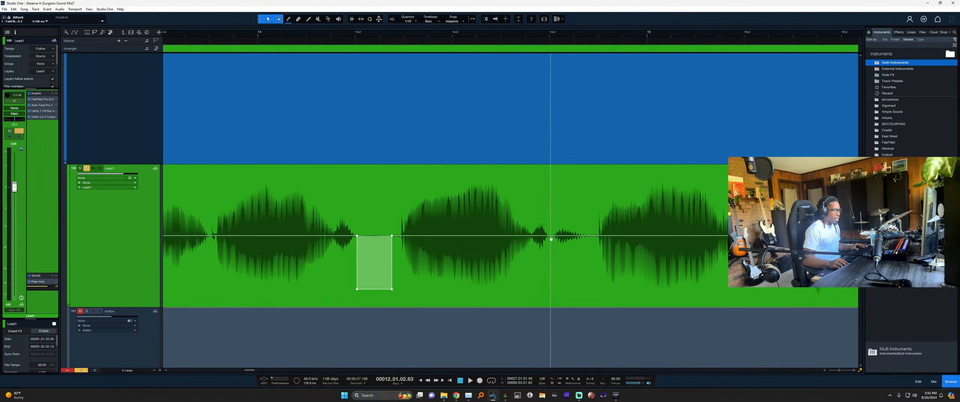
Pull down the gain of the quiet gap on Lead1 and audition from bar 14.2.
left_click_drag(550, 236, 589, 235)
left_click_drag(567, 193, 565, 236)
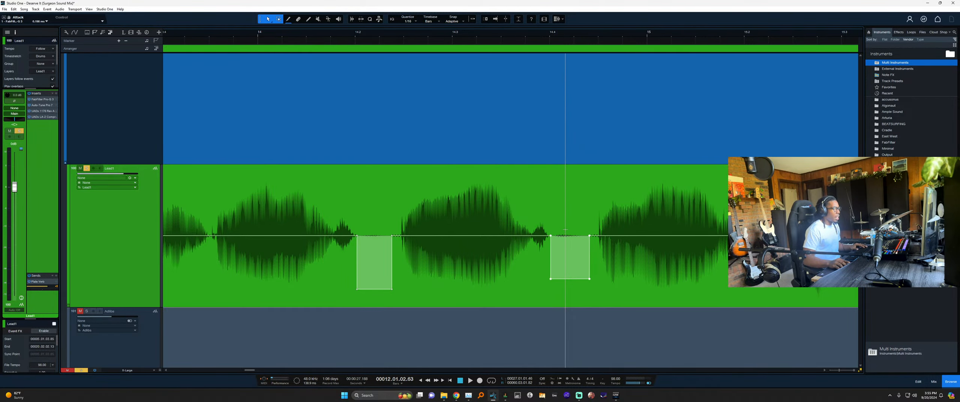
scroll(525, 230, "down", 4)
scroll(637, 226, "up", 3)
scroll(416, 225, "down", 3)
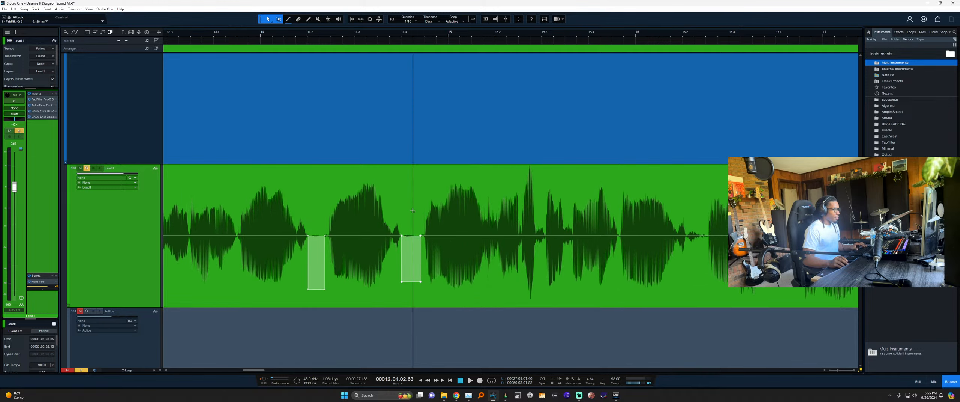
left_click(312, 40)
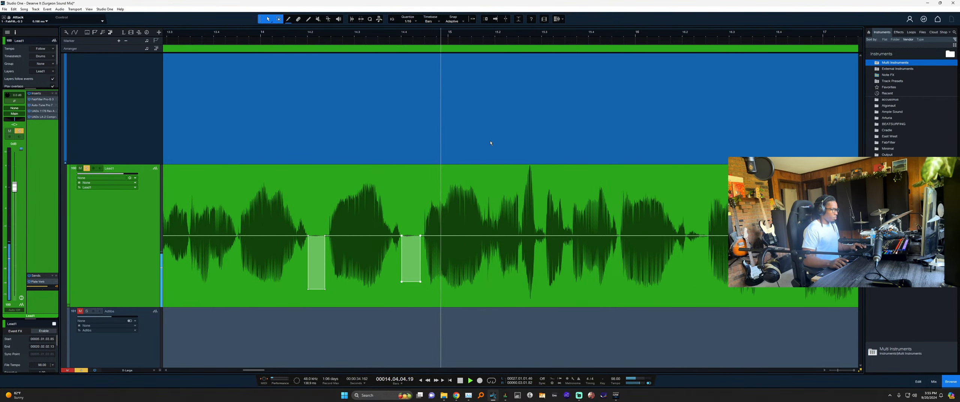
scroll(497, 232, "up", 4)
scroll(552, 244, "down", 4)
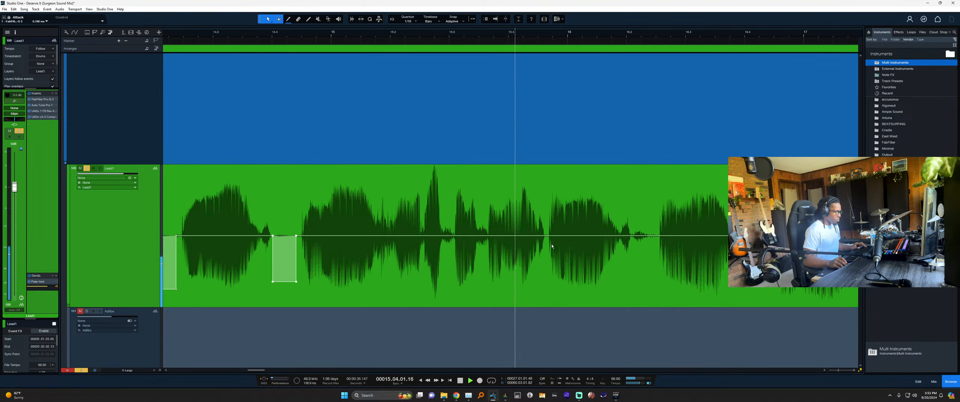
scroll(574, 244, "up", 4)
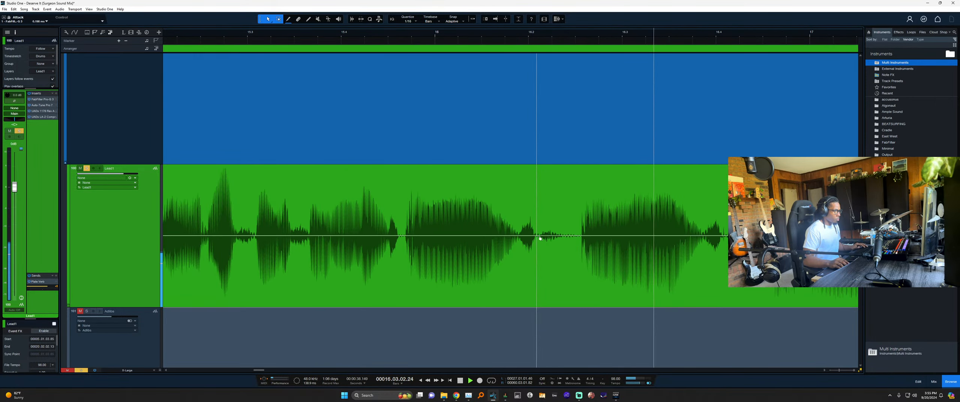
key("space")
Drop the next two gaps with new gain points, to about -8.8 dB and -19 dB.
left_click(518, 237)
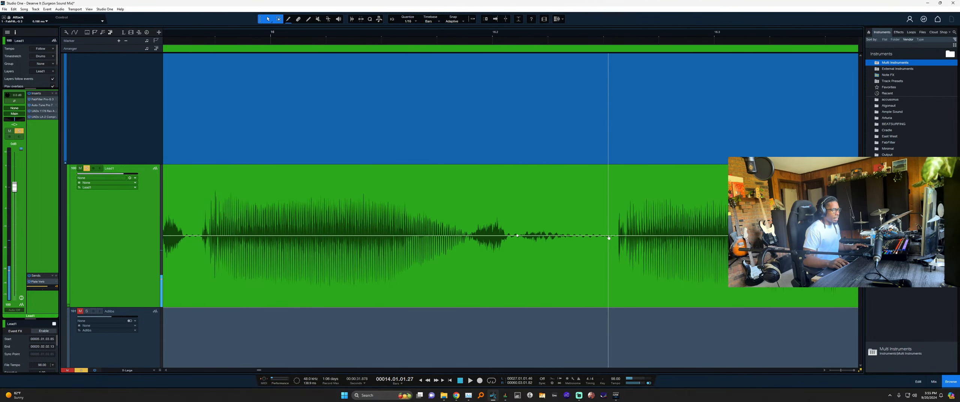
left_click(602, 236)
left_click_drag(558, 184, 560, 213)
scroll(532, 225, "down", 5)
scroll(573, 233, "up", 3)
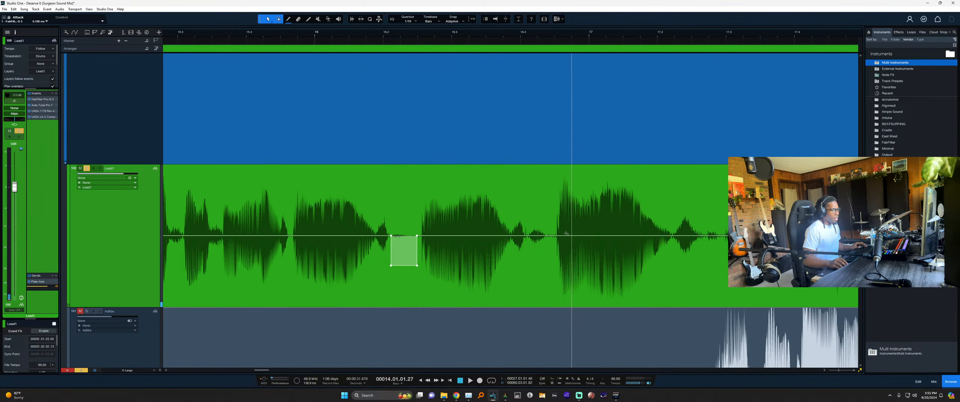
scroll(537, 235, "up", 2)
left_click(511, 236)
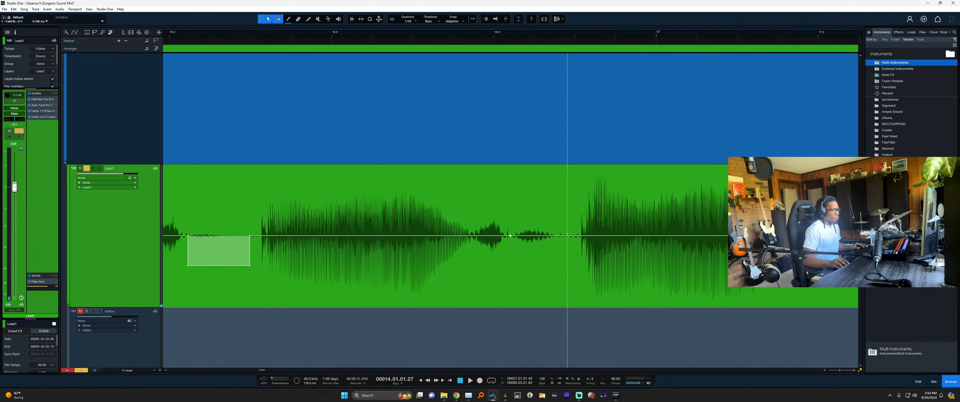
left_click(564, 236)
left_click_drag(540, 235, 539, 227)
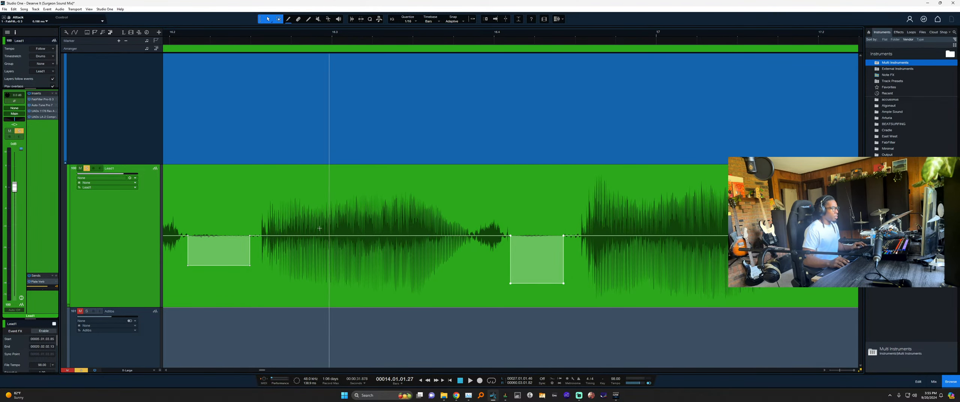
Play Lead1 from bar 17 to check the gain dips.
scroll(508, 230, "right", 2)
scroll(521, 230, "down", 6)
scroll(521, 230, "up", 6)
scroll(550, 251, "right", 10)
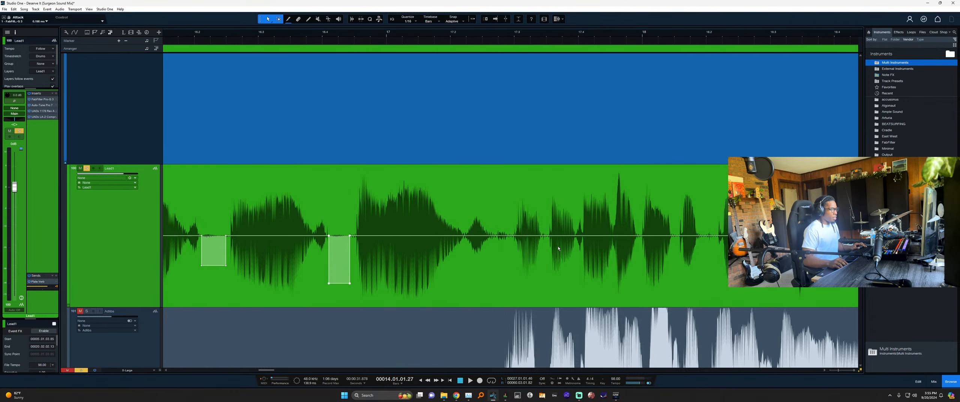
scroll(726, 261, "right", 3)
scroll(507, 250, "down", 2)
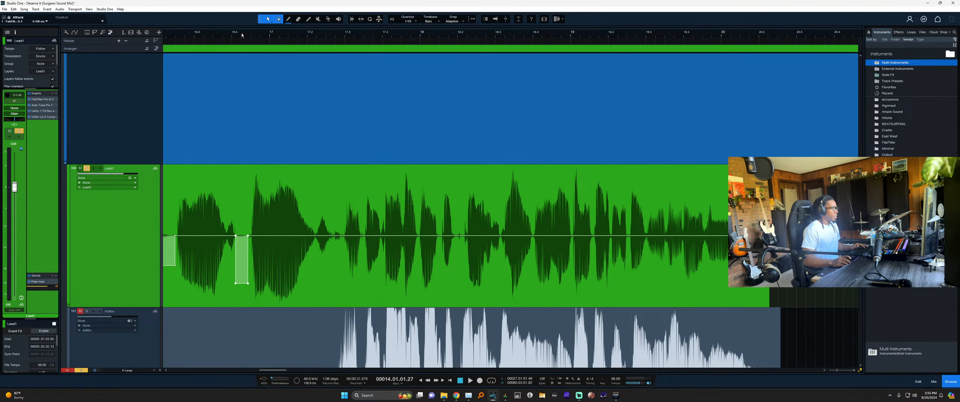
key("space")
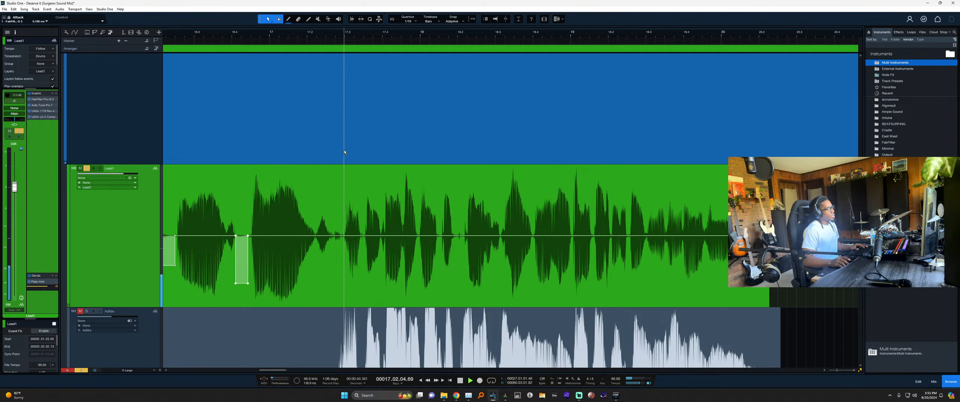
scroll(335, 245, "up", 6)
key("space")
Cut the gain in the gap near bar 17.2 and trim the Lead1 event's end slightly.
left_click_drag(349, 230, 390, 271)
scroll(368, 227, "down", 5)
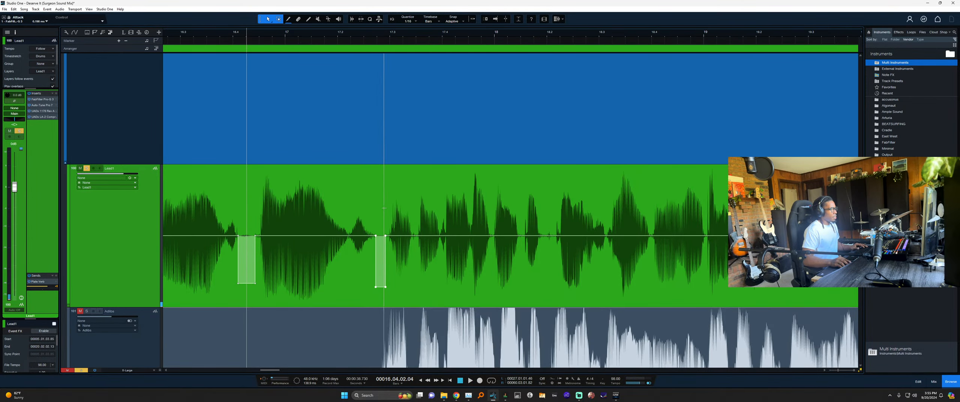
key("space")
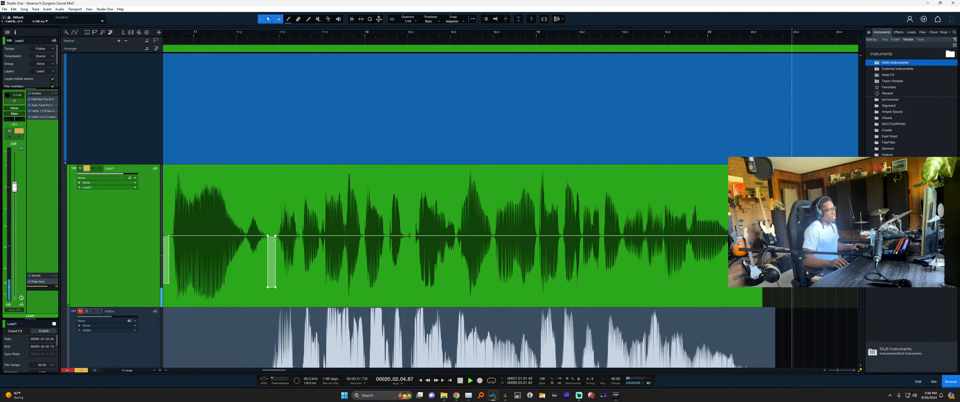
left_click_drag(763, 240, 759, 240)
Zoom out to the whole song and scroll the track list up to the Instruments, Drums, Low End and Vocals folders.
key("z")
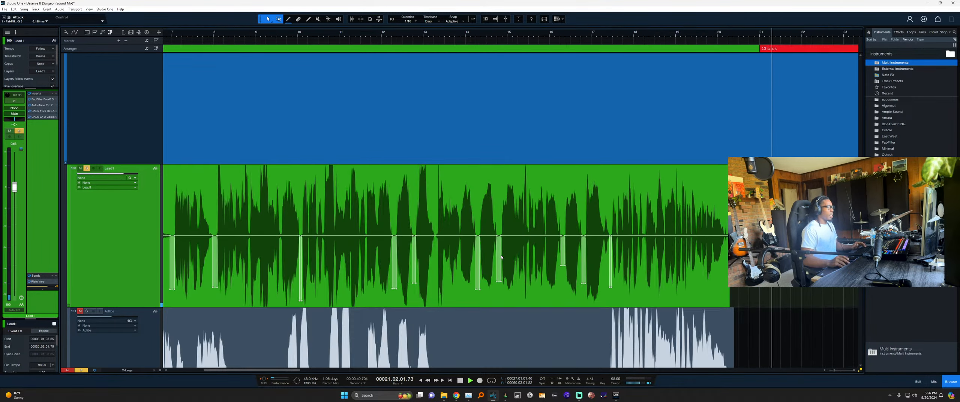
key("space")
left_click(224, 278)
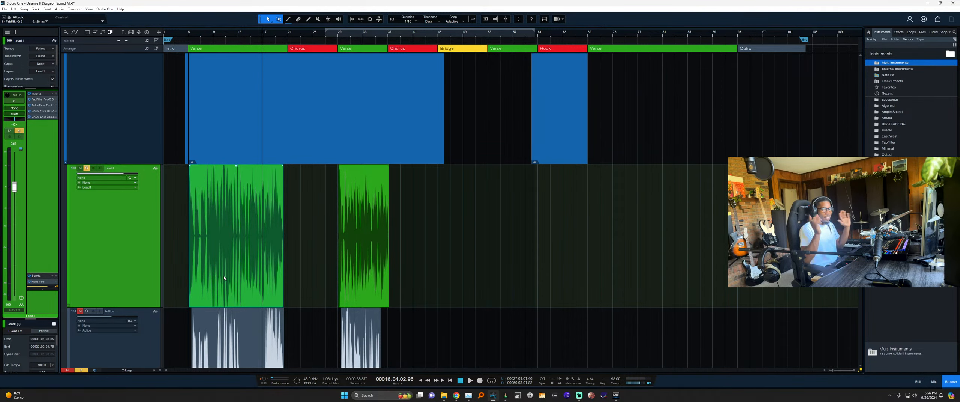
scroll(215, 253, "down", 6)
scroll(219, 253, "down", 3)
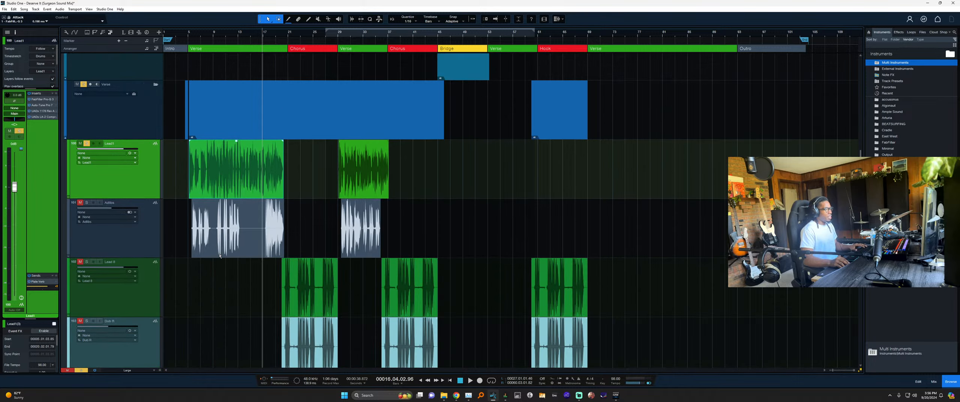
scroll(220, 256, "down", 3)
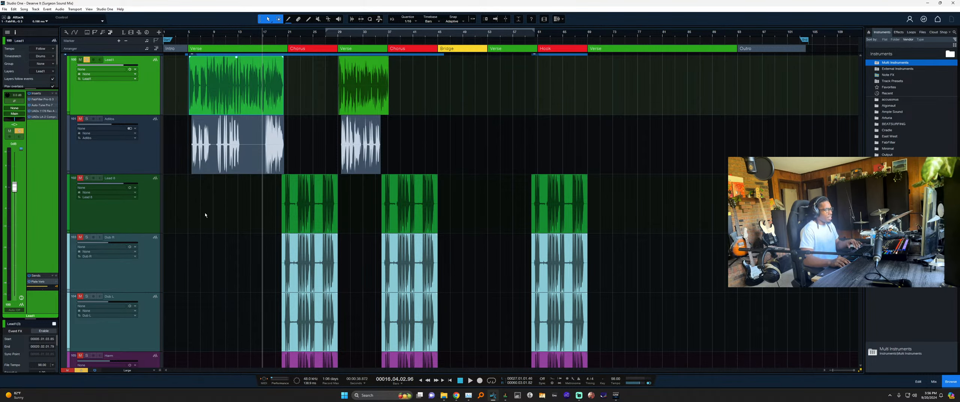
scroll(205, 215, "down", 1)
left_click(312, 146)
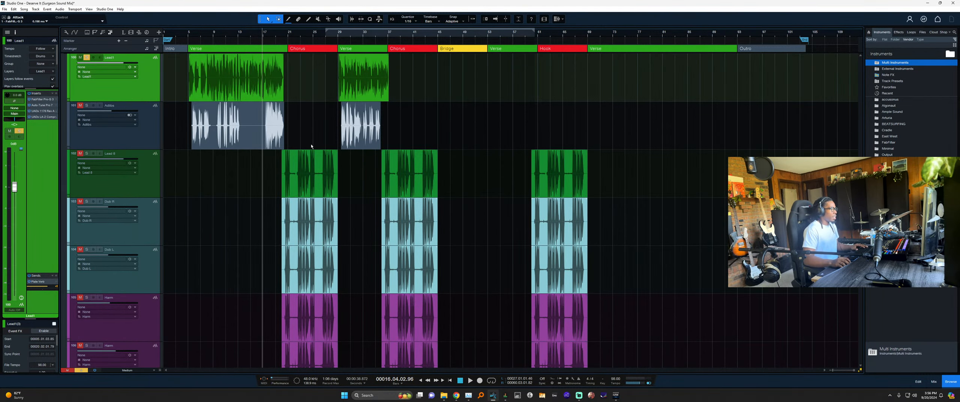
scroll(251, 141, "down", 1)
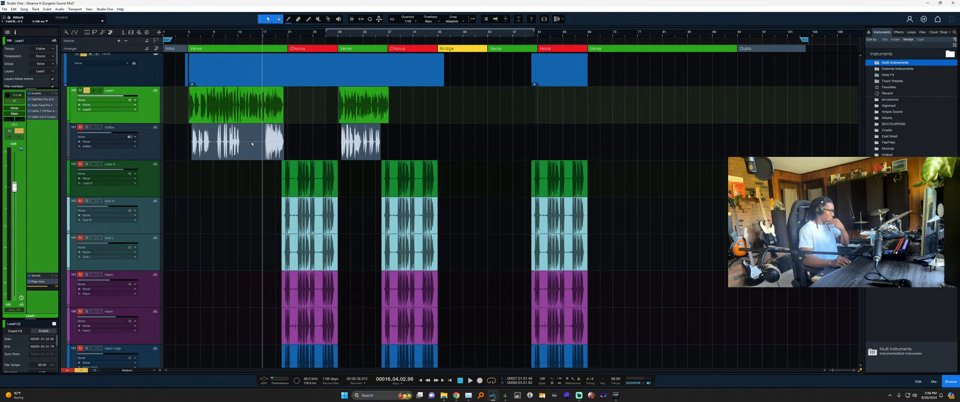
scroll(251, 141, "up", 5)
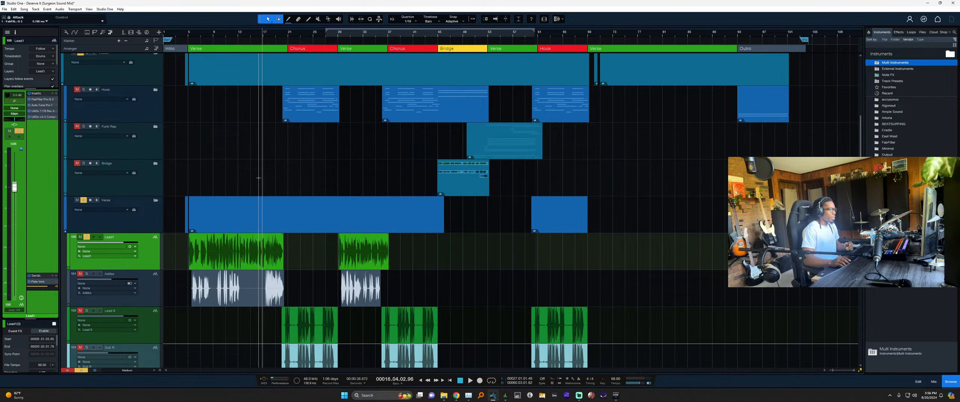
scroll(259, 178, "up", 6)
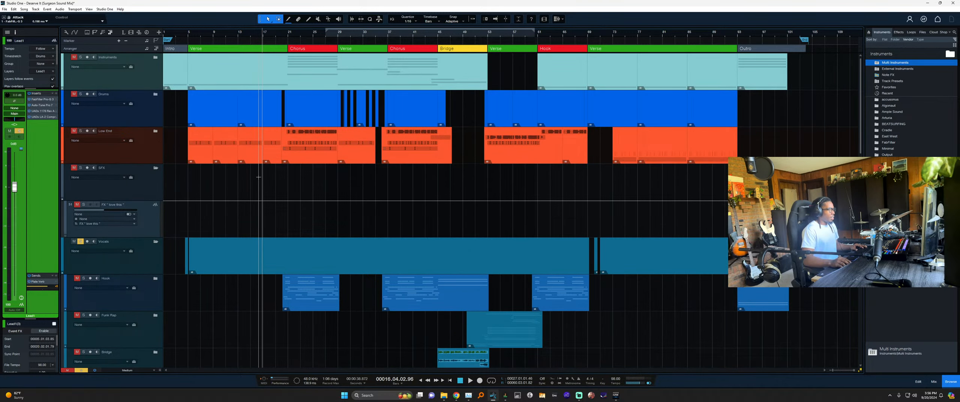
Open the Console and turn off the option that keeps bus channels at the right end.
key("F3")
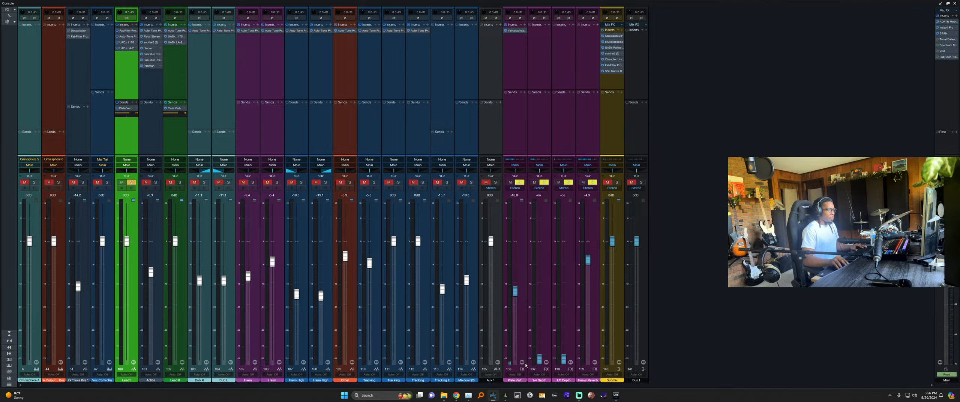
left_click(618, 123)
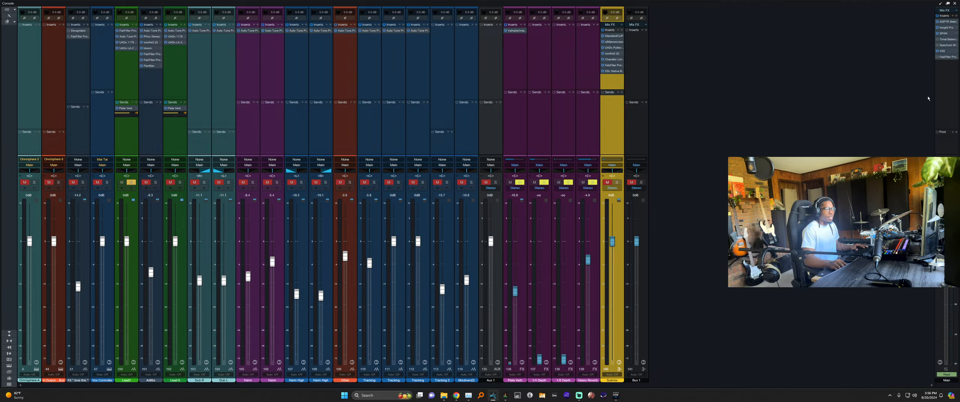
left_click(637, 115)
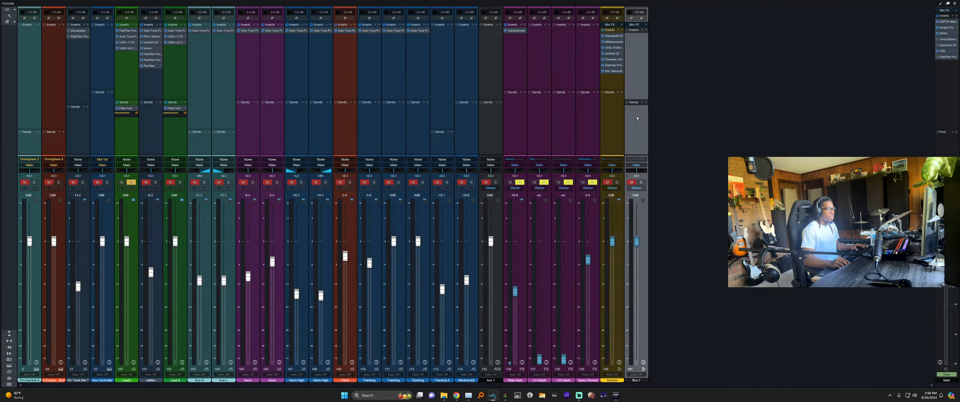
left_click(617, 123)
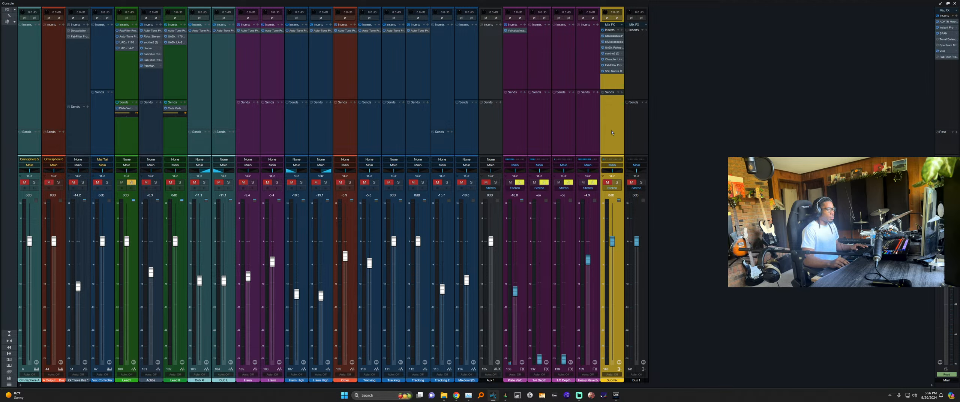
left_click(492, 138)
right_click(492, 138)
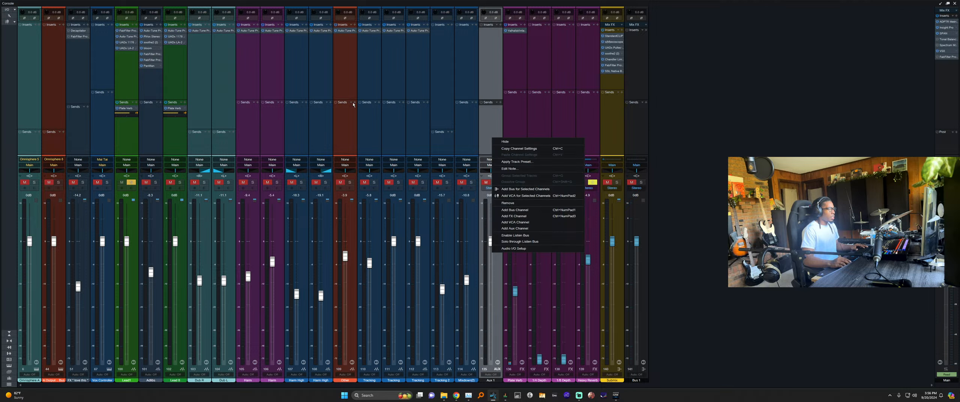
left_click(9, 16)
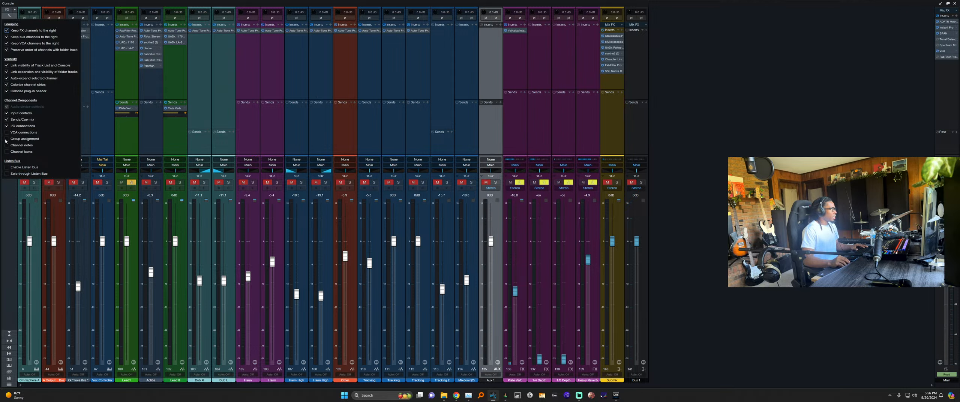
left_click(230, 109)
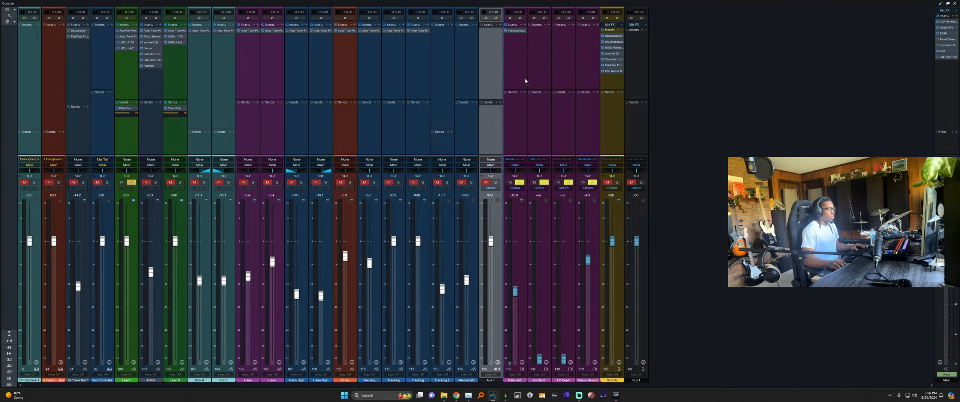
left_click(9, 16)
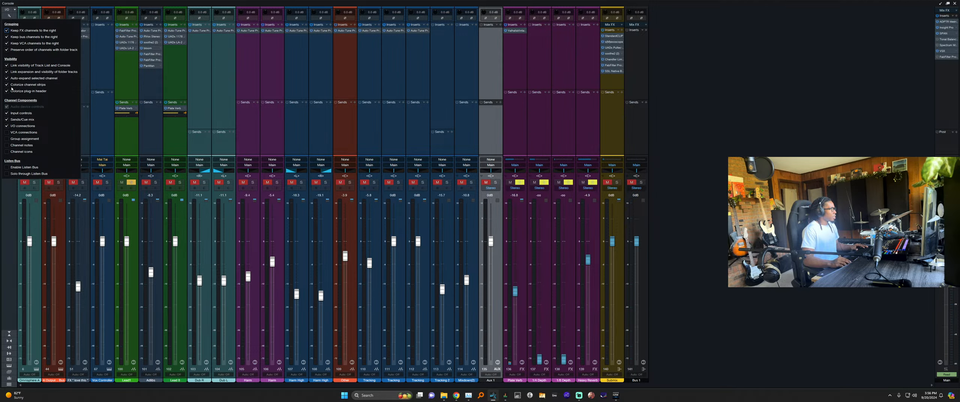
left_click(7, 36)
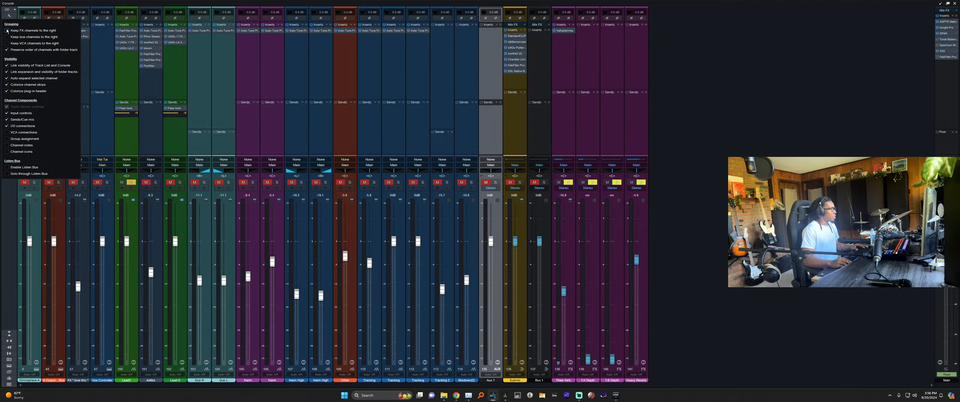
left_click(506, 87)
Move Aux 1, Submix and Bus 1 to the right end and remove the old Submix and Bus 1.
left_click(518, 93)
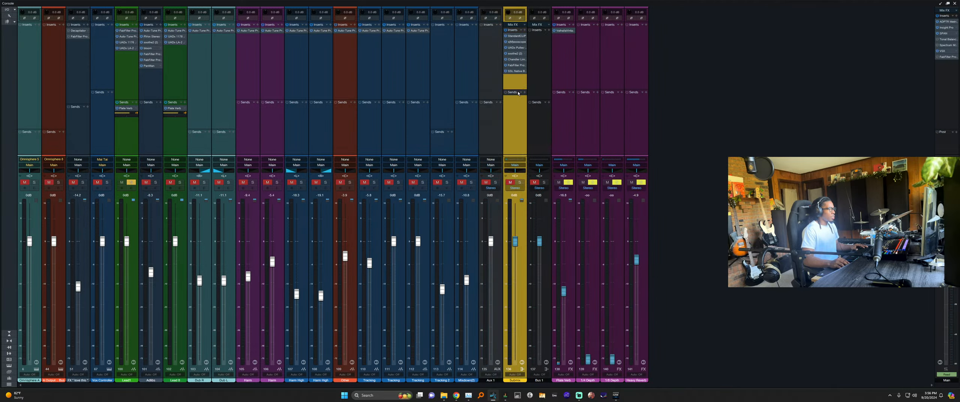
left_click(542, 91)
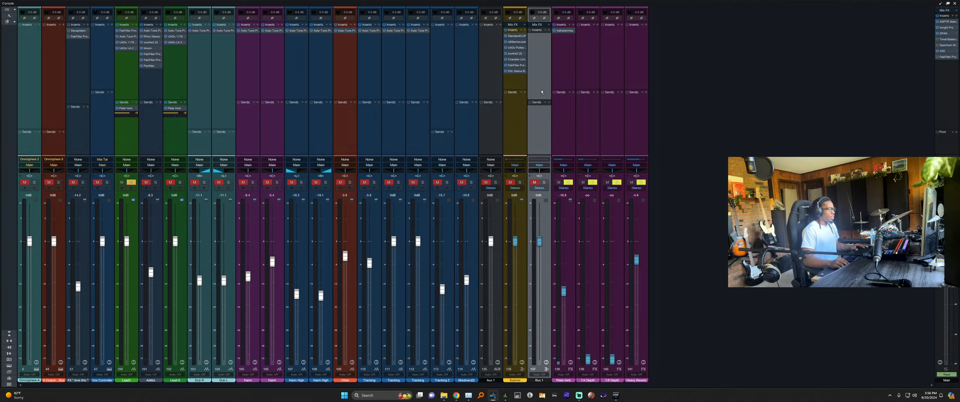
left_click_drag(492, 83, 693, 130)
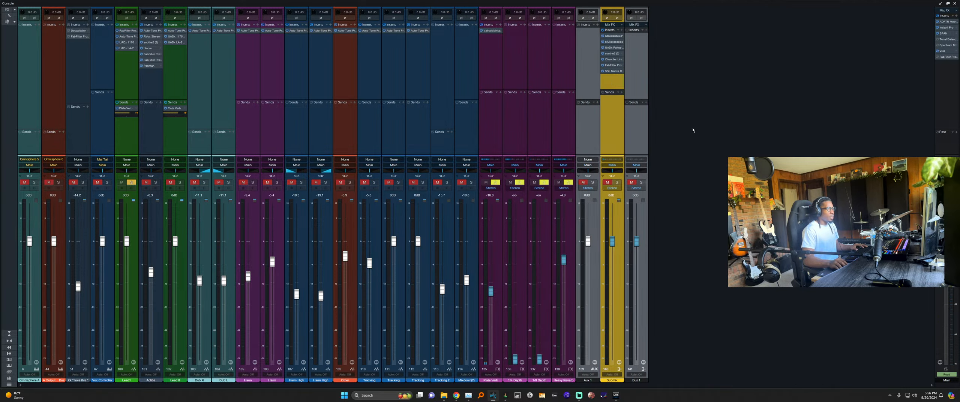
left_click(641, 130)
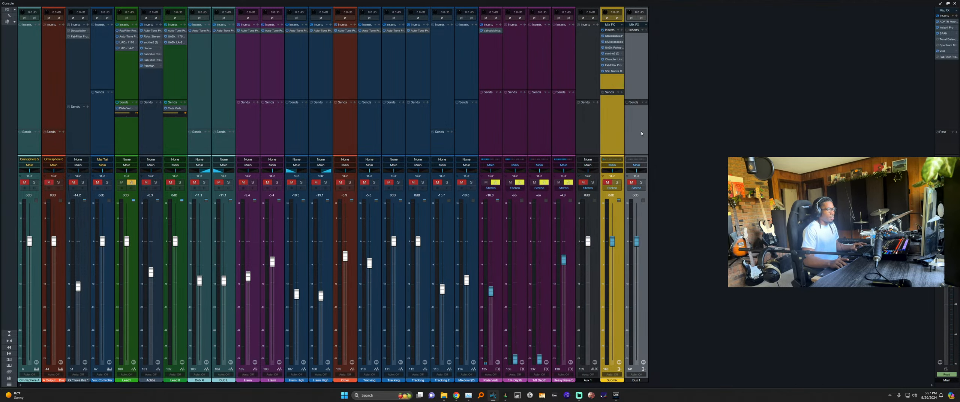
right_click(641, 131)
left_click(668, 209)
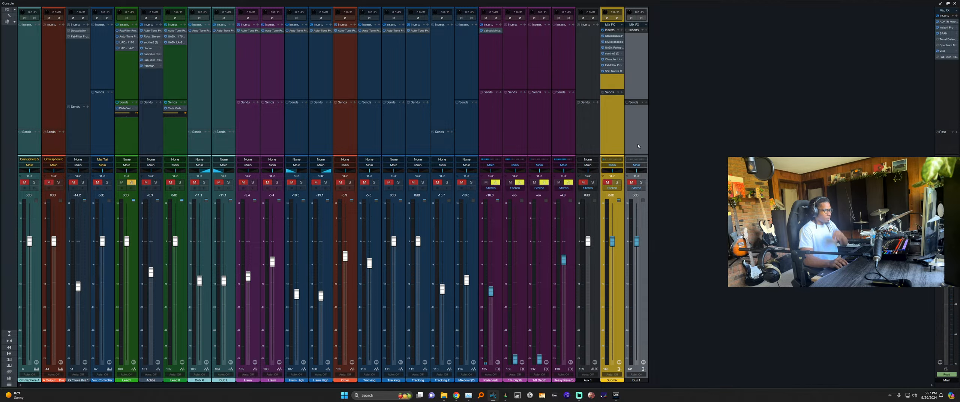
Rename Aux 1 to SUBMIX, colour it yellow, and set its input to Loopback.
double_click(587, 380)
type("SUBMIX")
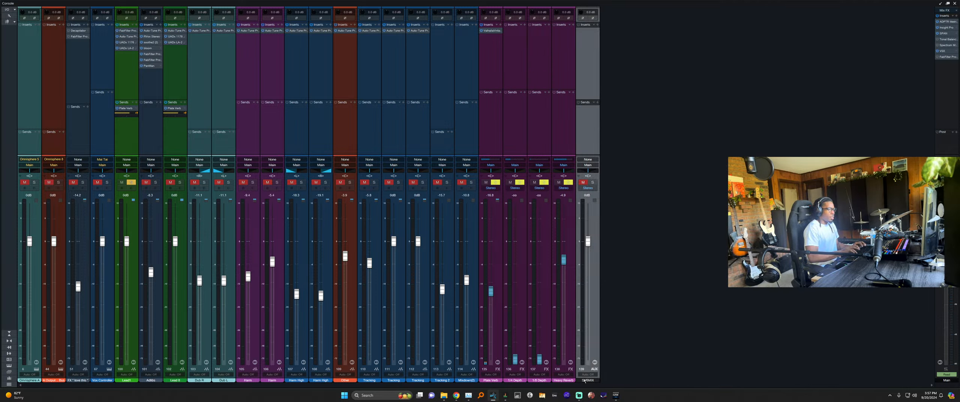
key("Return")
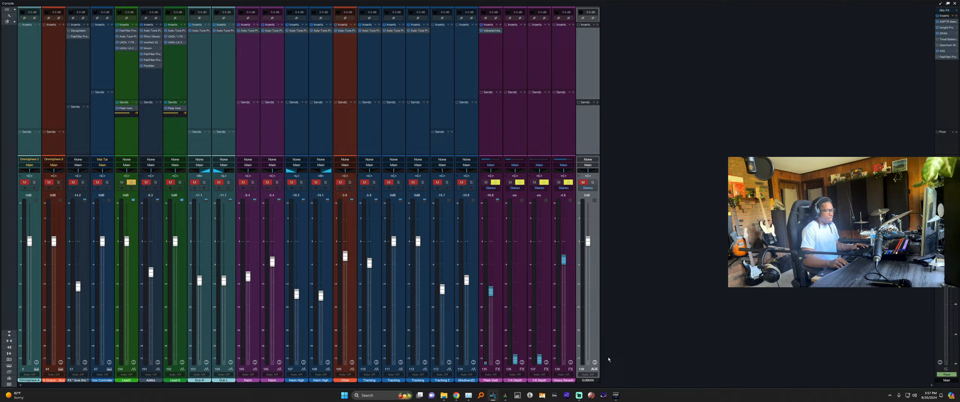
left_click(592, 382)
left_click(690, 347)
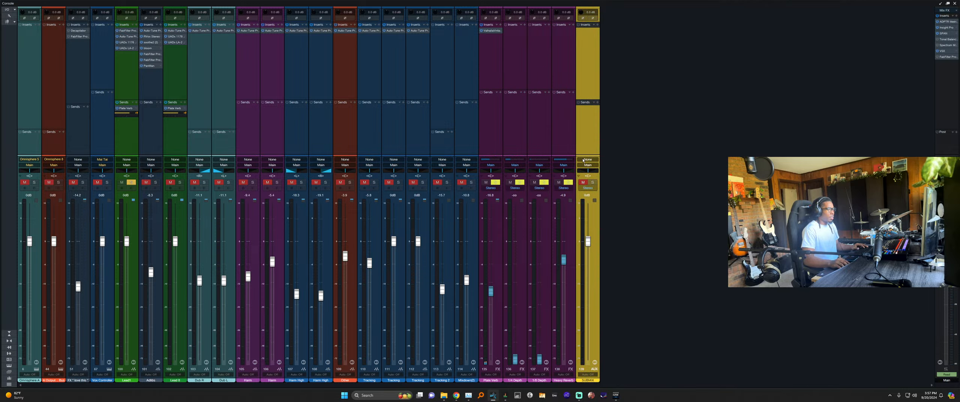
left_click(583, 161)
left_click(603, 174)
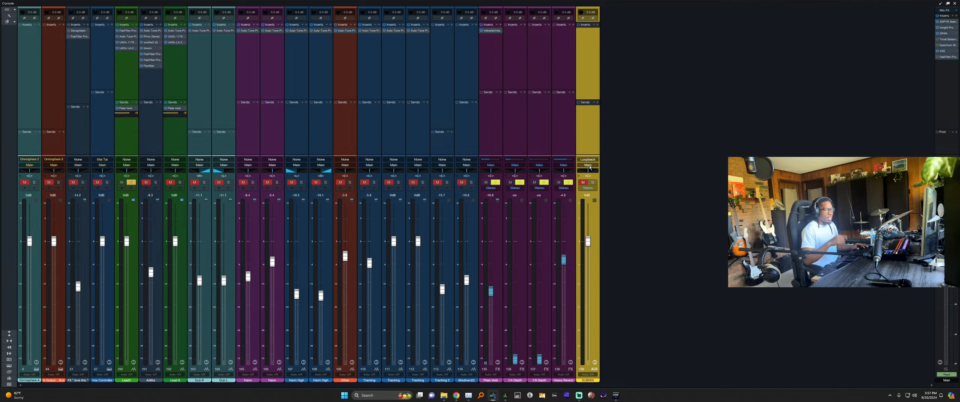
left_click(947, 177)
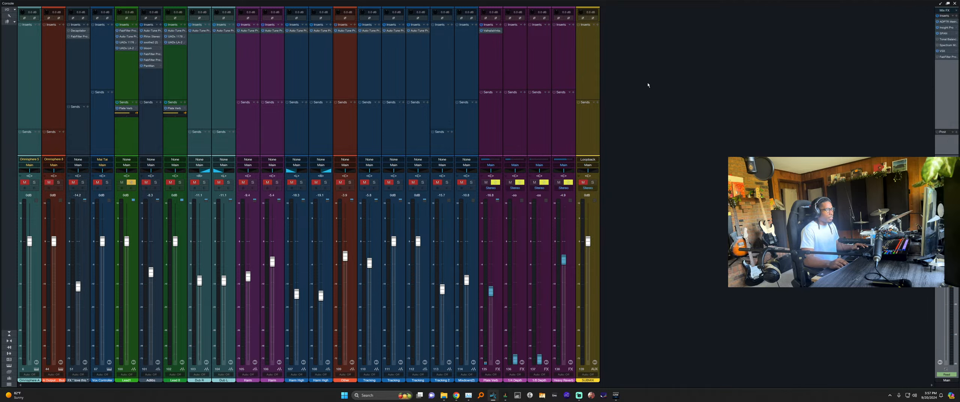
left_click(580, 52)
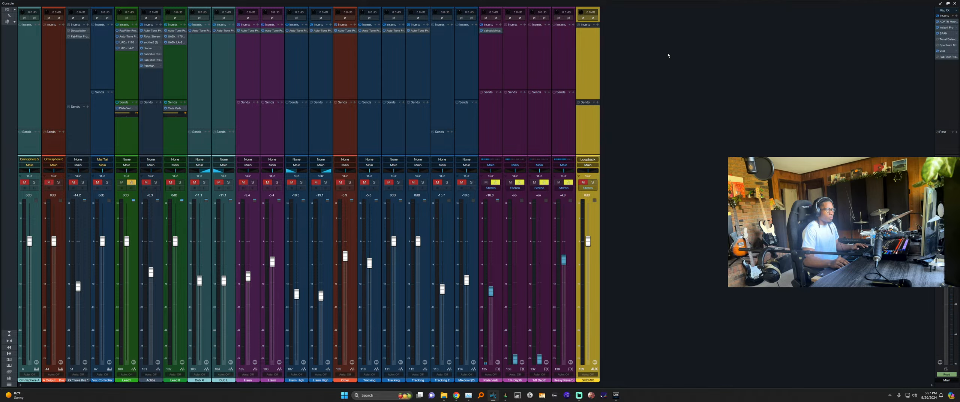
left_click(593, 25)
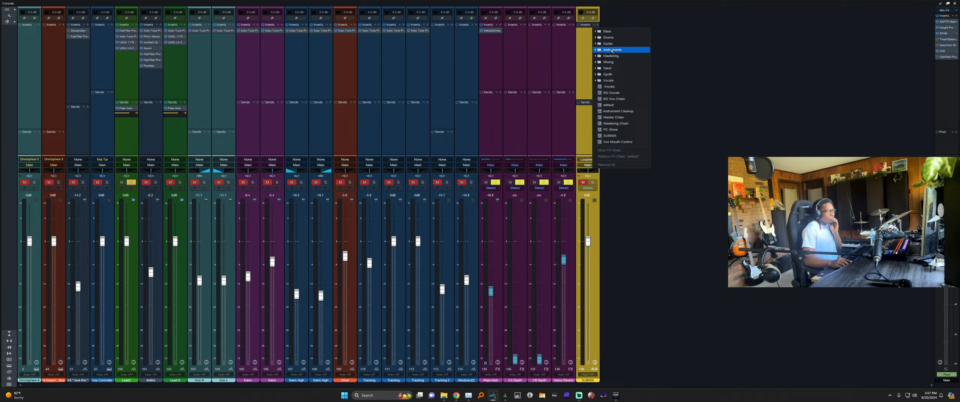
left_click(622, 137)
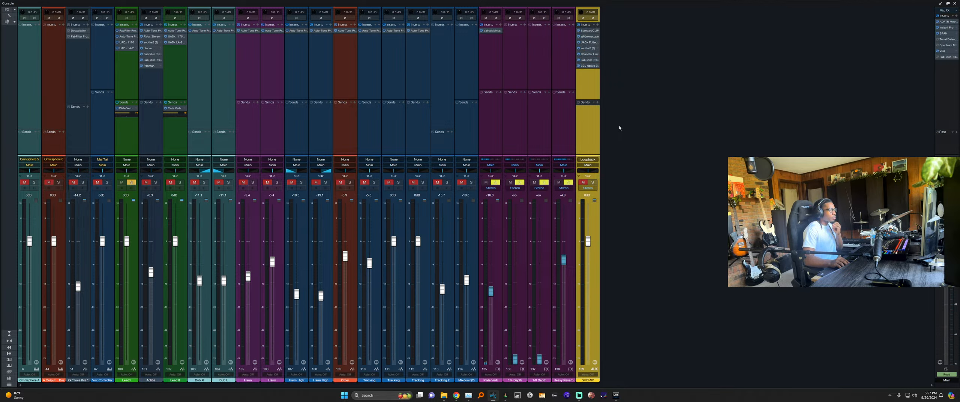
left_click(589, 31)
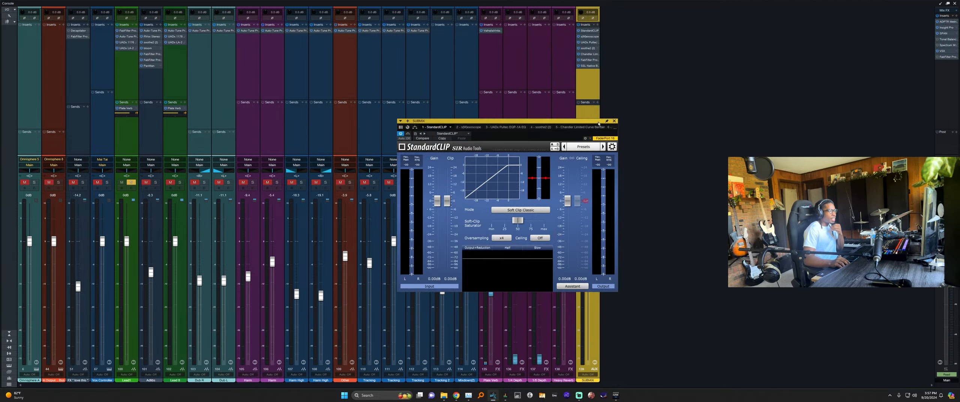
left_click_drag(599, 123, 463, 68)
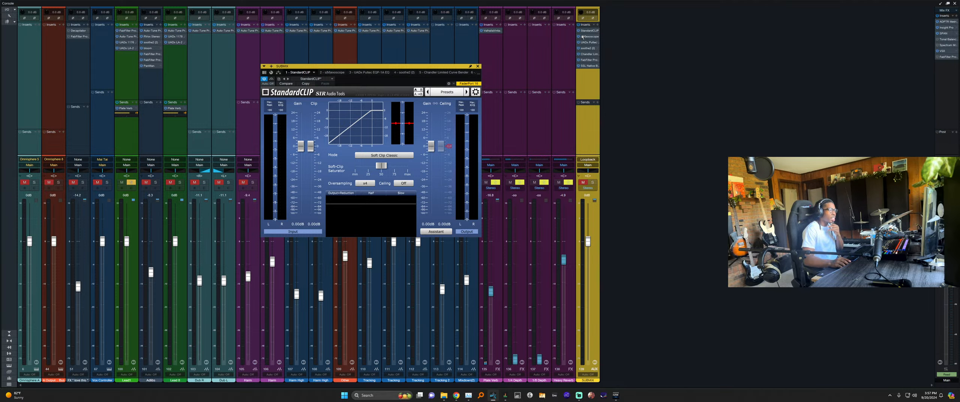
left_click(587, 37)
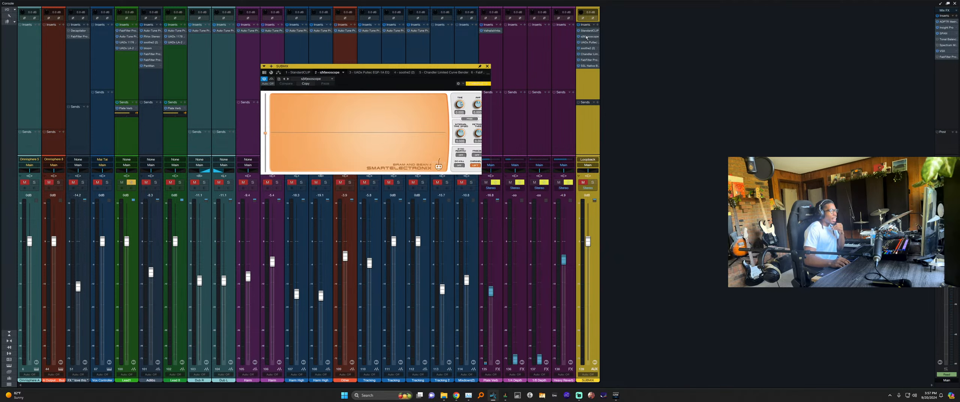
left_click(487, 66)
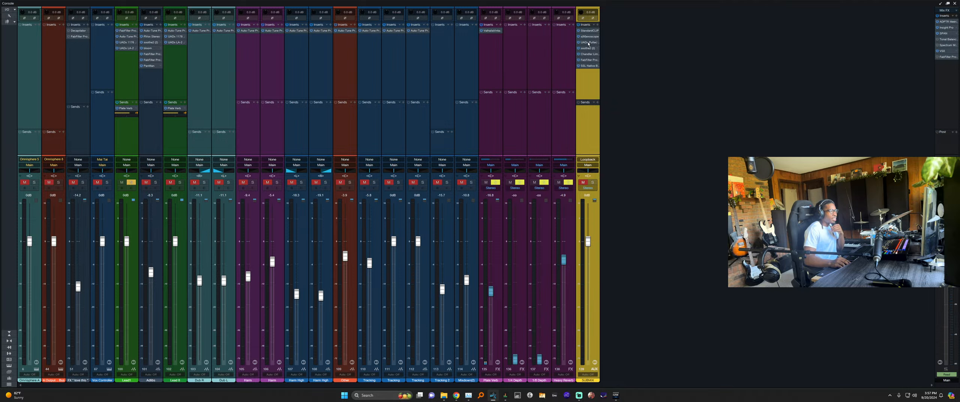
left_click(589, 42)
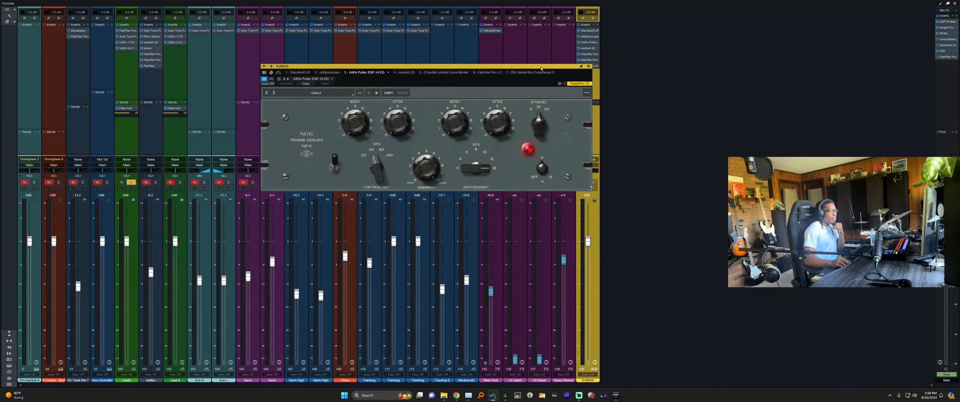
left_click_drag(542, 68, 469, 68)
left_click(584, 48)
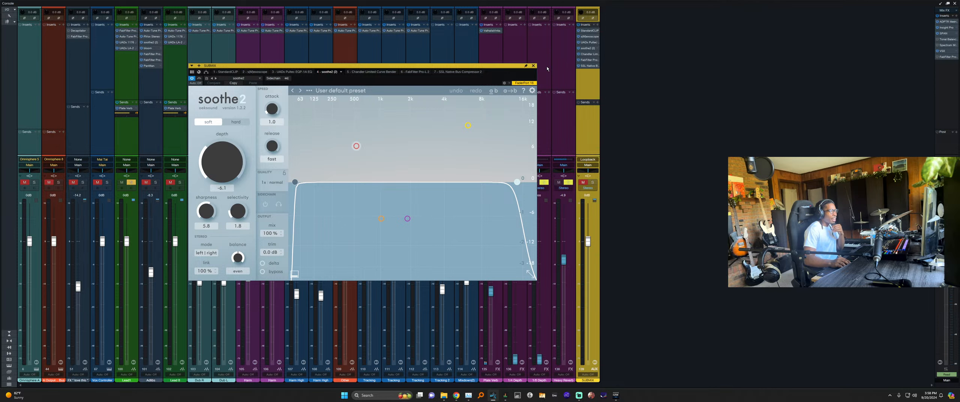
left_click(534, 66)
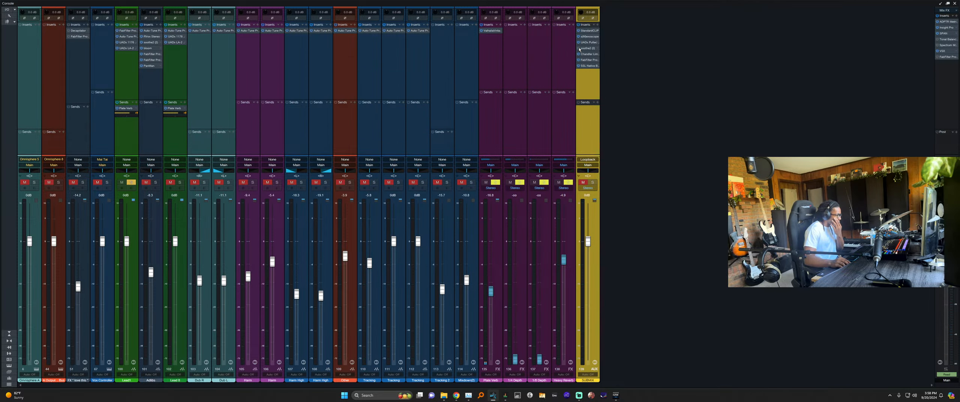
left_click(588, 55)
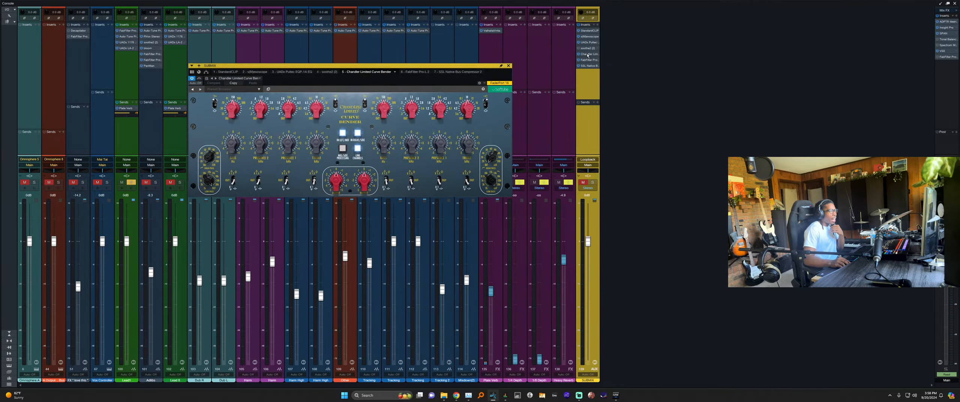
left_click_drag(470, 66, 506, 76)
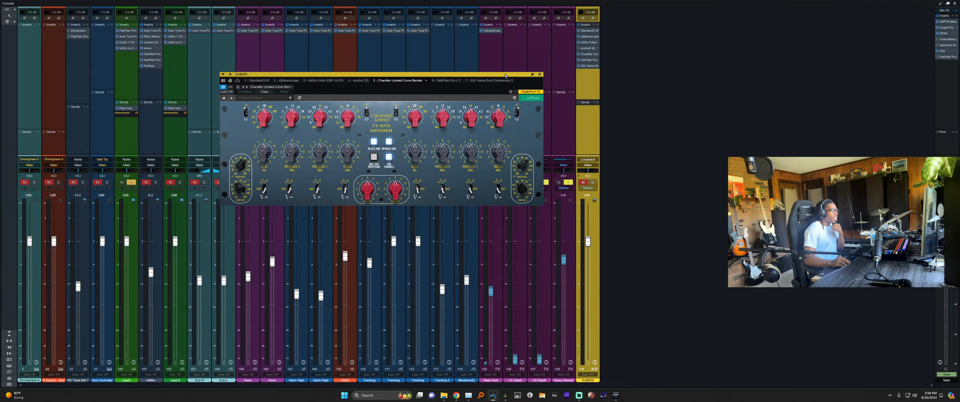
left_click(540, 75)
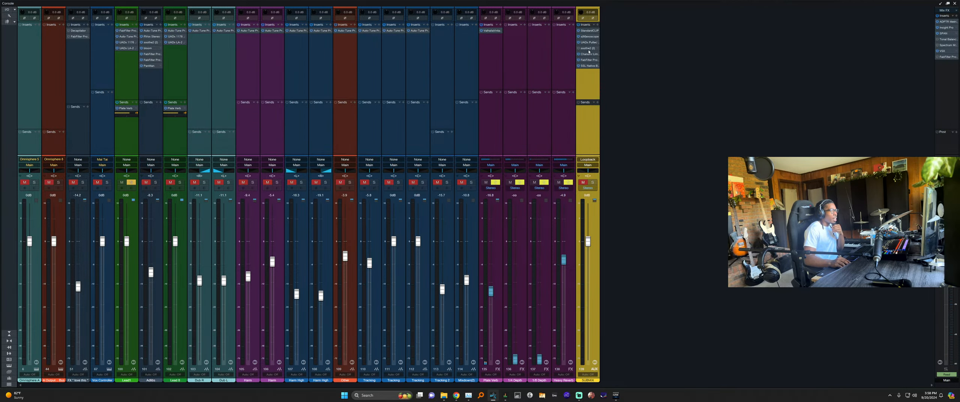
left_click(584, 60)
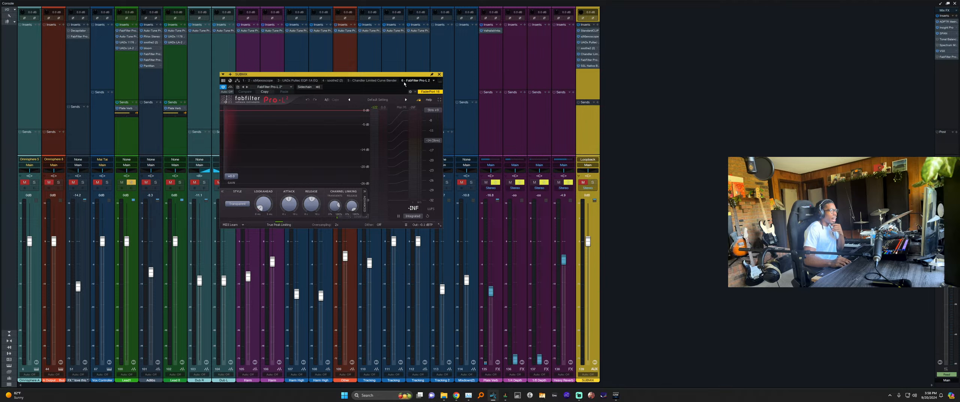
left_click_drag(405, 75, 485, 86)
left_click(520, 86)
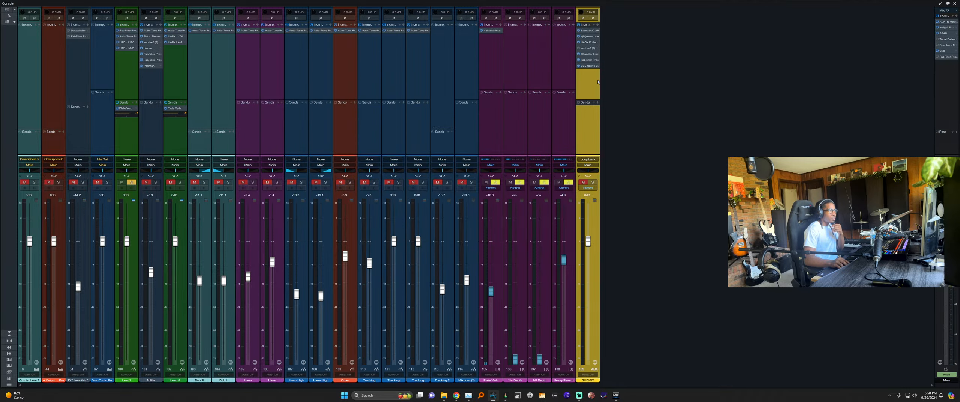
left_click(589, 69)
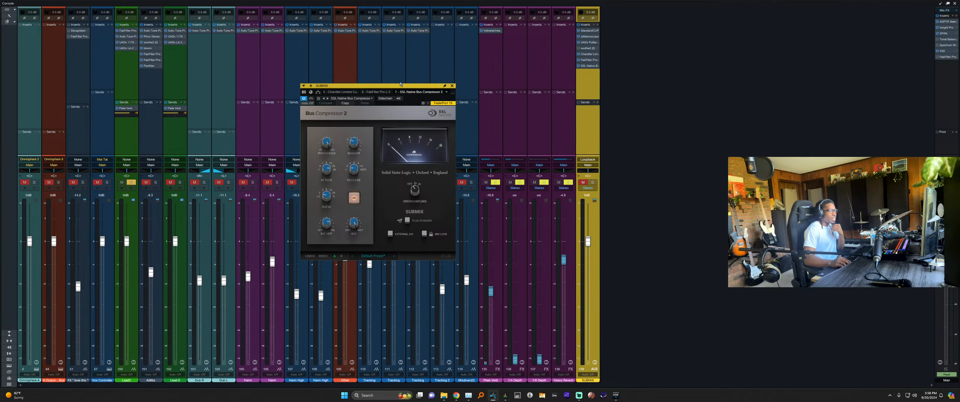
left_click(452, 85)
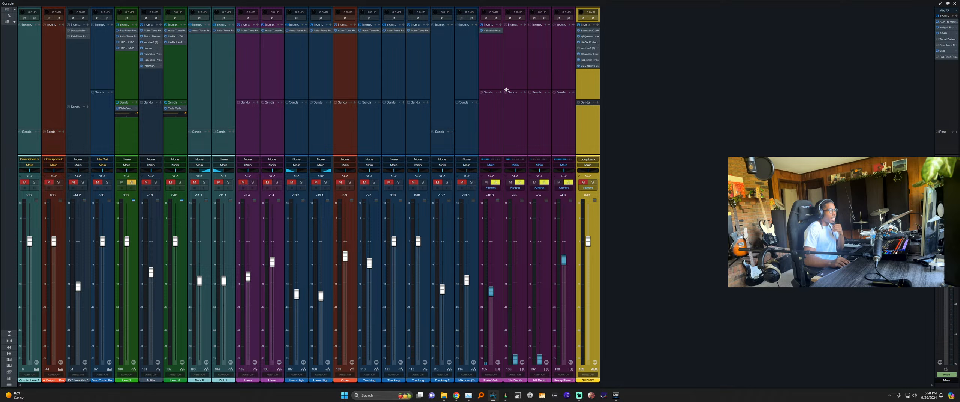
left_click(587, 67)
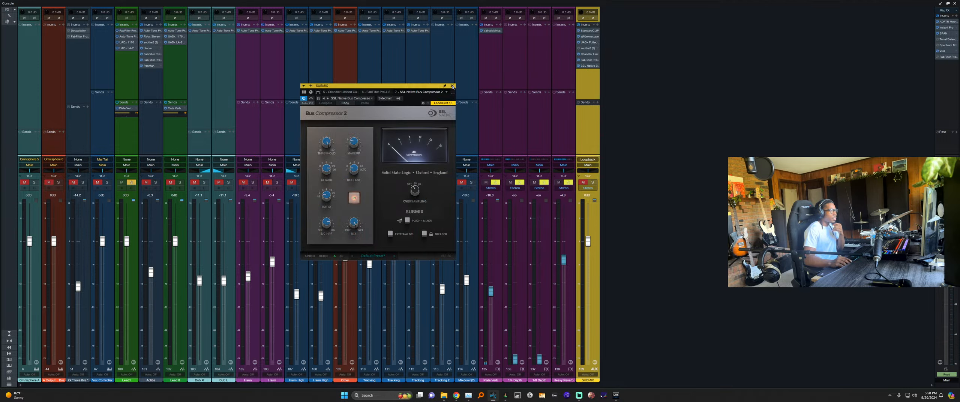
left_click(453, 86)
left_click(594, 68)
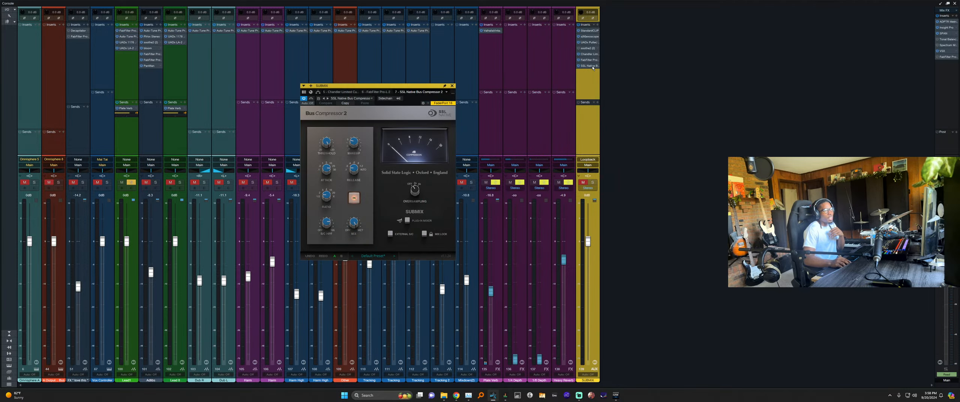
left_click_drag(437, 87, 671, 88)
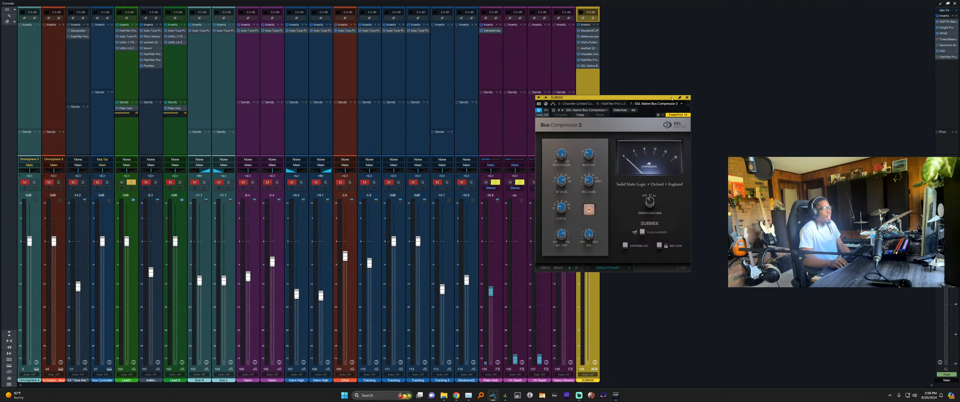
left_click(688, 86)
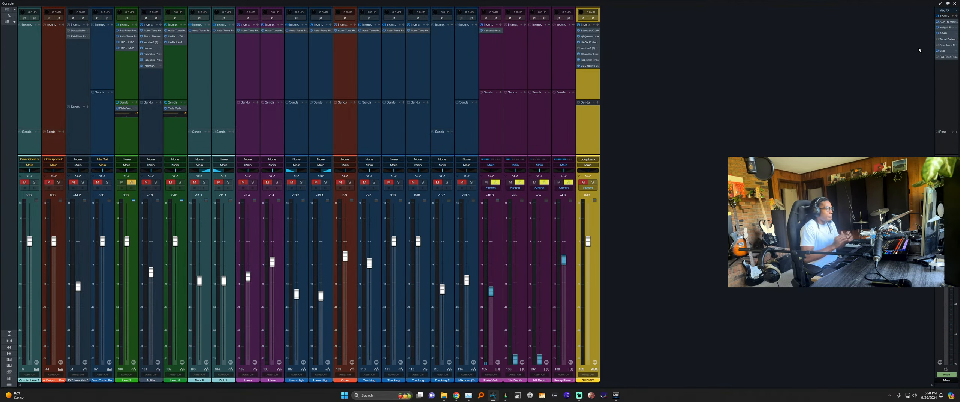
Back in the arrangement, expand the Bridge folder and move both Tracking tracks above Lead 6.
key("F3")
scroll(524, 140, "up", 10)
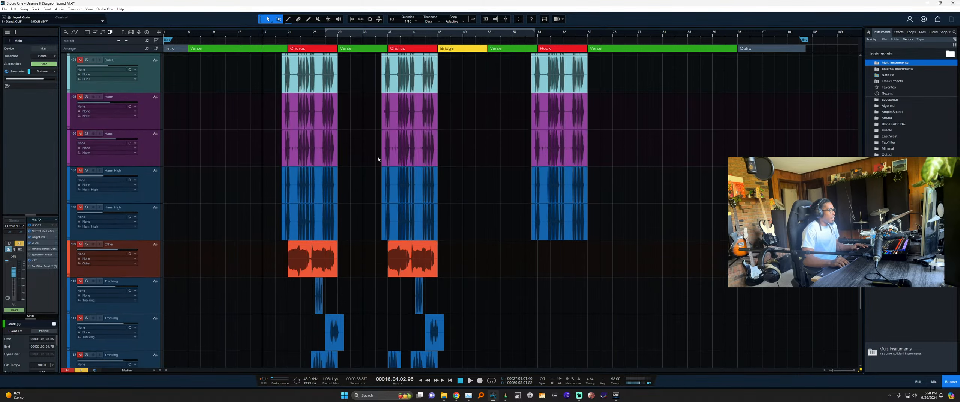
scroll(299, 157, "up", 2)
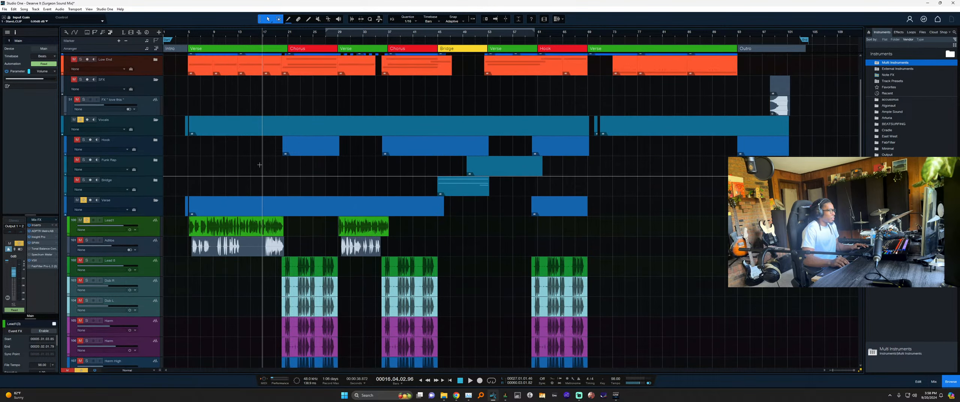
scroll(298, 158, "down", 1)
left_click(154, 164)
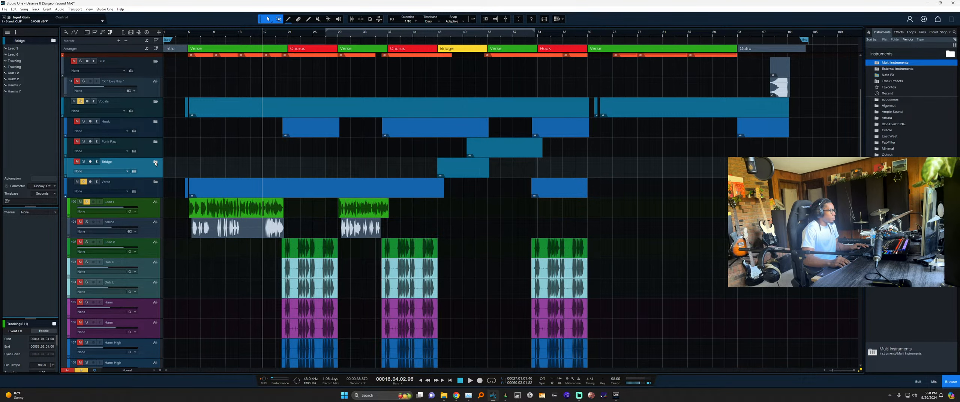
left_click(154, 162)
left_click(243, 199)
scroll(176, 172, "down", 3)
left_click(159, 168)
left_click(155, 183, "shift")
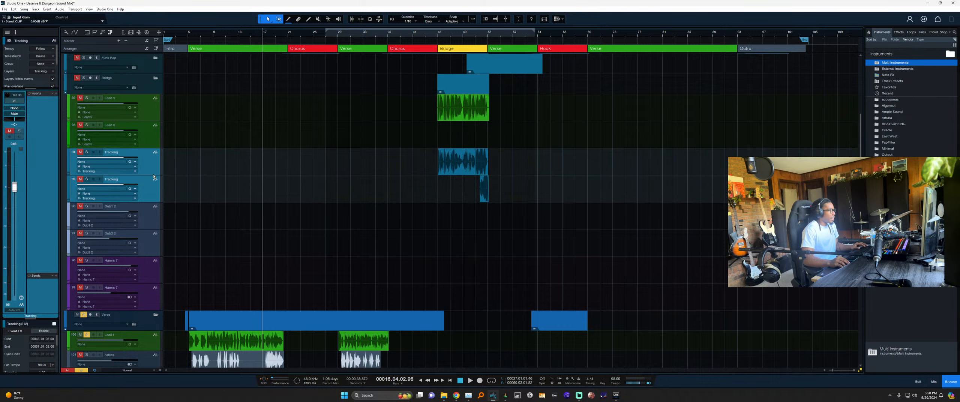
left_click_drag(155, 180, 156, 330)
left_click(236, 118, "shift")
key("shift+w")
key("shift+w")
key("shift+e")
key("shift+e")
key("e")
key("e")
key("e")
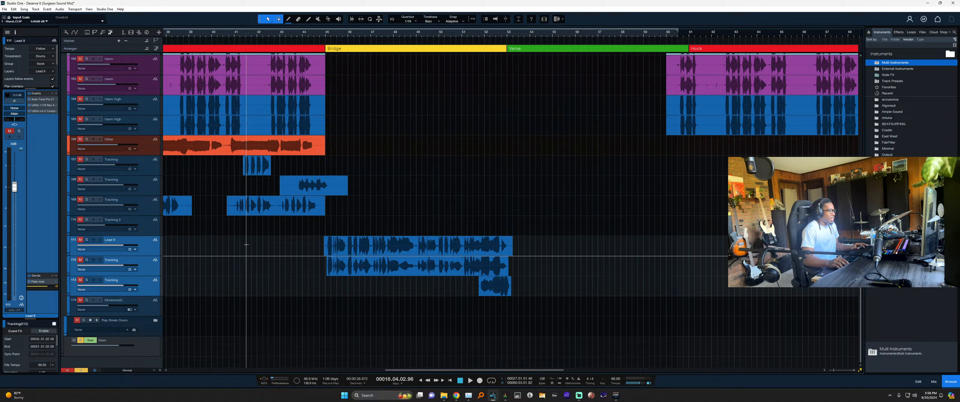
Colour Lead 9 green and tracks 112–114 grey-blue.
left_click(158, 251)
left_click(150, 269)
left_click(114, 240)
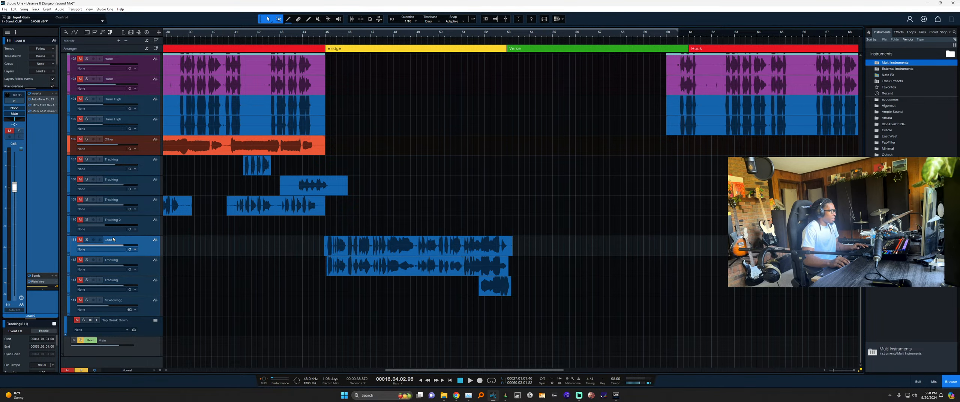
left_click(68, 250)
left_click(113, 279)
left_click(157, 273)
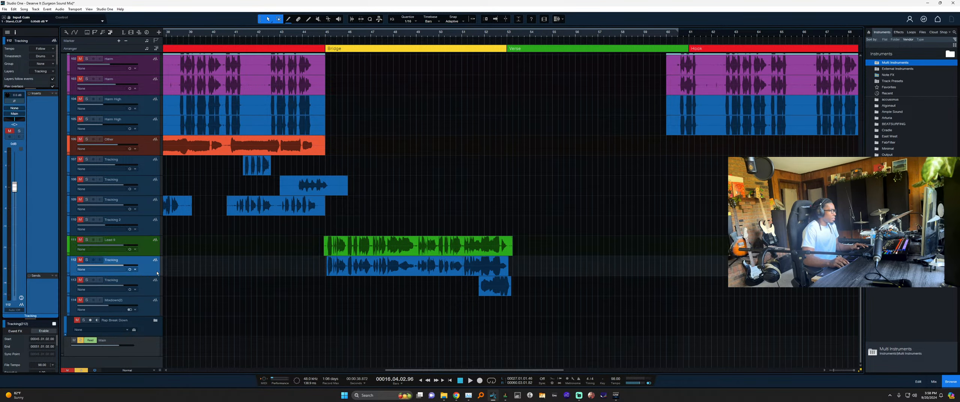
left_click(155, 302, "shift")
left_click(68, 267)
left_click(78, 299)
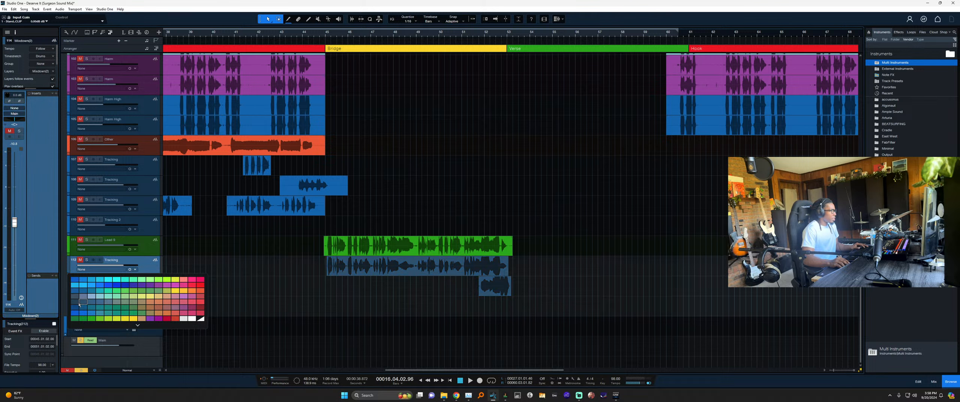
Rename track 112 to 'Bridge Harm'.
left_click(117, 287)
left_click(120, 271)
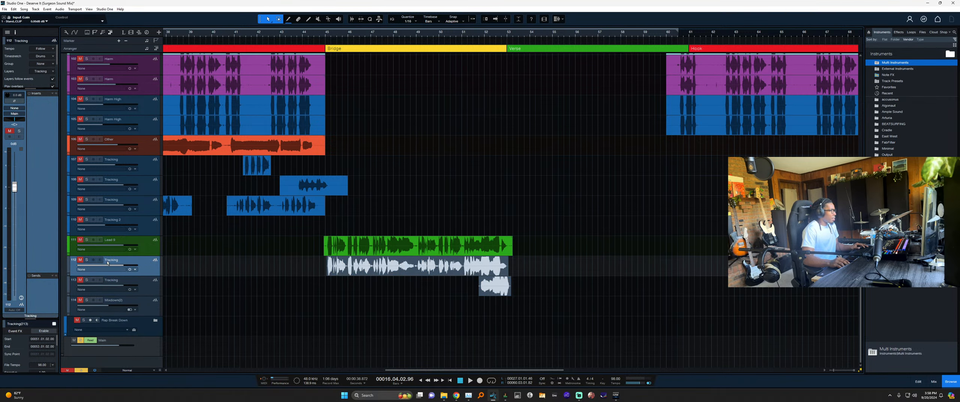
double_click(108, 262)
type("harm")
key("Return")
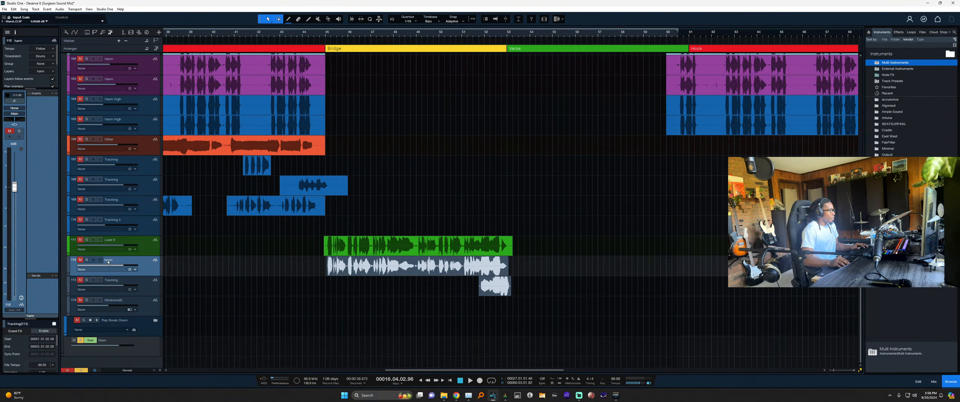
double_click(108, 263)
type("B")
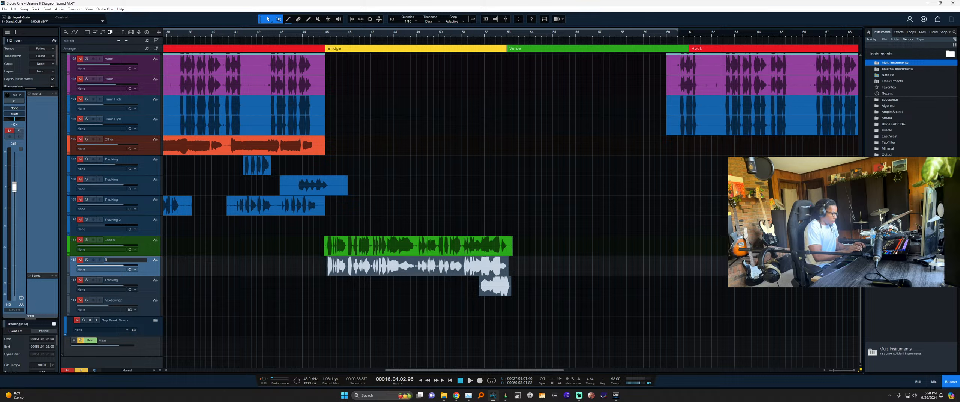
type("r")
key("BackSpace")
key("BackSpace")
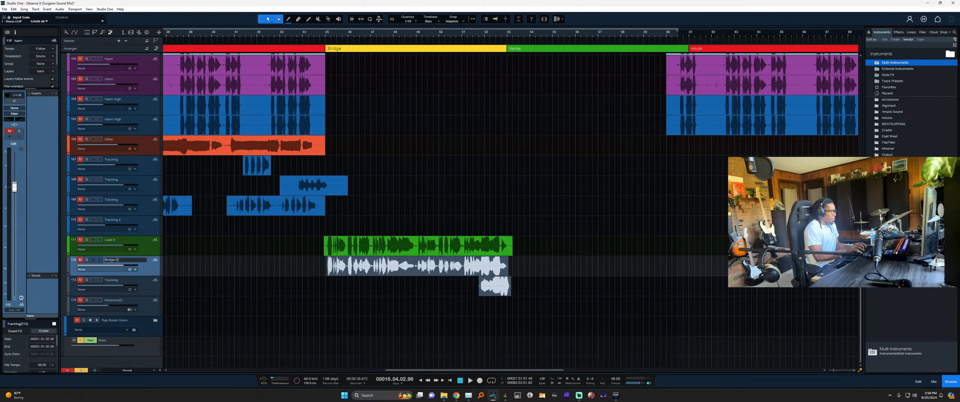
type("harm")
key("Return")
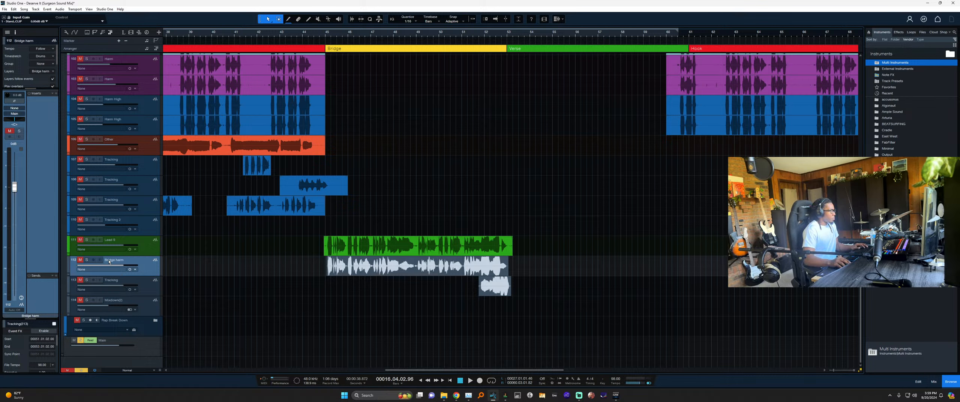
key("BackSpace")
type("H")
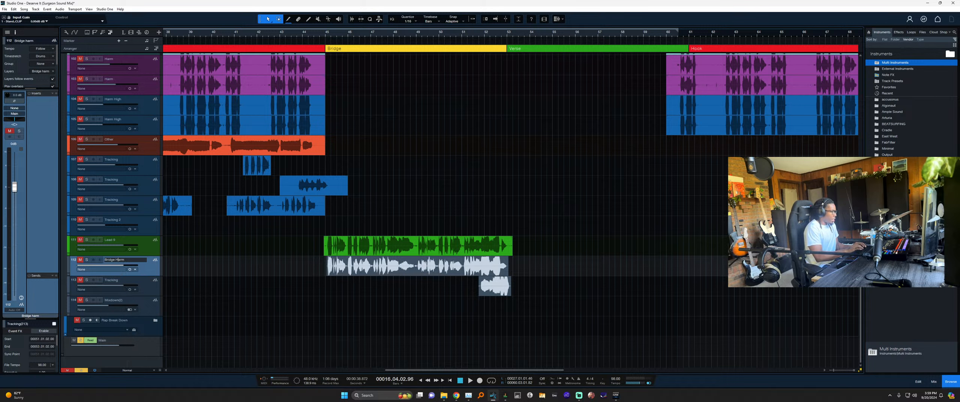
key("Return")
Colour Bridge Harm a violet purple.
left_click(69, 264)
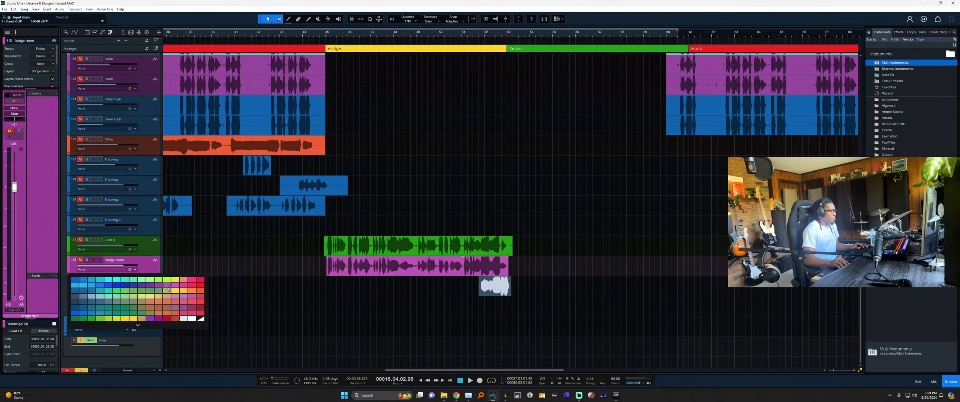
left_click(158, 287)
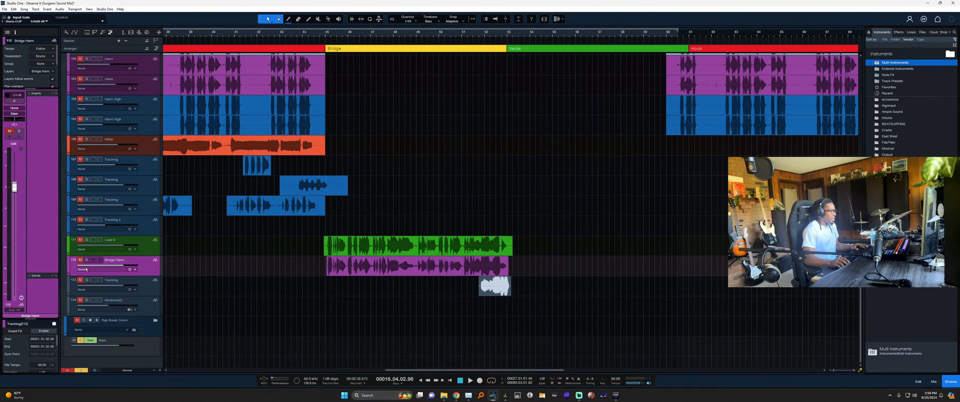
left_click(66, 266)
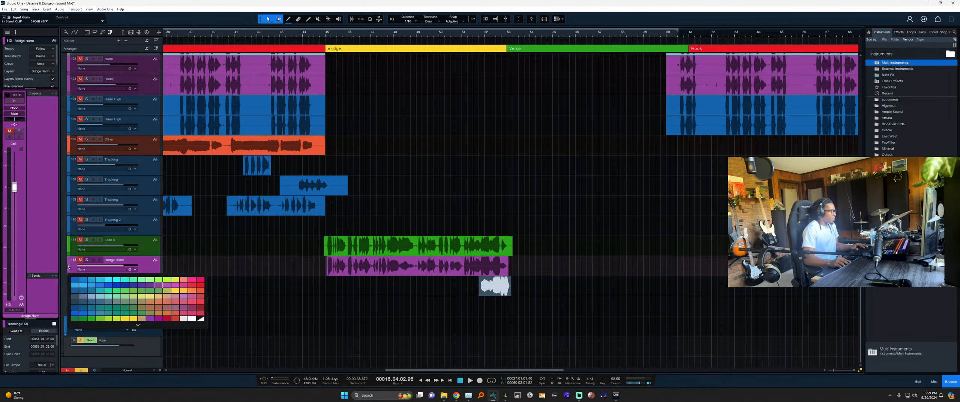
left_click(154, 282)
Rename track 113 to 'Bridge Harm 2' and colour it purple.
left_click(155, 300)
left_click(149, 292)
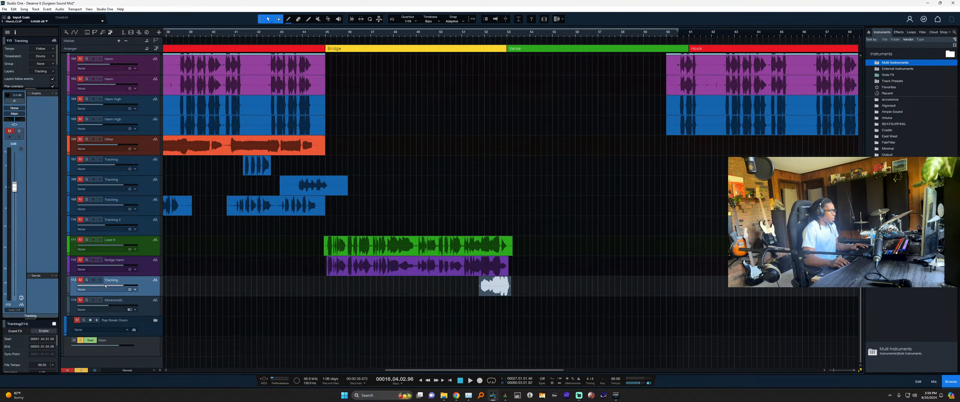
double_click(112, 280)
type("Bridg")
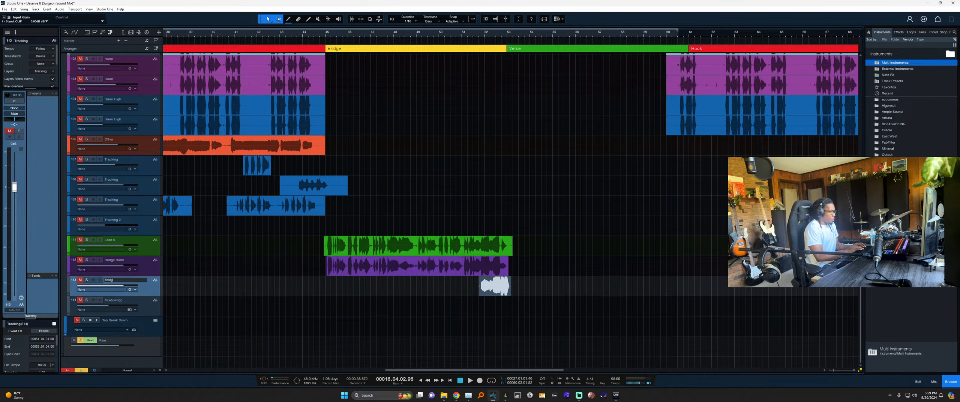
type("e Harm 2")
key("Return")
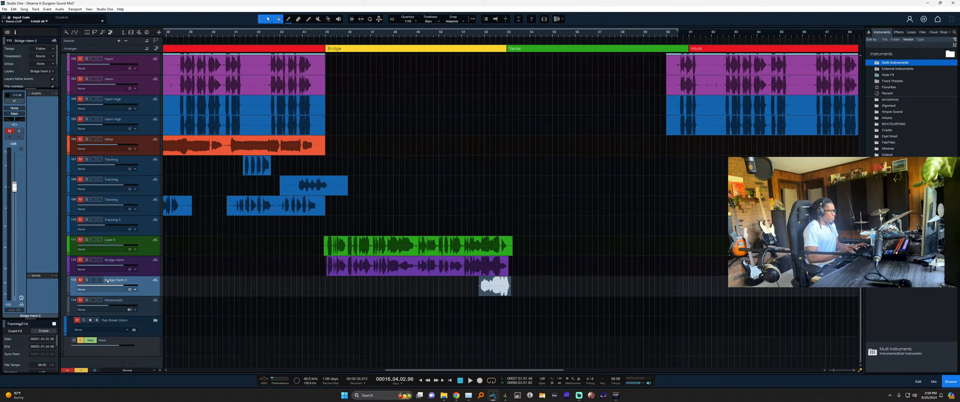
left_click(68, 286)
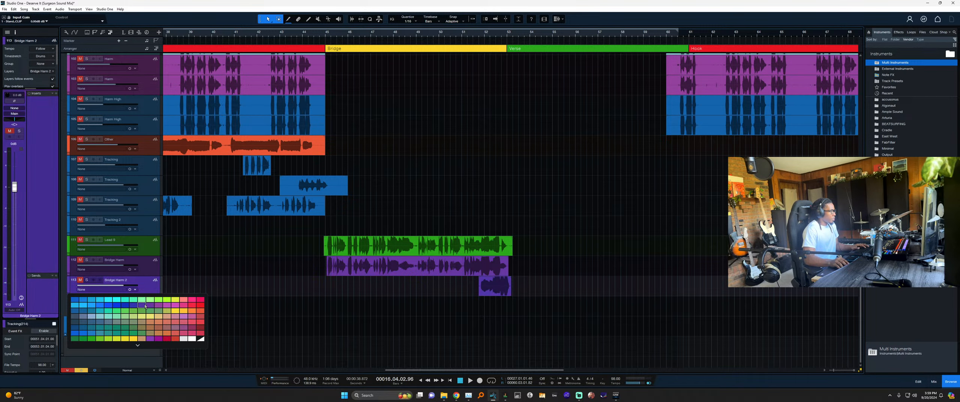
left_click(146, 302)
left_click(70, 292)
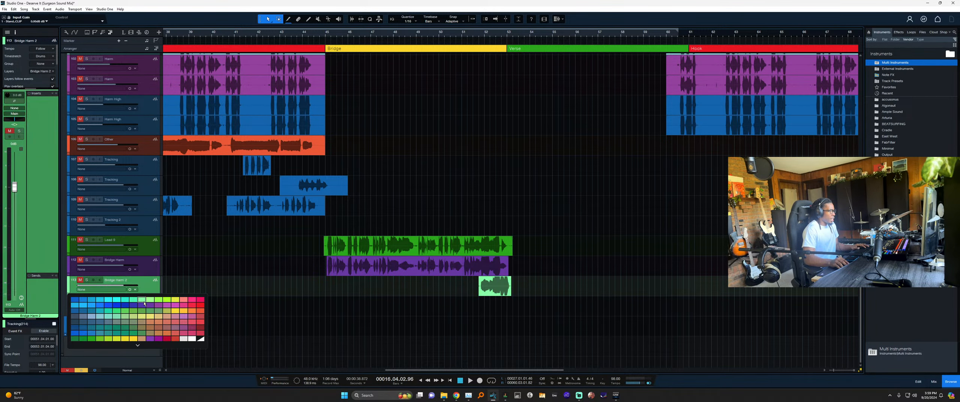
left_click(146, 267)
Delete the Bridge folder together with all of its child tracks.
key("Down")
key("Down")
scroll(200, 304, "down", 5)
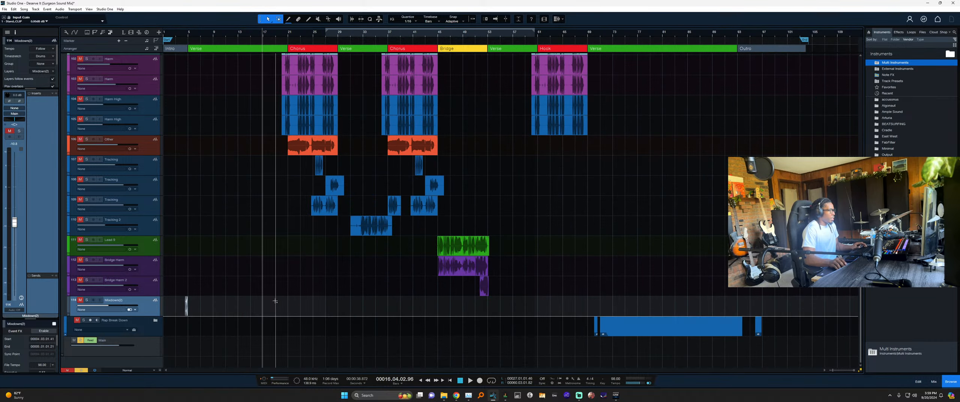
scroll(182, 304, "up", 7)
scroll(242, 300, "down", 10)
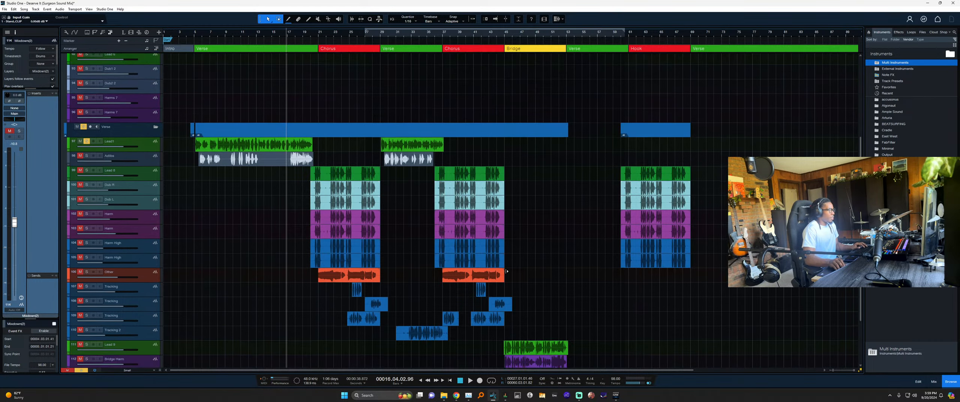
scroll(376, 203, "up", 3)
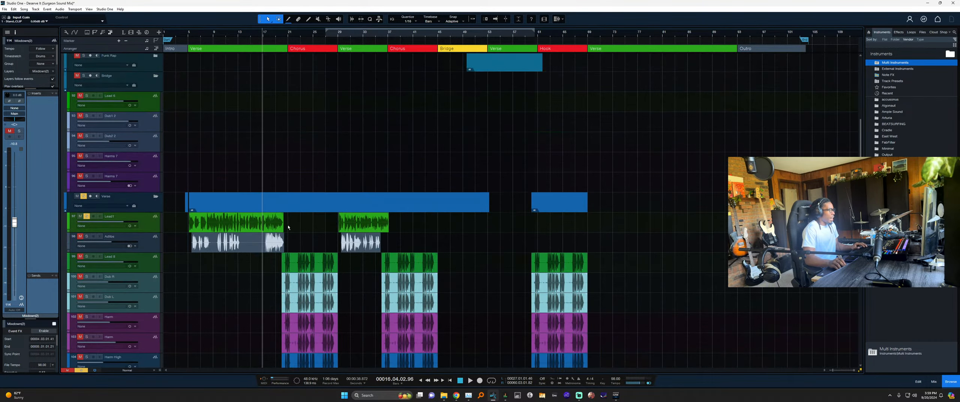
left_click(151, 199)
left_click(147, 104)
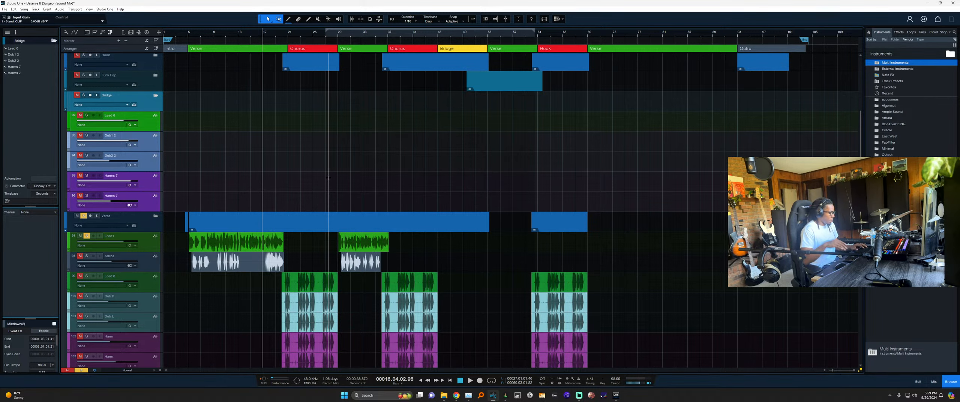
key("Delete")
In the Funk Rap folder, delete the unused Lead, Harms, Dub, Other and Ad libs tracks.
scroll(315, 200, "up", 2)
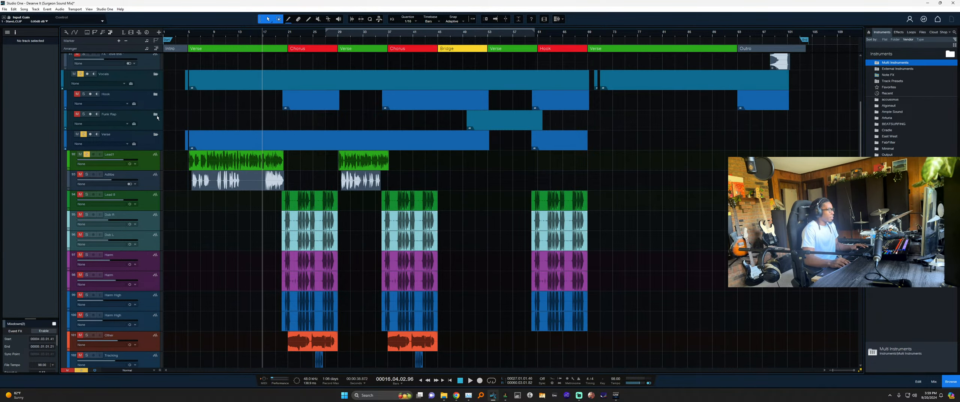
left_click(156, 115)
scroll(438, 182, "down", 3)
scroll(435, 198, "up", 2)
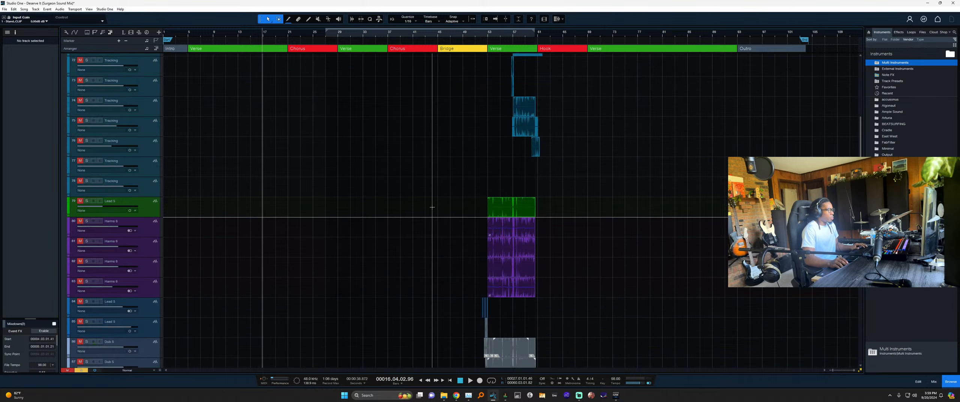
scroll(434, 213, "down", 2)
scroll(559, 223, "down", 1)
scroll(544, 228, "up", 2)
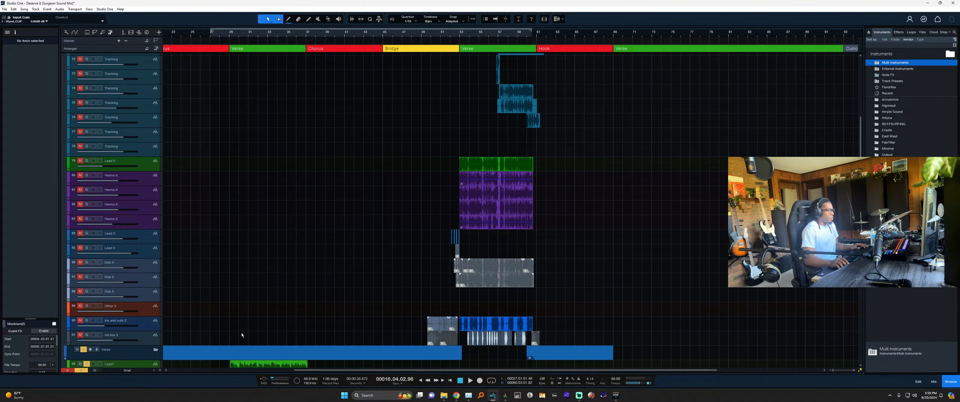
left_click(157, 335)
scroll(349, 225, "up", 5)
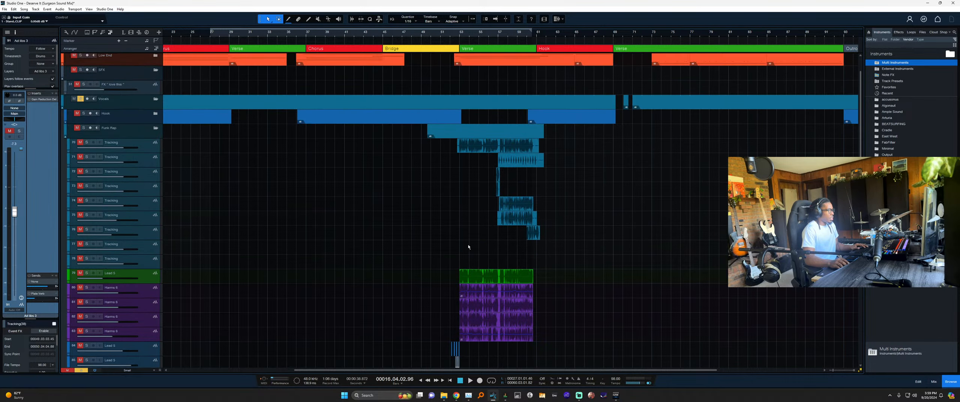
left_click(199, 281)
scroll(495, 284, "down", 6)
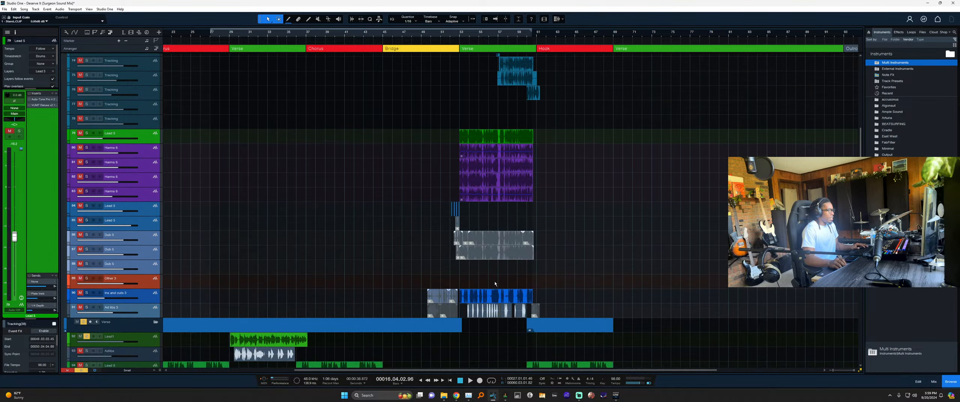
scroll(462, 229, "up", 3)
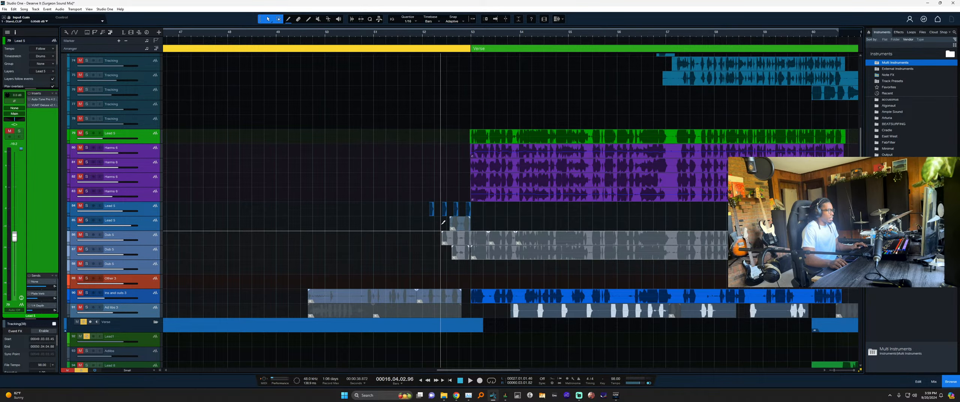
scroll(467, 228, "up", 4)
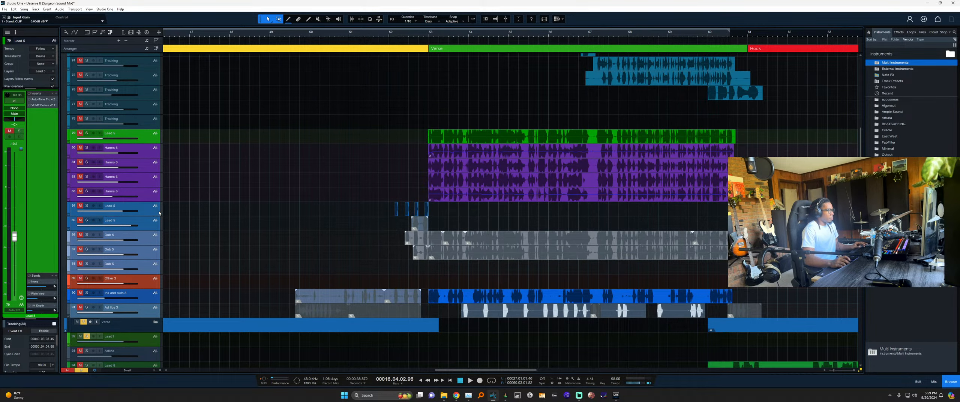
scroll(382, 227, "down", 4)
scroll(421, 227, "right", 1)
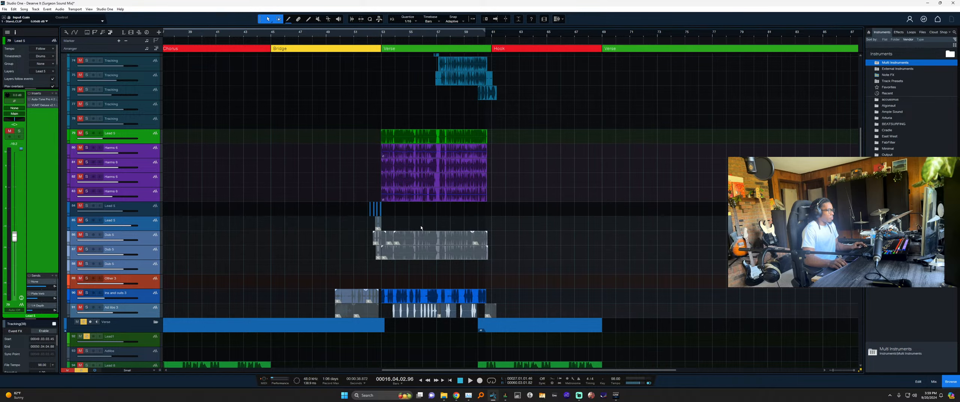
scroll(400, 222, "up", 4)
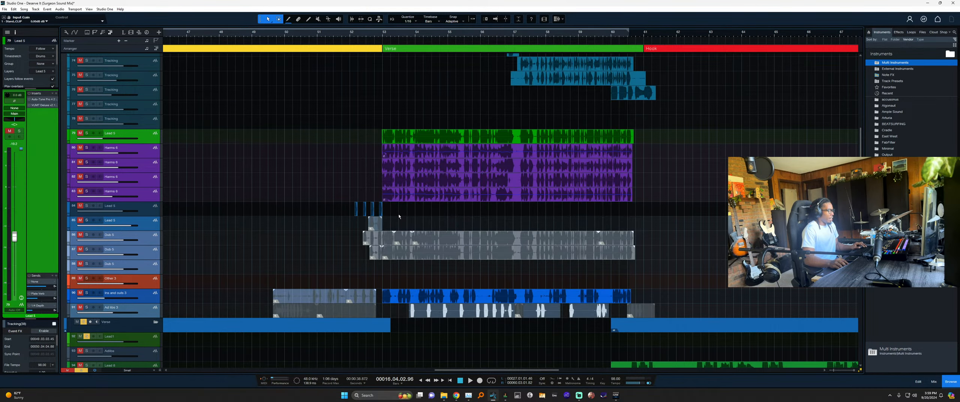
key("shift+t")
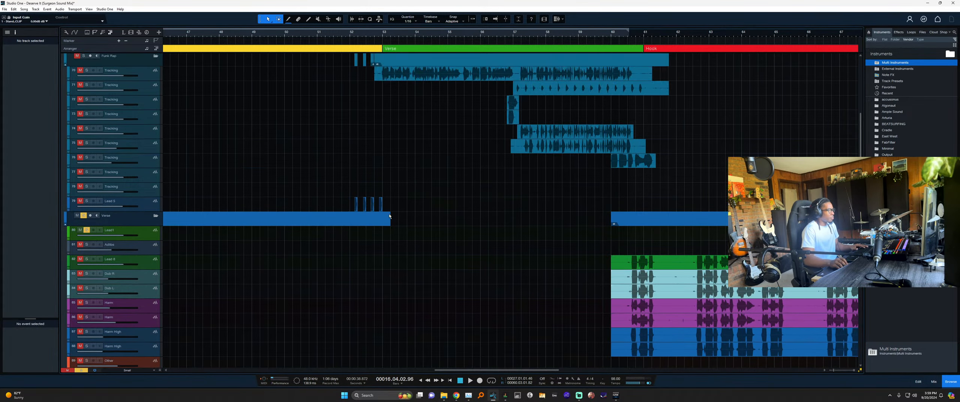
Delete the empty Tracking tracks, leaving the first Tracking track selected.
scroll(390, 216, "up", 3)
scroll(240, 218, "down", 5)
left_click(158, 230)
left_click(158, 206, "shift")
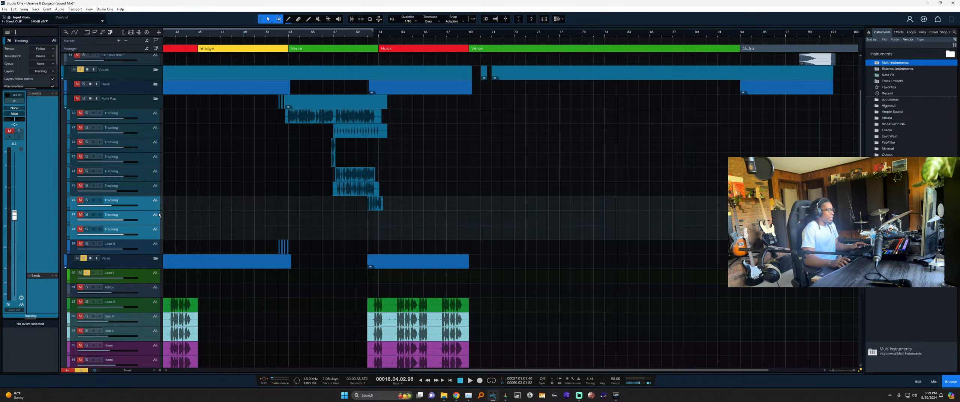
key("shift+t")
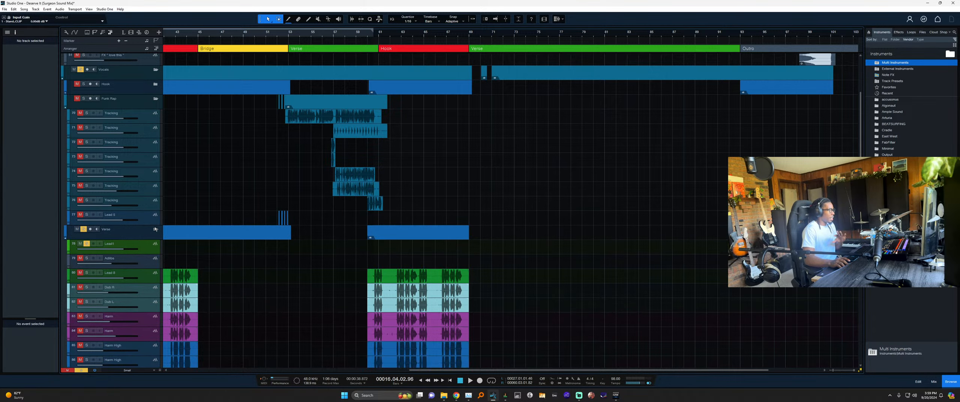
left_click(130, 117)
Rename tracks 70 and 71 to Rap Lead and Adlibs.
double_click(115, 113)
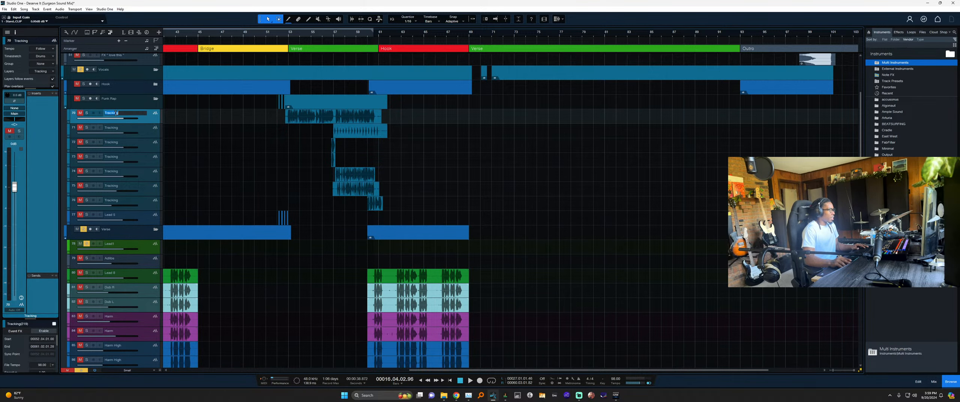
type("Rap")
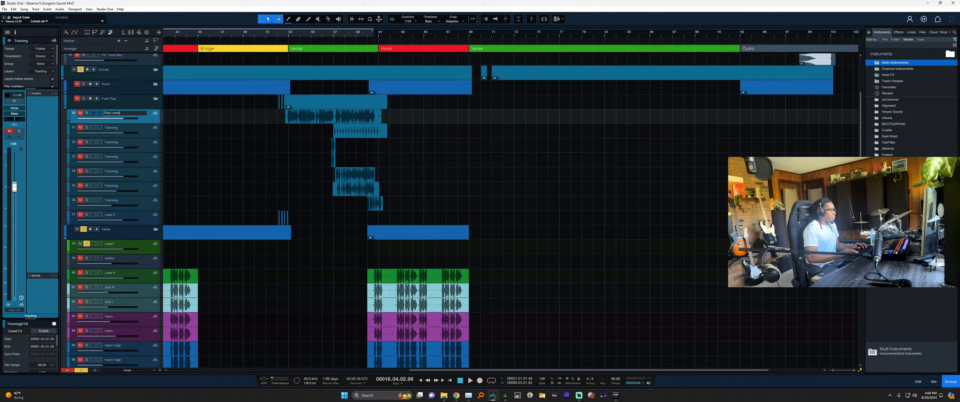
type(" Lead")
key("Return")
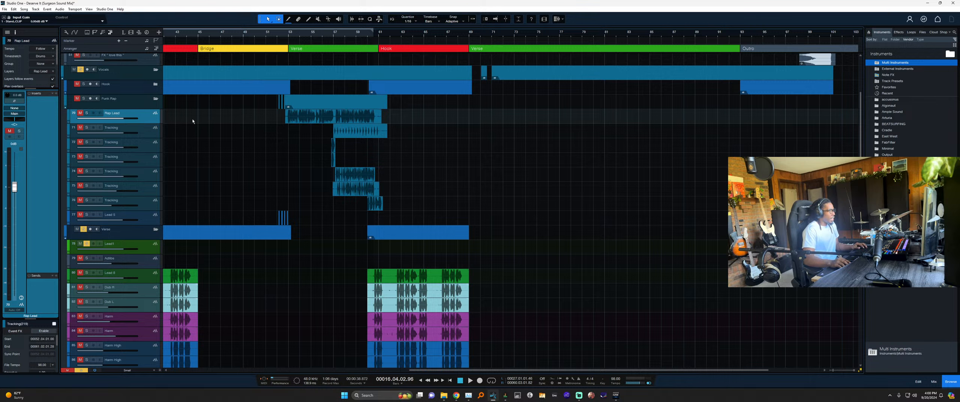
left_click(147, 130)
double_click(112, 128)
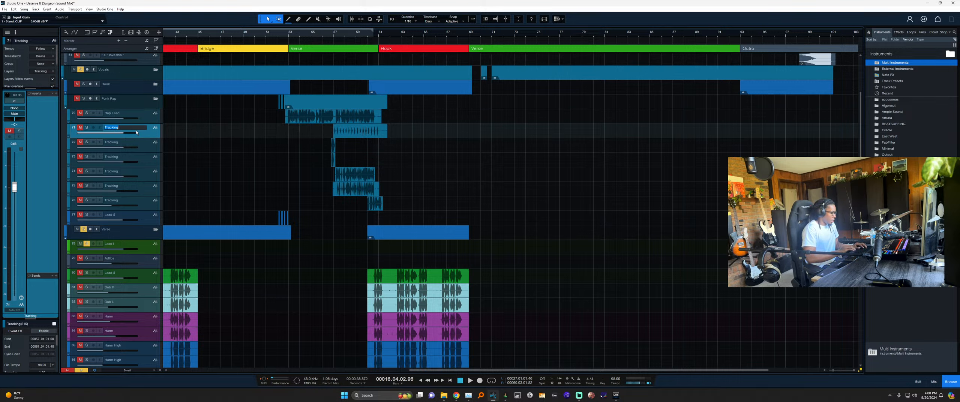
type("Adlibs")
key("Return")
Name tracks 72 and 73 Adlib 2 and Adlib 3.
left_click(144, 146)
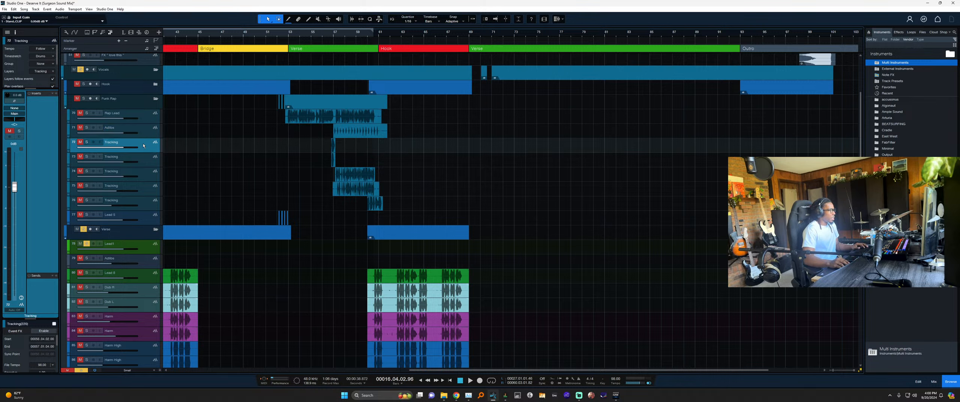
double_click(116, 145)
type("Adlibs")
key("Tab")
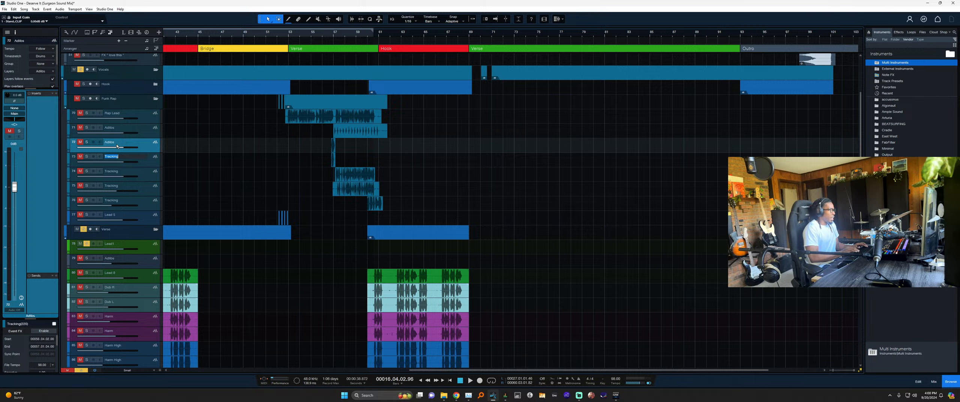
type("Adlib")
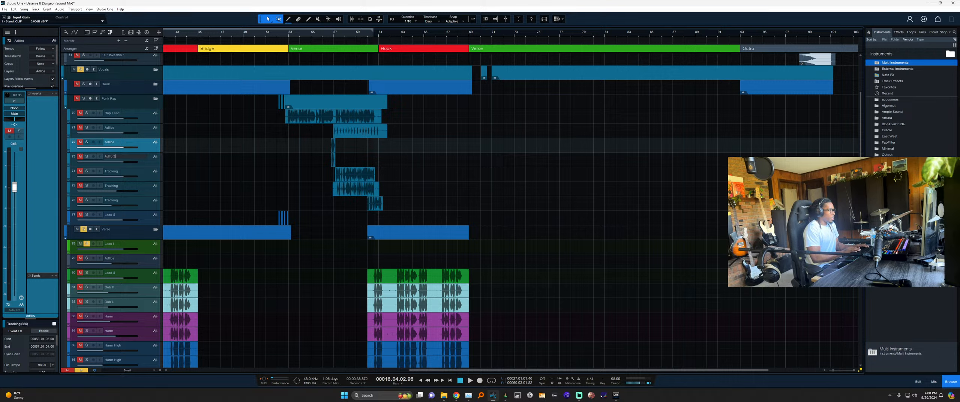
type(" 3")
double_click(117, 144)
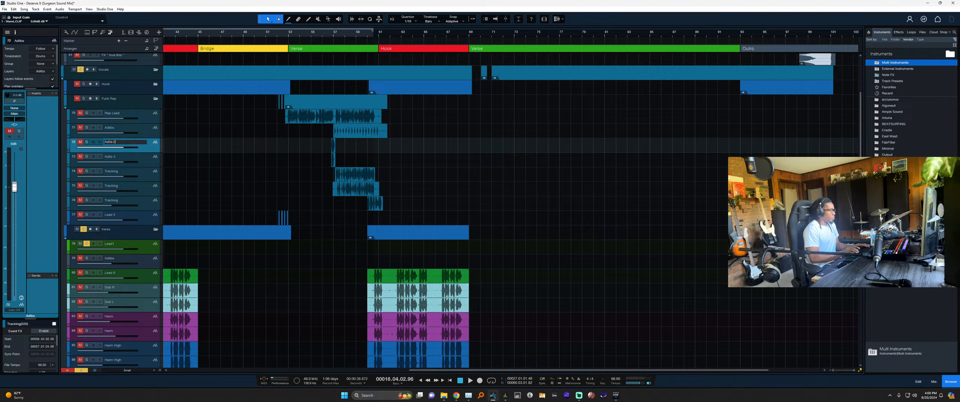
key("Return")
Name tracks 74 and 75 Rap Harm 1 and Rap Harm 2, fixing the capitalisation.
left_click(146, 160)
left_click(133, 174)
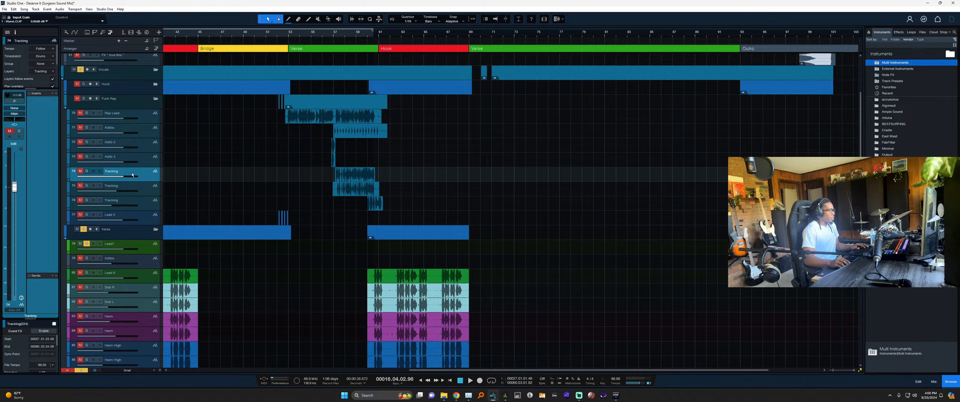
double_click(114, 172)
type("H")
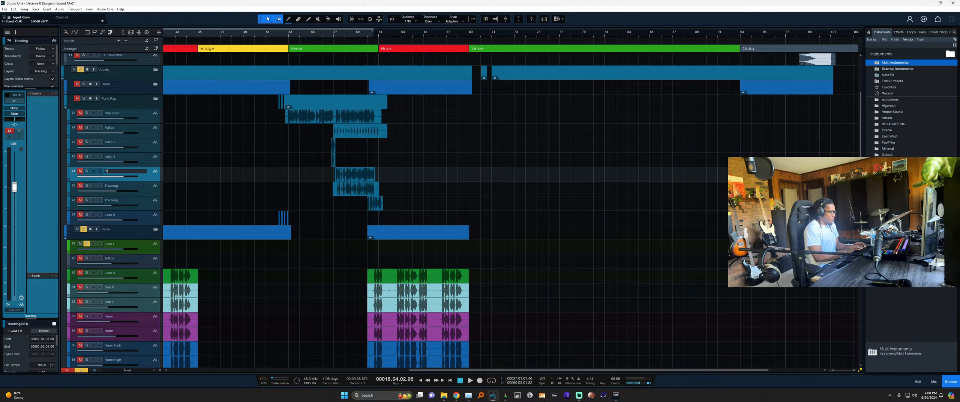
type("arm 1")
key("Tab")
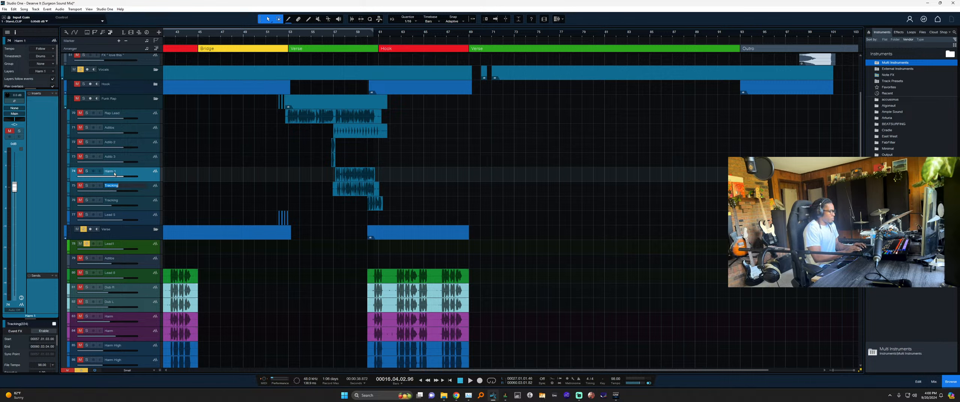
type("harm 2")
double_click(115, 172)
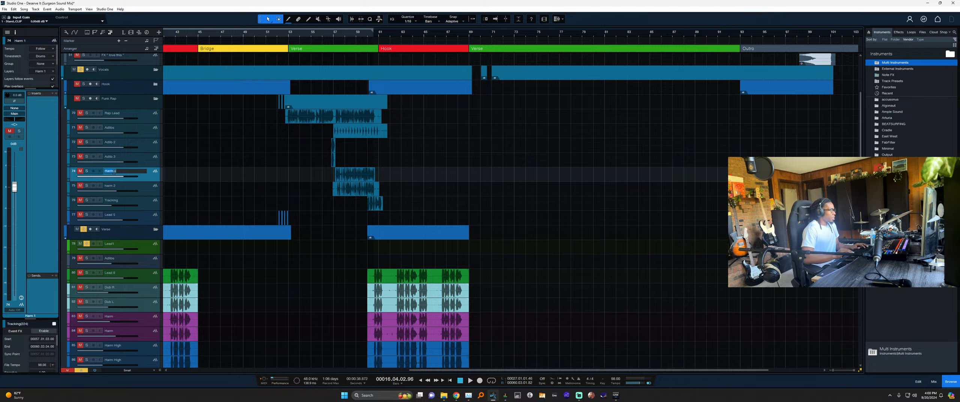
type("Rap HArm 1")
key("Tab")
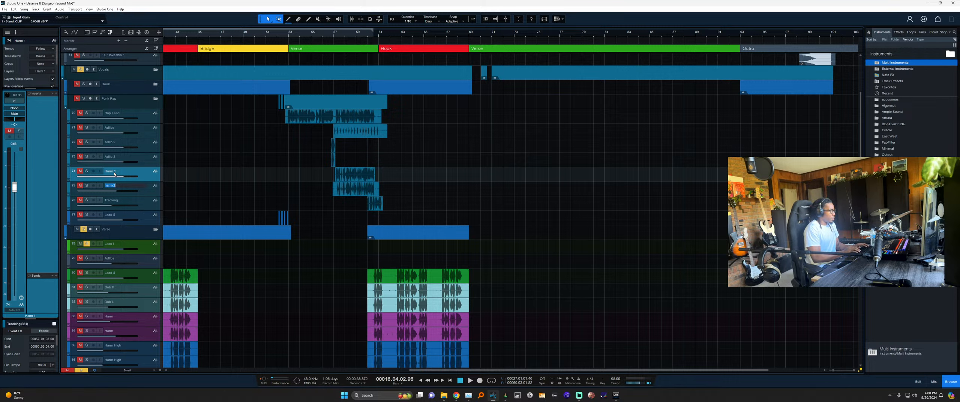
type("Rap Ha")
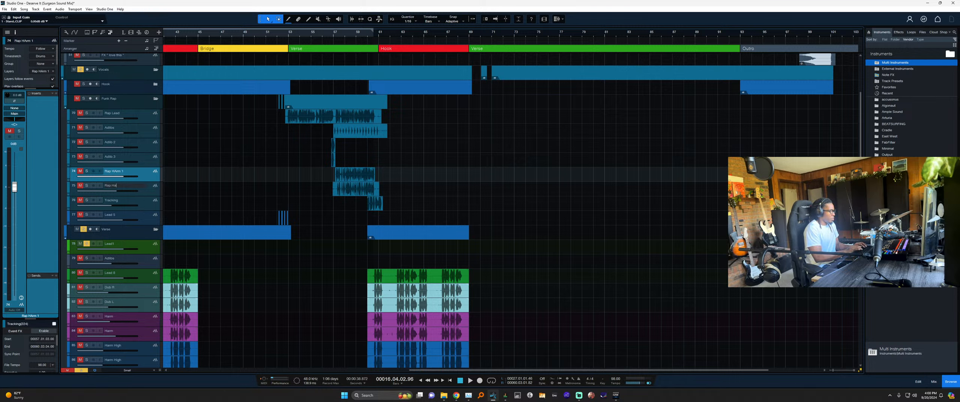
type("rm 2")
double_click(114, 171)
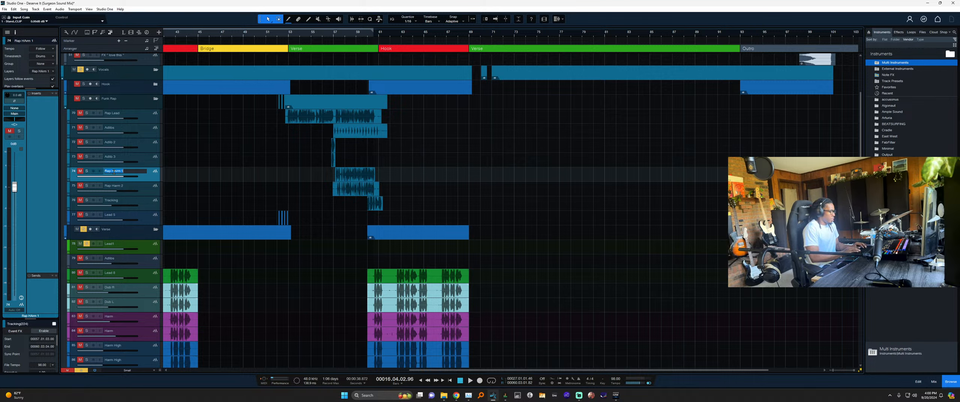
type("Ra")
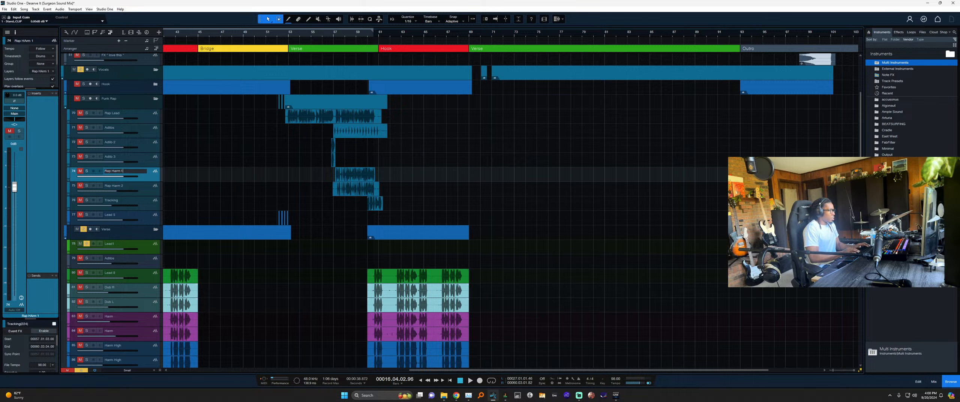
key("Return")
Select Rap Lead through Rap Harm 2, then open the remaining Tracking track's name for editing.
left_click(146, 182, "shift")
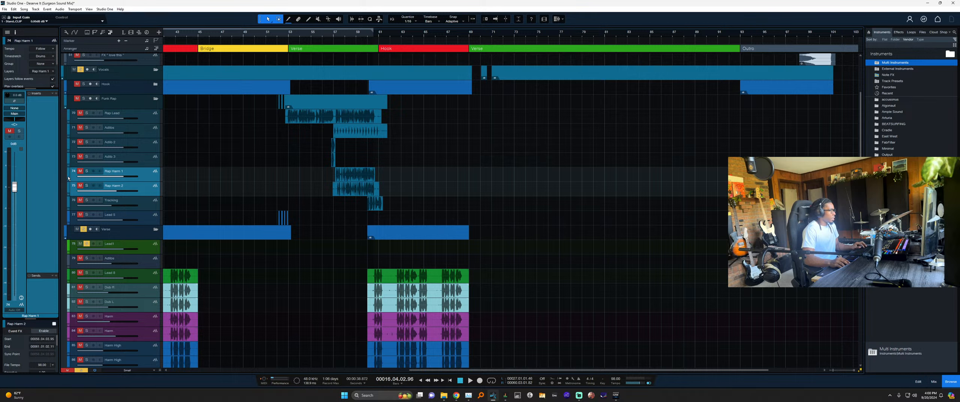
left_click(146, 121)
left_click(148, 193, "shift")
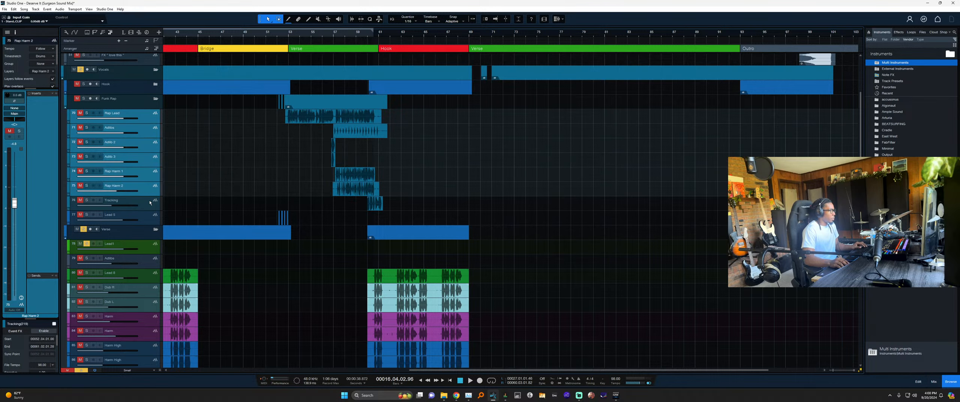
left_click(150, 205)
scroll(386, 203, "up", 8)
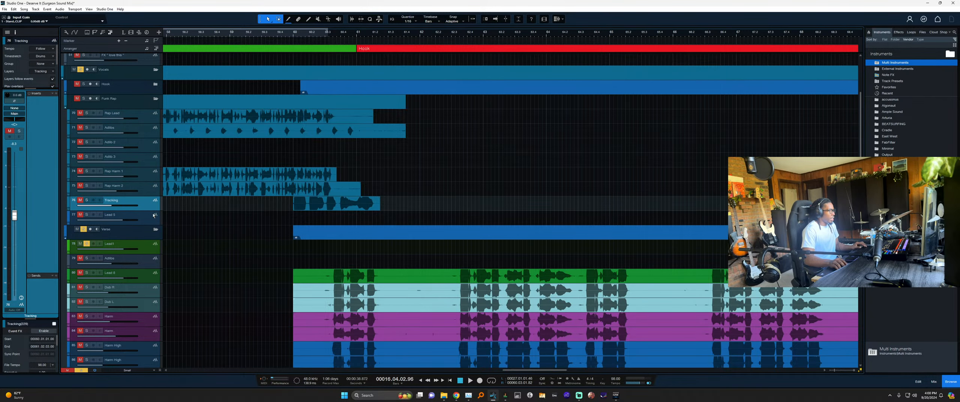
double_click(114, 201)
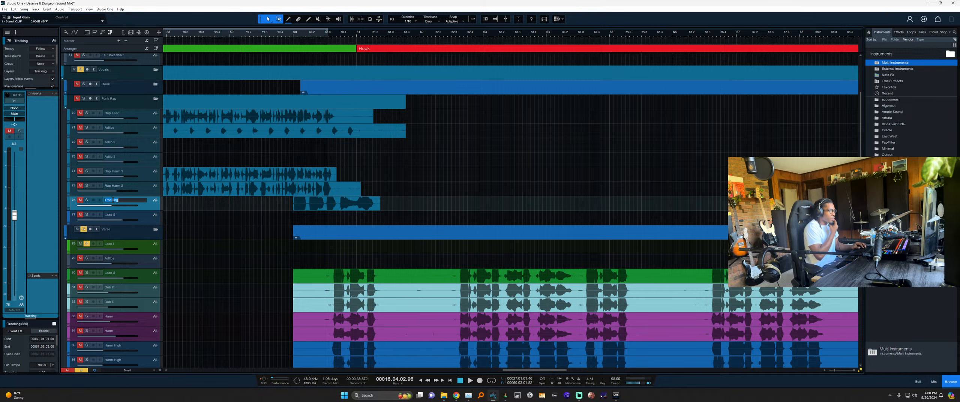
Name the Tracking track Adlibs 4.
type("Adlib")
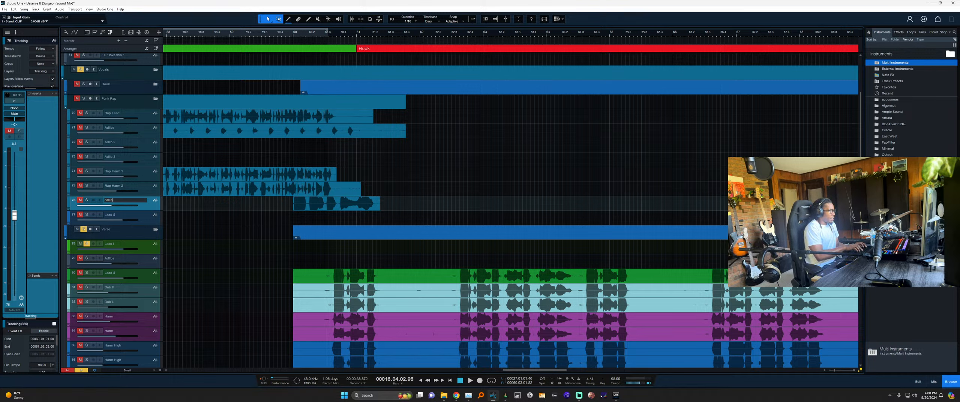
type("s 4")
key("Return")
right_click(113, 201)
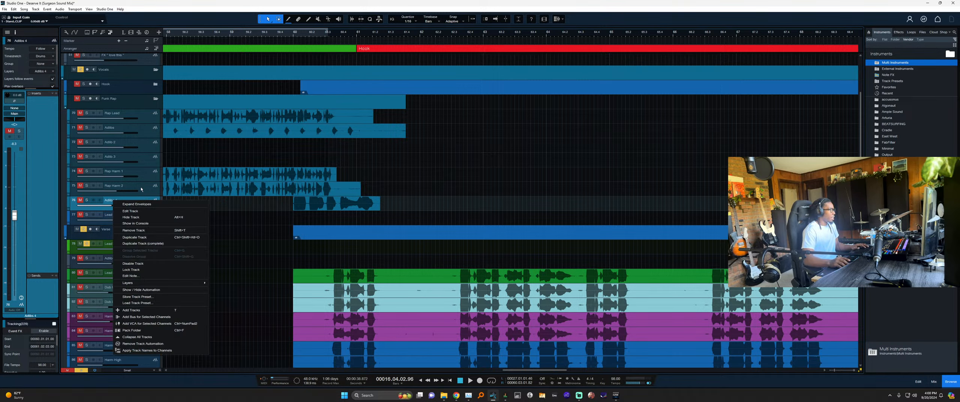
left_click(144, 194)
Move the three adlib tracks below Rap Harm 2, then all seven rap tracks below Bridge Harm 2.
left_click(144, 161)
left_click(142, 131, "shift")
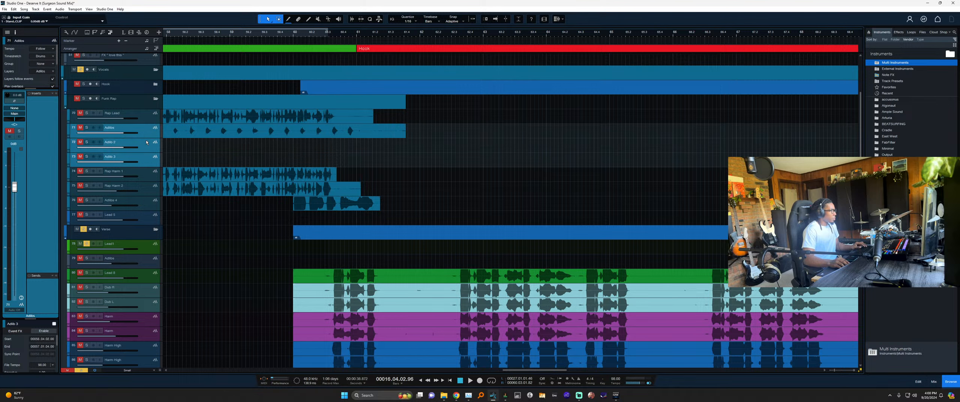
left_click_drag(142, 133, 137, 196)
left_click(170, 206)
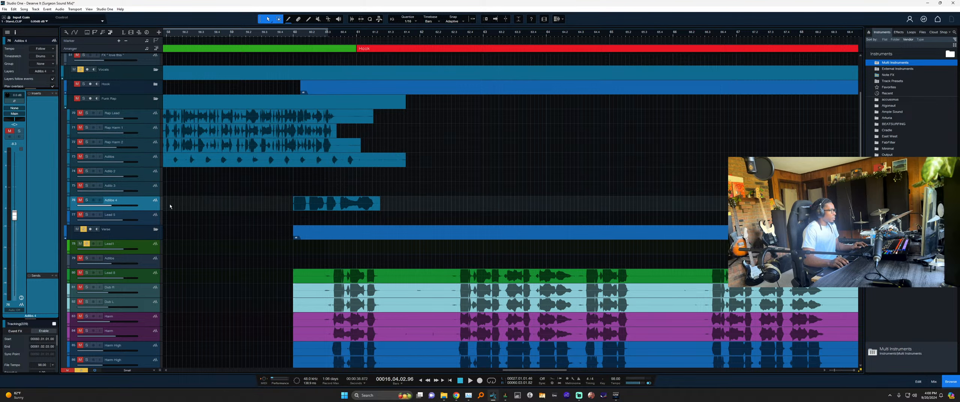
left_click(152, 120, "shift")
scroll(223, 156, "down", 6)
scroll(223, 156, "down", 2)
scroll(170, 141, "up", 1)
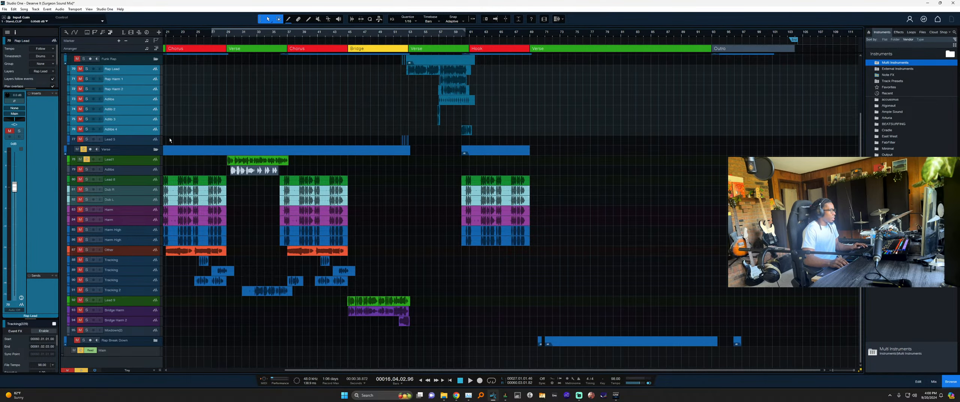
left_click_drag(150, 129, 155, 325)
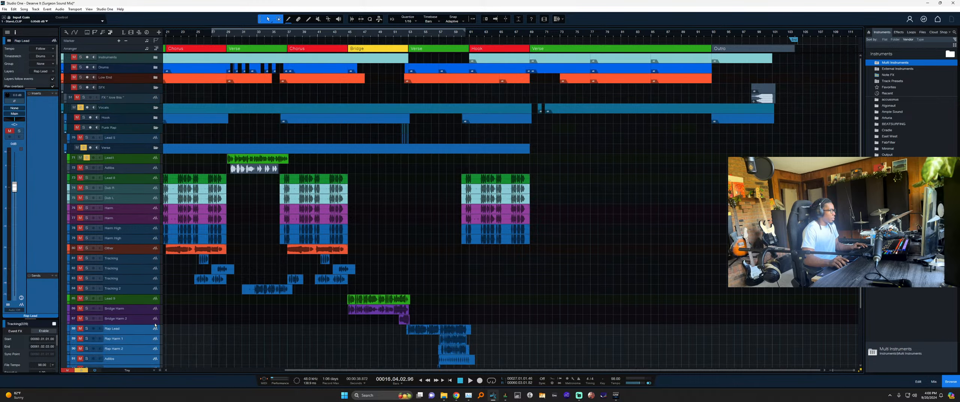
scroll(155, 325, "down", 1)
scroll(142, 214, "up", 2)
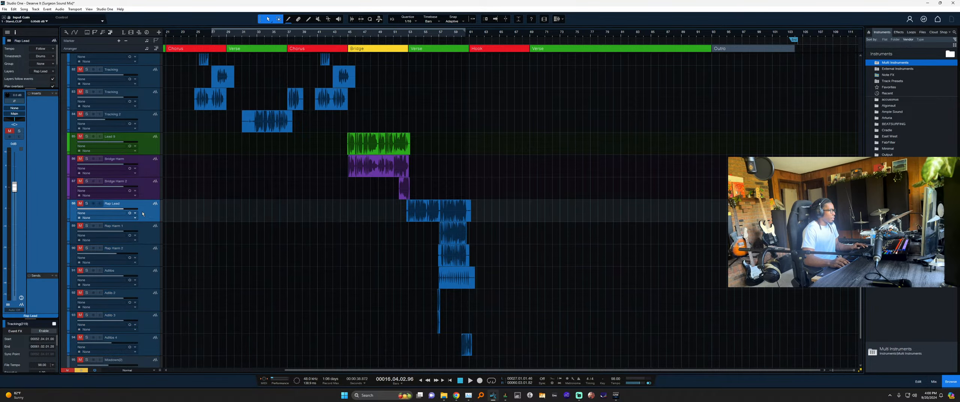
Colour Rap Lead green, Rap Harm 1–2 purple, and the four adlib tracks slate grey.
left_click(68, 212)
left_click(92, 264)
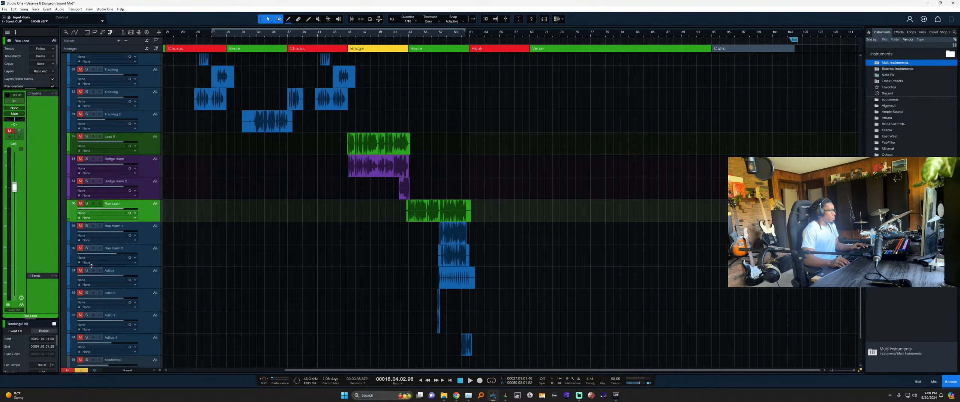
left_click(145, 232)
scroll(145, 231, "down", 3)
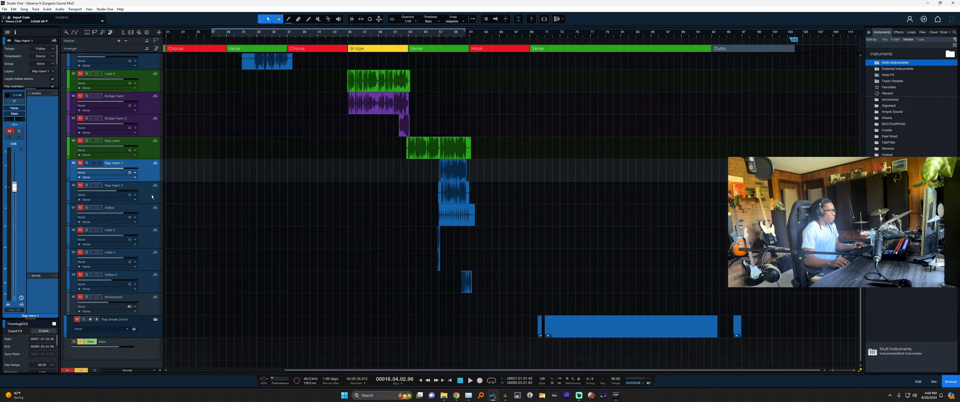
left_click(76, 190, "shift")
left_click(70, 176)
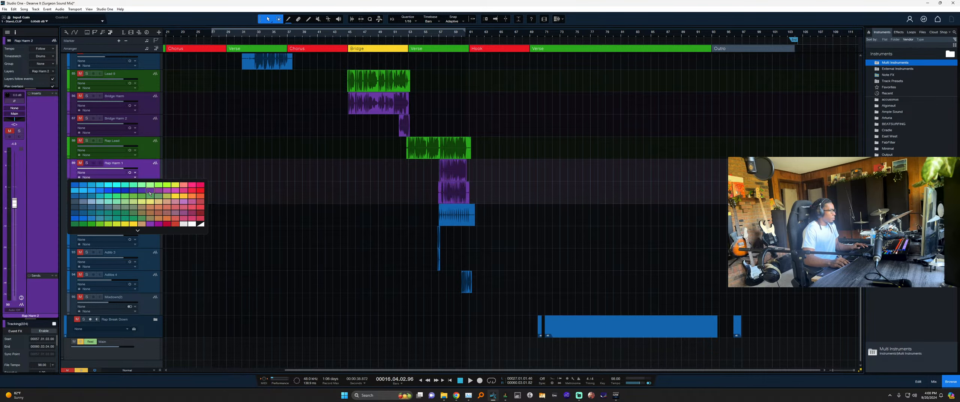
left_click(147, 196)
left_click(147, 212)
left_click(74, 279, "shift")
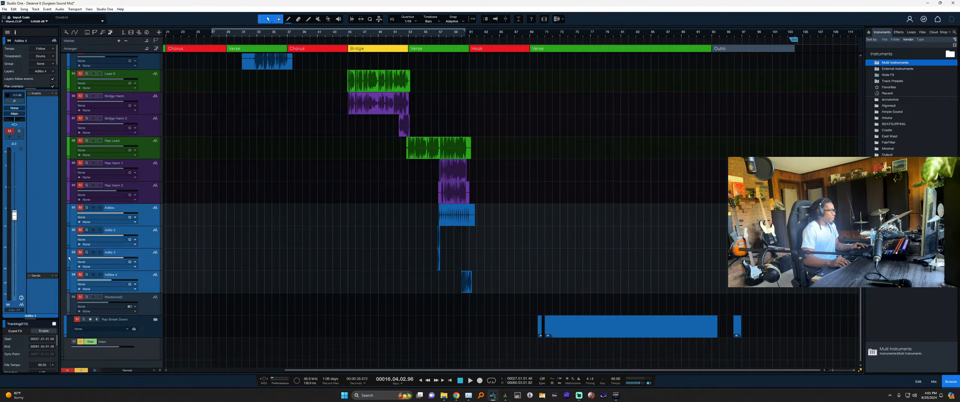
left_click(69, 258)
left_click(75, 276)
Rename the Mixdown(2) track to Rev Vox.
left_click(240, 244)
left_click(264, 237)
left_click(267, 225)
scroll(267, 234, "down", 2)
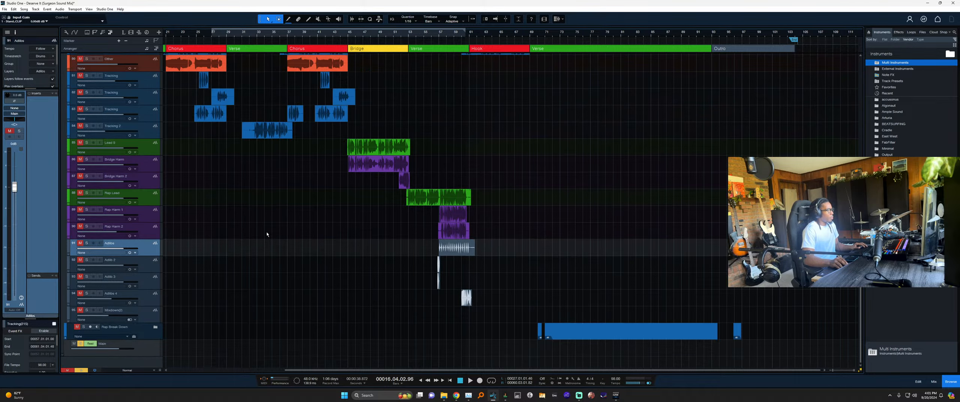
scroll(268, 234, "up", 8)
scroll(267, 234, "down", 7)
left_click(119, 327)
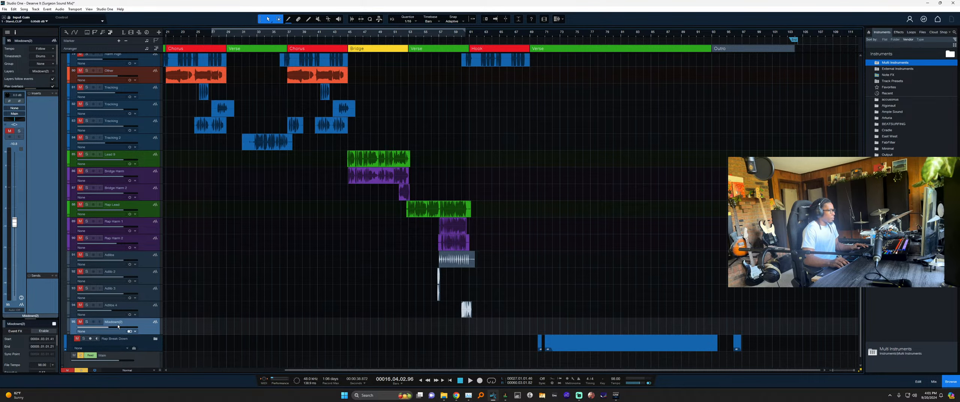
double_click(118, 322)
type("Rev Vox")
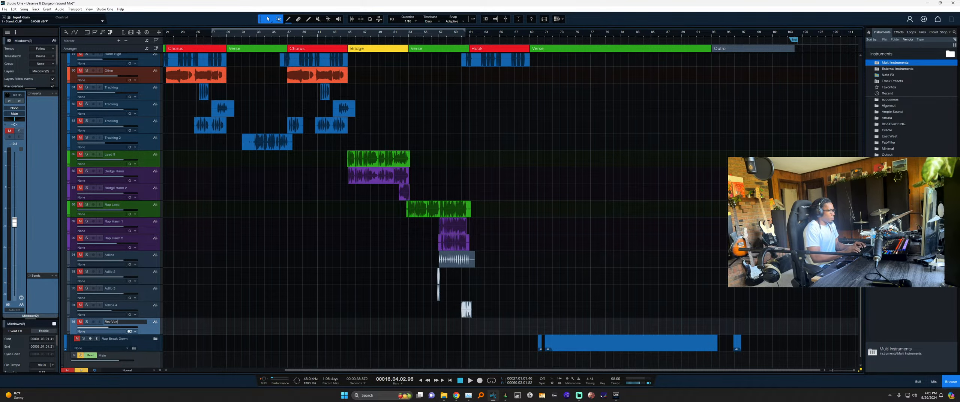
key("Return")
scroll(232, 300, "up", 5)
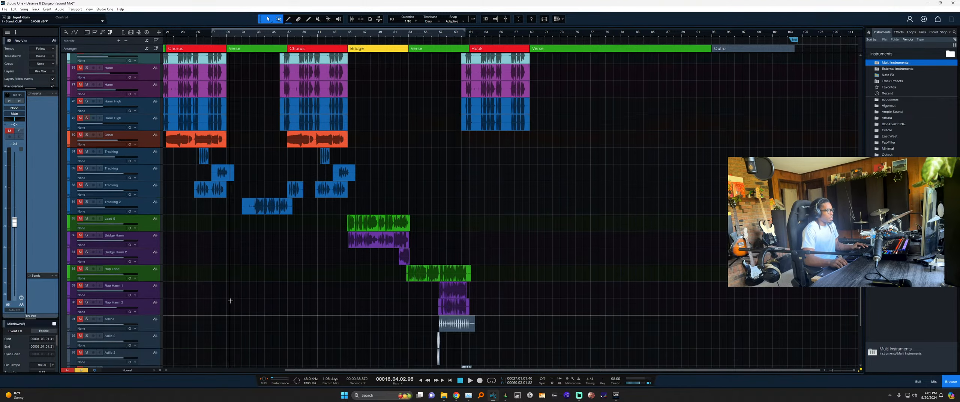
scroll(232, 301, "up", 3)
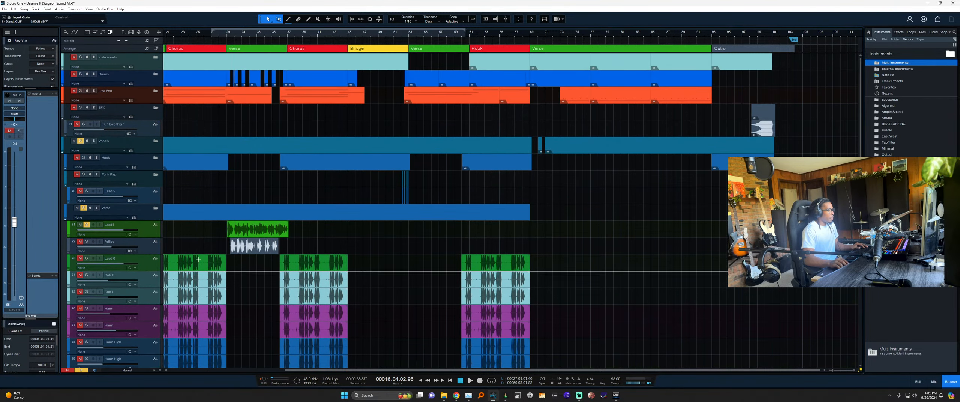
Delete the Funk Rap folder with Lead 5, then the Hook folder with its tracks.
left_click(150, 198)
left_click(150, 183)
key("Delete")
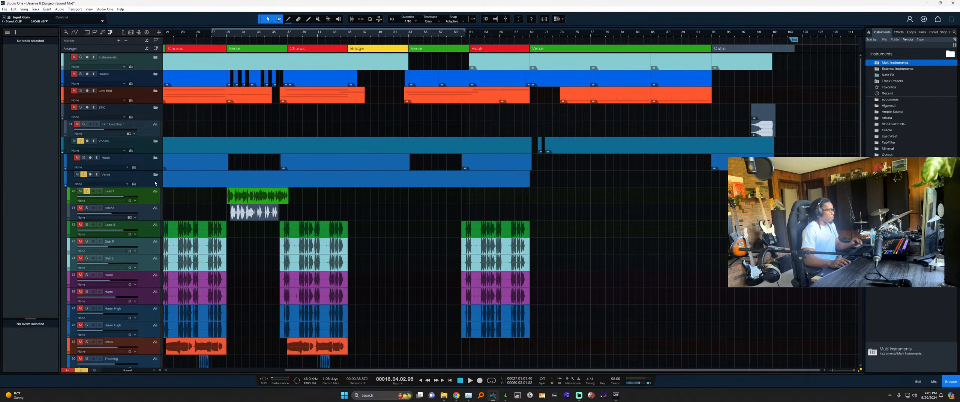
left_click(156, 159)
scroll(222, 193, "down", 3)
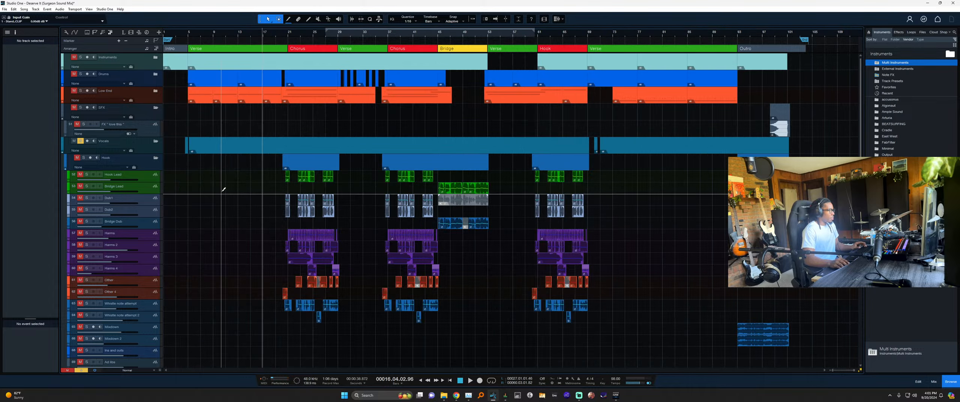
scroll(223, 193, "down", 3)
scroll(318, 210, "up", 2)
scroll(271, 224, "up", 3)
left_click(176, 278)
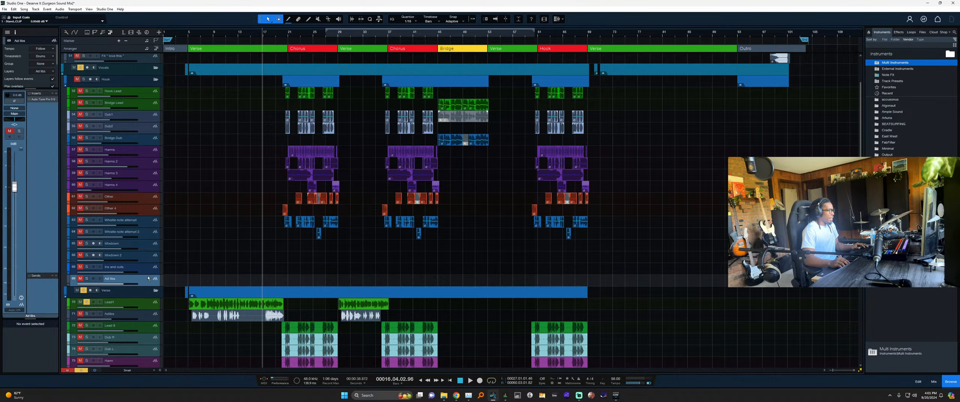
scroll(193, 206, "up", 3)
left_click(138, 131)
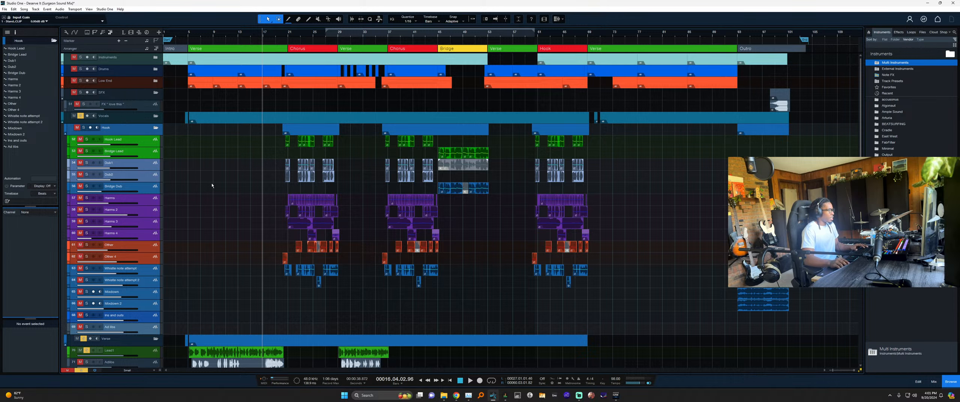
key("Delete")
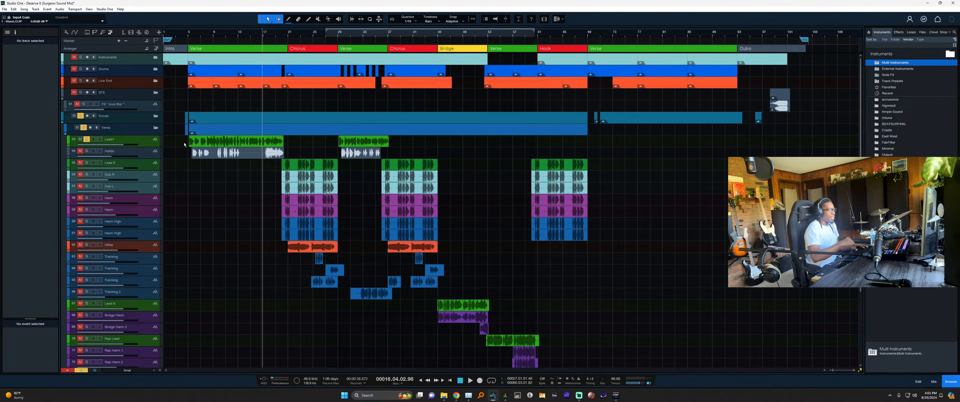
In Rap Break Down, delete the unused Lead 2 to Ad libs 2 tracks and empty Tracking tracks 80–89.
scroll(274, 186, "down", 5)
scroll(298, 205, "down", 1)
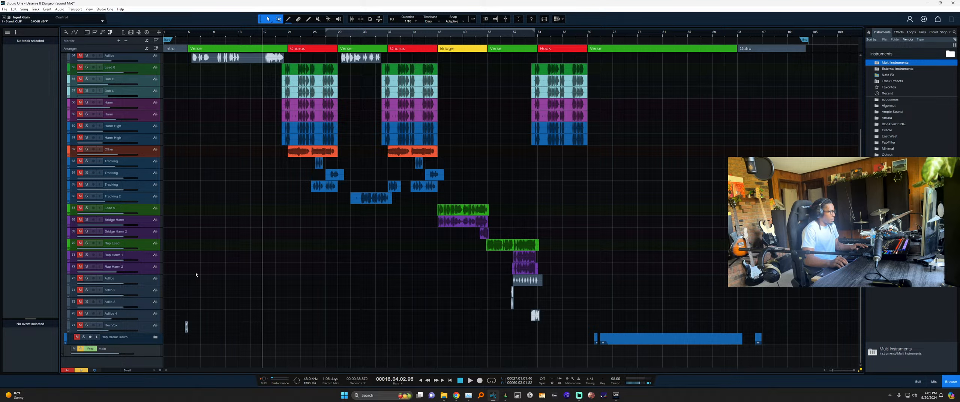
left_click(155, 337)
scroll(316, 300, "down", 3)
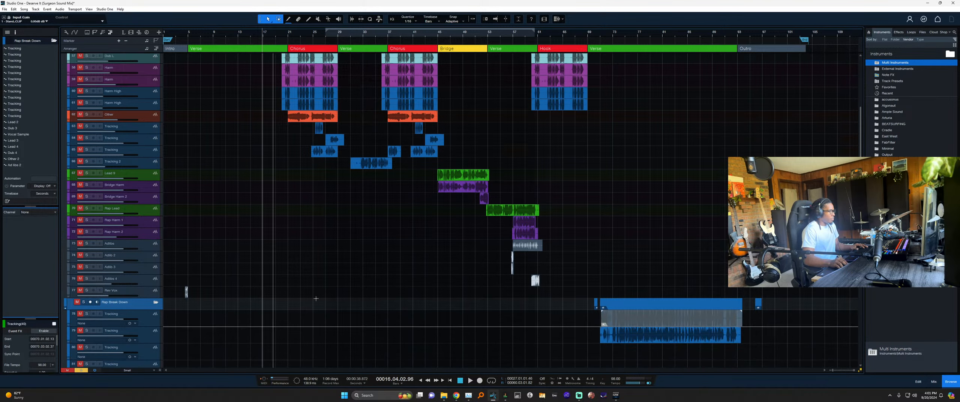
scroll(262, 280, "down", 4)
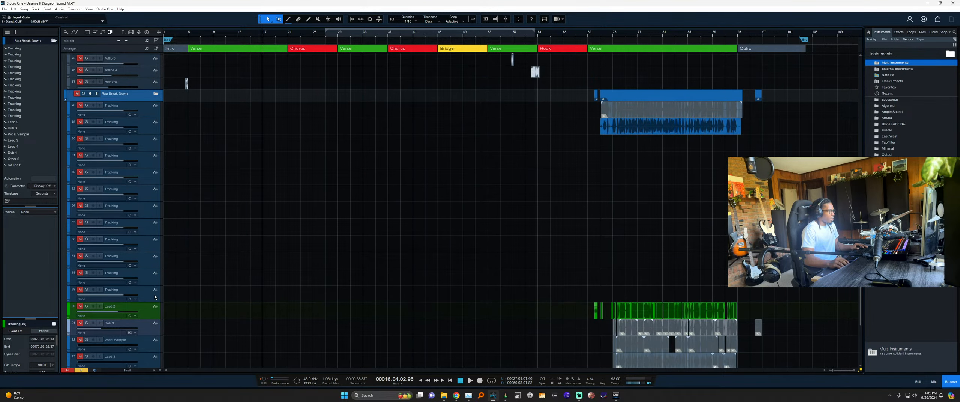
left_click(151, 306)
scroll(150, 322, "down", 3)
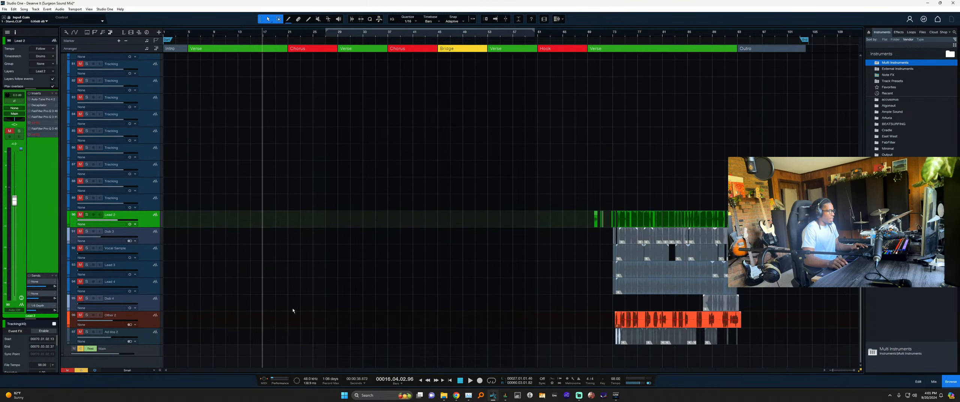
left_click(148, 339)
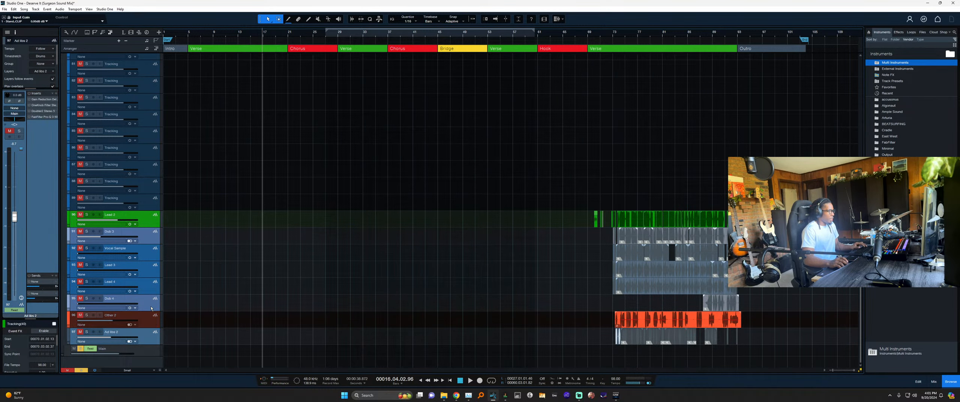
key("Delete")
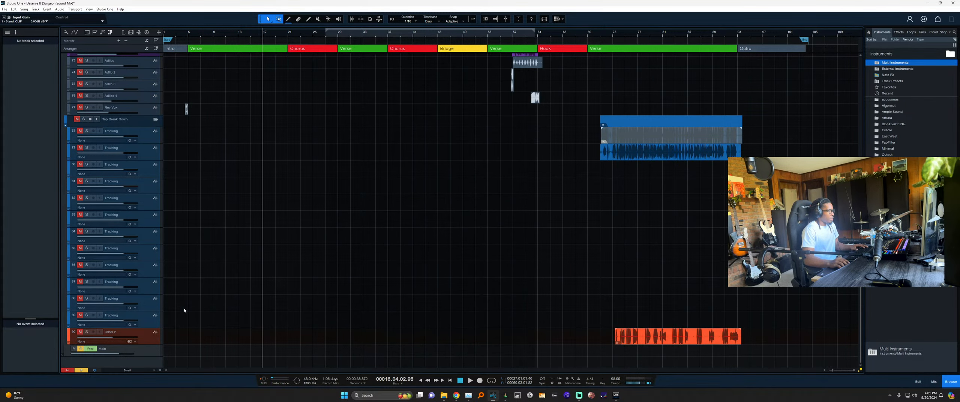
left_click(157, 168, "shift")
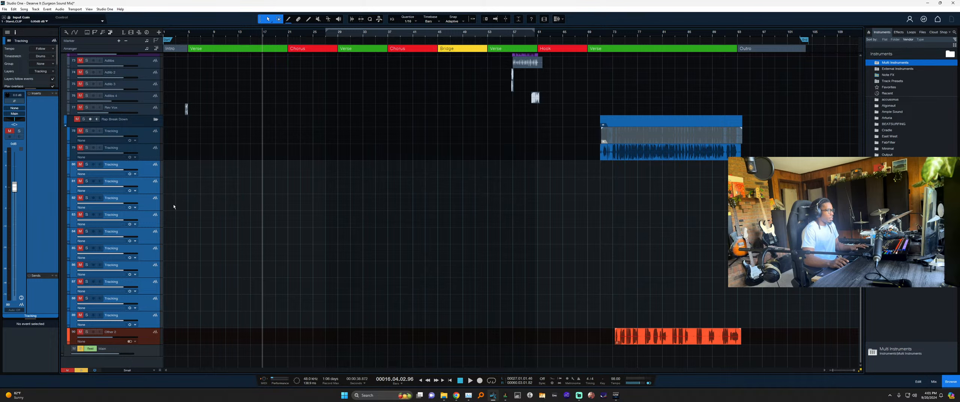
key("Delete")
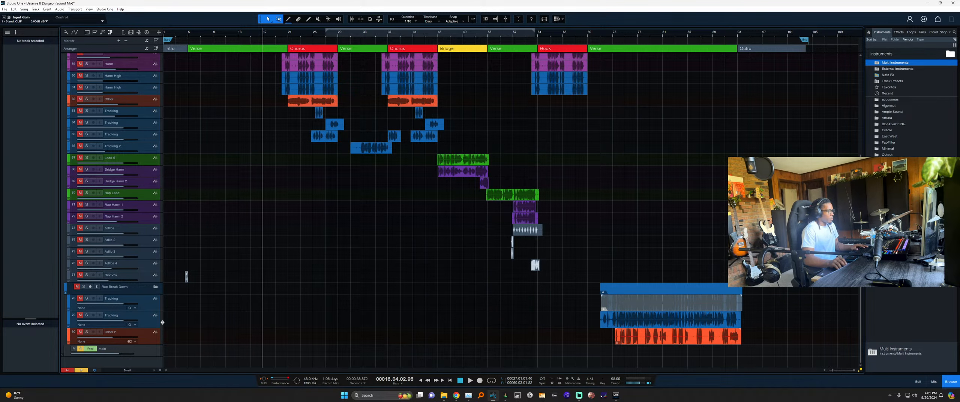
Move the lower of the two remaining Tracking tracks above the other.
left_click(153, 305)
left_click(153, 319)
left_click(153, 306)
left_click_drag(153, 319, 154, 311)
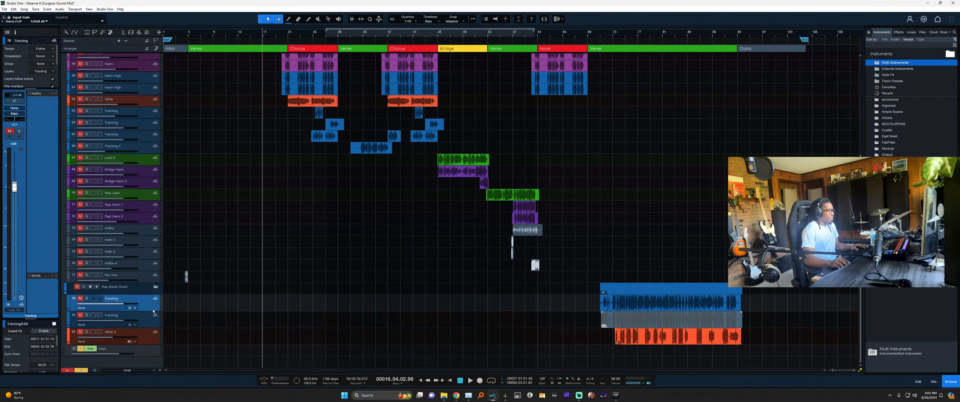
double_click(114, 297)
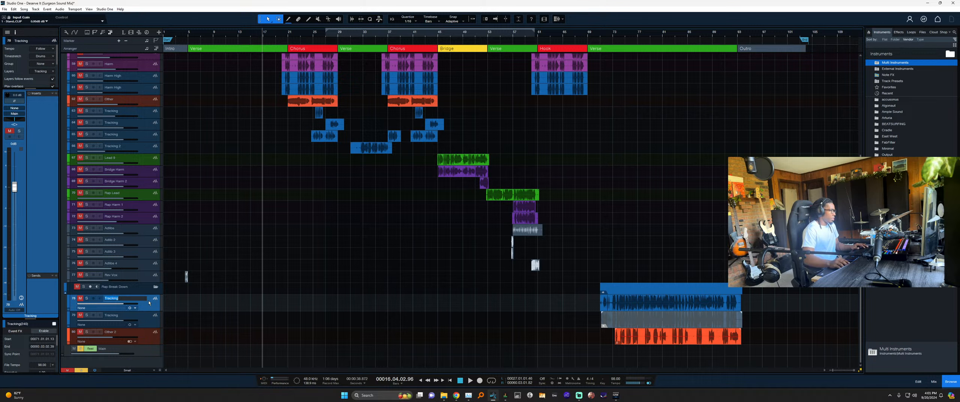
Move the late rap clip onto Rap Lead, move Other 2 above Rev Vox, and colour it orange.
key("Return")
left_click_drag(669, 305, 652, 195)
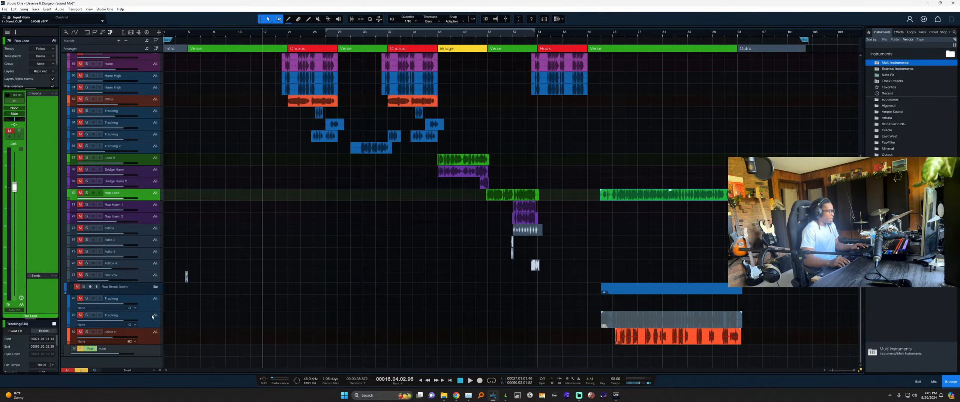
left_click_drag(146, 333, 143, 275)
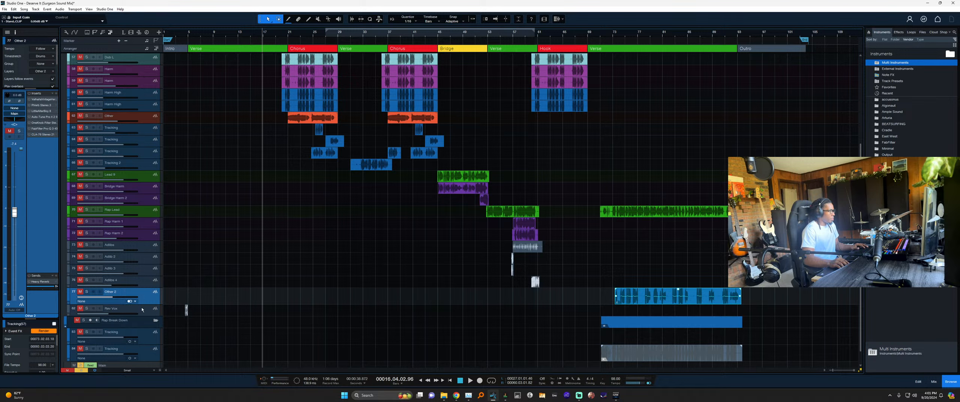
left_click(68, 297)
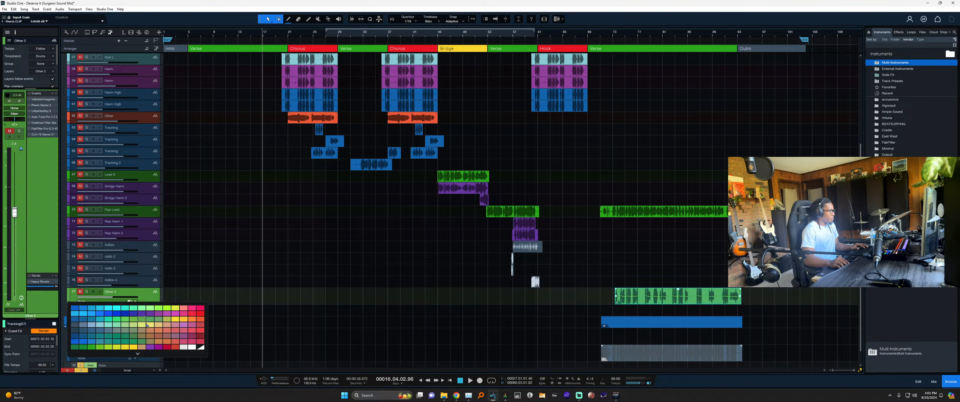
left_click(200, 317)
Move the remaining Tracking take beneath Rap Lead and rename it Rap Lead Alt.
scroll(210, 273, "down", 1)
scroll(211, 274, "down", 1)
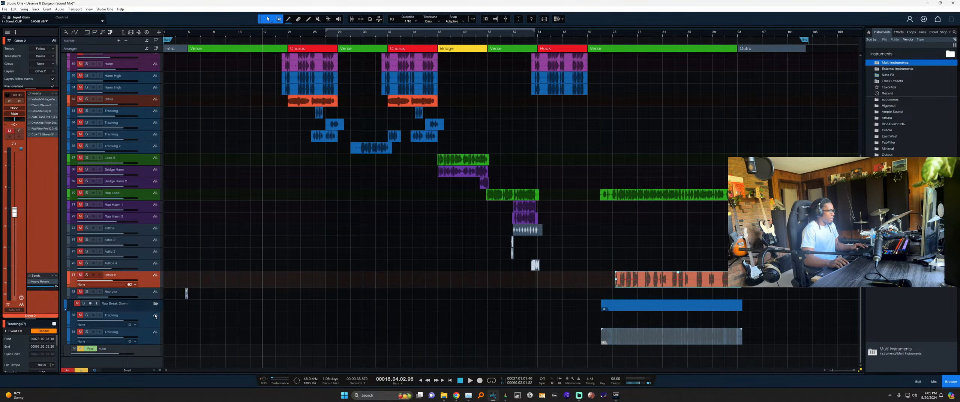
left_click_drag(146, 334, 135, 205)
double_click(117, 224)
type("Rap Lead Alt")
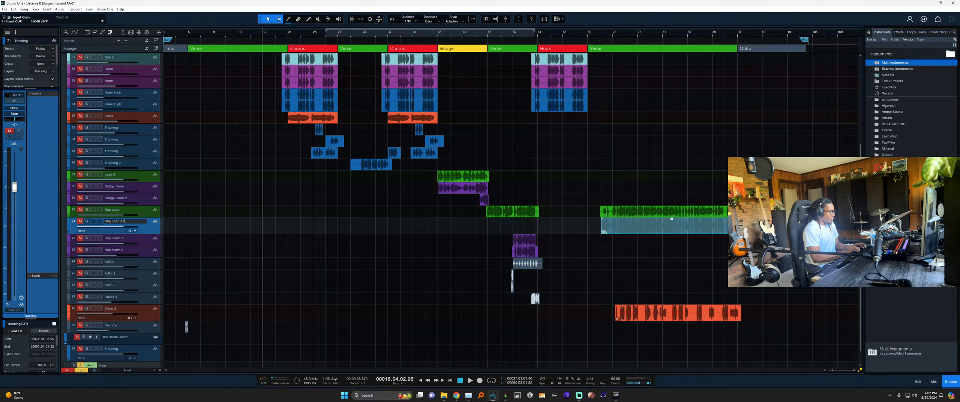
key("Return")
Turn the Rap Lead Alt volume all the way down and hide the track.
key("shift+e")
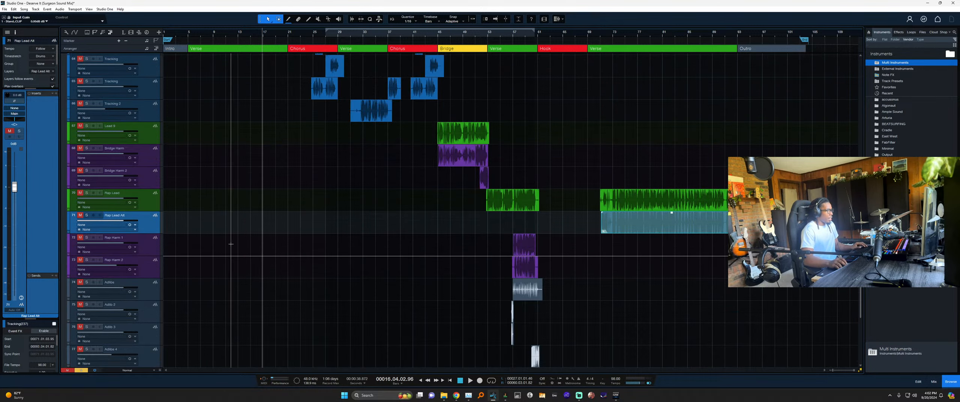
left_click_drag(127, 221, 144, 227)
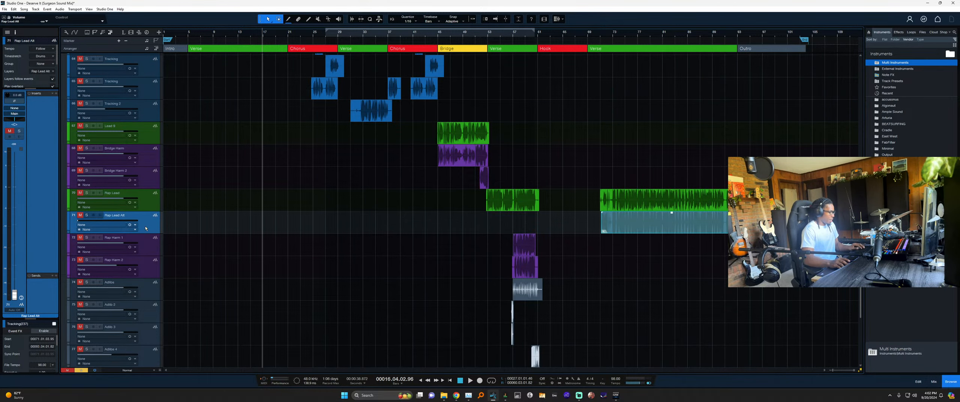
key("shift+h")
scroll(439, 275, "down", 3)
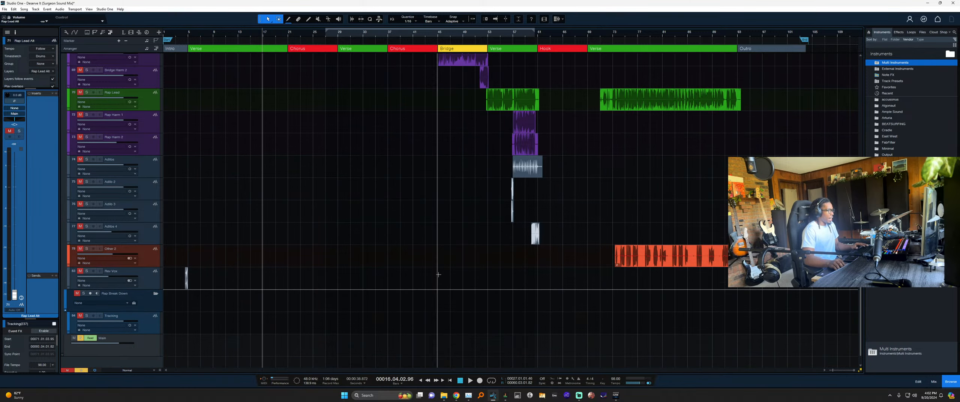
Delete the Rap Break Down folder along with its track.
left_click(150, 276)
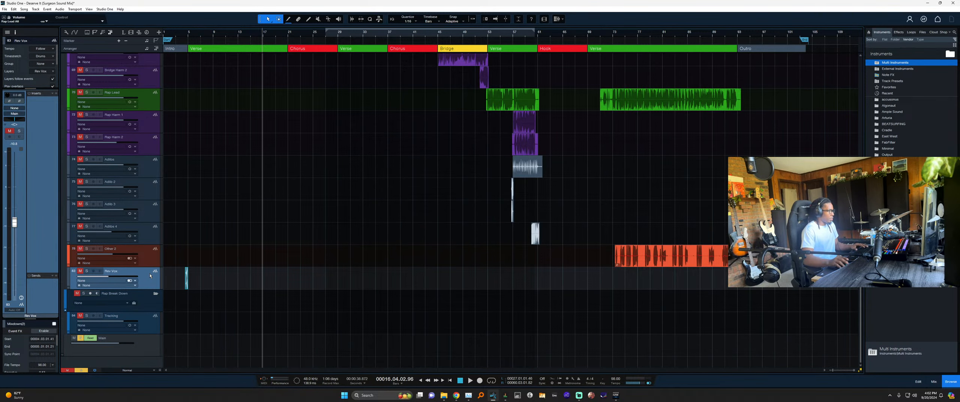
left_click(190, 311)
key("shift+h")
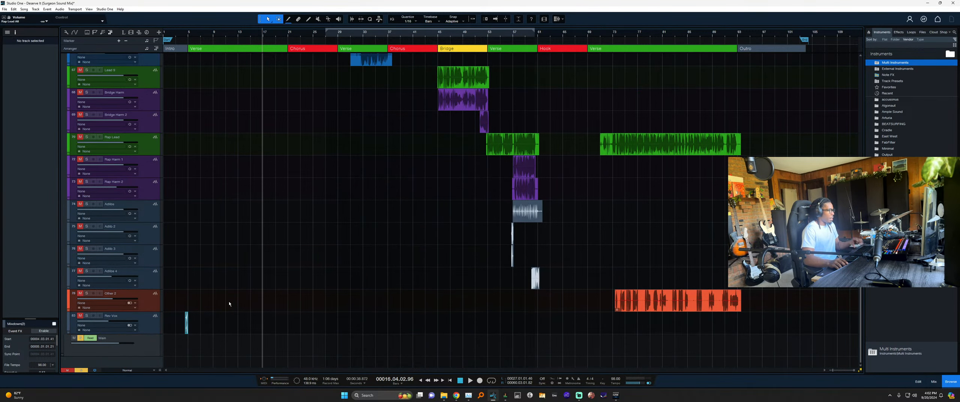
key("shift+w")
key("shift+w")
key("shift+w")
key("shift+e")
key("shift+e")
key("shift+e")
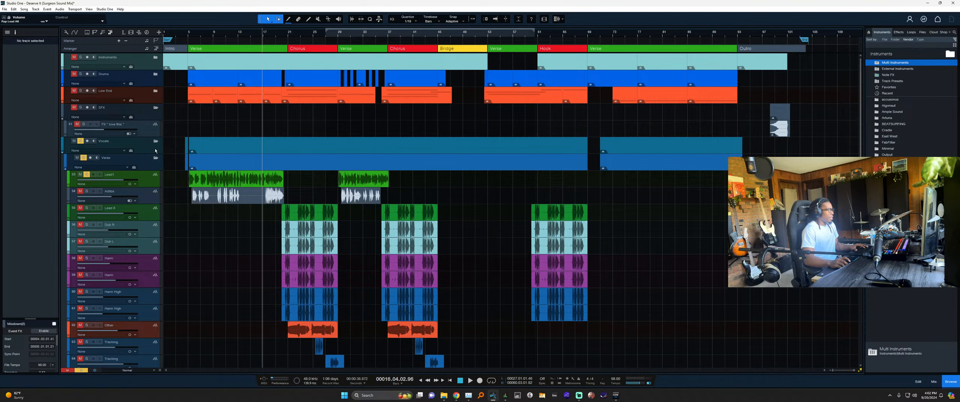
Collapse the Vocals folder and place it below the Verse track.
left_click(156, 142)
left_click(155, 142)
left_click(155, 159)
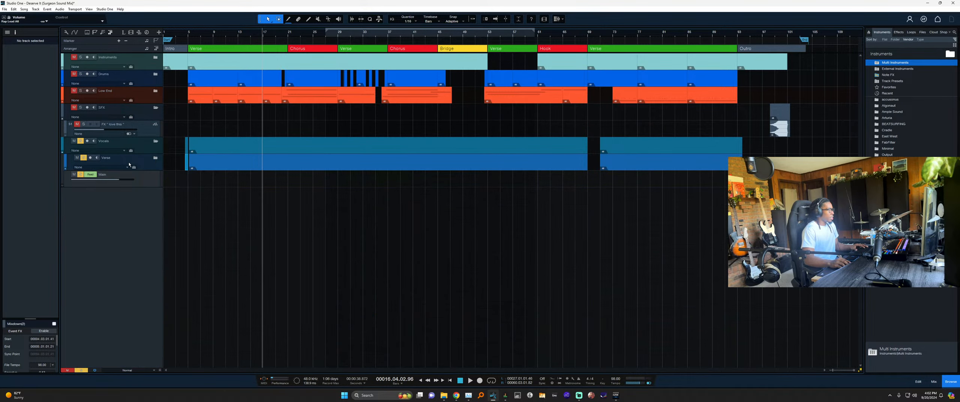
left_click_drag(141, 140, 150, 167)
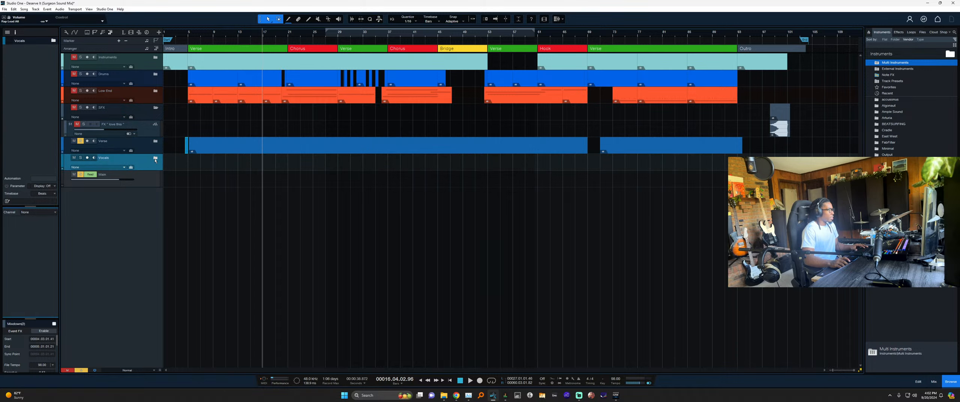
Try colouring the Verse folder turquoise, undo it, and collapse the folder again.
left_click(155, 142)
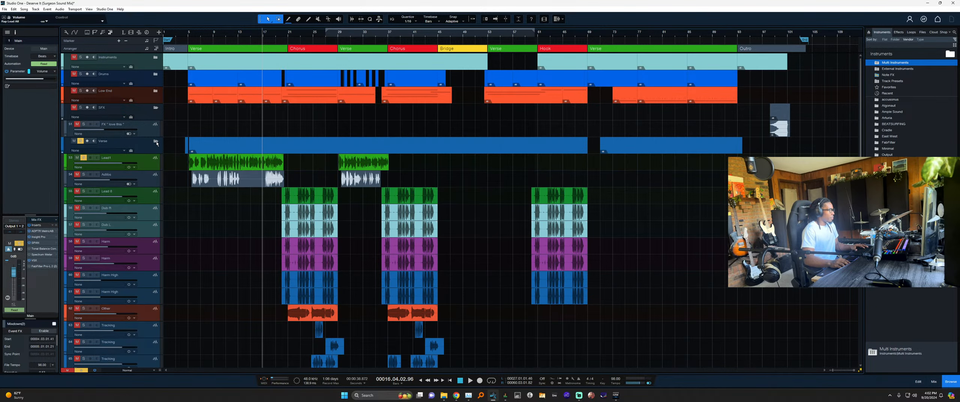
left_click(63, 149)
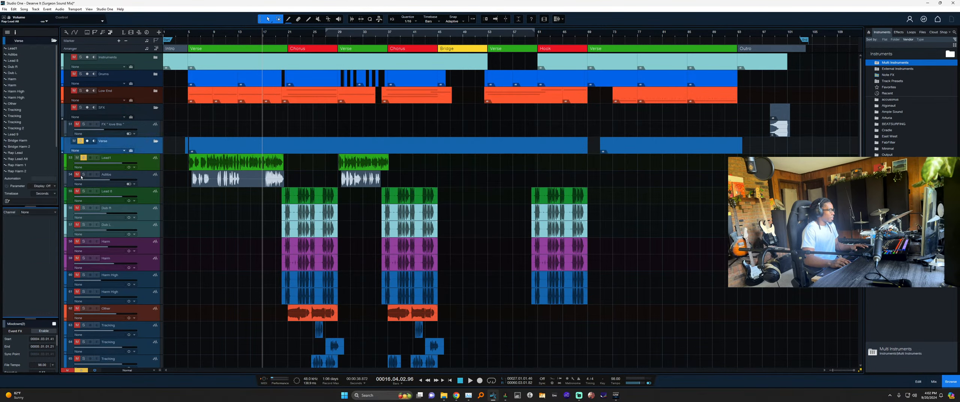
left_click(65, 147)
left_click(119, 157)
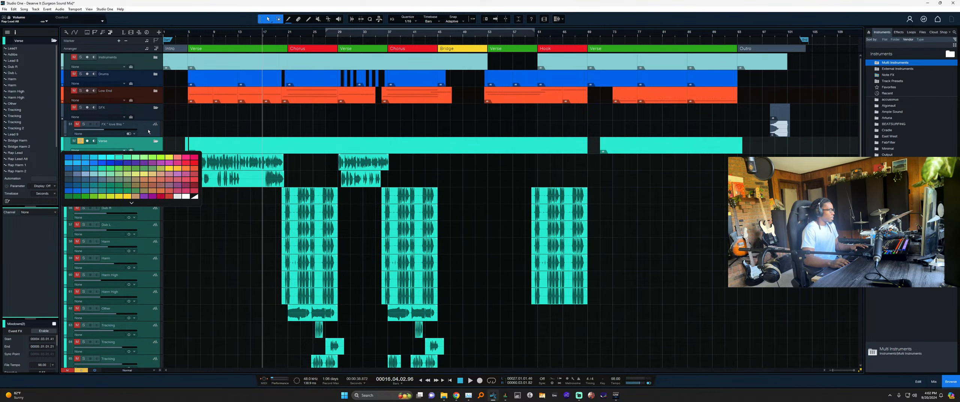
key("ctrl+z")
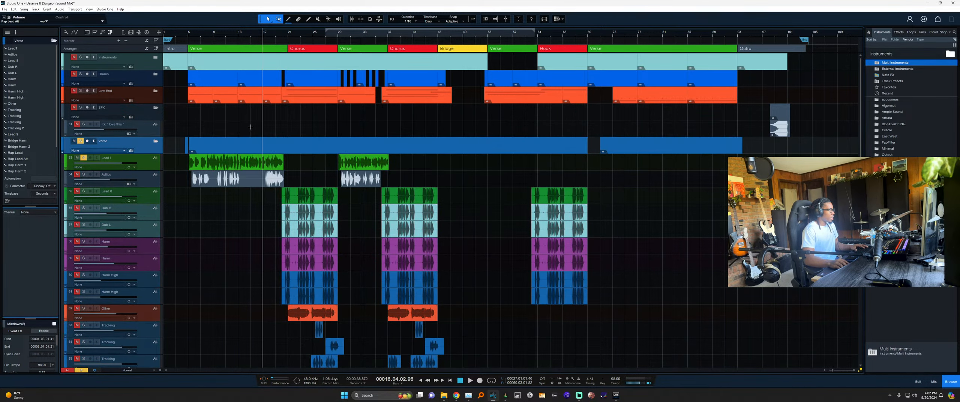
left_click(156, 142)
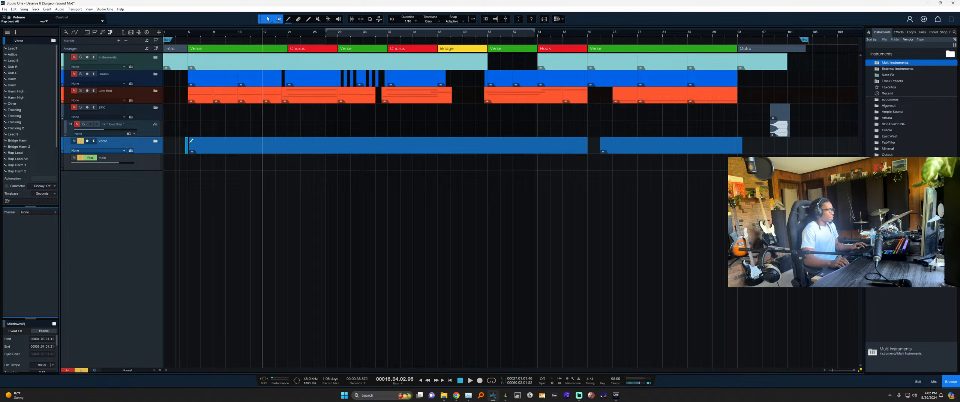
Move the FX track into the Drums folder, collapse Drums, and select the empty SFX folder.
scroll(206, 144, "up", 1)
left_click(157, 151)
left_click_drag(142, 155, 140, 89)
left_click(156, 80)
left_click(159, 125)
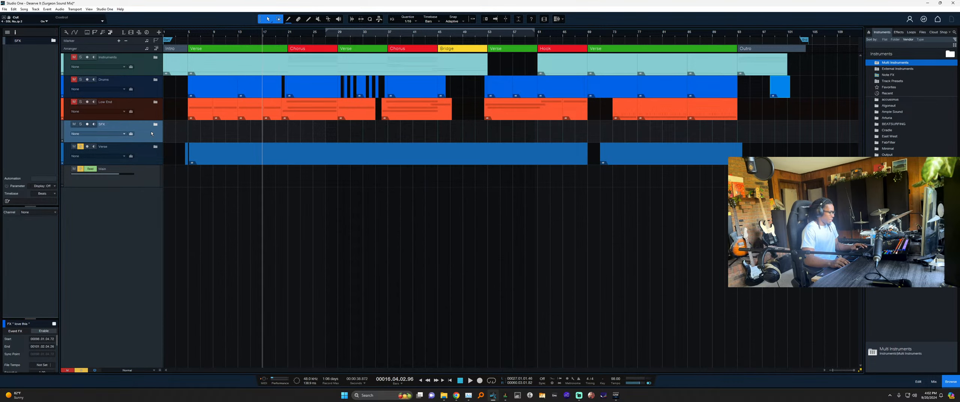
Delete the empty SFX folder and pack Instruments, Drums and Low End into a folder named Track Outs.
key("shift+t")
key("Up")
left_click(141, 60, "shift")
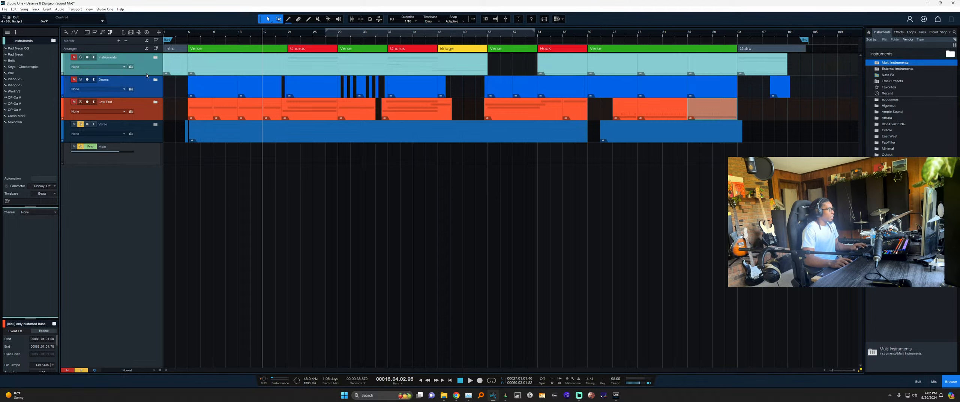
key("shift+f")
double_click(111, 57)
type("Track Outs")
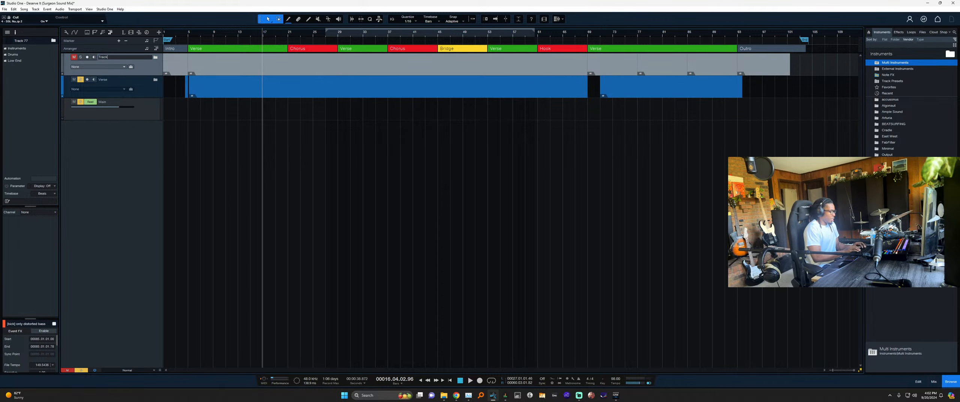
key("Return")
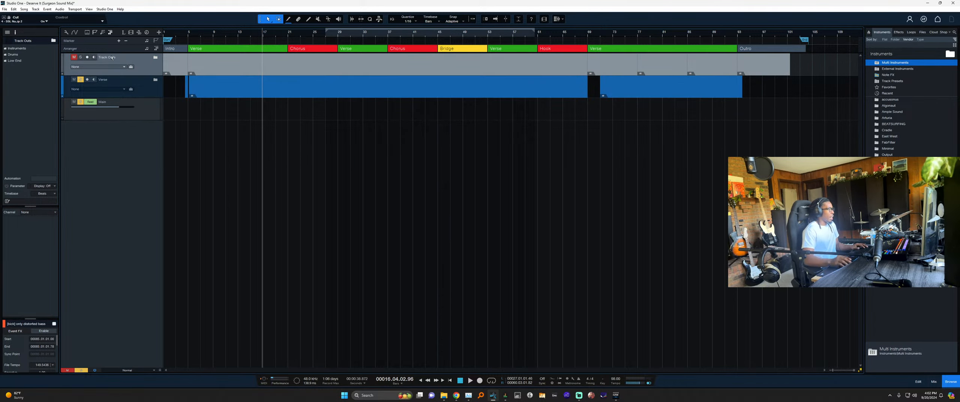
Rename the Verse folder to Vocals, clear all solos and mutes, and enlarge the tracks.
double_click(103, 80)
type("Vocals")
key("Return")
key("ctrl+shift+s")
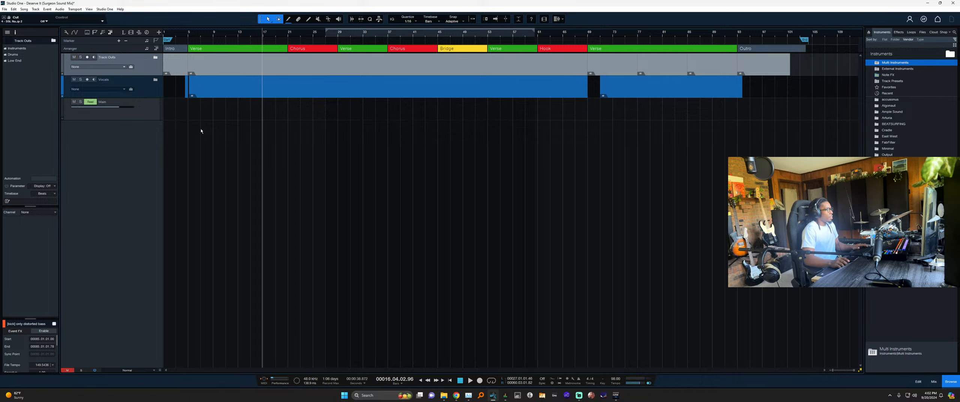
key("shift+e")
Select the Vocals and Track Outs folders, then mute the Main output and select the Main track.
left_click(153, 101)
left_click(152, 77, "shift")
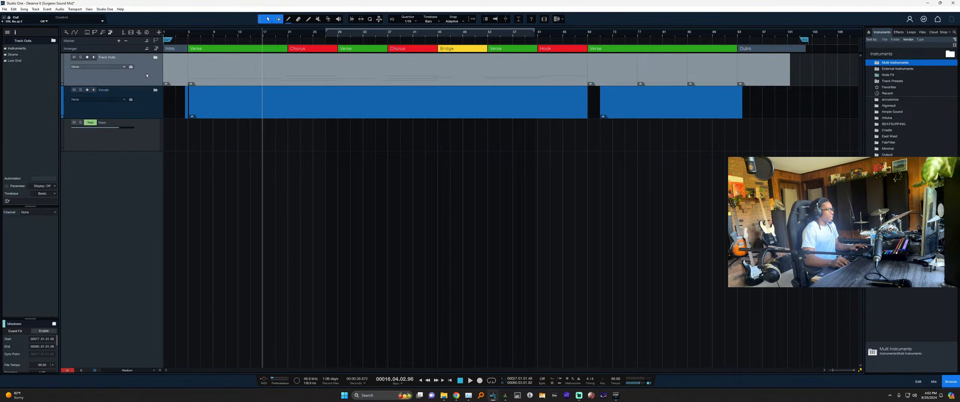
left_click(147, 114)
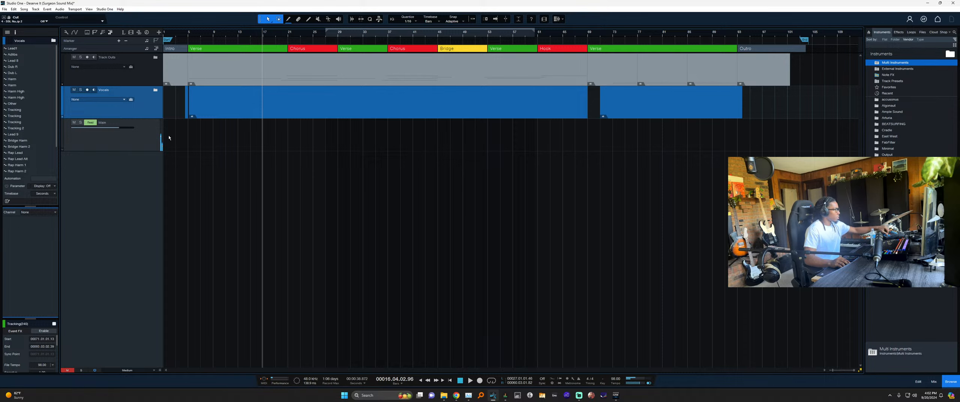
left_click(75, 122)
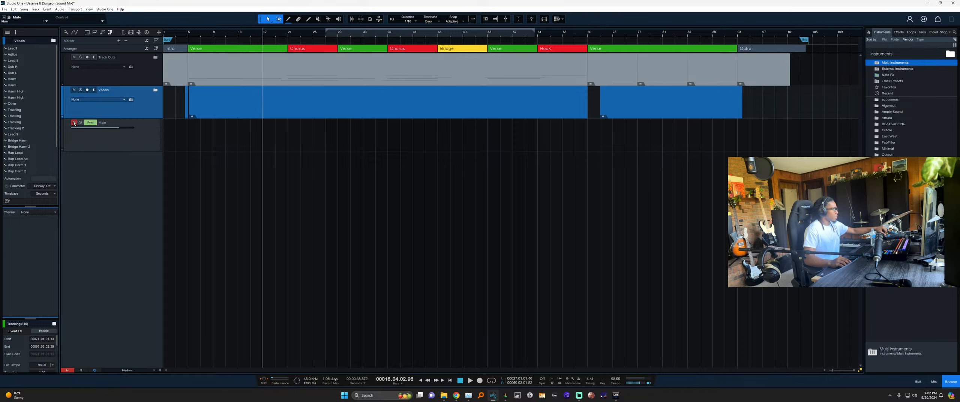
left_click(132, 140)
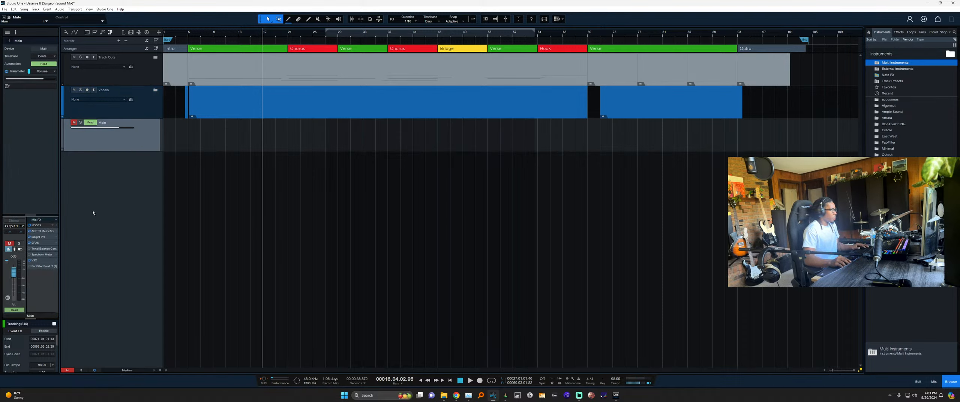
Check the mixer console and toggle the Main output mute on and off.
key("F3")
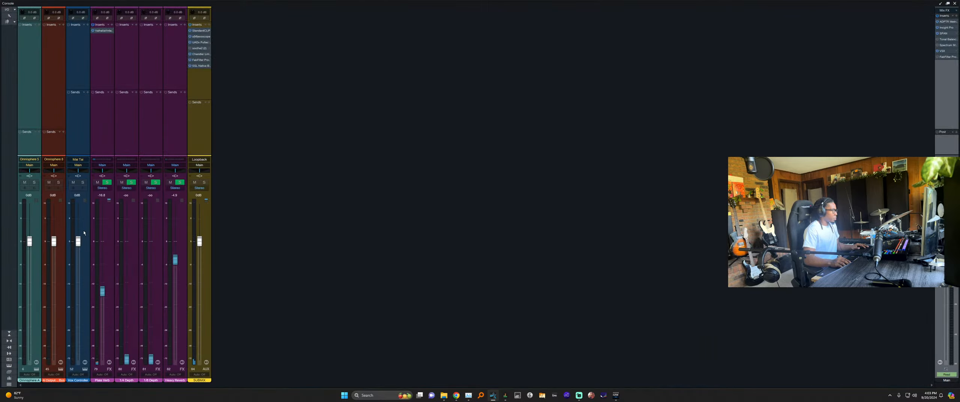
key("F3")
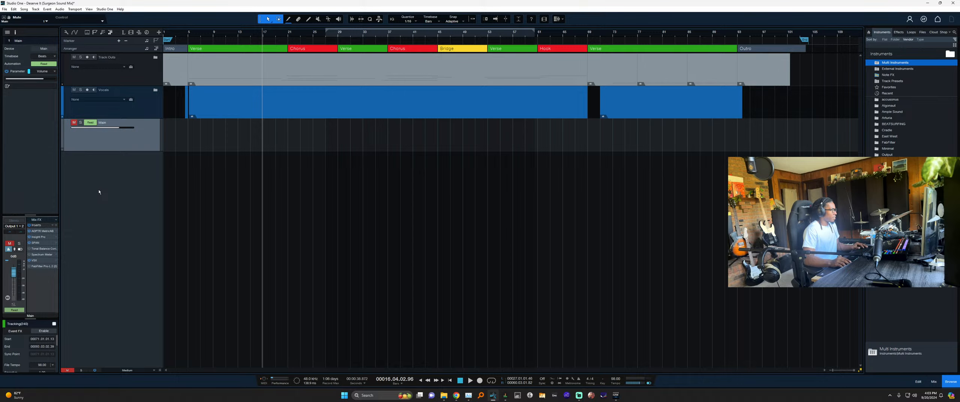
key("F3")
key("F3")
left_click(73, 122)
left_click(74, 123)
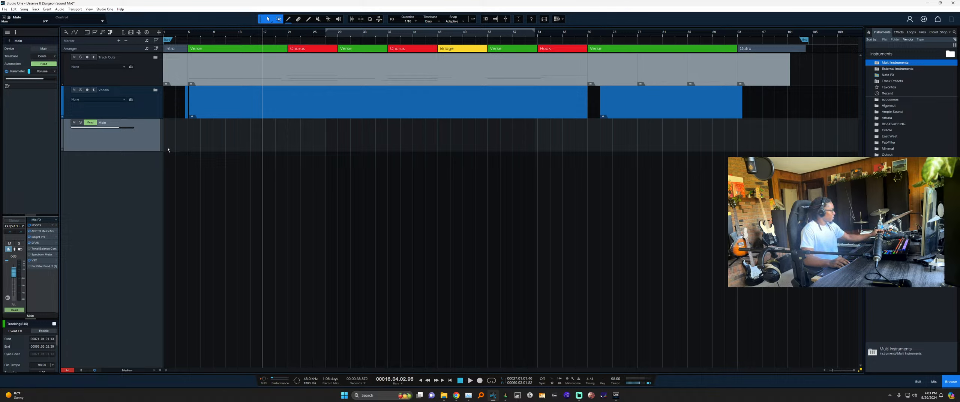
left_click(74, 123)
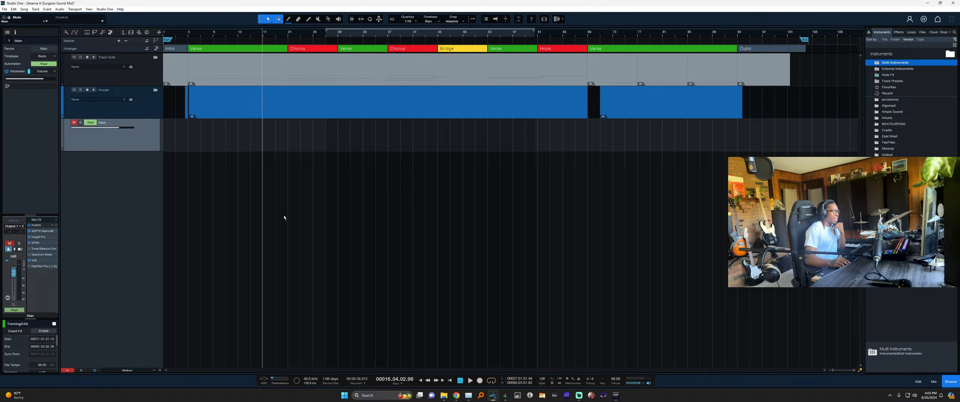
Select the SUBMIX channel in the console, then close it to return to the arrangement.
key("F3")
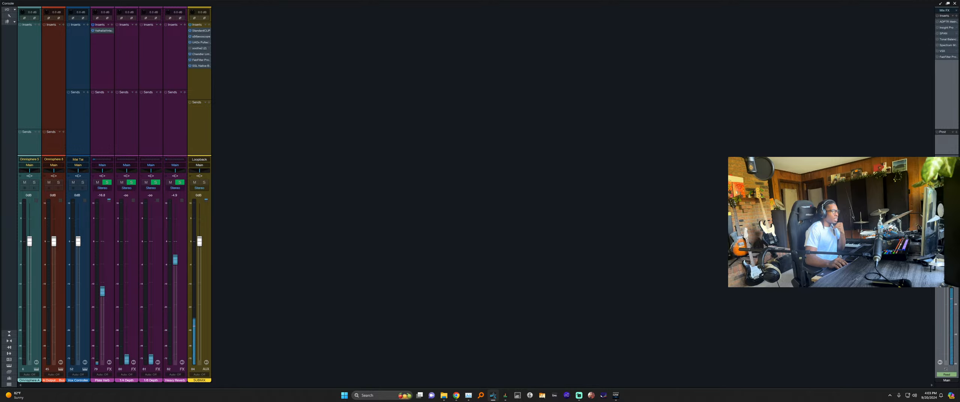
left_click(195, 90)
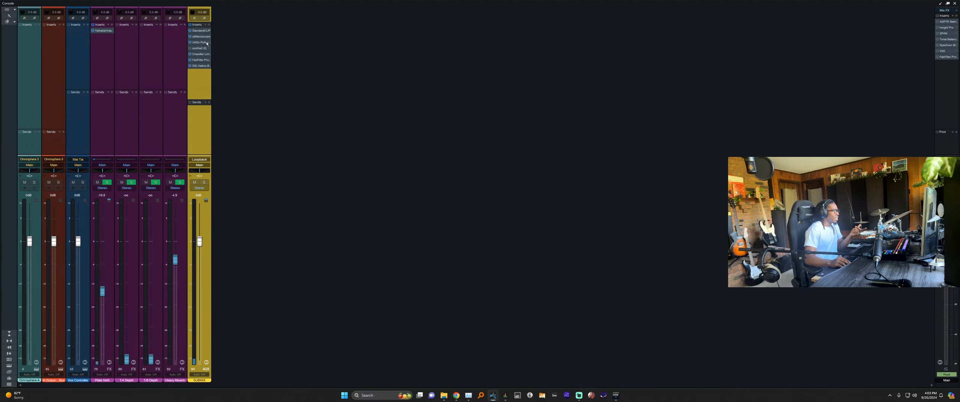
key("F3")
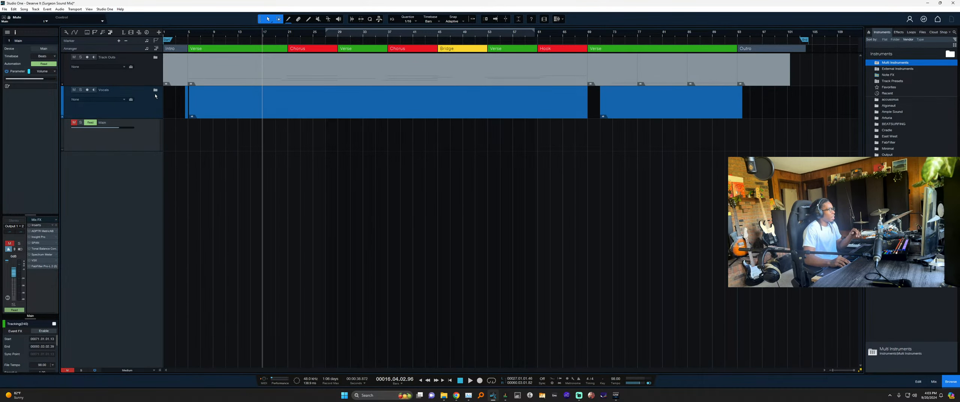
Move the Lead 9 track up to sit under Lead1.
left_click(180, 130)
scroll(208, 142, "down", 1)
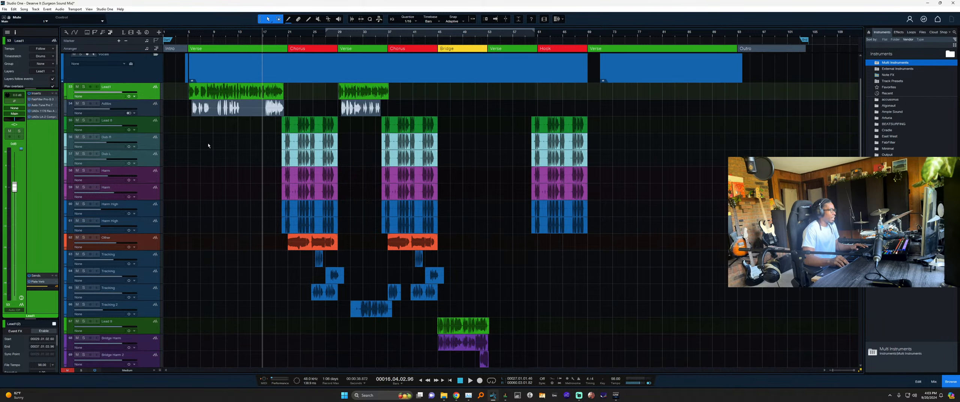
scroll(240, 169, "down", 3)
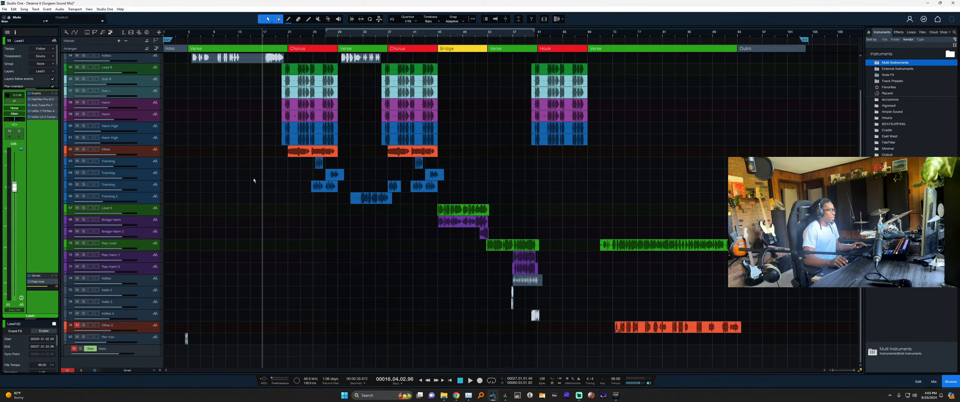
left_click(147, 248)
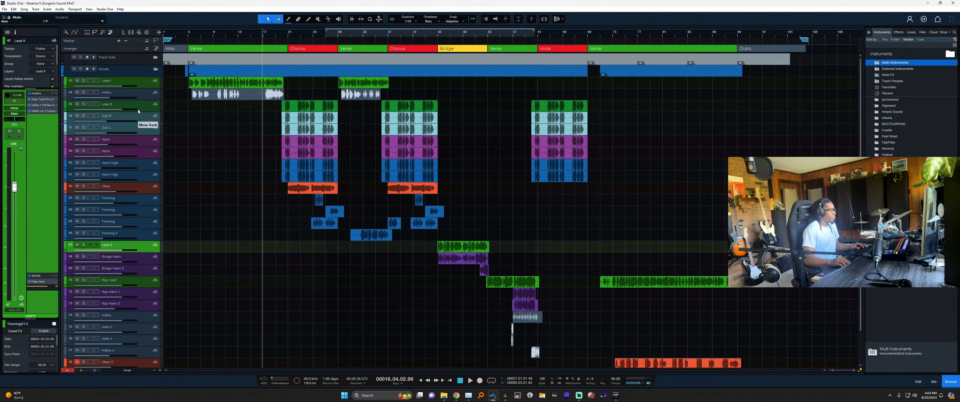
left_click_drag(138, 96, 143, 84)
Rename the Lead 8 track to Chorus Lead.
left_click(146, 119)
double_click(111, 81)
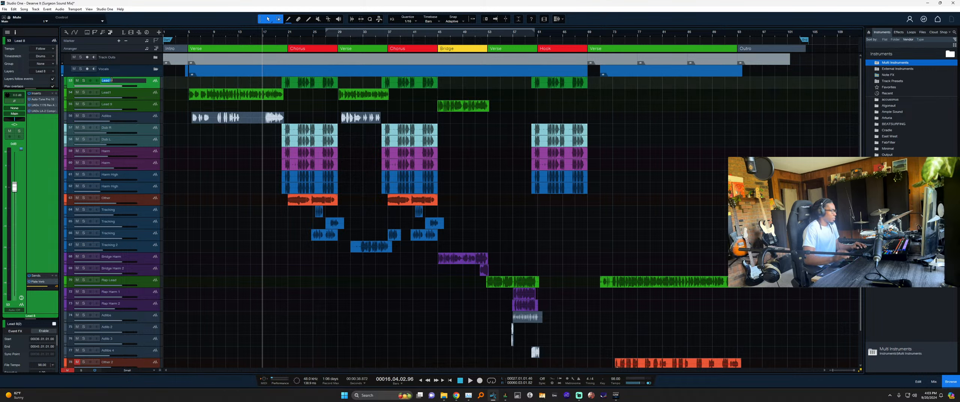
type("CHorus Le")
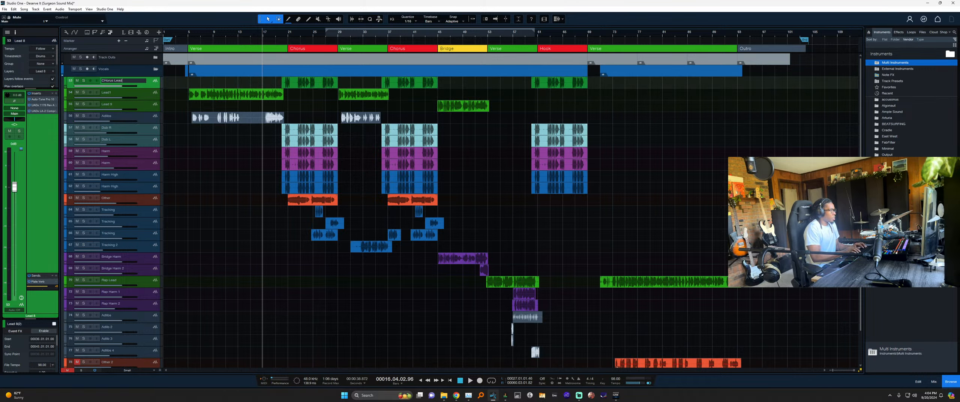
type("ad")
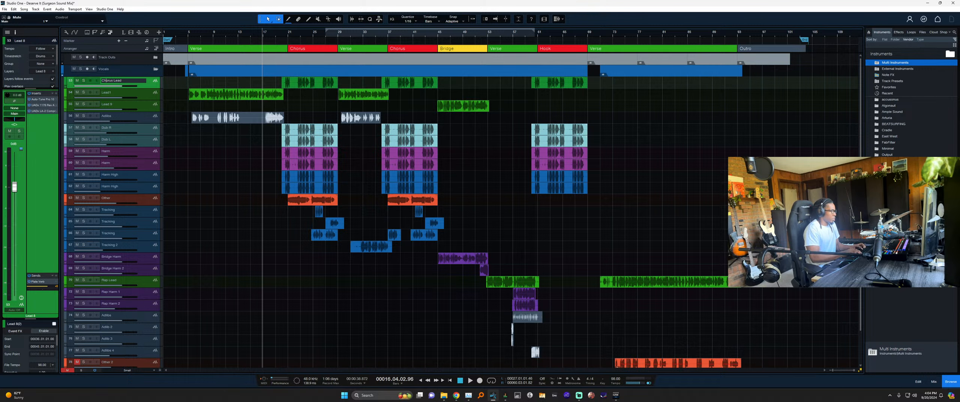
key("Return")
Move Rap Lead up below Lead 9, select Adlibs, and open the full mixer console.
scroll(186, 241, "down", 1)
left_click_drag(135, 246, 137, 78)
scroll(282, 283, "up", 1)
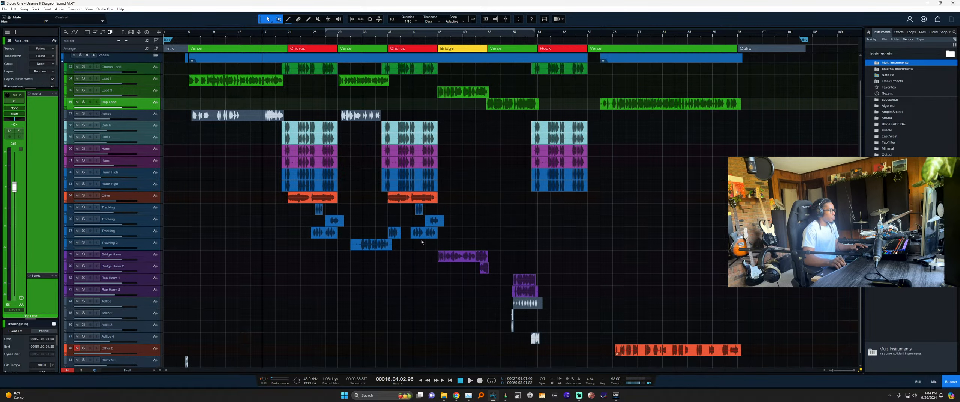
key("Down")
scroll(247, 235, "down", 1)
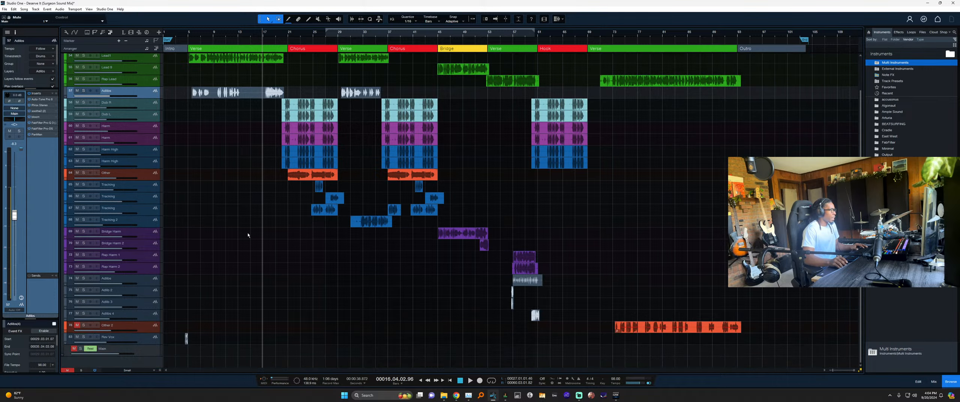
key("F3")
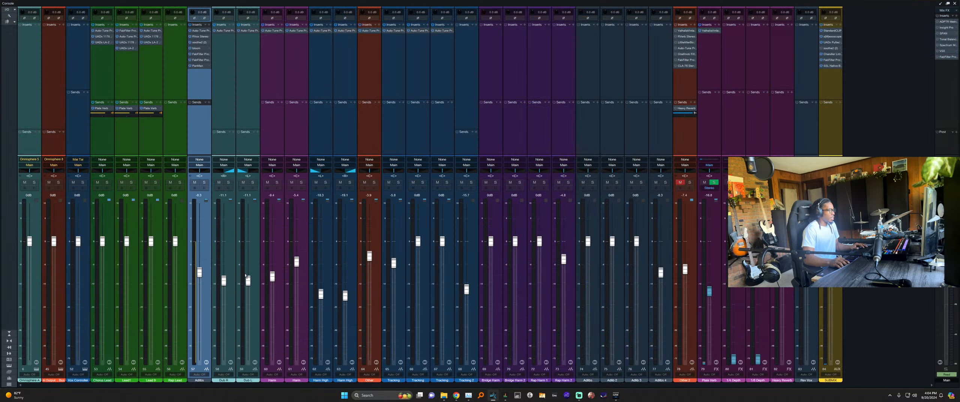
Select the Plate Verb, Heavy Reverb, 1/8 Depth and Vox Controller channels in the console.
left_click(719, 117)
left_click(780, 132)
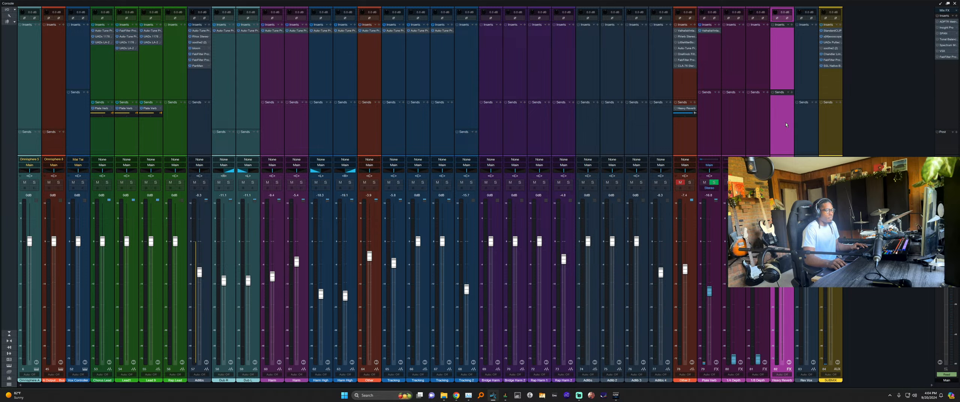
key("F3")
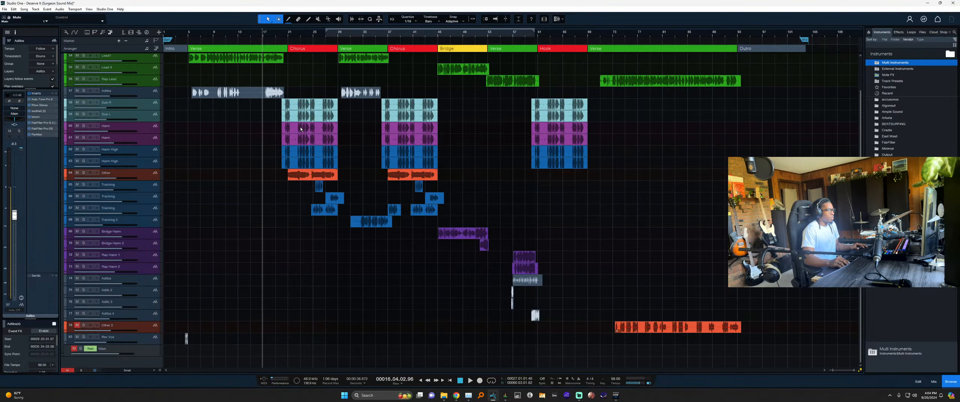
key("F3")
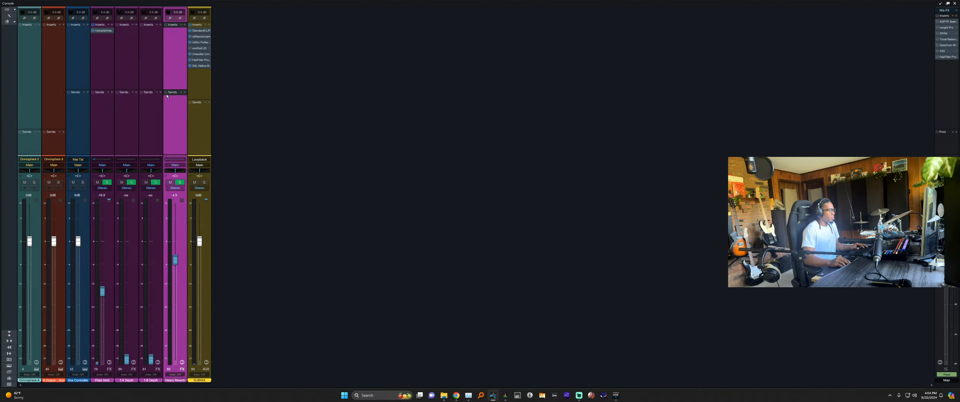
left_click(151, 91)
left_click(82, 69)
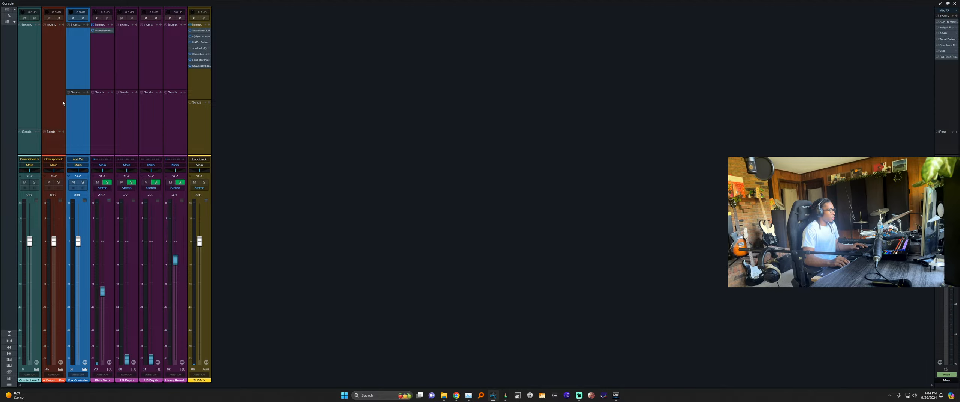
Select the three instrument channels, including Omnisphere 5 and 8, and pull their faders fully down.
left_click(29, 78, "shift")
right_click(29, 78)
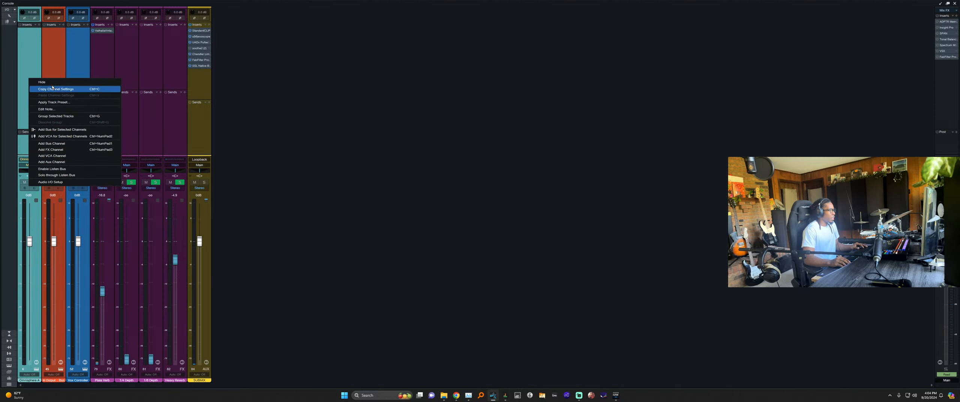
left_click(51, 68)
left_click(73, 83)
left_click(32, 102, "shift")
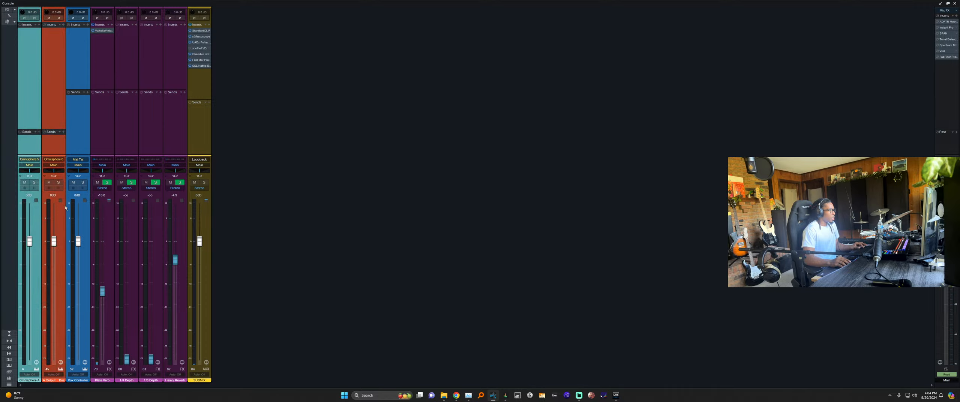
left_click_drag(56, 247, 56, 362)
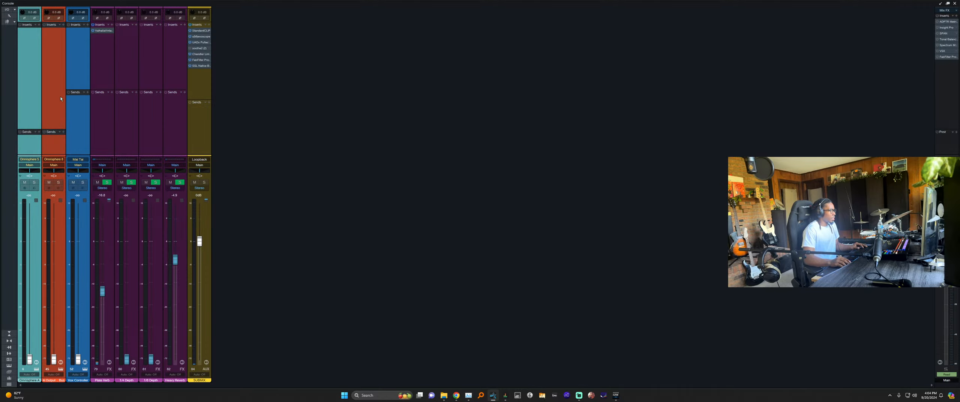
Show the instruments list and remove the Omnisphere 8 and Omnisphere 5 instruments.
left_click(33, 80)
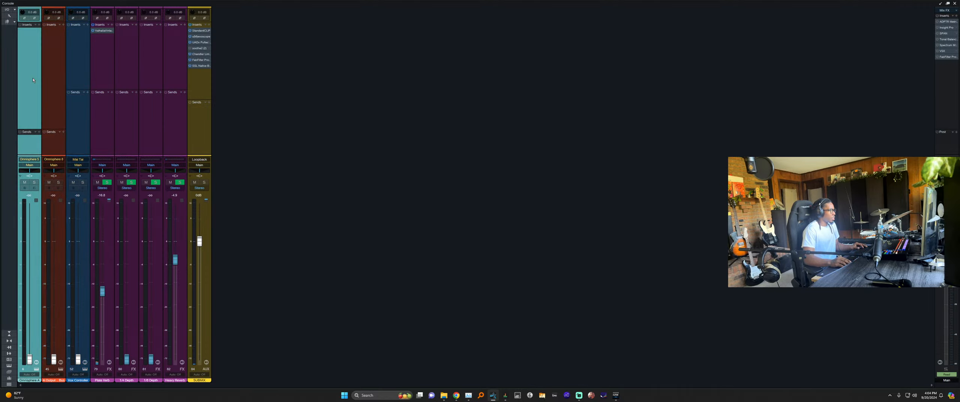
left_click(8, 16)
left_click(9, 366)
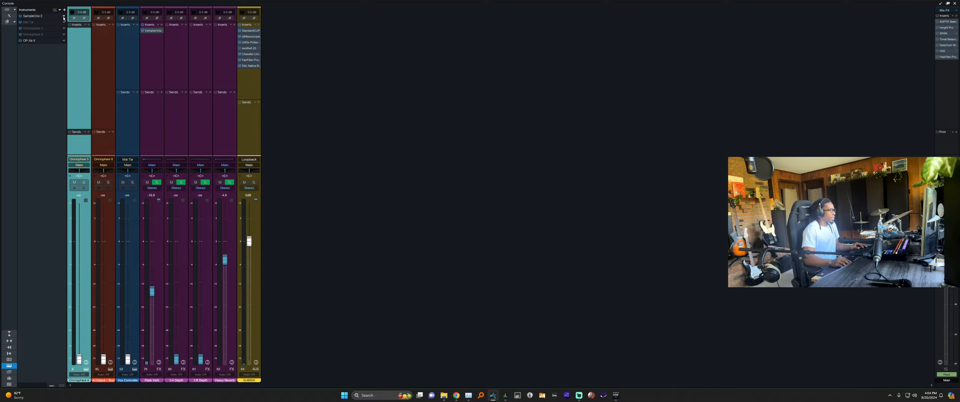
left_click(64, 35)
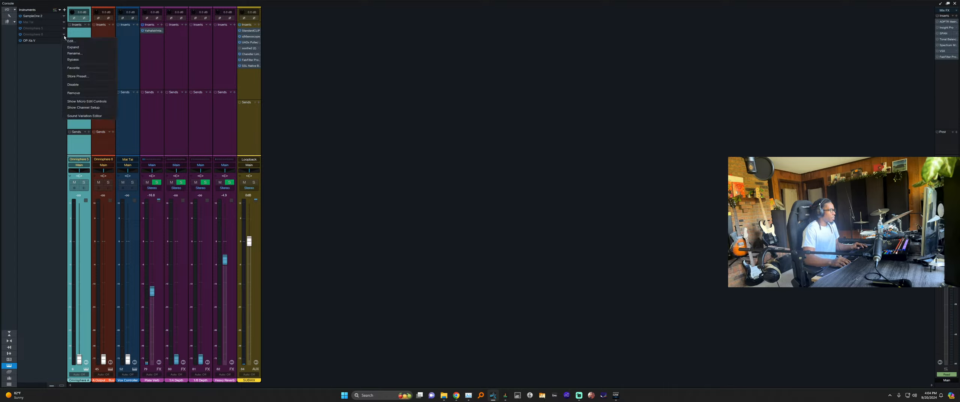
left_click(76, 93)
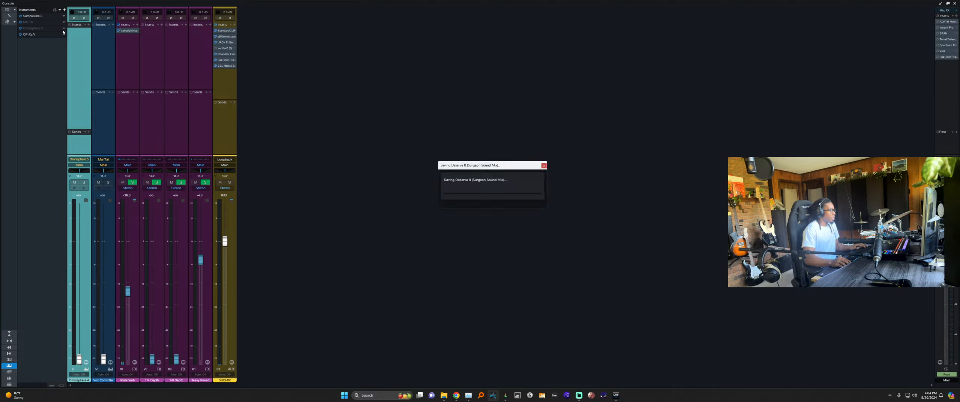
left_click(64, 29)
left_click(73, 87)
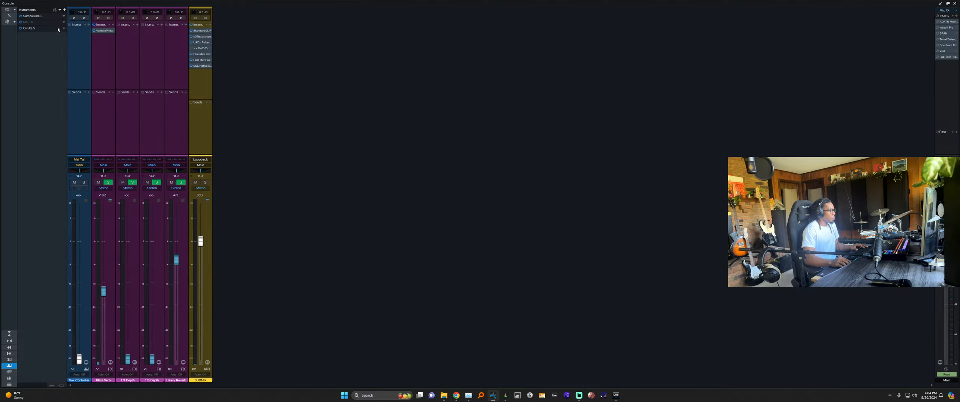
Remove the Mai Tai and OP-Xa V instruments, then hide the instruments list.
left_click(64, 23)
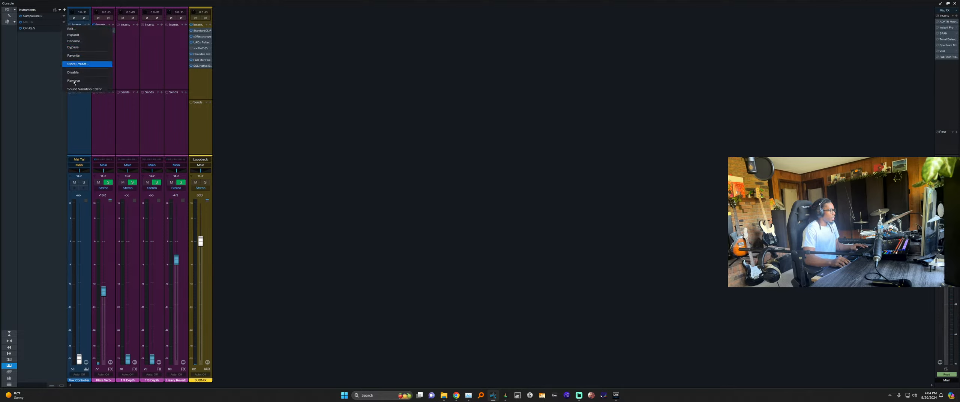
left_click(74, 82)
left_click(64, 22)
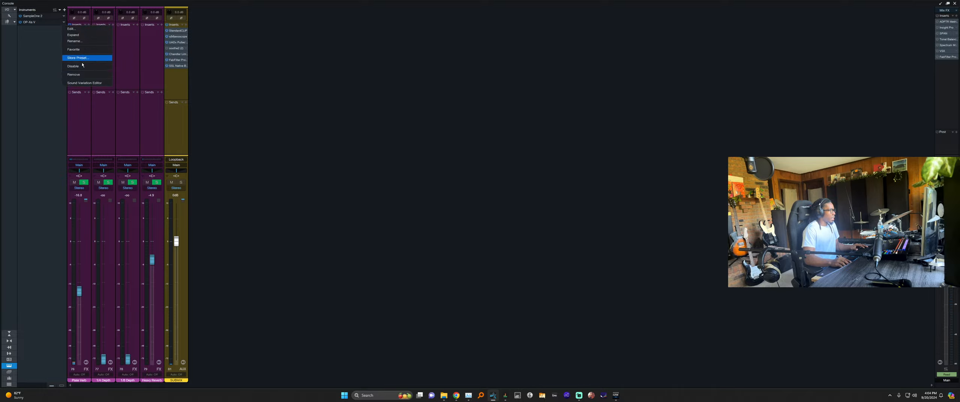
left_click(78, 75)
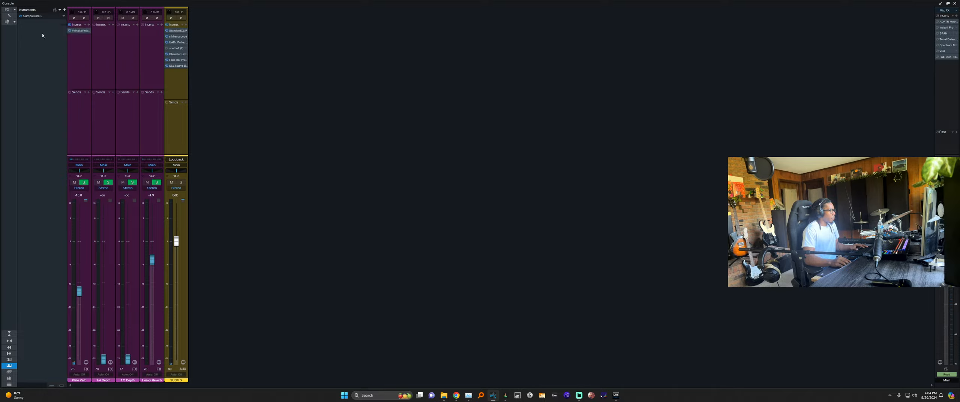
left_click(100, 59)
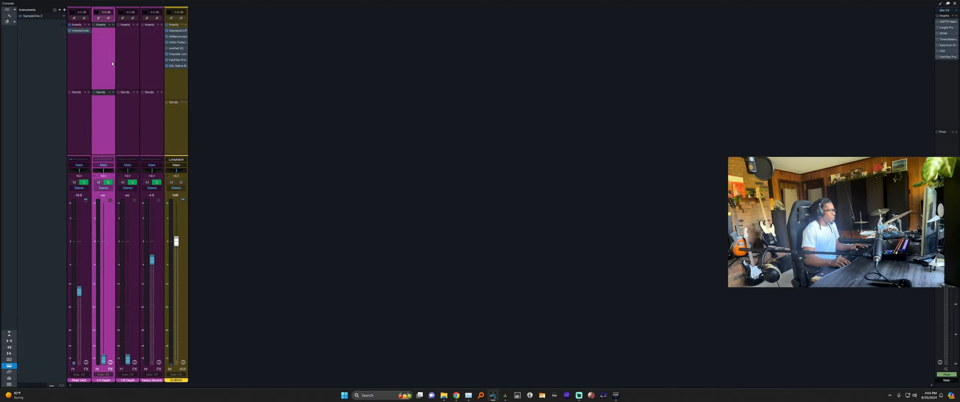
left_click(9, 366)
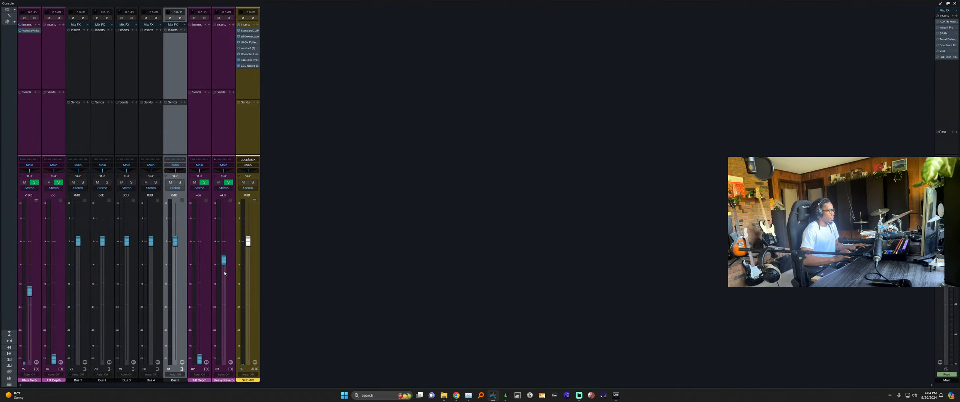
Add a bus and name the buses Instrument Bus, Percussion Bus and Low End.
key("b")
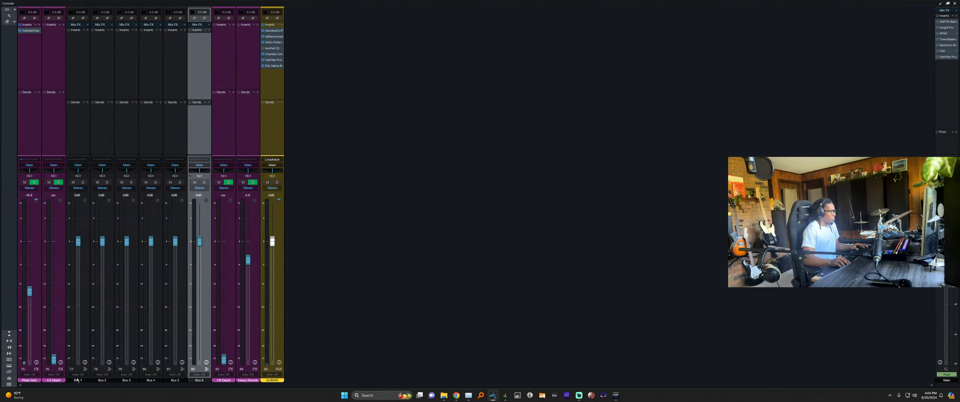
double_click(78, 380)
type("Instrum")
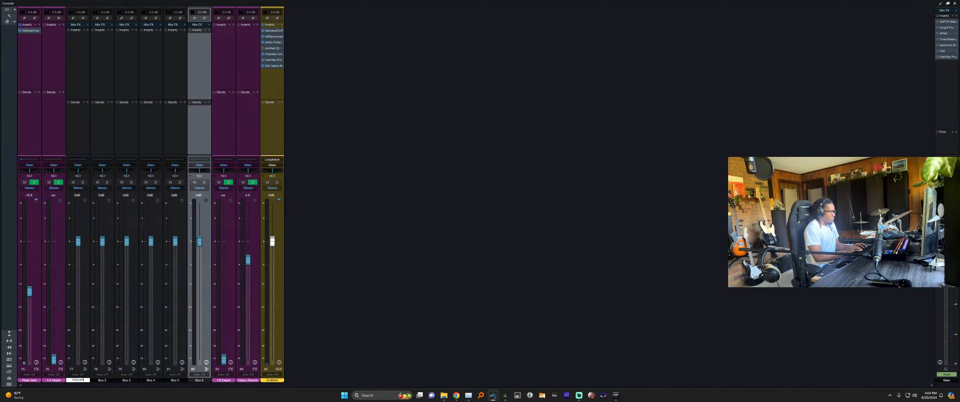
type("ent Bus")
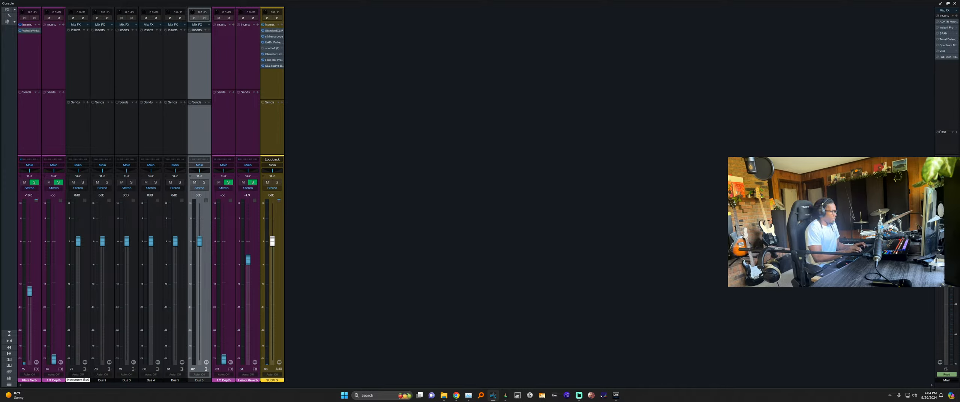
key("Tab")
type("Percussion Bus")
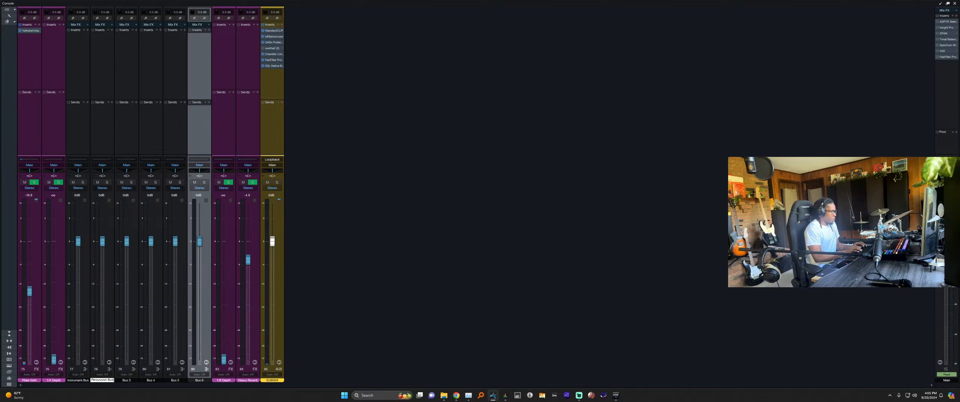
key("Tab")
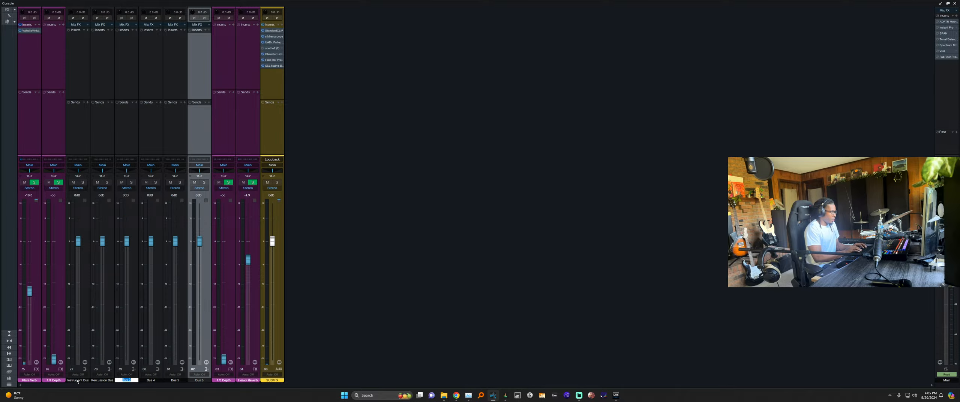
type("Low End")
key("Tab")
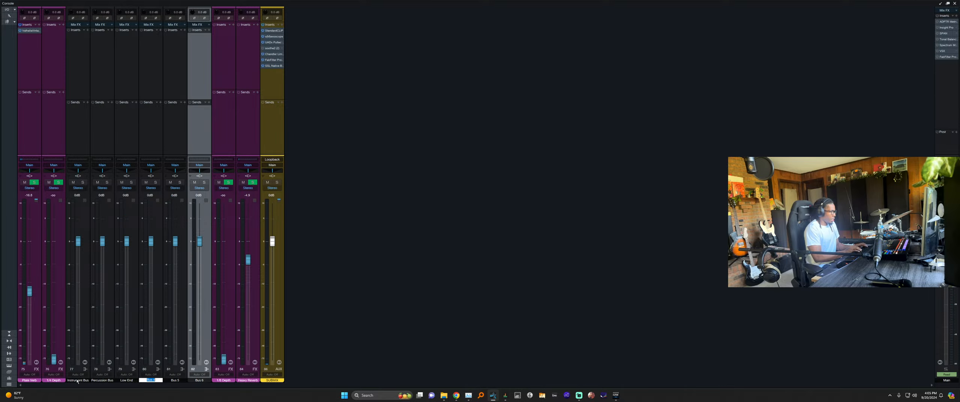
Name the remaining buses Lead Vocal, BG Vocal and Smack Bus.
type("Lead Vocal")
key("Tab")
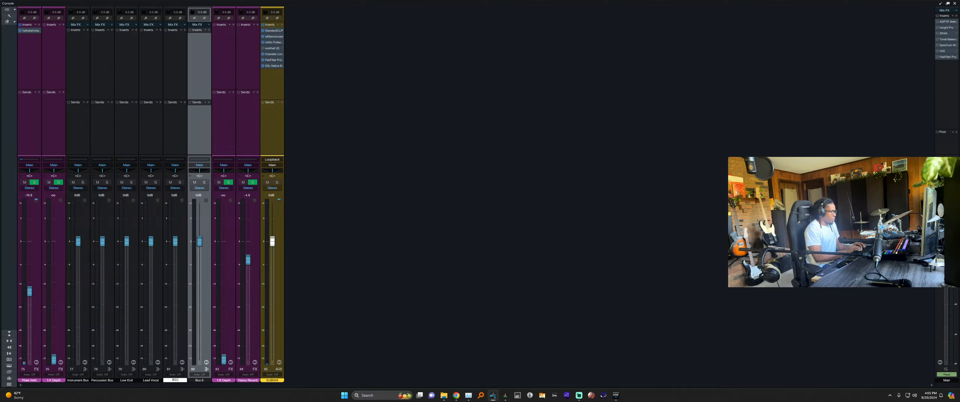
type("BG Vocal")
key("Tab")
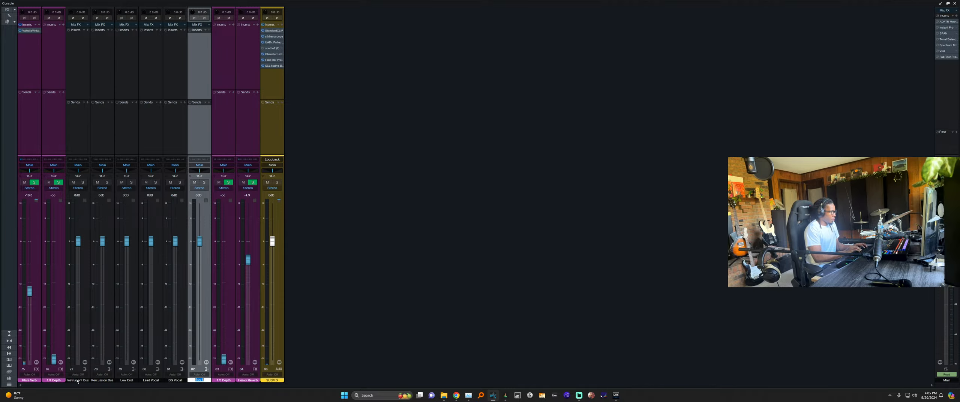
type("Sma")
type("kc B")
key("BackSpace")
key("BackSpace")
key("BackSpace")
key("BackSpace")
type("ck Bus")
key("Return")
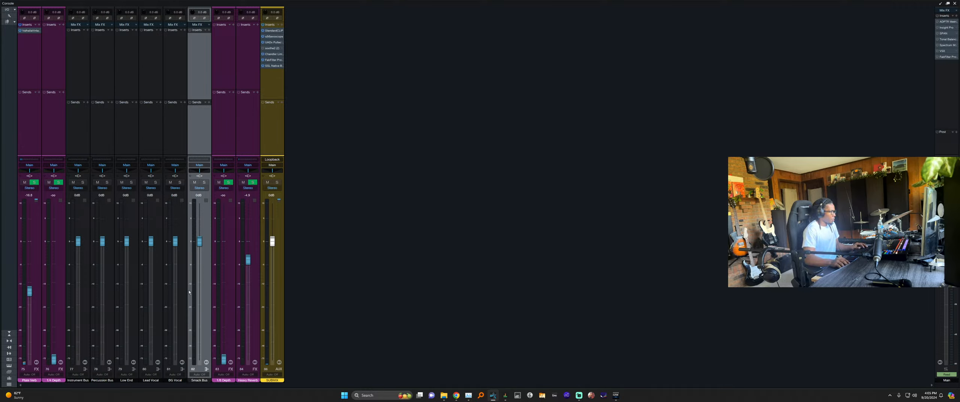
Place Smack Bus beside Percussion Bus, colour both blue, and colour Instrument Bus teal.
left_click_drag(124, 296, 107, 310)
left_click(108, 312, "ctrl")
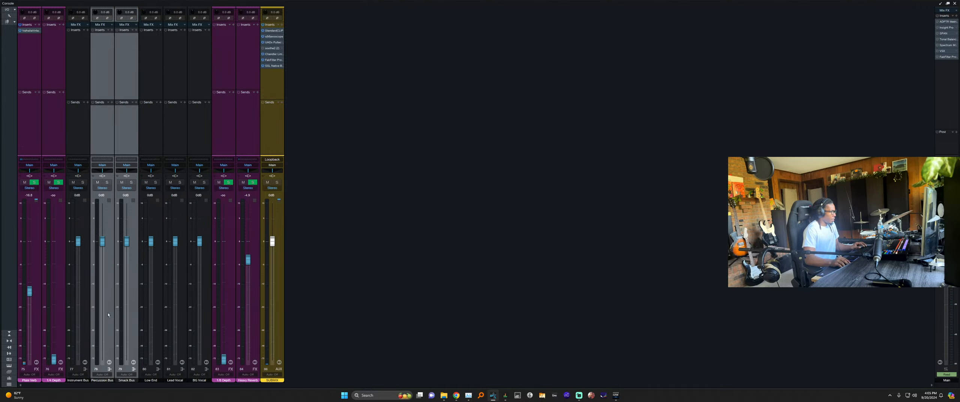
left_click(115, 382)
left_click(125, 350)
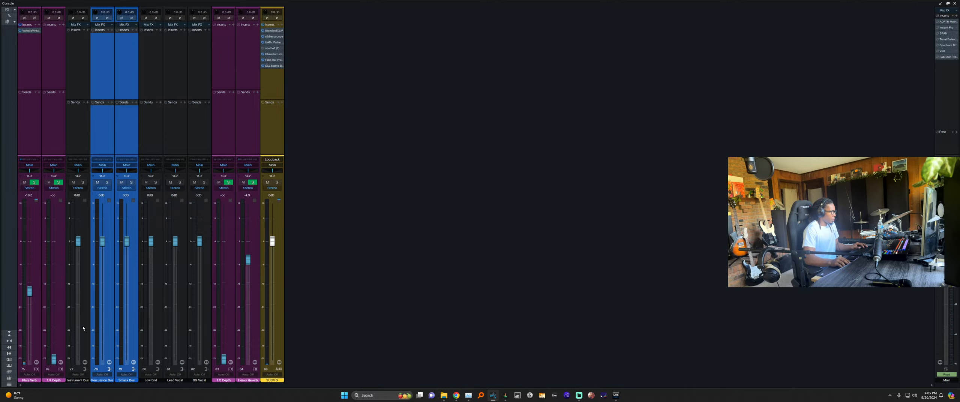
left_click(88, 334)
left_click(85, 382)
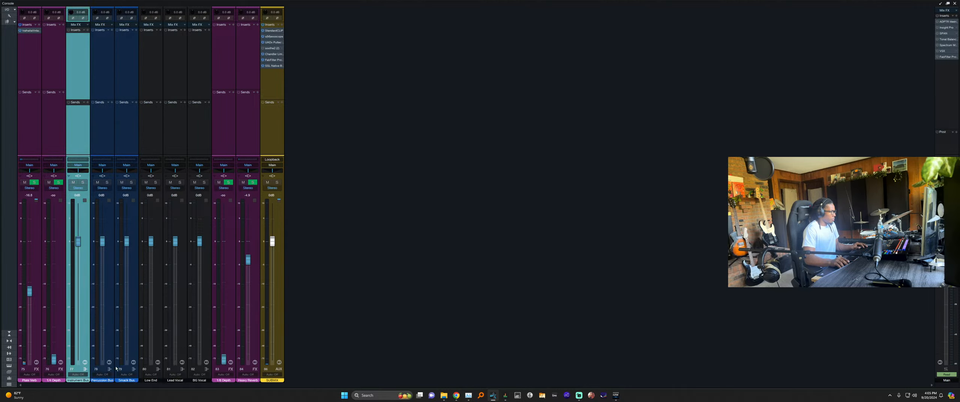
left_click(132, 349)
Colour the Low End bus orange and the Lead Vocal and BG Vocal buses green.
left_click(161, 327)
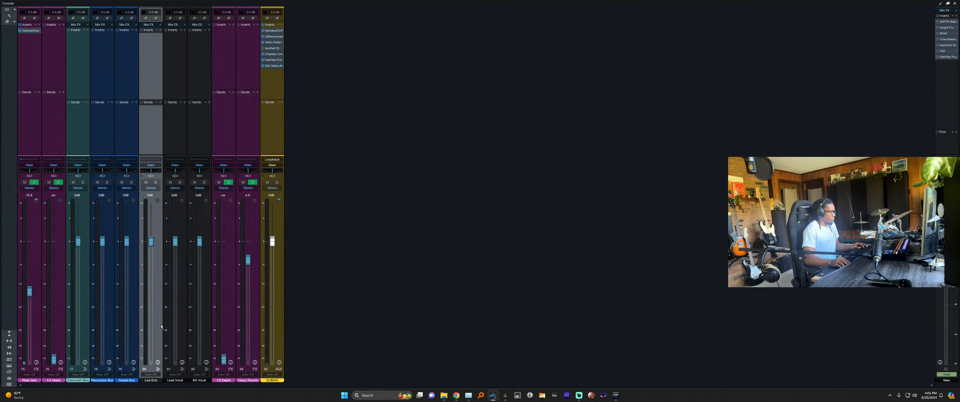
left_click(158, 382)
left_click(177, 339)
left_click(181, 305)
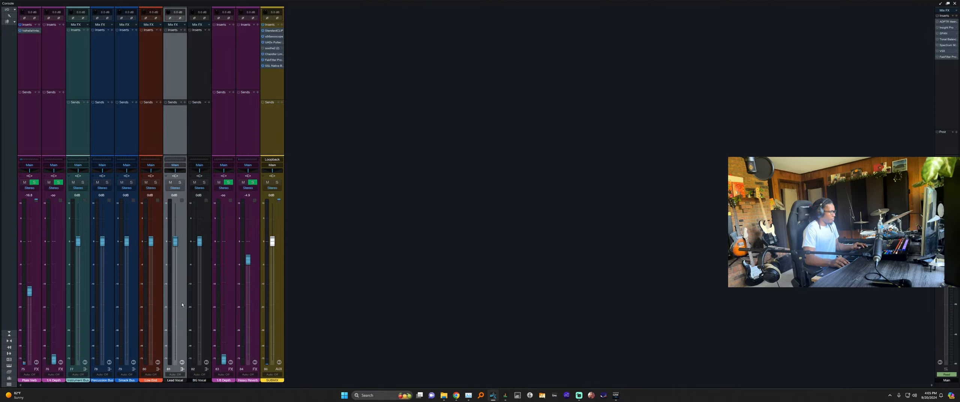
left_click(210, 361, "shift")
left_click(203, 382)
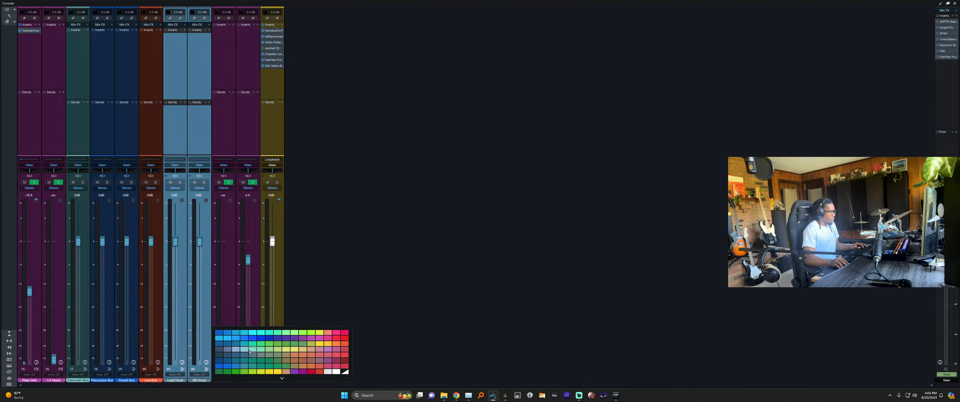
left_click(235, 371)
Move the six buses to the mixer's right end, with SUBMIX at the far right.
left_click(85, 299, "shift")
left_click_drag(84, 298, 315, 285)
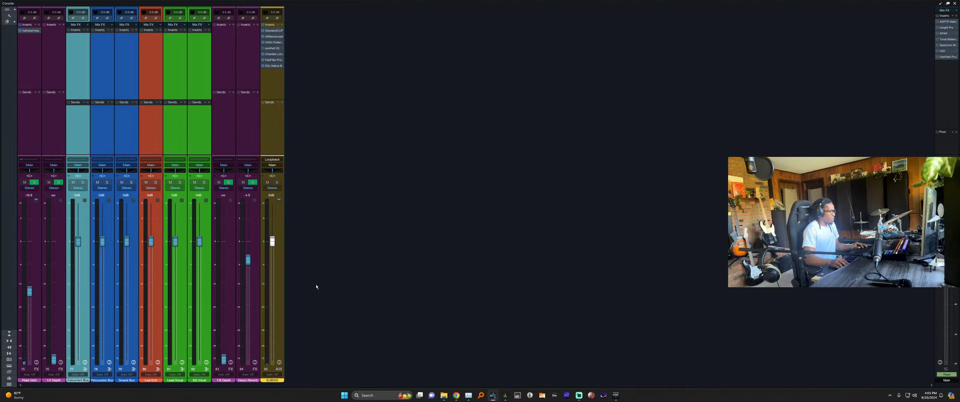
left_click(130, 278)
left_click_drag(130, 277, 285, 296)
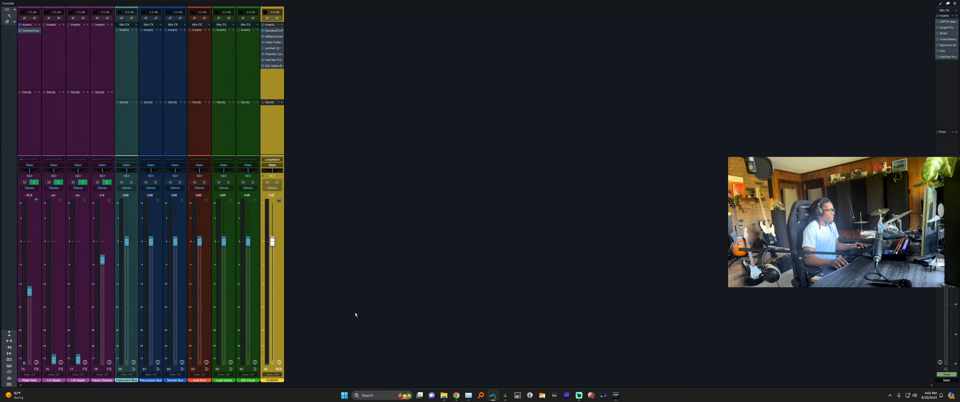
left_click(242, 136)
left_click(136, 129, "shift")
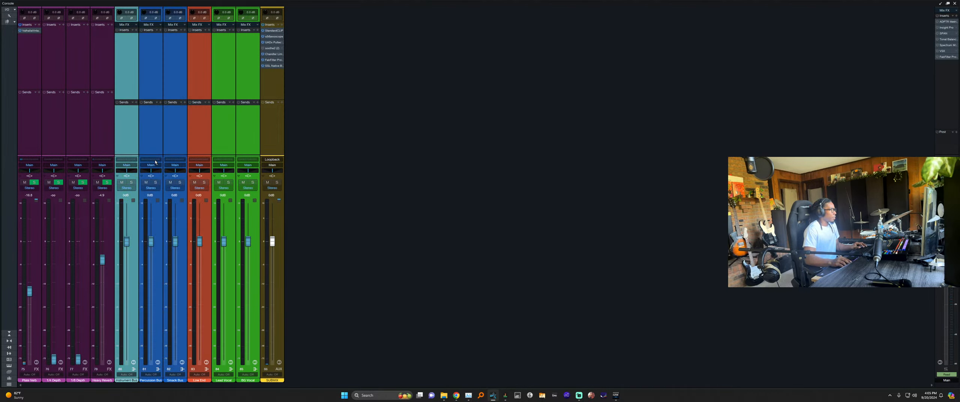
Route the selected buses to Everything 7+8, Low End to Low End 5+6, Lead Vocal to Lead Vox 3+4.
left_click(153, 165)
left_click(165, 191)
left_click(160, 143)
left_click(171, 140)
left_click(196, 141)
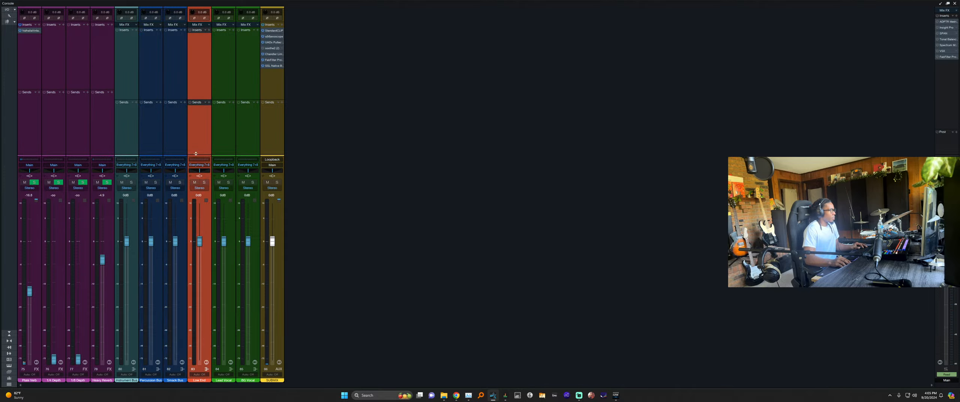
left_click(199, 165)
left_click(210, 183)
left_click(224, 140)
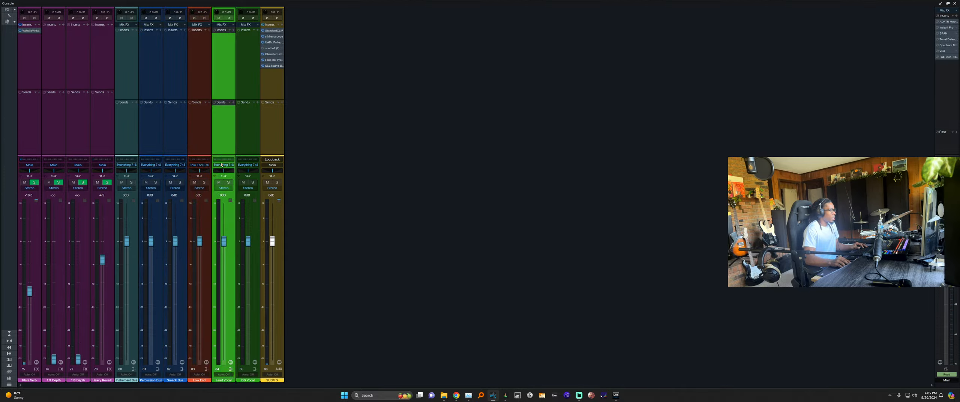
left_click(223, 165)
left_click(233, 177)
Send the Heavy Reverb, Plate Verb, 1/4 Depth and 1/8 Depth FX channels to BG Vocal.
left_click(245, 135)
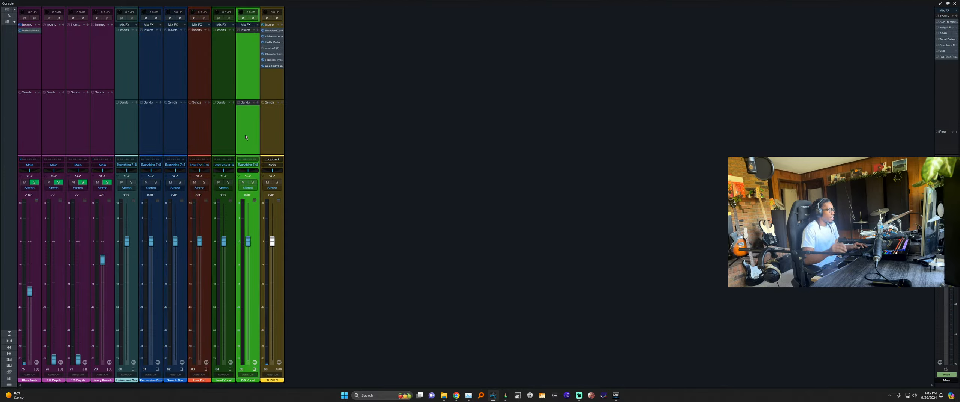
left_click(277, 124)
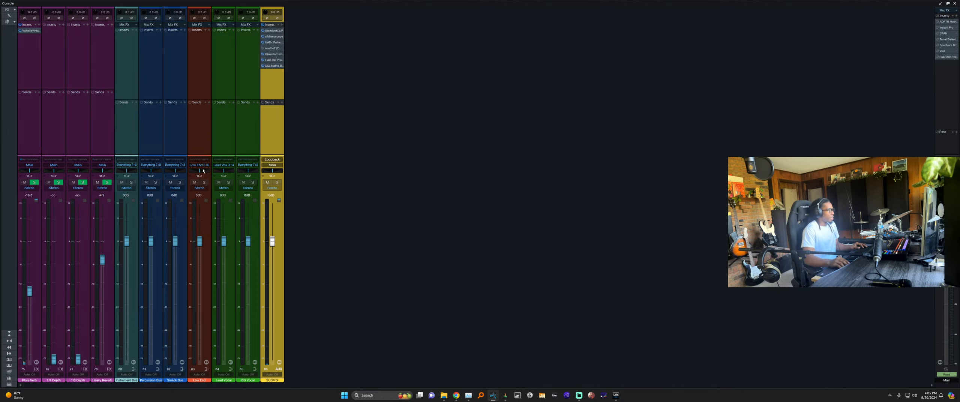
left_click(107, 78)
left_click(22, 70, "shift")
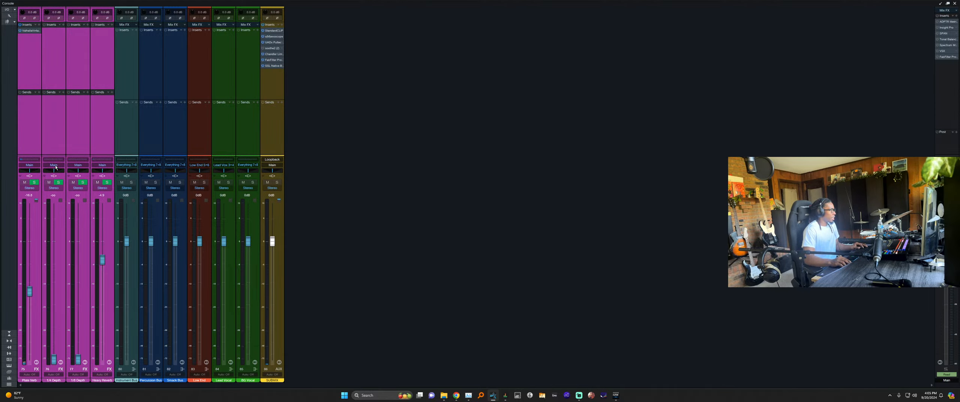
left_click(55, 166)
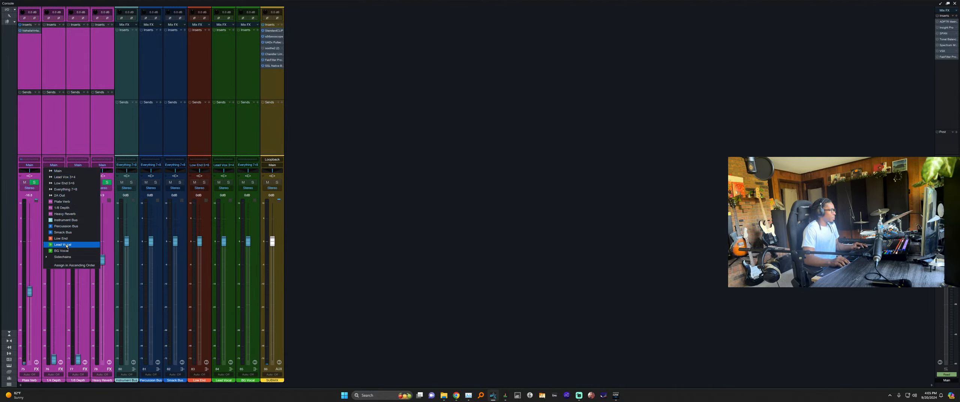
left_click(61, 251)
left_click(72, 122)
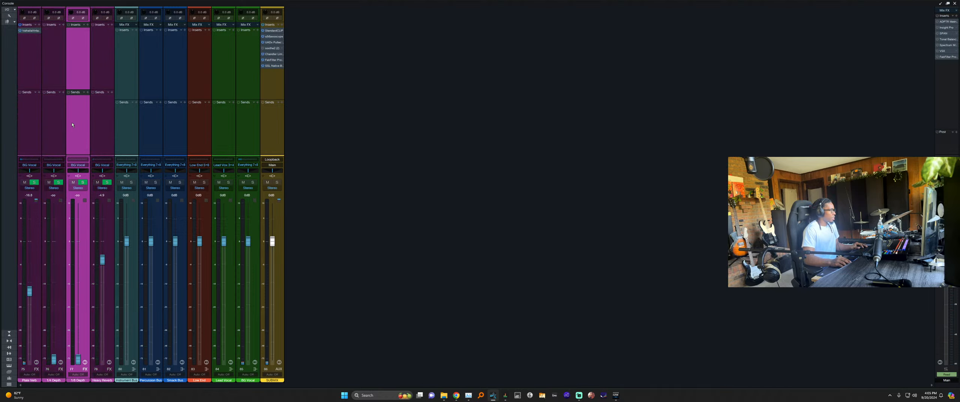
left_click(54, 129)
key("F3")
key("F3")
key("F3")
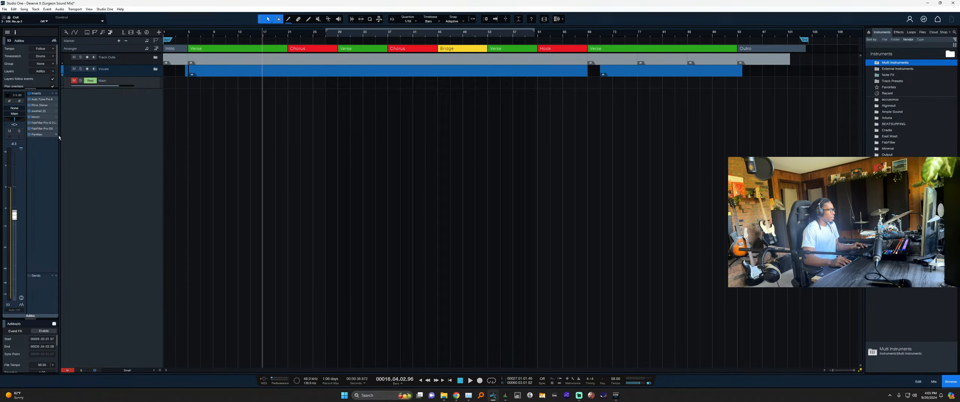
Route the four lead vocal tracks, including Chorus Lead and Rap Lead, to the Lead Vocal bus.
left_click(155, 69)
scroll(155, 99, "down", 2)
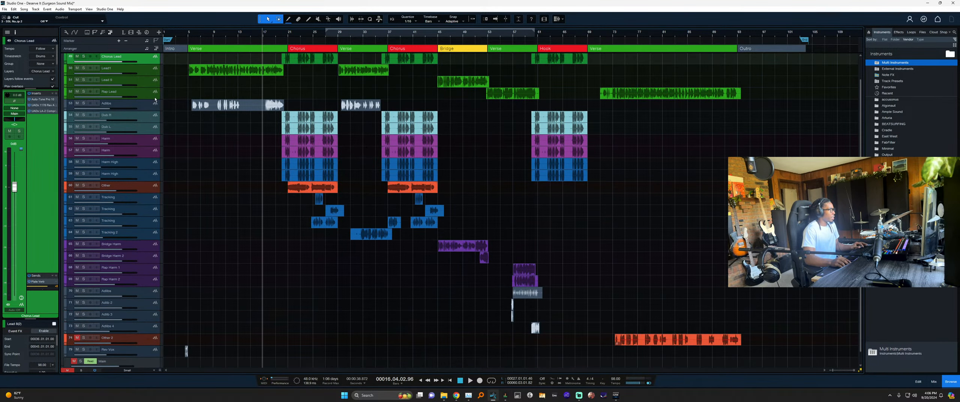
key("F3")
left_click(102, 165)
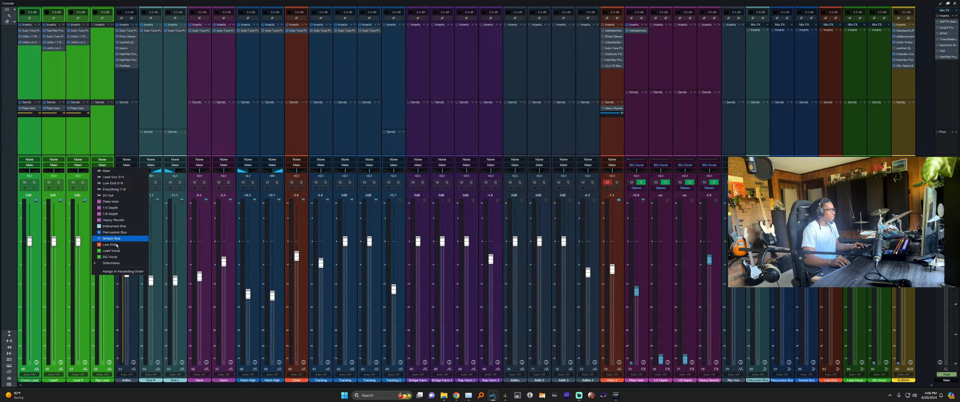
left_click(124, 256)
left_click(109, 128)
key("F3")
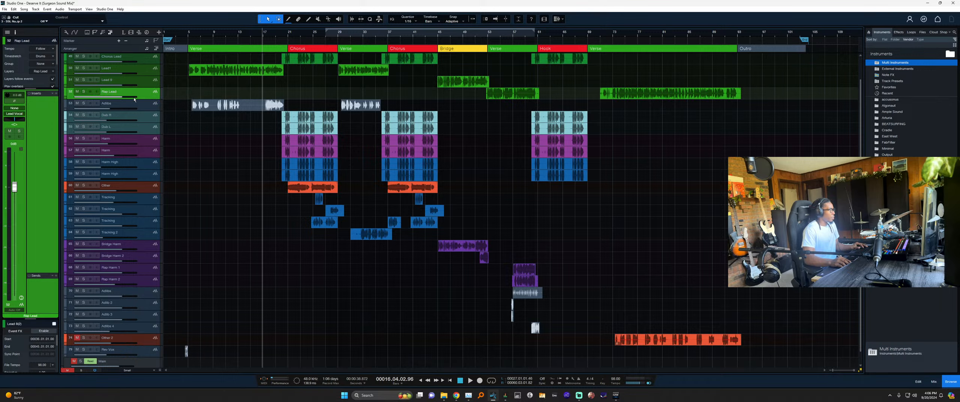
Route the Adlibs track and the remaining vocal tracks to the BG Vocal bus.
left_click(144, 103)
scroll(146, 150, "down", 1)
left_click(149, 339, "shift")
key("F3")
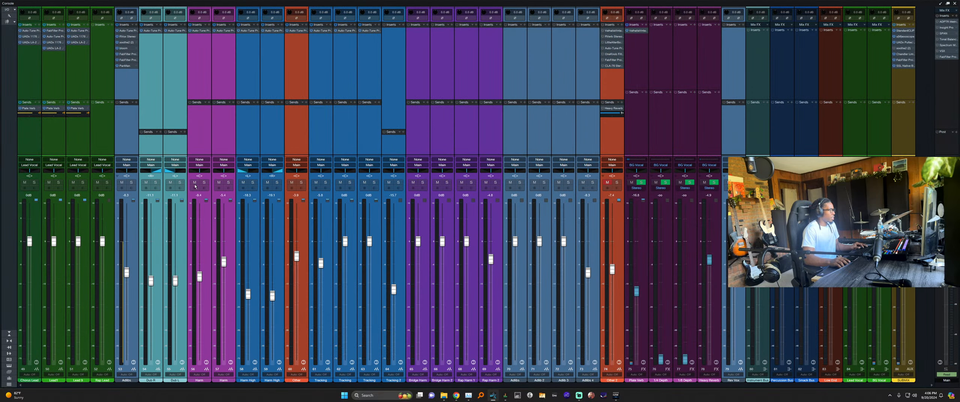
left_click(198, 166)
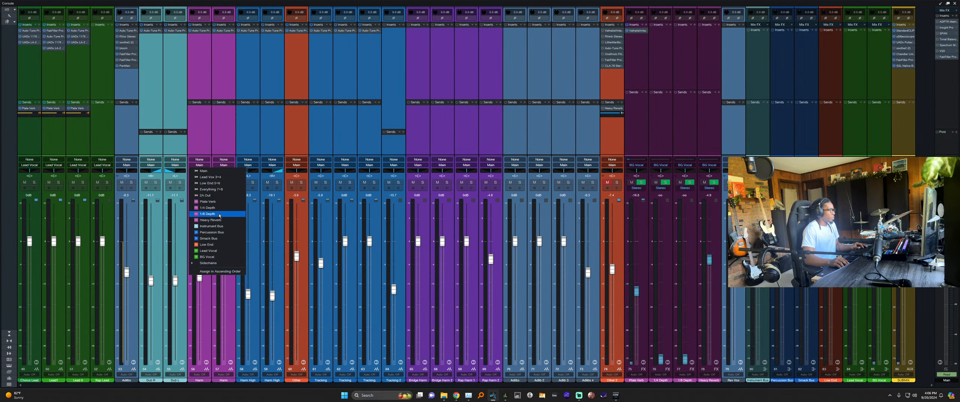
left_click(215, 258)
left_click(161, 94)
key("F3")
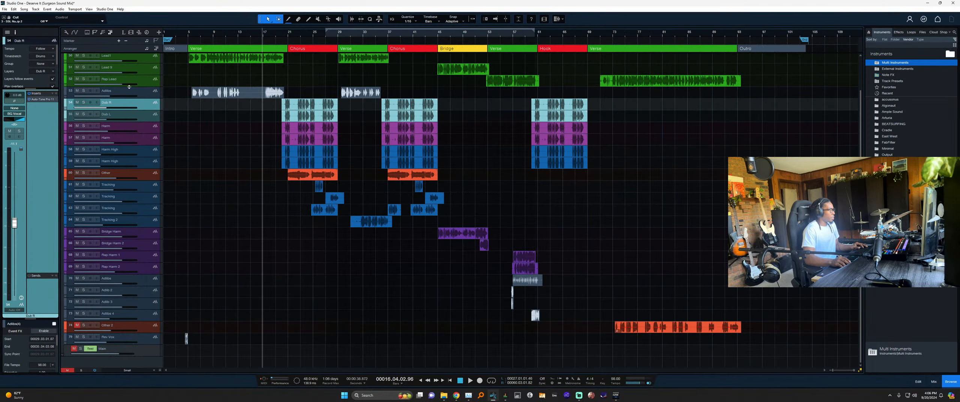
Expand the Track Outs and Low End folders.
scroll(189, 147, "up", 3)
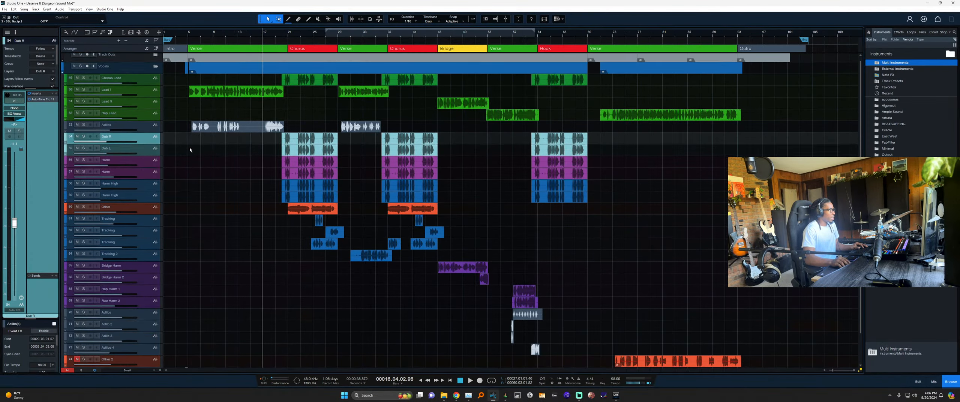
left_click(155, 58)
left_click(156, 114)
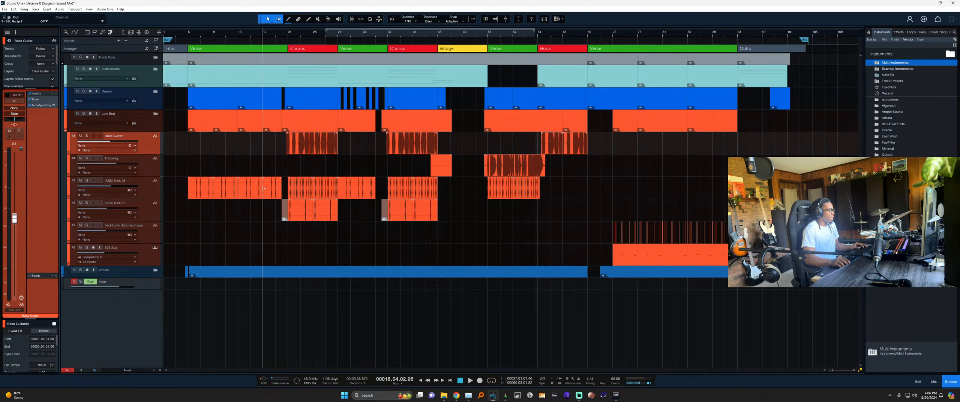
Bounce the 808 Sub event to a new audio track and hide the original 808 Sub track.
left_click(150, 237)
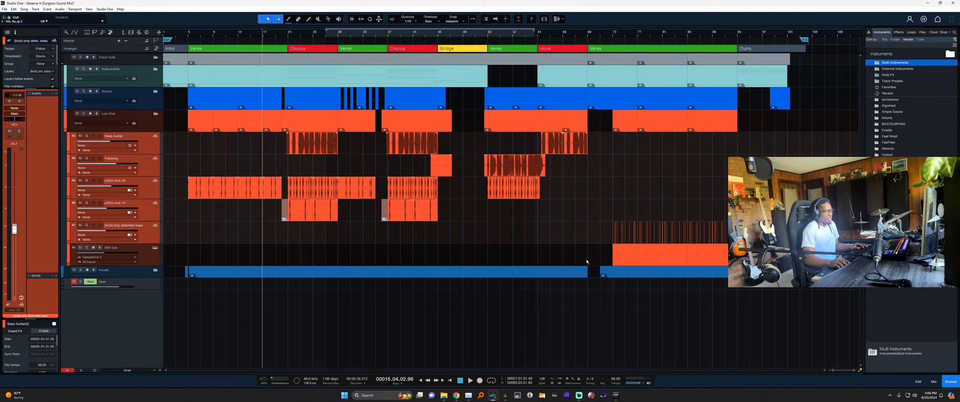
left_click(617, 259)
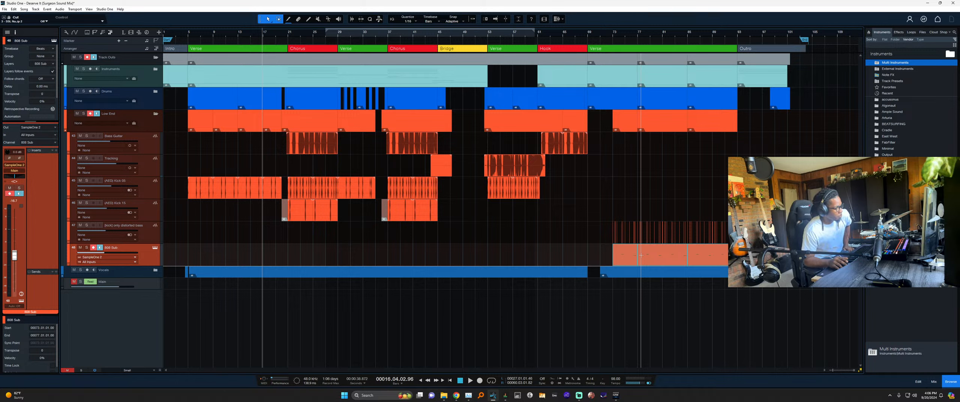
key("ctrl+b")
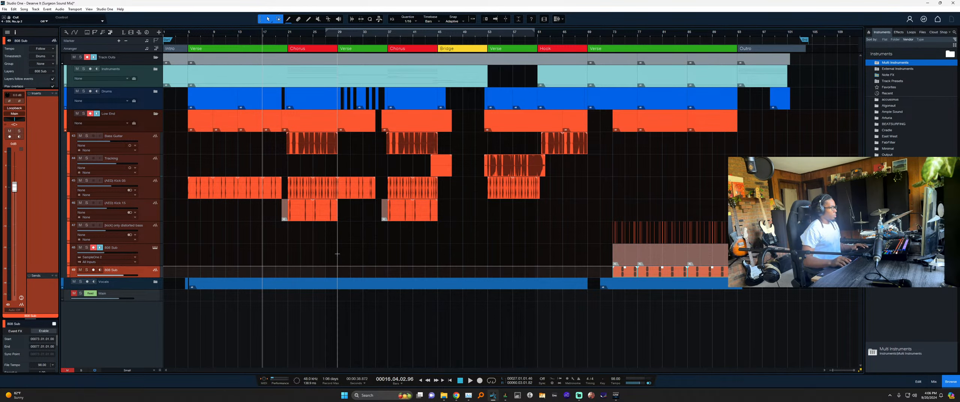
left_click(145, 259)
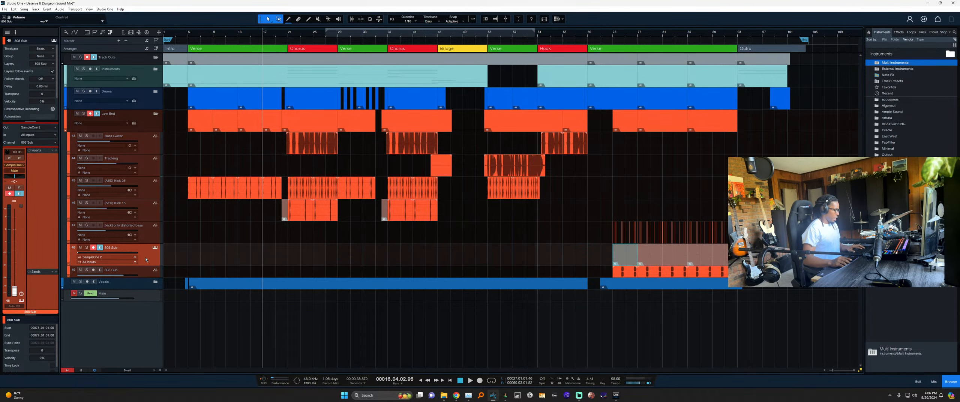
key("shift+h")
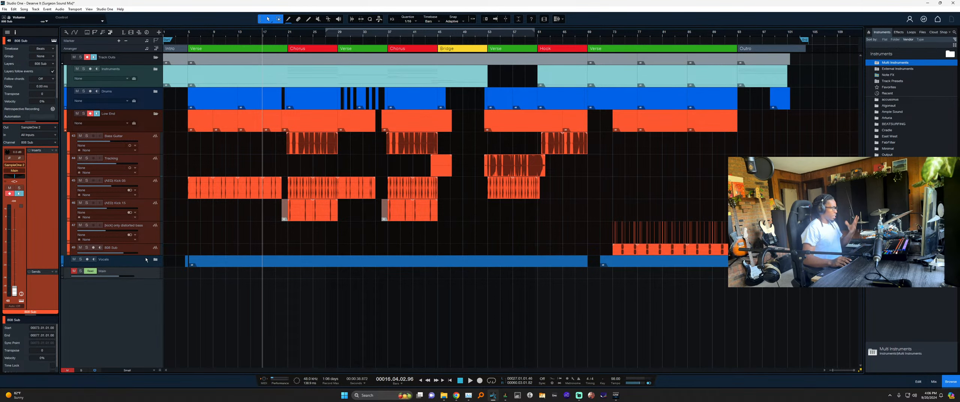
Delete the stray muted clip before bar 21 and the small grey clip near bar 36.
left_click(284, 211)
key("Delete")
left_click(382, 215)
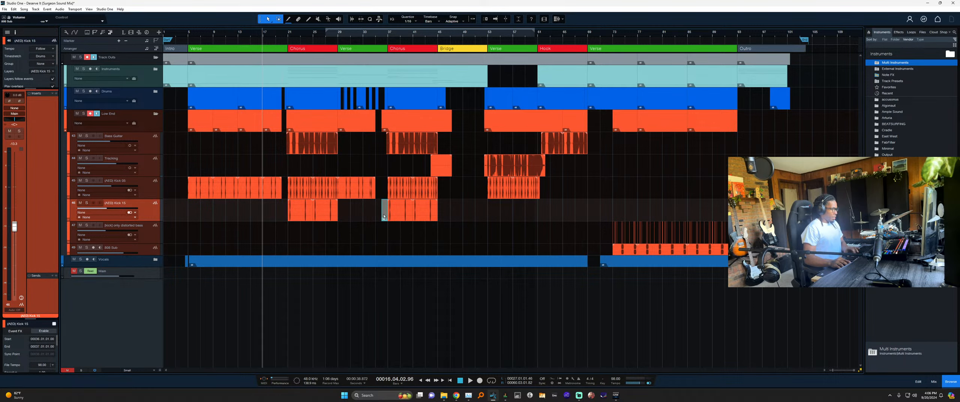
key("Delete")
Route the Bass Guitar through 808 Sub tracks to the Low End bus and collapse the folder.
left_click(154, 147)
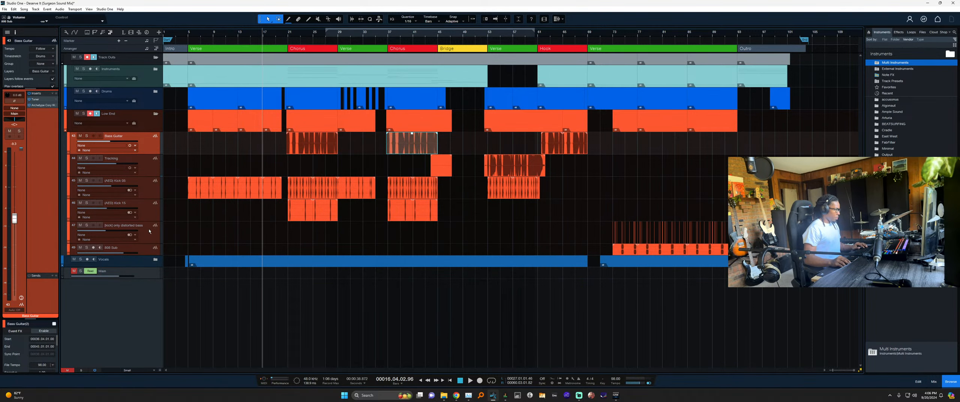
left_click(149, 248, "shift")
key("F3")
left_click(150, 165)
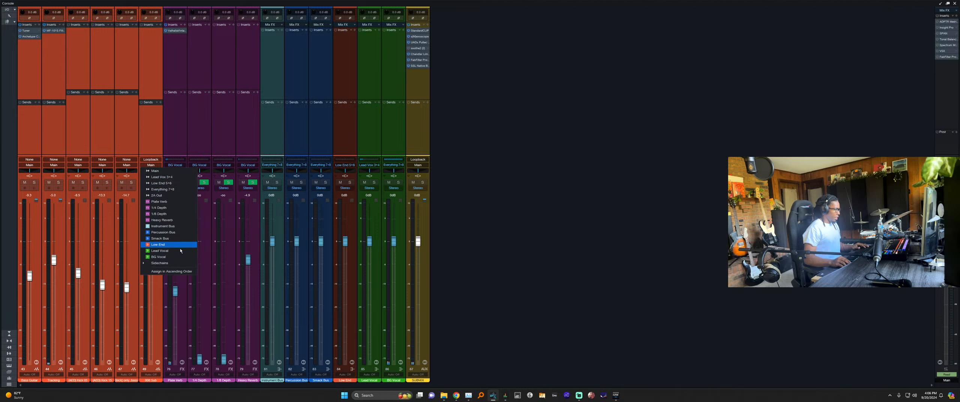
left_click(176, 244)
key("F3")
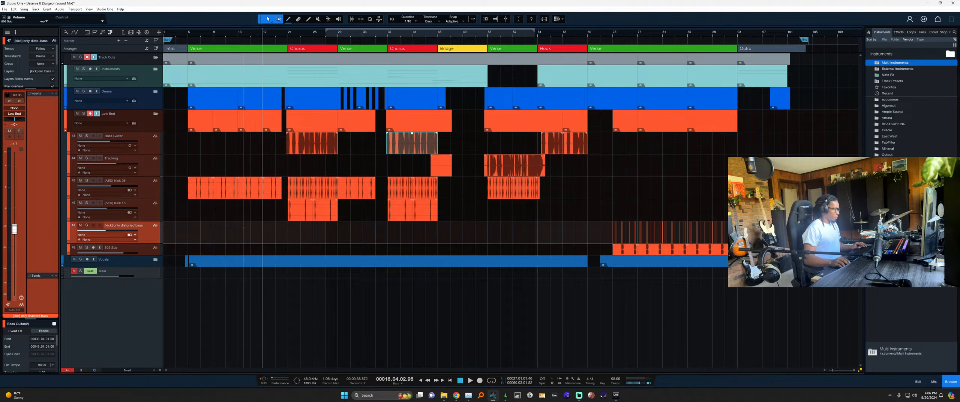
scroll(243, 228, "down", 3)
left_click(156, 93)
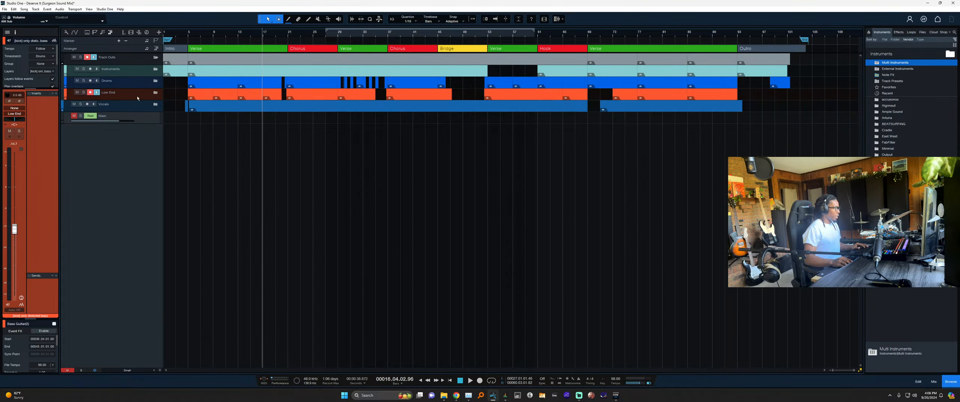
Expand the Drums folder and set all drum channels' output to the Percussion Bus.
left_click(155, 80)
scroll(155, 309, "down", 10)
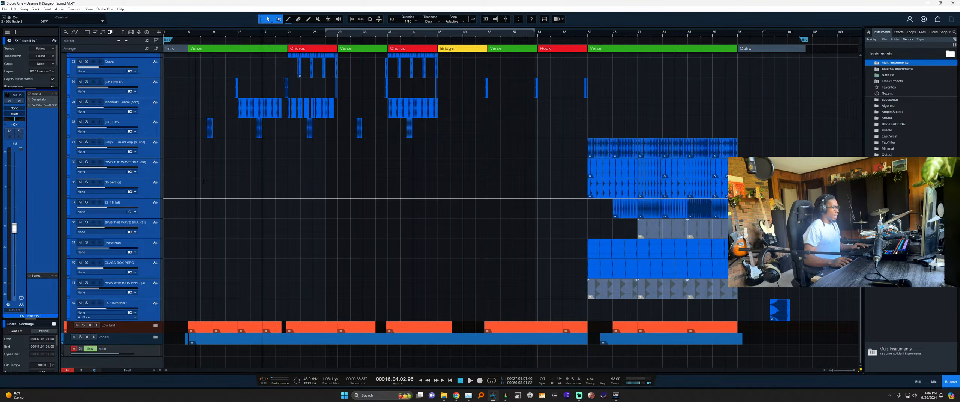
key("F3")
left_click(366, 167)
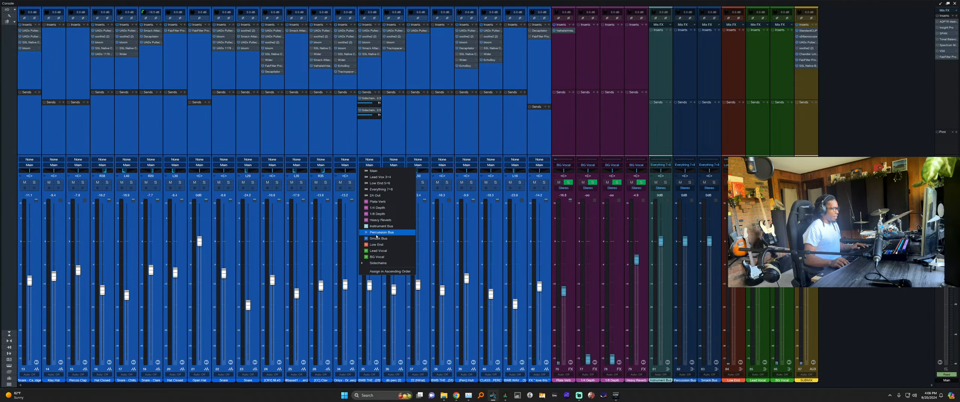
left_click(379, 233)
left_click(291, 122)
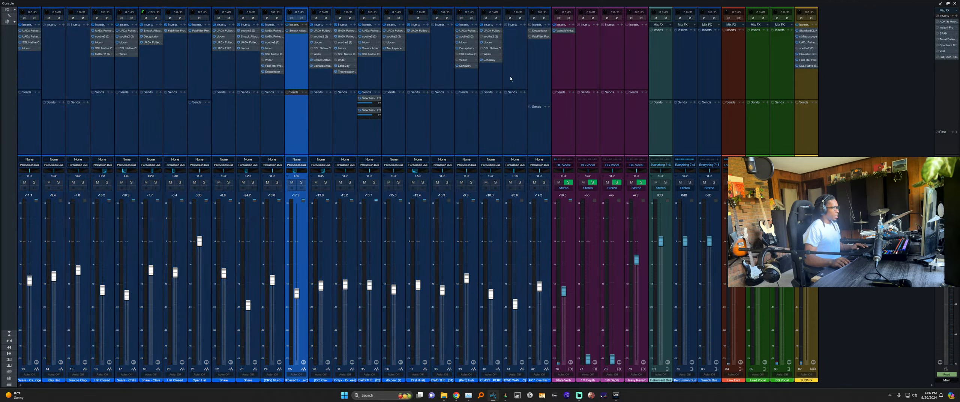
left_click(495, 83)
Remove Wider, SSL Native and soothe2 from channel 40, and clear all inserts on channel 42.
right_click(486, 55)
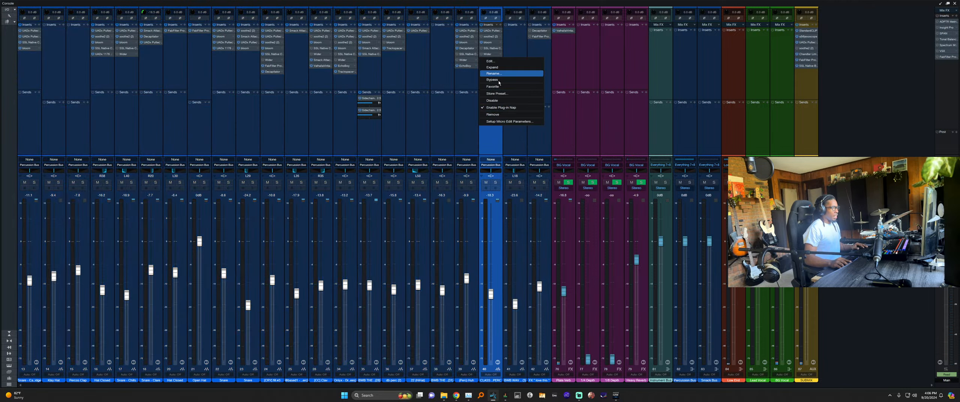
left_click(493, 114)
right_click(488, 48)
left_click(489, 47)
right_click(488, 48)
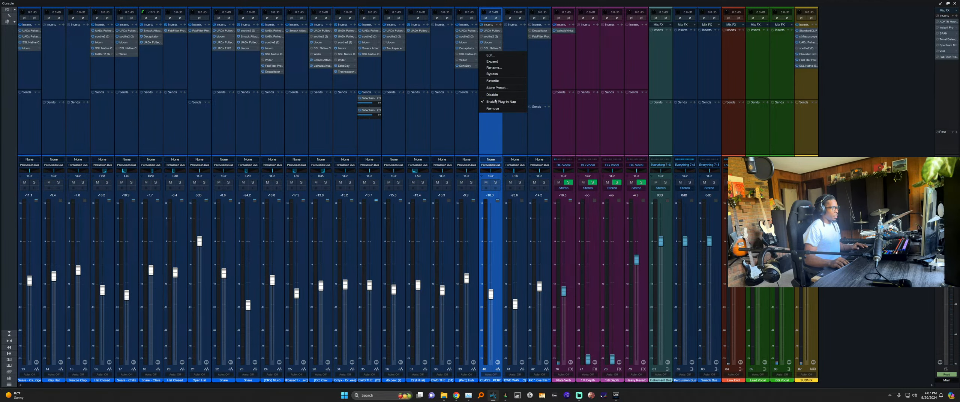
left_click(493, 108)
right_click(489, 37)
left_click(493, 97)
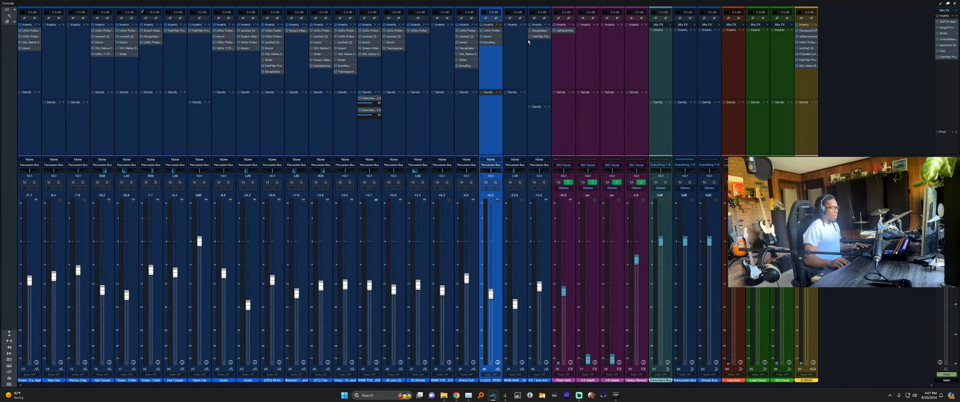
left_click(540, 54)
left_click(545, 24)
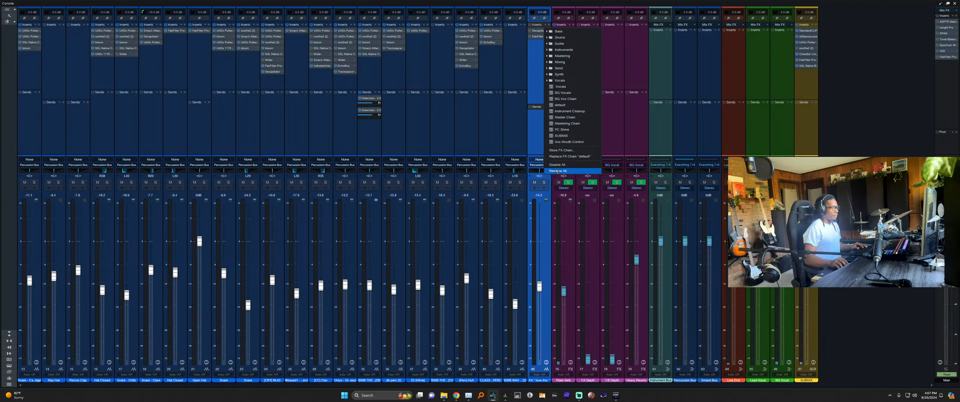
left_click(559, 171)
Remove Wider and SSL Native C from channel 39, bloom from 36, and Wider, SSL Native C, soothe2 from 34.
right_click(467, 62)
left_click(472, 121)
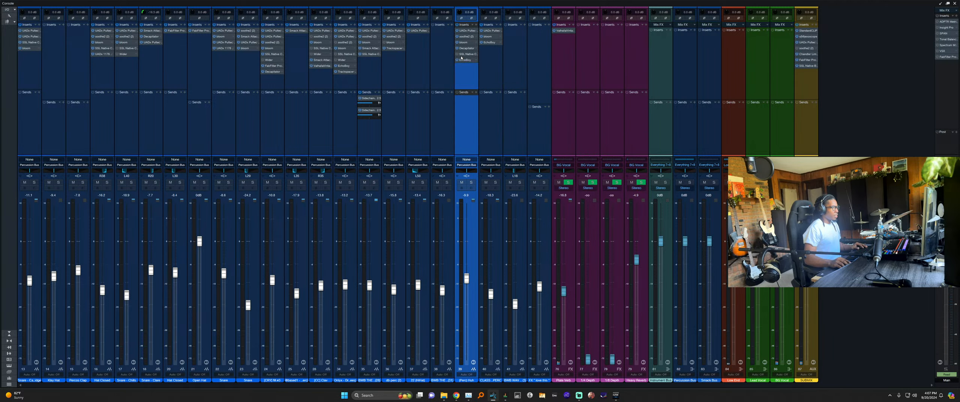
right_click(461, 55)
left_click(470, 111)
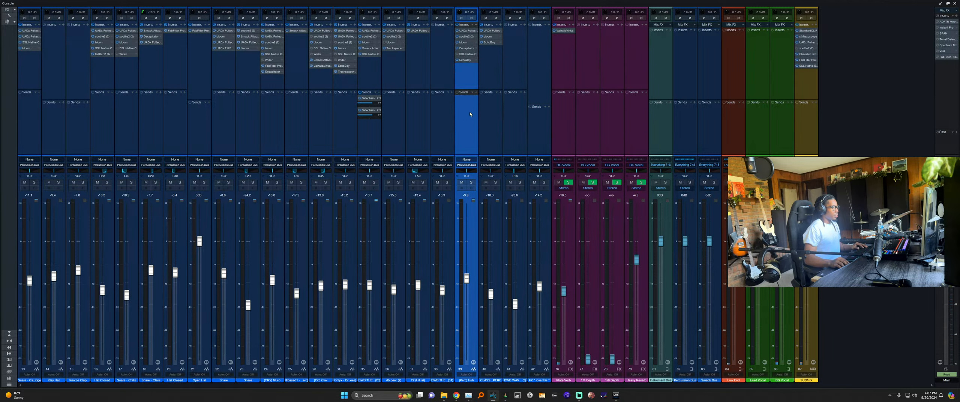
right_click(390, 43)
left_click(398, 102)
right_click(348, 62)
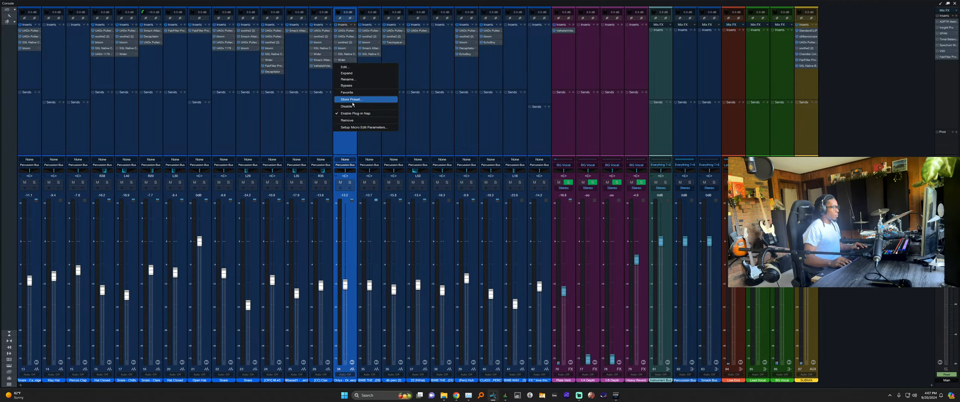
left_click(350, 120)
right_click(348, 55)
left_click(349, 115)
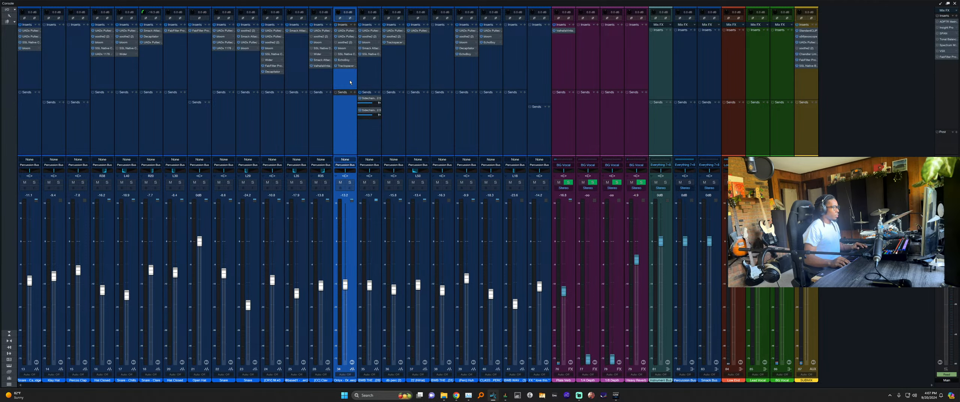
right_click(346, 43)
left_click(349, 104)
Remove Wider, SSL Native C and soothe2 from channel 28, Wider from 24, and Wider and SSL Native C from 17.
right_click(322, 54)
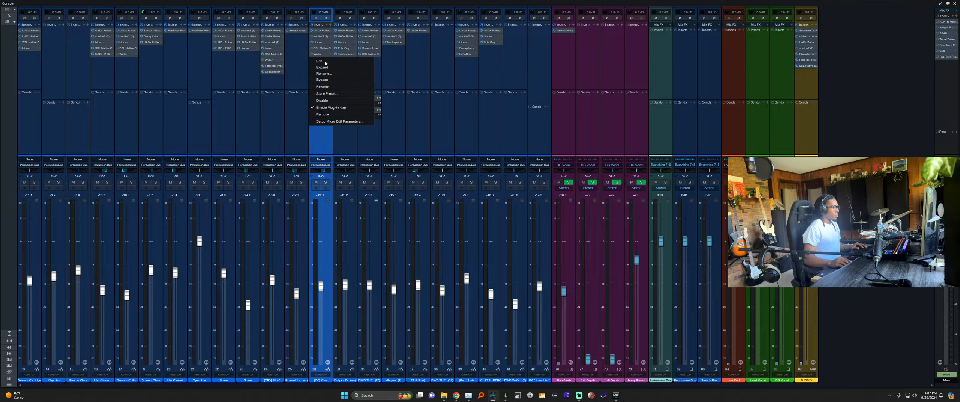
left_click(325, 115)
right_click(323, 49)
left_click(322, 108)
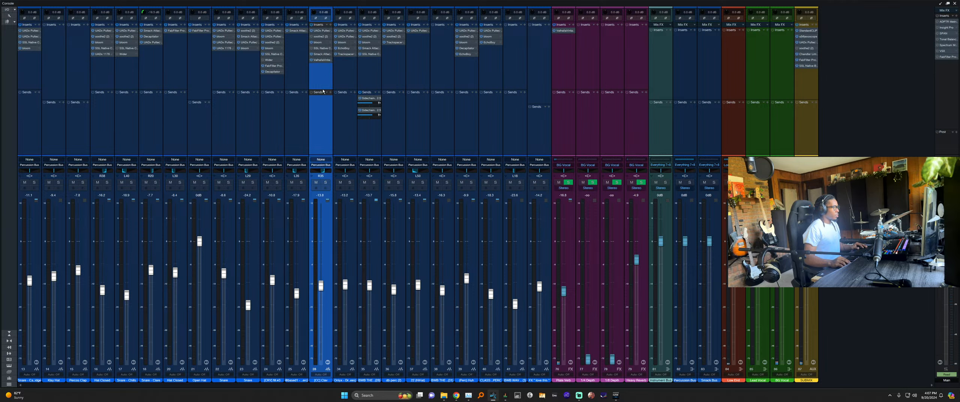
right_click(323, 36)
left_click(324, 97)
right_click(275, 62)
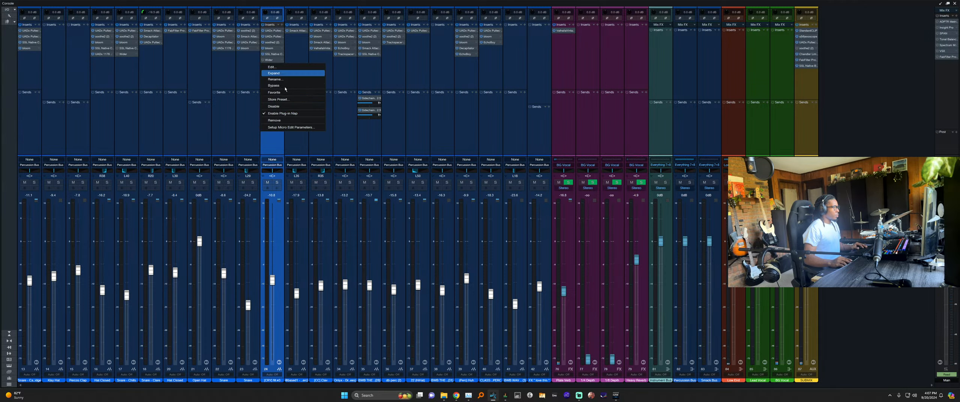
left_click(276, 118)
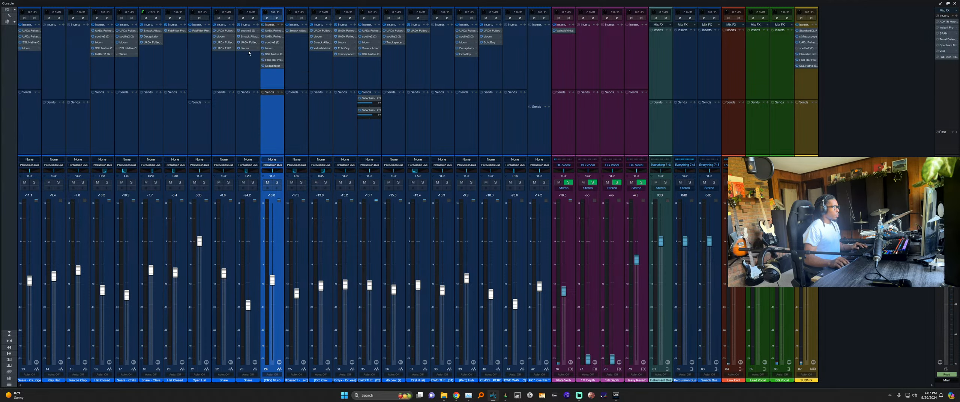
right_click(124, 54)
left_click(125, 114)
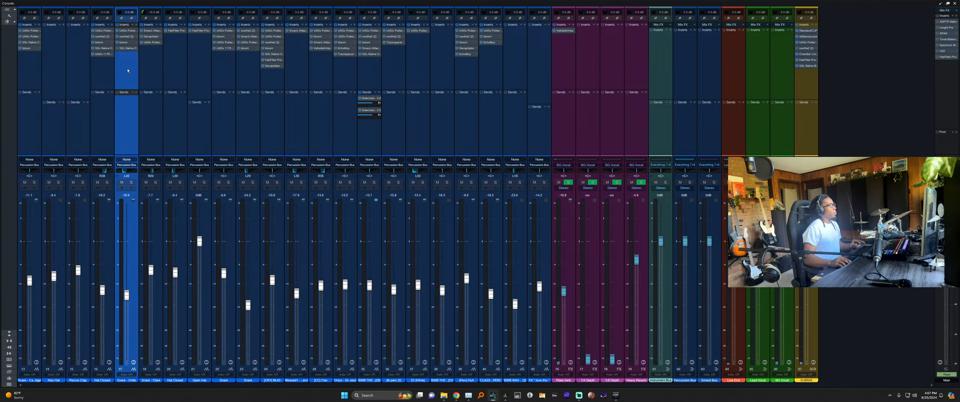
right_click(127, 48)
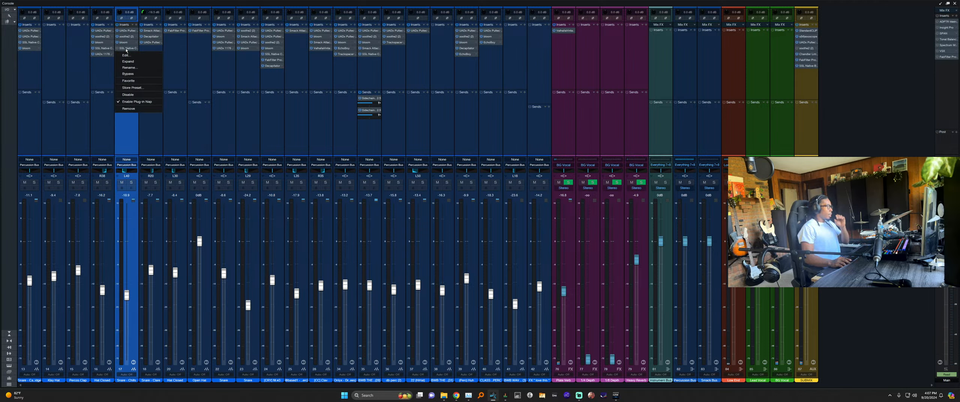
left_click(132, 111)
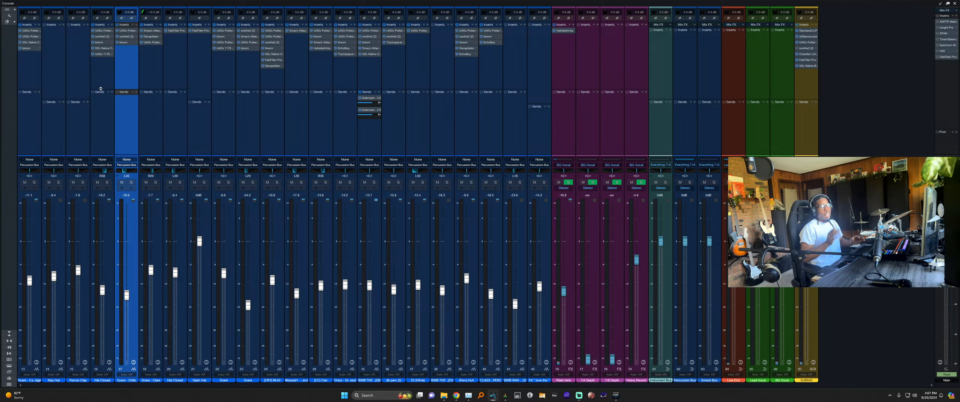
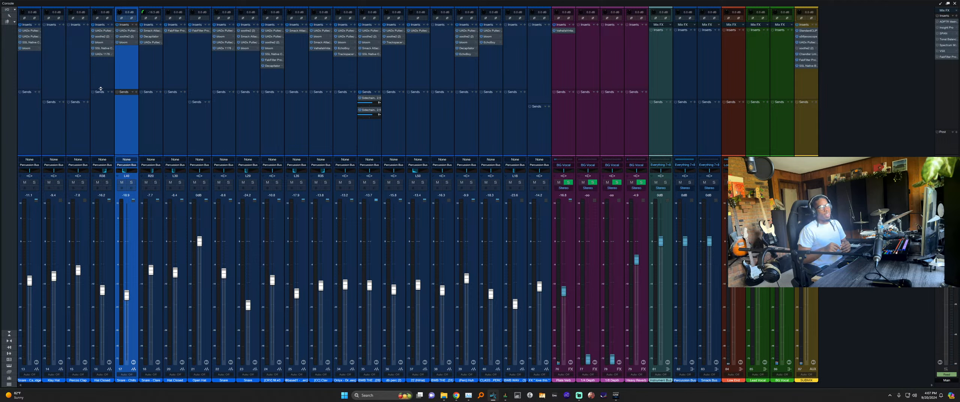
Select the Hat Closed channel, then close the Console to view the drum tracks.
left_click(147, 64)
left_click(102, 72)
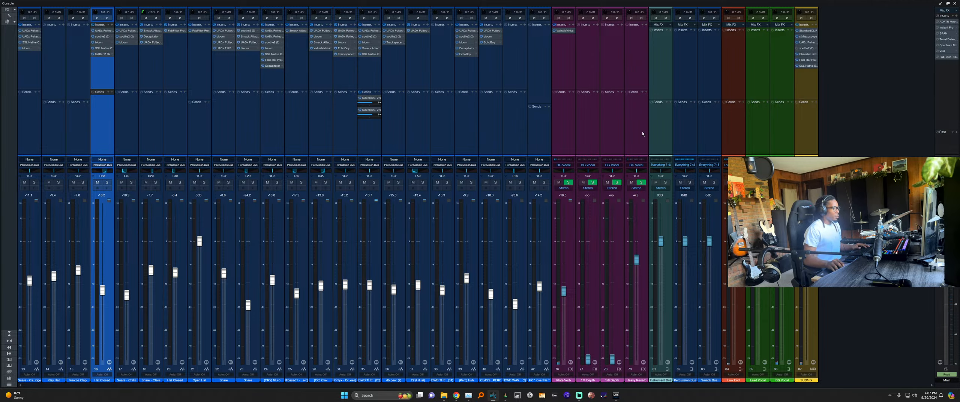
key("F3")
scroll(379, 170, "up", 5)
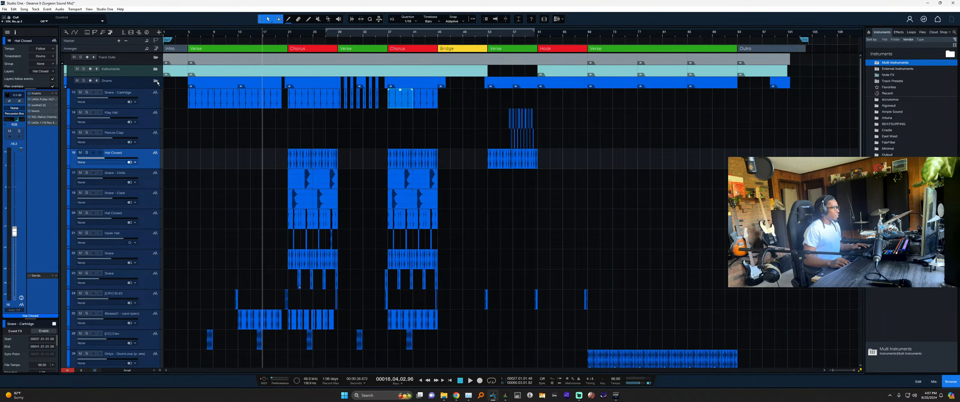
Collapse and re-expand the Drums and Instruments folder tracks in the arrangement.
left_click(155, 81)
left_click(156, 70)
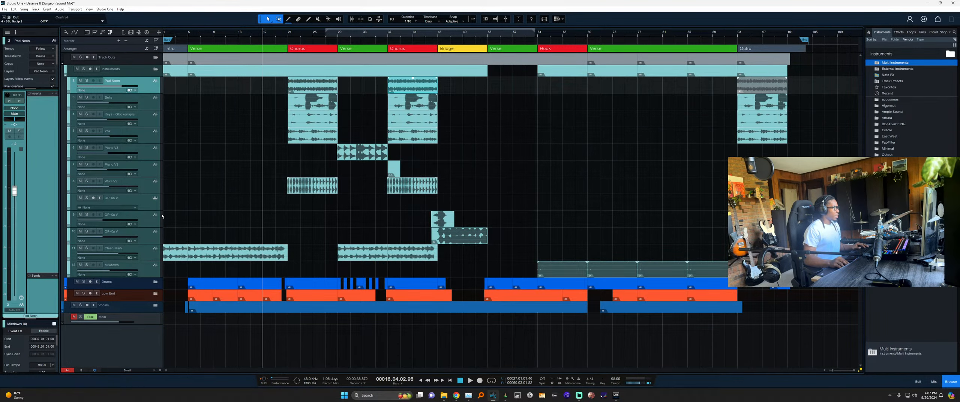
left_click(155, 69)
left_click(155, 81)
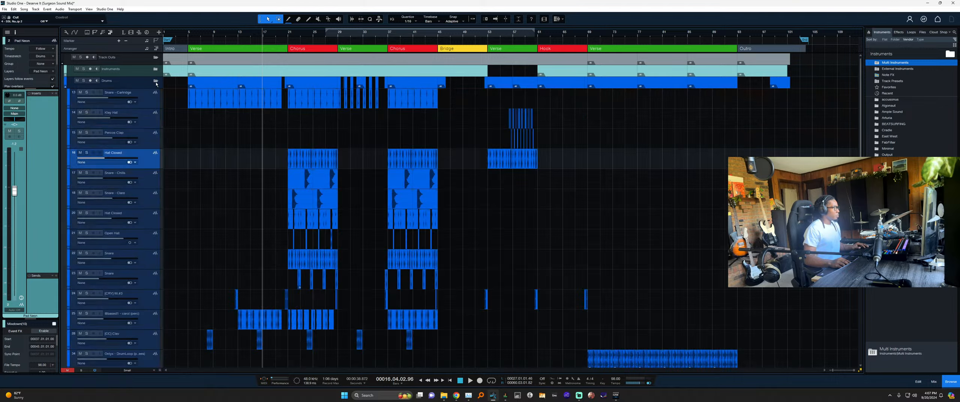
key("F3")
key("F3")
Collapse the Drums folder, expand the Instruments folder, and open the full mixer console.
scroll(242, 159, "up", 4)
scroll(330, 172, "down", 3)
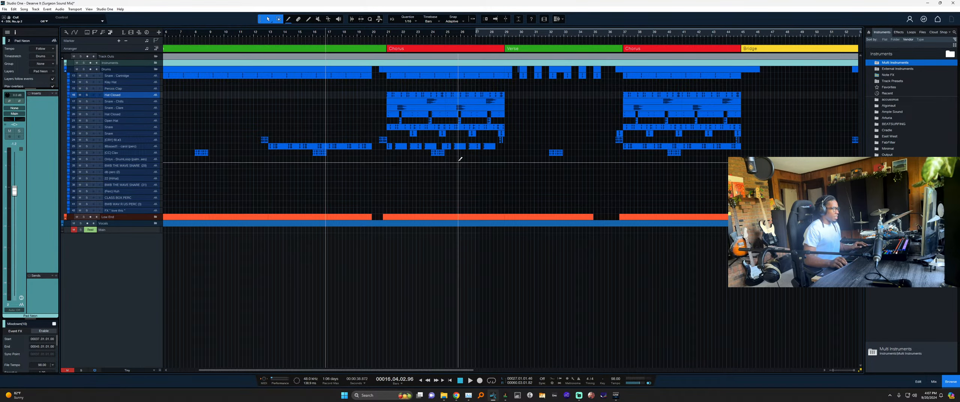
scroll(460, 161, "up", 2)
scroll(472, 233, "up", 4)
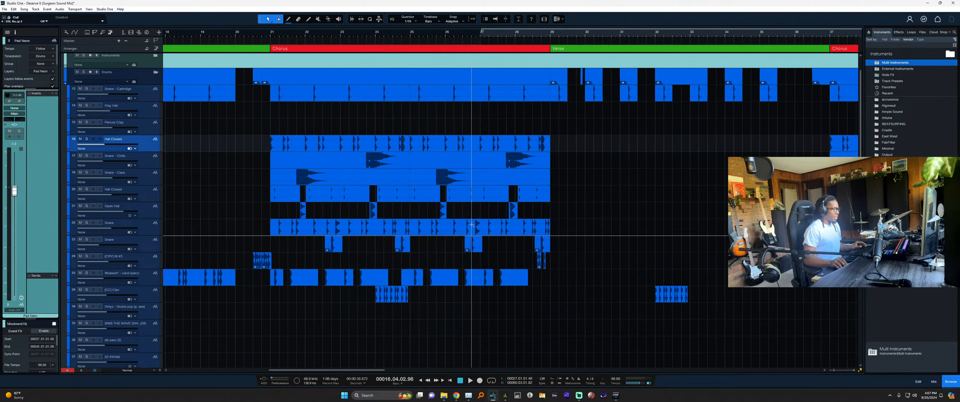
scroll(471, 232, "left", 1)
scroll(236, 131, "up", 1)
left_click(156, 91)
left_click(157, 75)
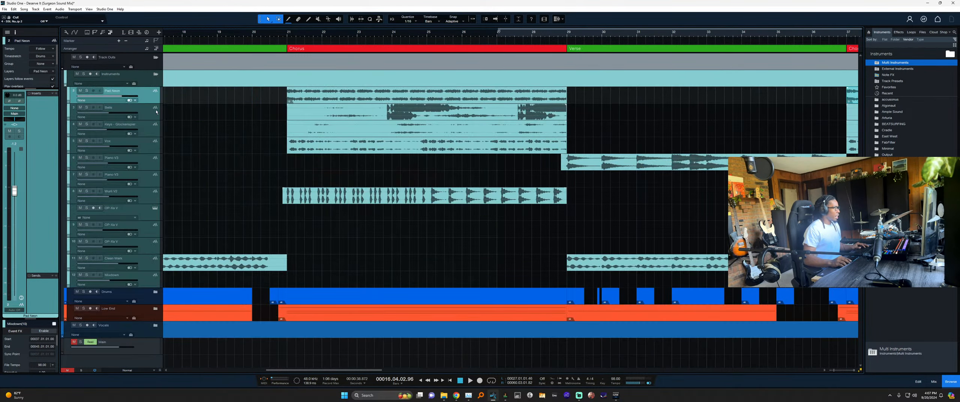
key("F3")
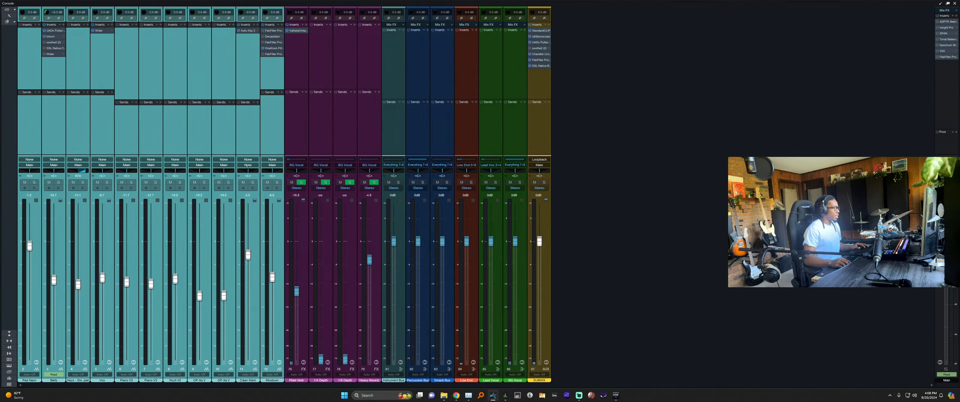
Route the selected instrument channels' output to the Instrument Bus.
left_click(246, 165)
left_click(258, 217)
left_click(151, 78)
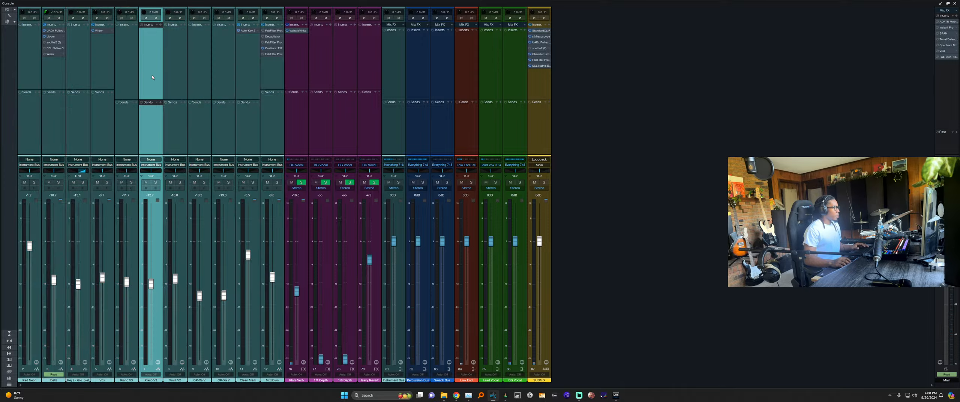
key("F3")
key("F3")
left_click(265, 70)
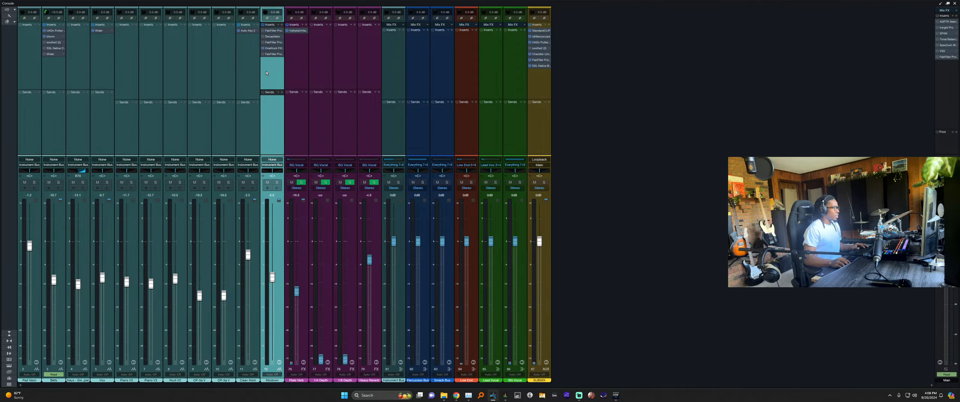
right_click(270, 54)
left_click(230, 91)
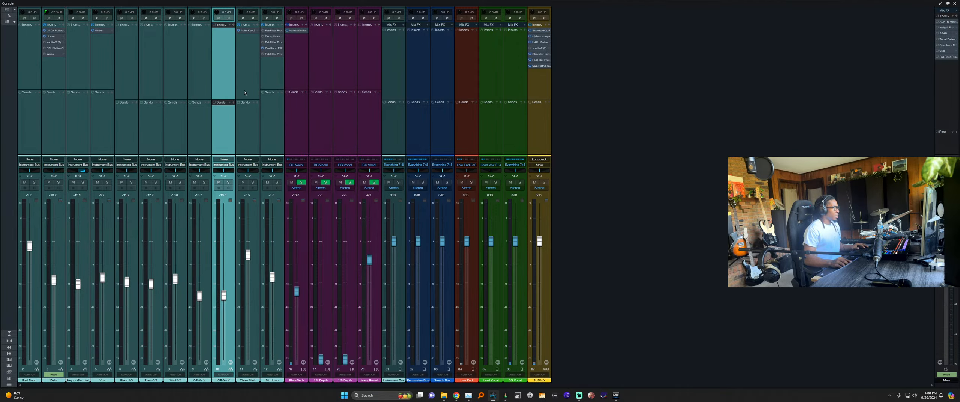
left_click(275, 96)
Remove the Wider and SSL Native inserts from Bells, then return to the arrangement.
right_click(52, 55)
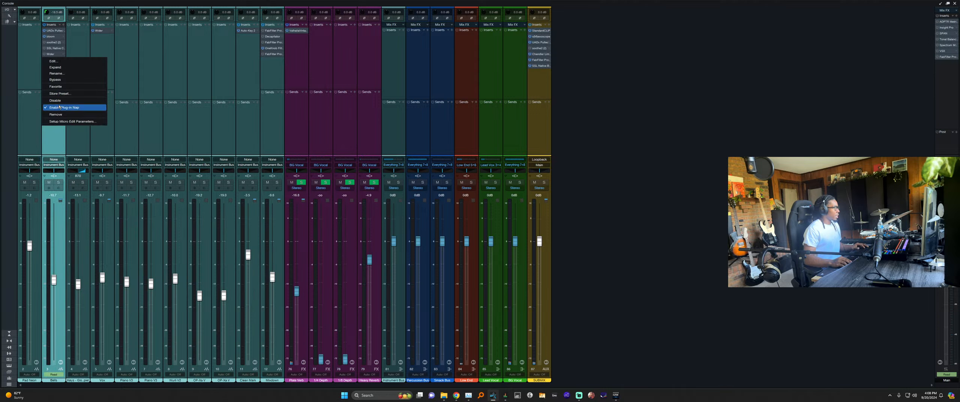
left_click(57, 108)
right_click(51, 51)
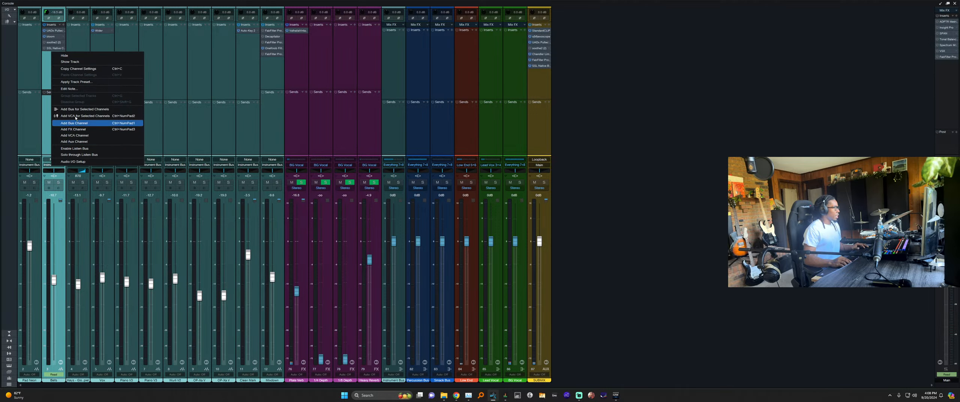
left_click(54, 52)
right_click(54, 51)
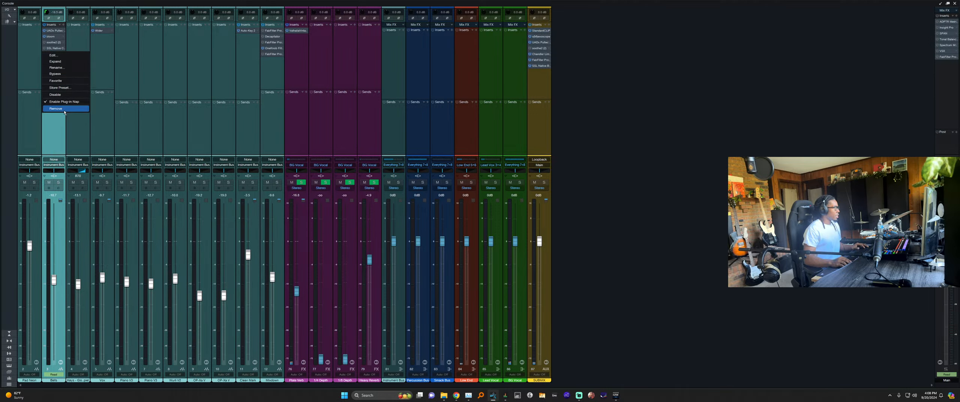
left_click(52, 48)
right_click(52, 48)
left_click(61, 103)
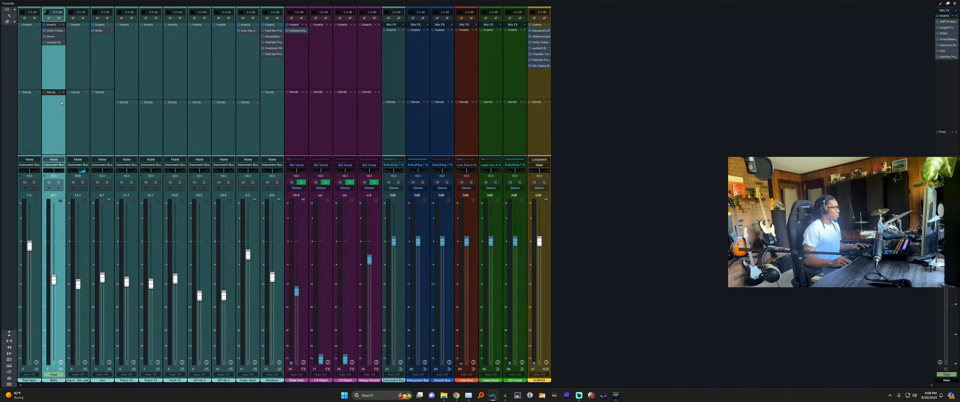
left_click(112, 67)
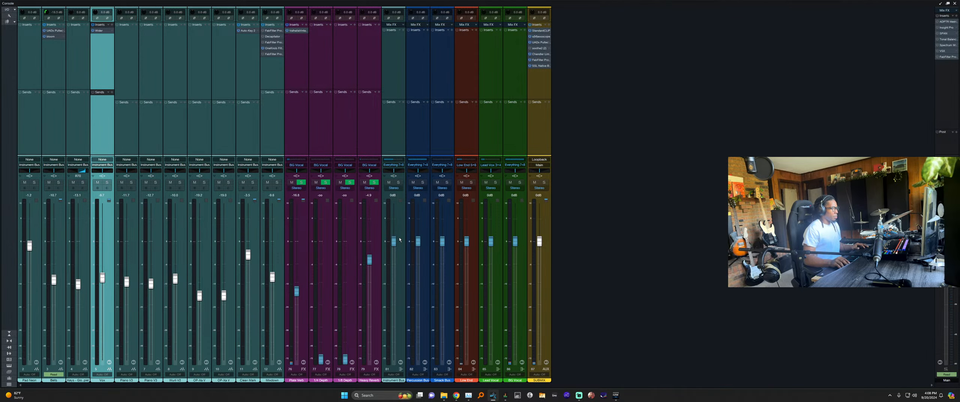
key("F3")
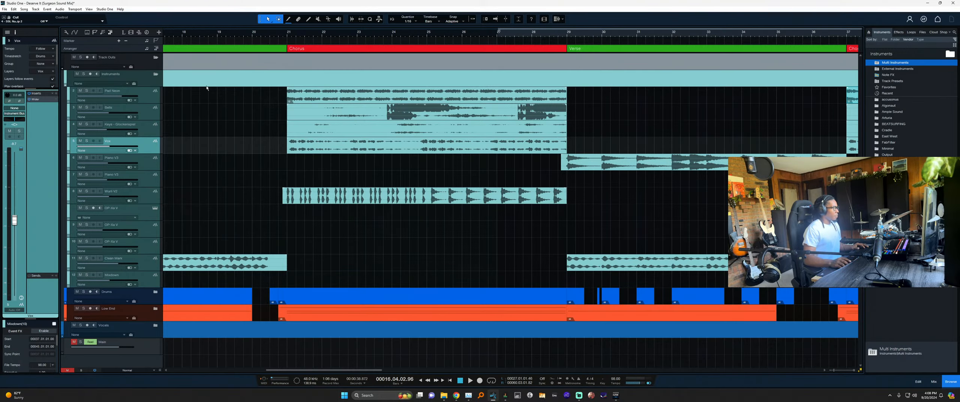
Collapse the Instruments and Track Outs folders, save the song, and bring up Focusrite Control.
left_click(156, 74)
scroll(287, 154, "down", 5)
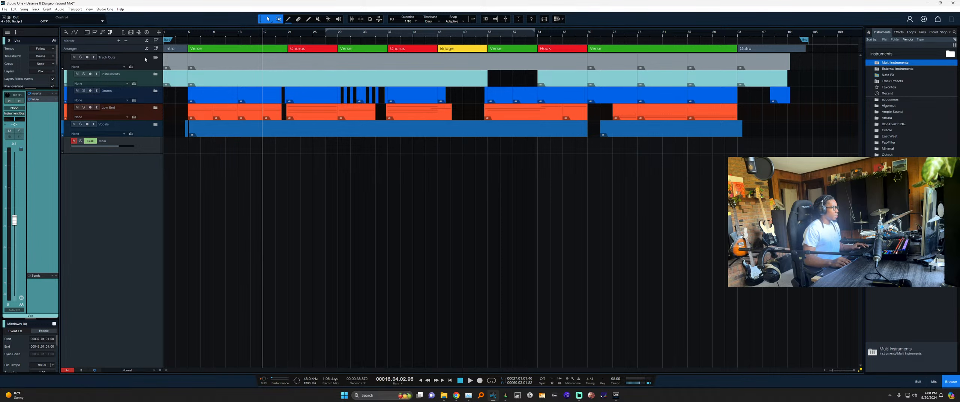
left_click(156, 57)
scroll(178, 121, "up", 1)
left_click(65, 113)
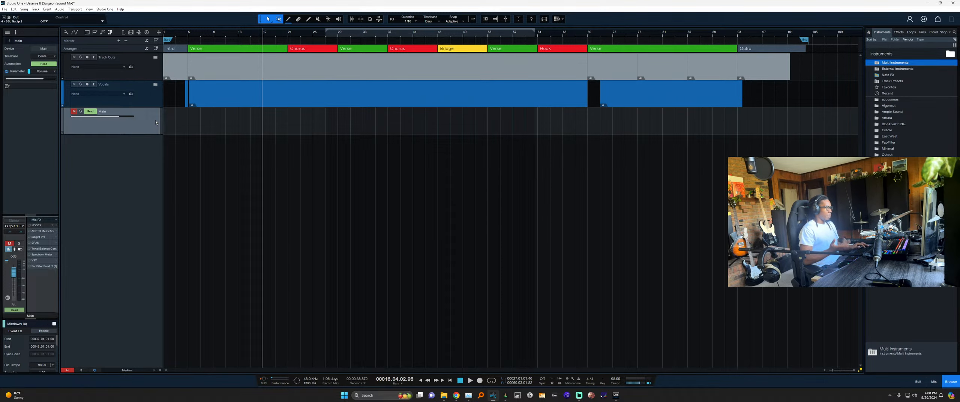
key("ctrl+s")
key("F3")
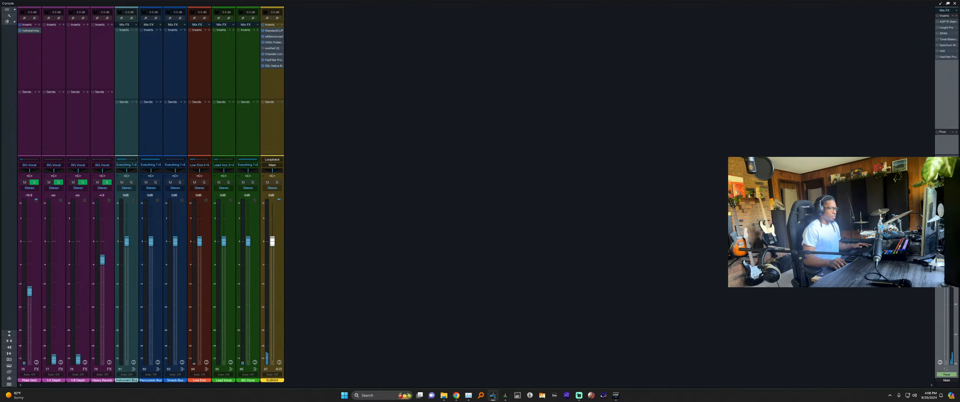
key("alt+Tab")
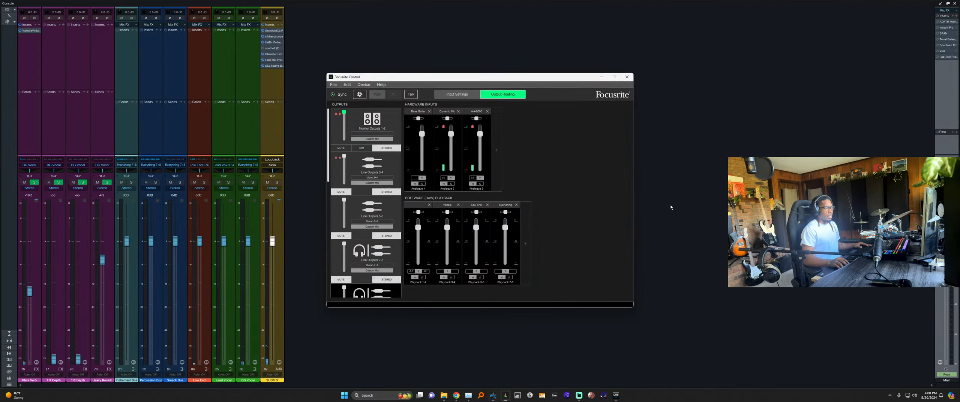
View the mix feeding Monitor Outputs 1-2 in Focusrite Control's Output Routing.
left_click_drag(502, 77, 469, 72)
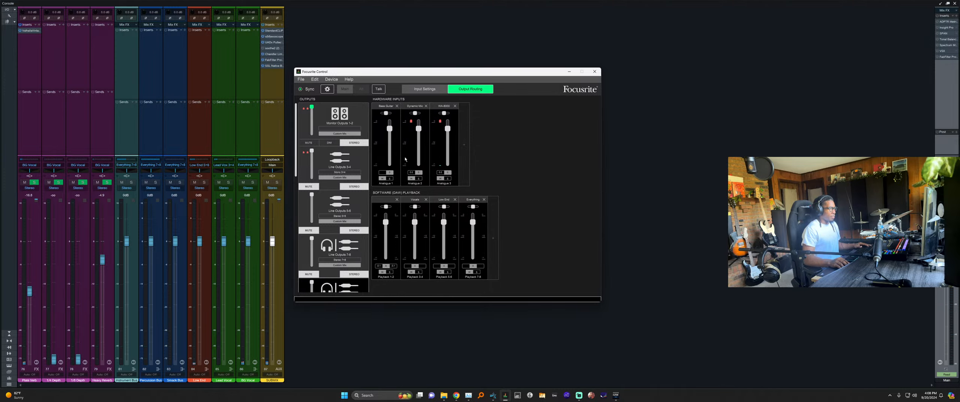
scroll(362, 184, "down", 3)
scroll(362, 184, "up", 3)
left_click(350, 124)
scroll(344, 265, "down", 10)
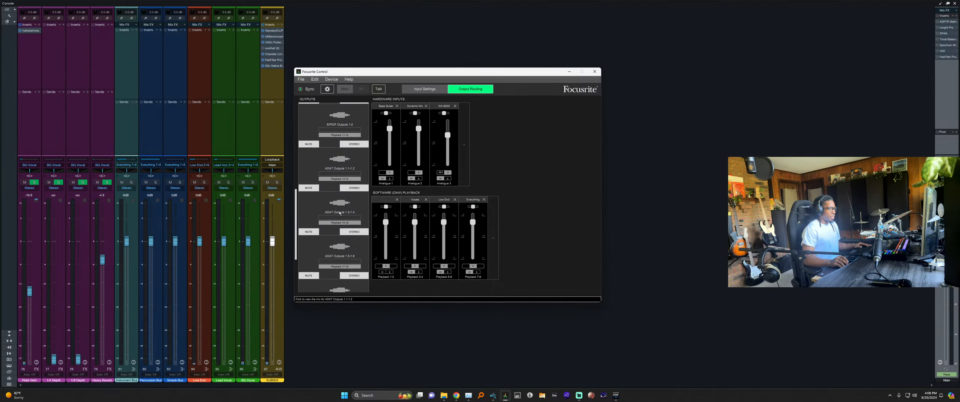
scroll(342, 255, "up", 5)
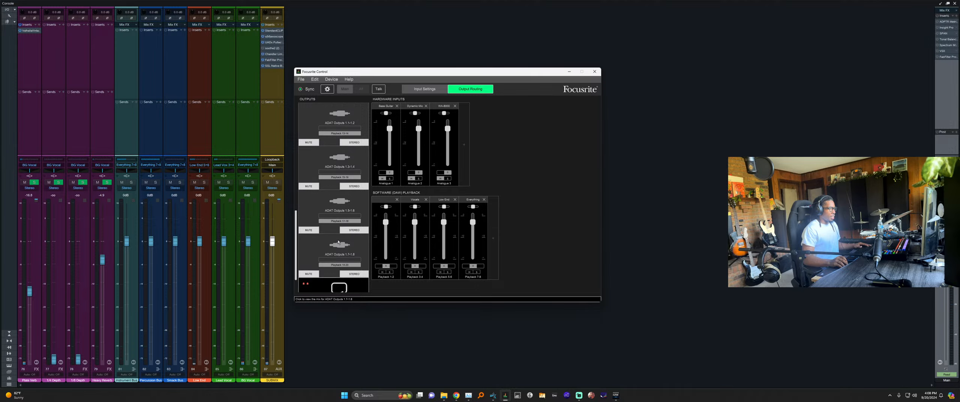
scroll(338, 242, "up", 4)
left_click(341, 118)
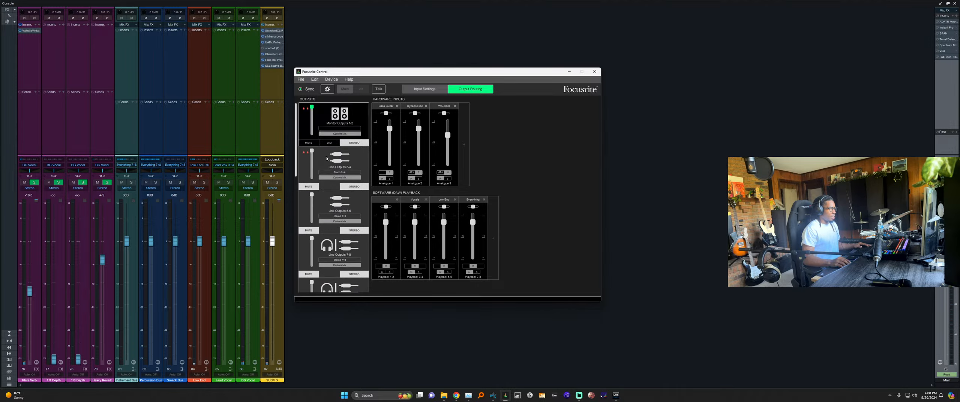
scroll(327, 159, "down", 9)
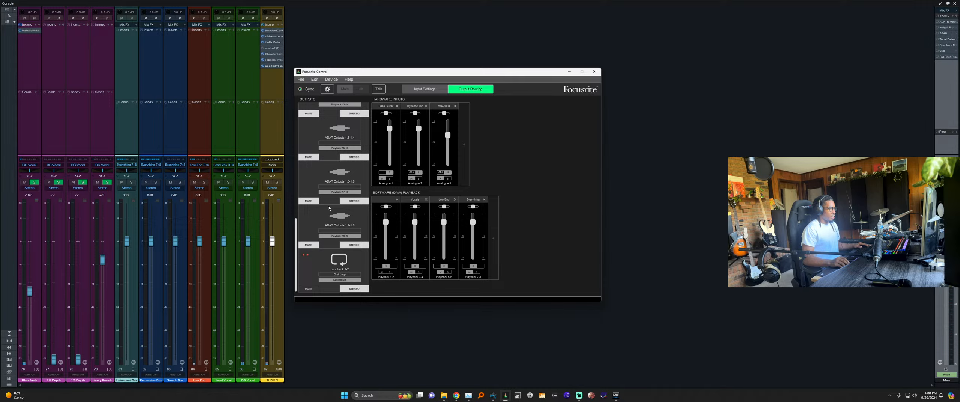
scroll(346, 219, "up", 4)
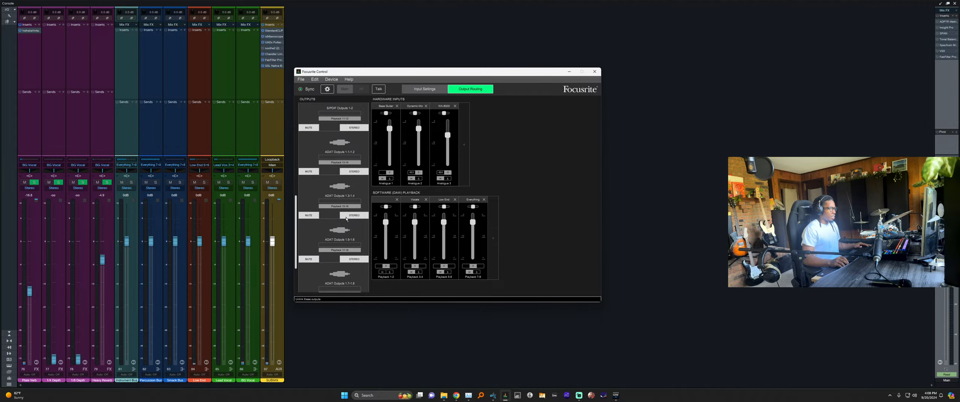
scroll(346, 219, "up", 4)
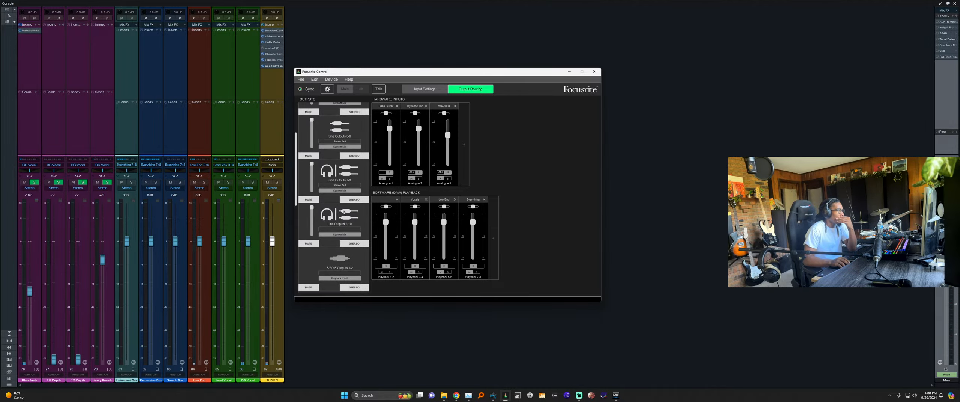
Check the Line Outputs 7-8 mix, recheck Monitor Outputs 1-2, and return to Studio One.
left_click(331, 175)
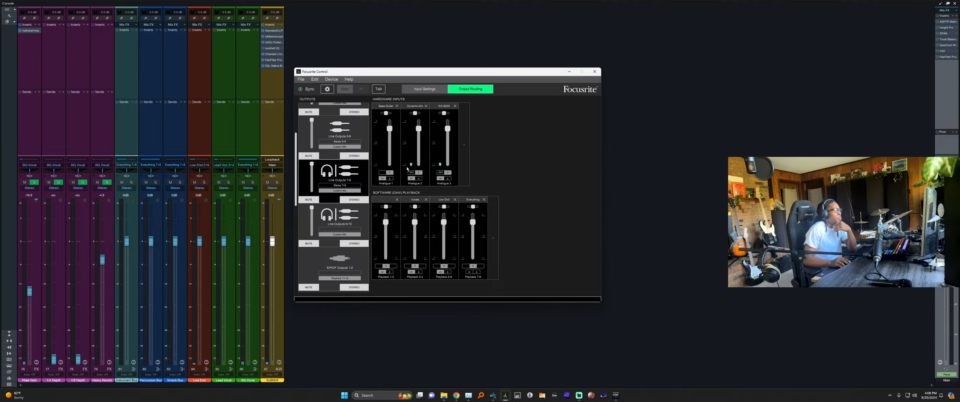
scroll(339, 172, "up", 4)
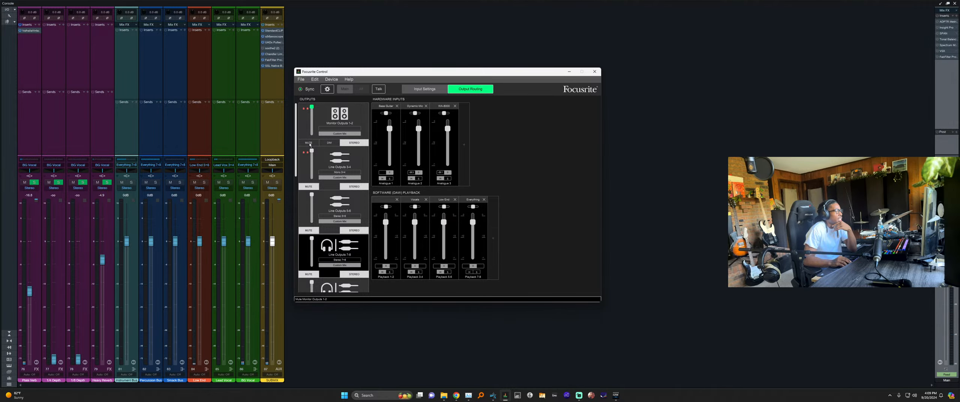
left_click(608, 176)
key("alt+Tab")
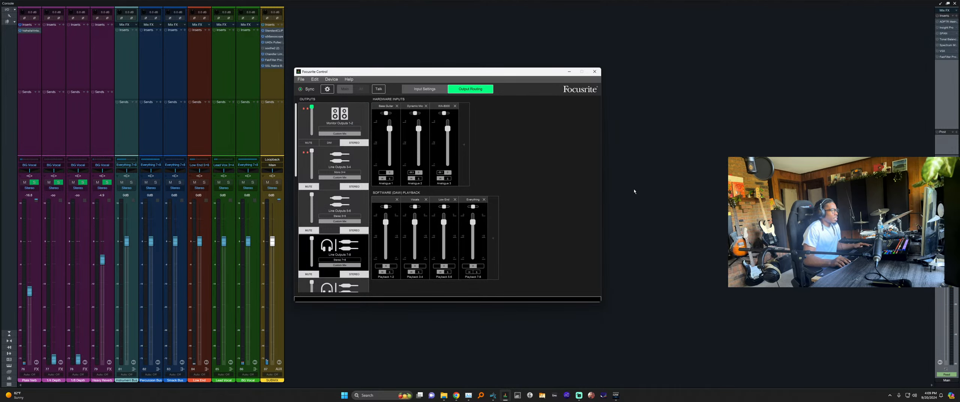
left_click(349, 138)
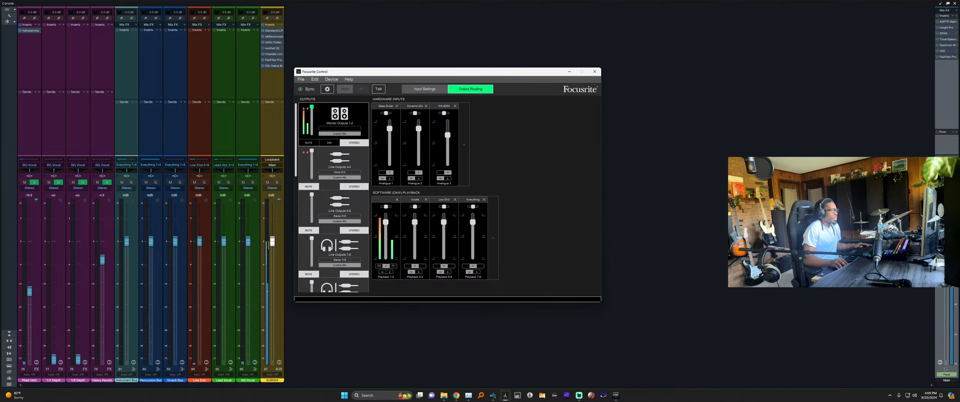
key("alt+Tab")
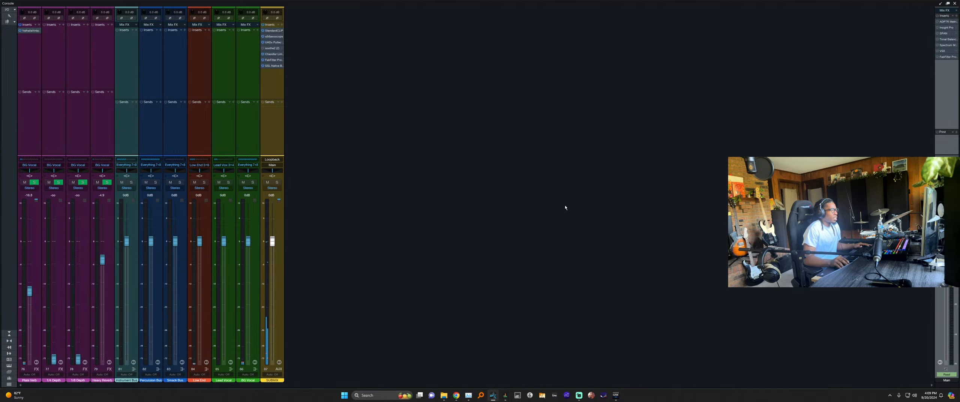
key("alt+Tab")
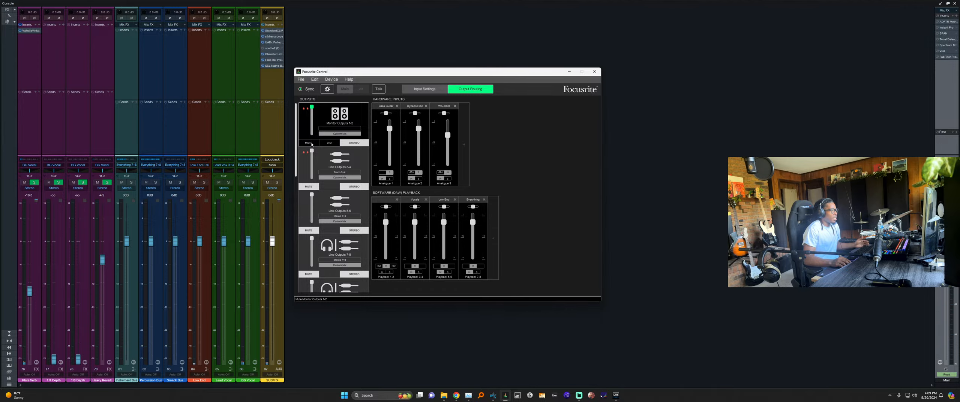
scroll(329, 203, "down", 10)
left_click(345, 259)
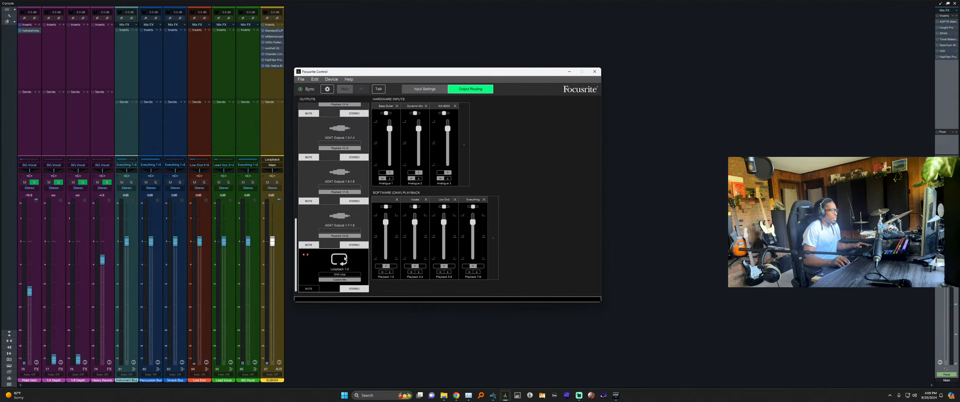
key("alt+Tab")
key("alt+Tab")
key("alt+Tab")
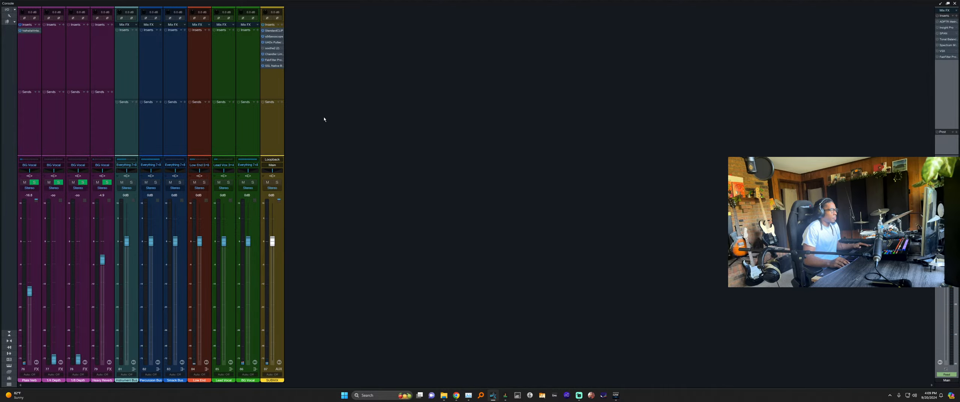
key("F3")
key("F3")
key("alt+Tab")
scroll(332, 123, "up", 10)
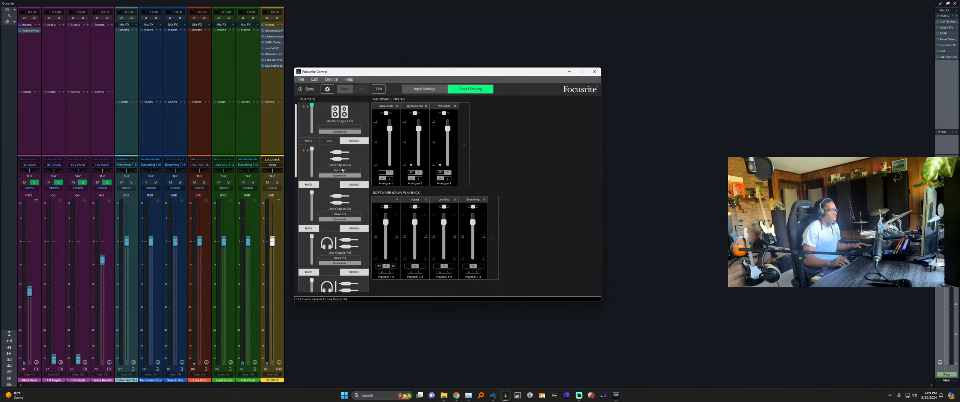
key("alt+Tab")
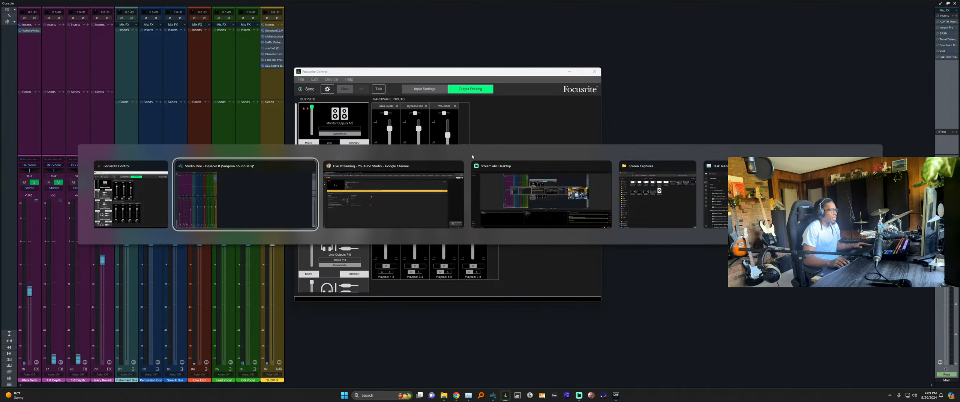
left_click(266, 195)
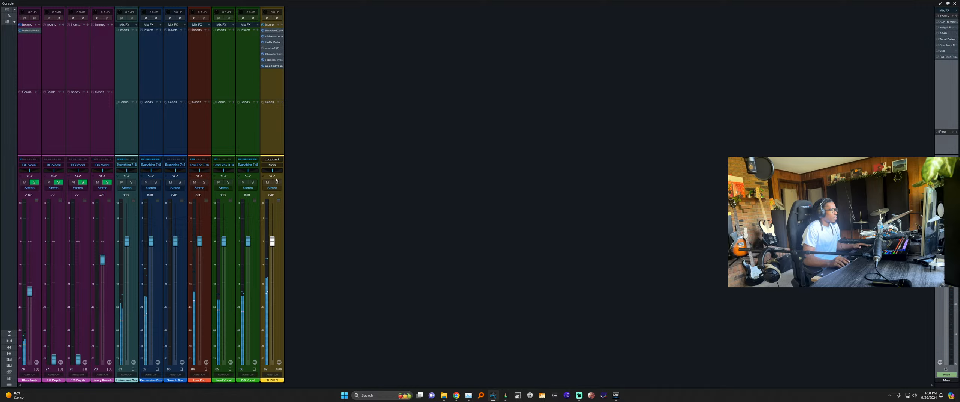
Confirm the SUBMIX channel stays routed to Main, then close the Console to show the arrangement.
left_click(272, 165)
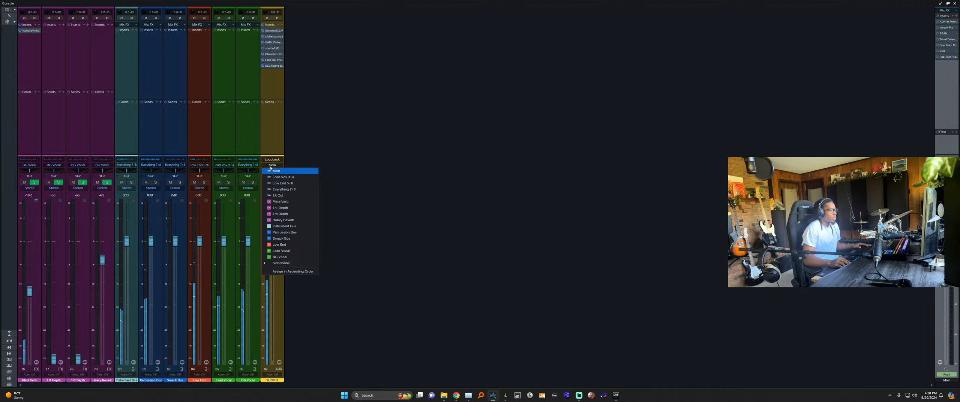
left_click(315, 155)
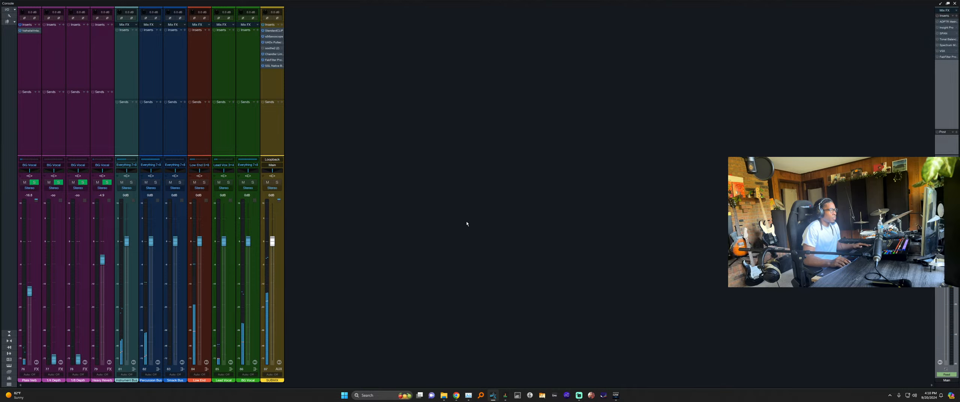
key("alt+Tab")
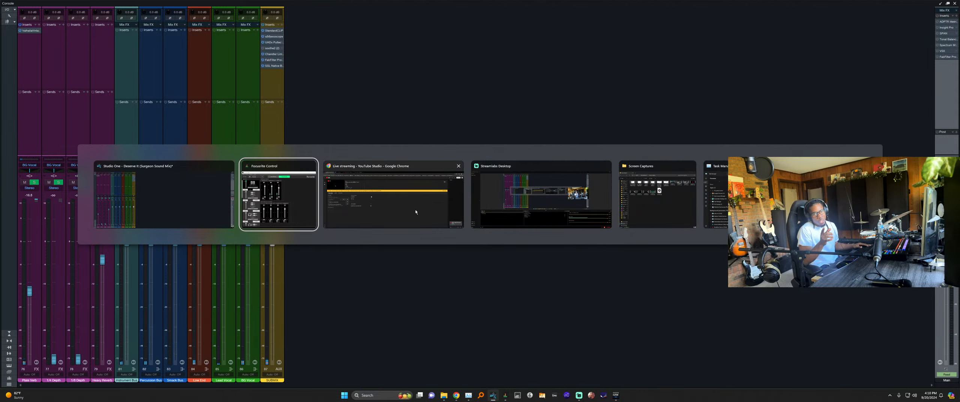
left_click(222, 209)
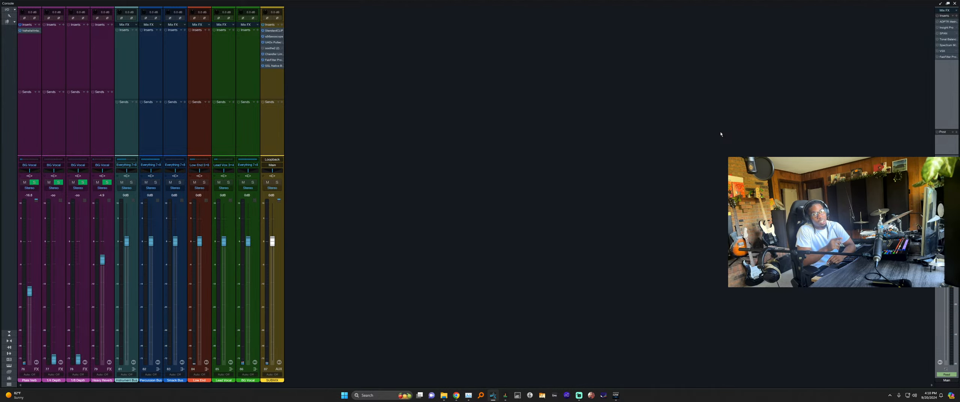
key("F3")
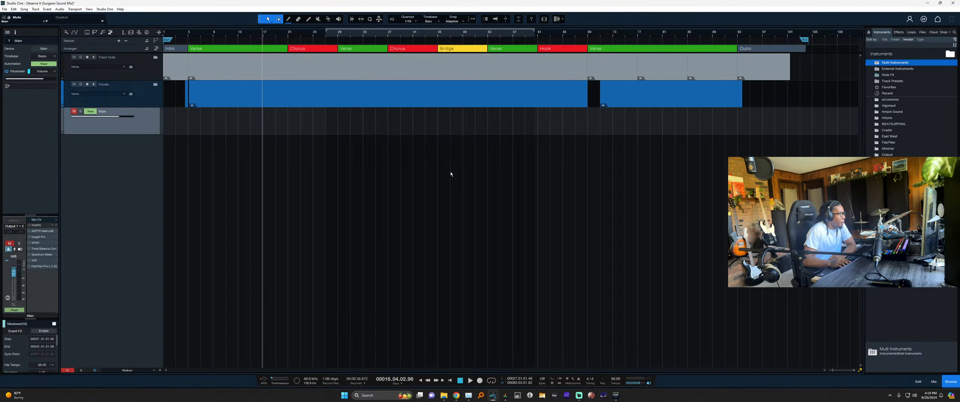
Briefly bring Focusrite Control over the console, then go back to the arrangement.
key("F3")
left_click(505, 395)
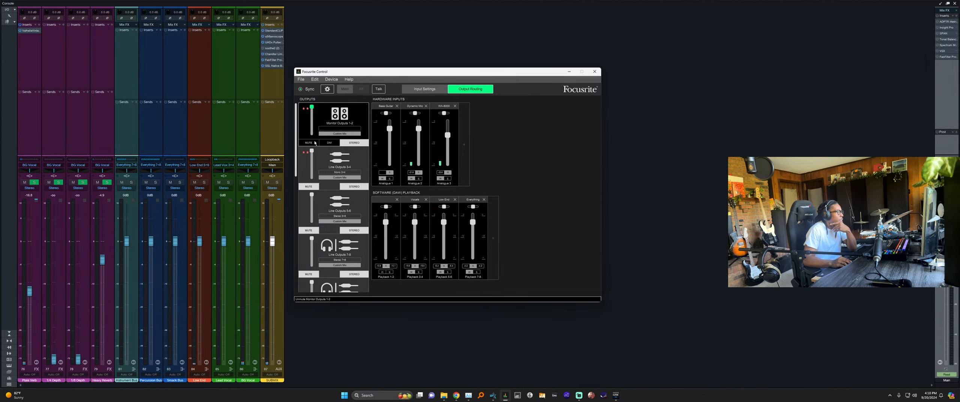
left_click(721, 190)
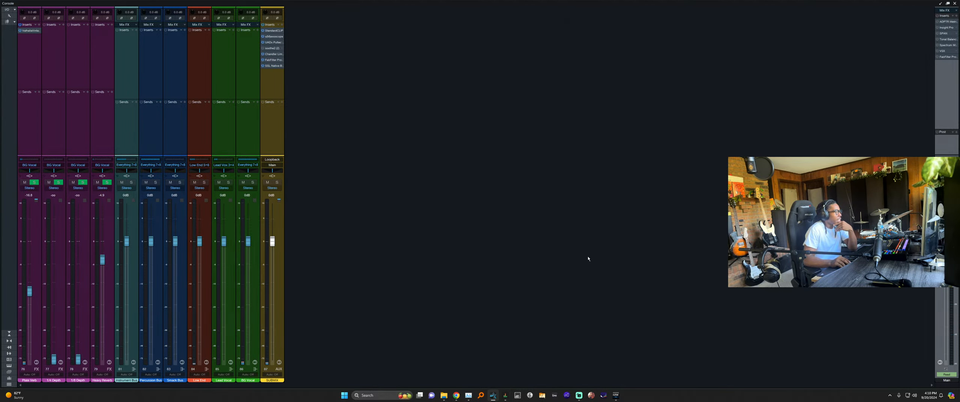
key("F3")
Unfold the Vocals, Track Outs, orange subfolder, Drums and Instruments folders, then reopen the Console.
left_click(155, 84)
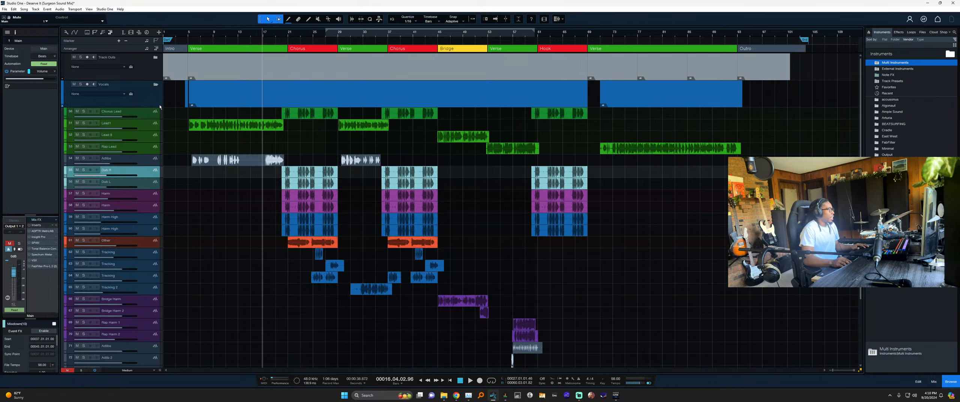
left_click(155, 58)
left_click(155, 118)
left_click(156, 101)
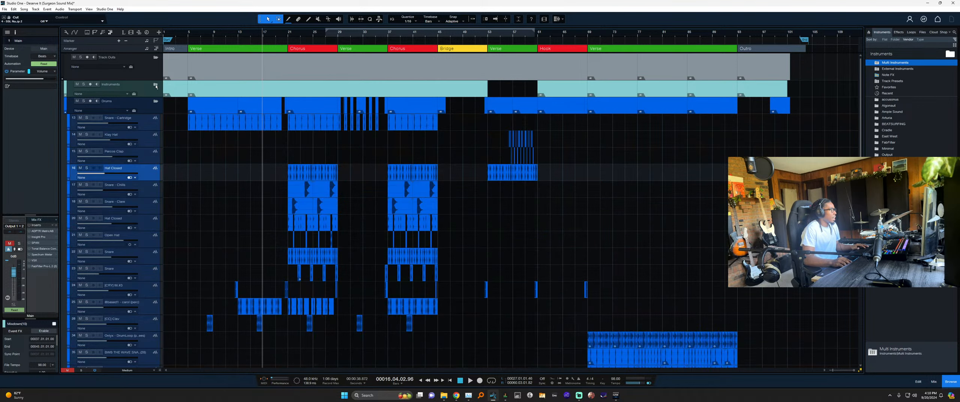
left_click(156, 84)
scroll(233, 142, "up", 1)
scroll(233, 142, "down", 5)
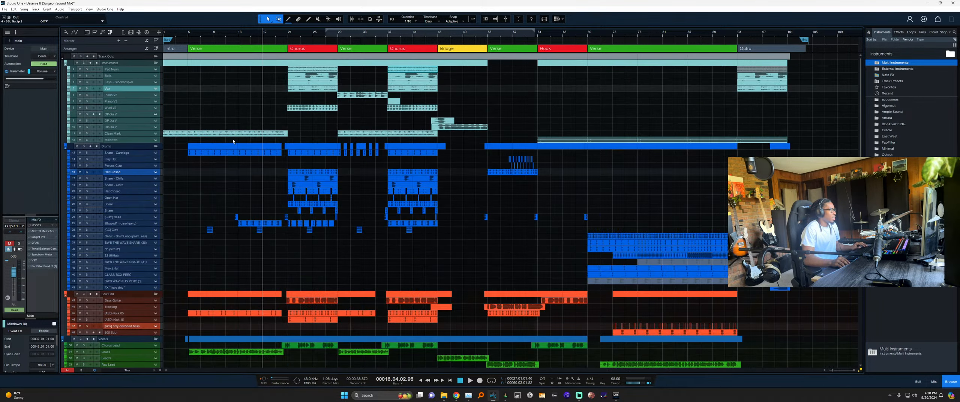
scroll(239, 138, "up", 3)
key("F3")
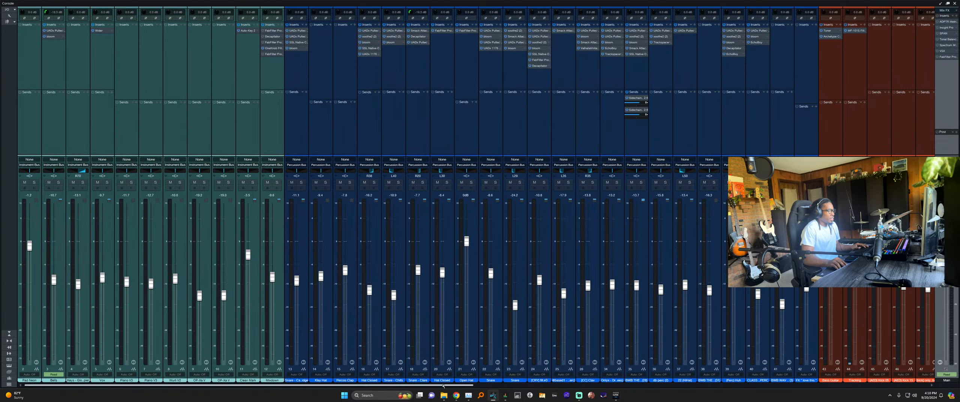
left_click_drag(441, 386, 905, 371)
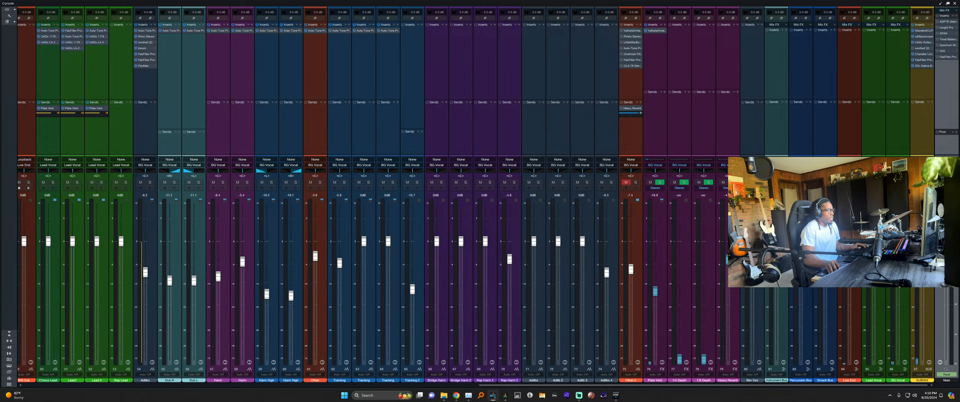
left_click_drag(704, 386, 249, 385)
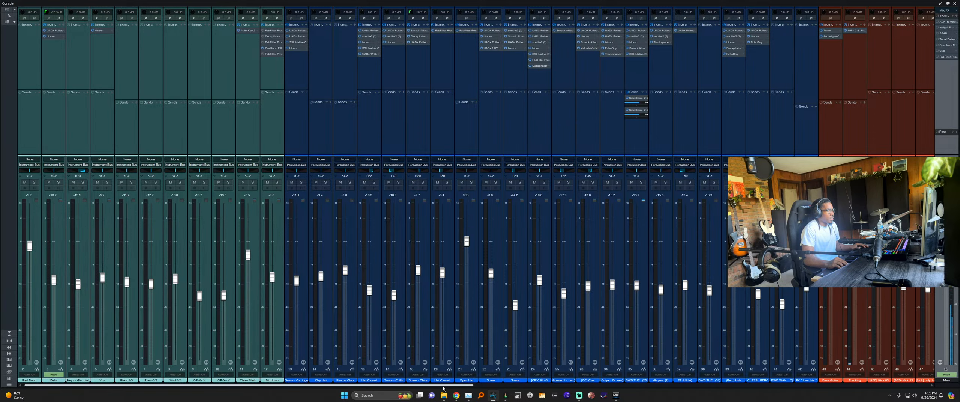
left_click_drag(444, 387, 900, 393)
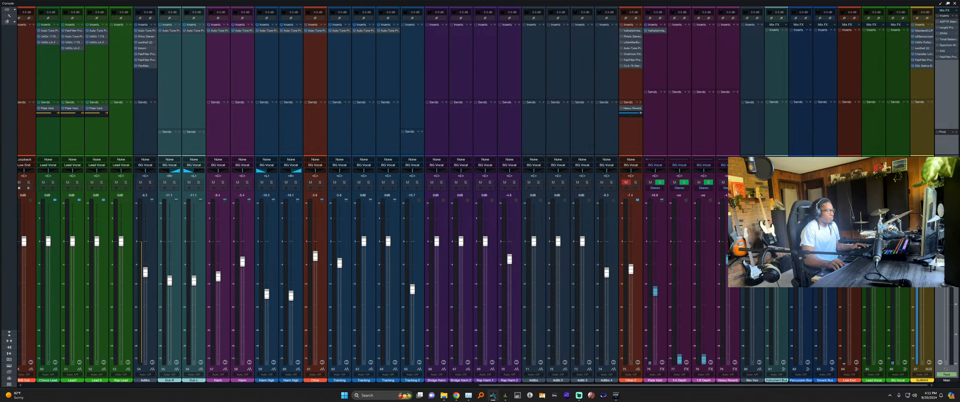
right_click(689, 68)
left_click(696, 69)
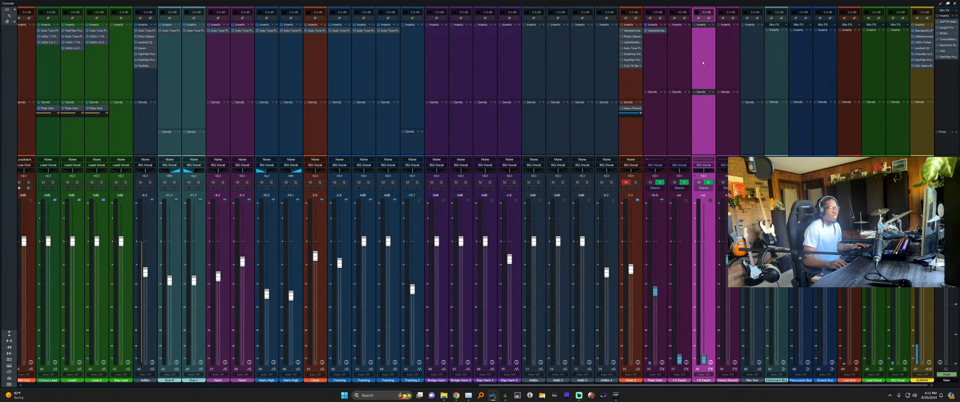
left_click(899, 75)
left_click(920, 75)
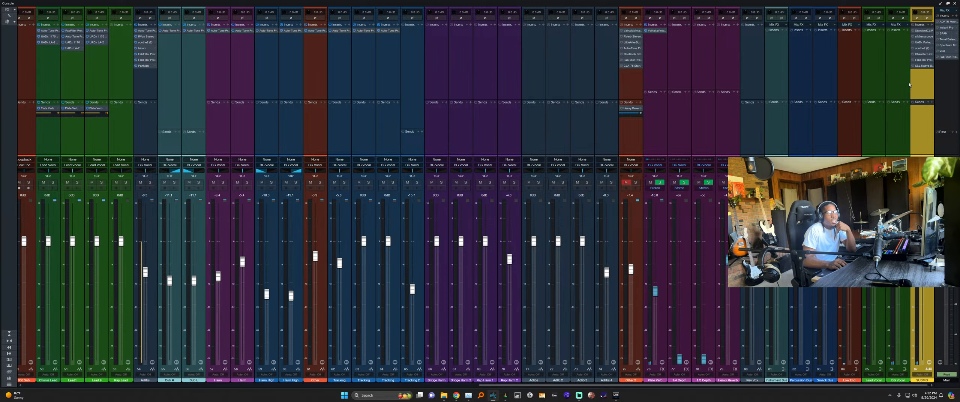
Inspect Song Setup's Audio I/O page for the Focusrite USB inputs, cancel, and bring up Focusrite Control.
key("ctrl+period")
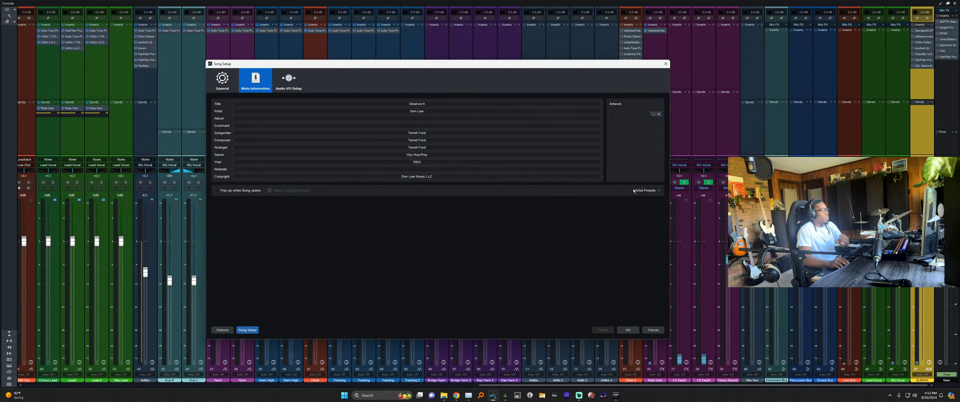
left_click(287, 84)
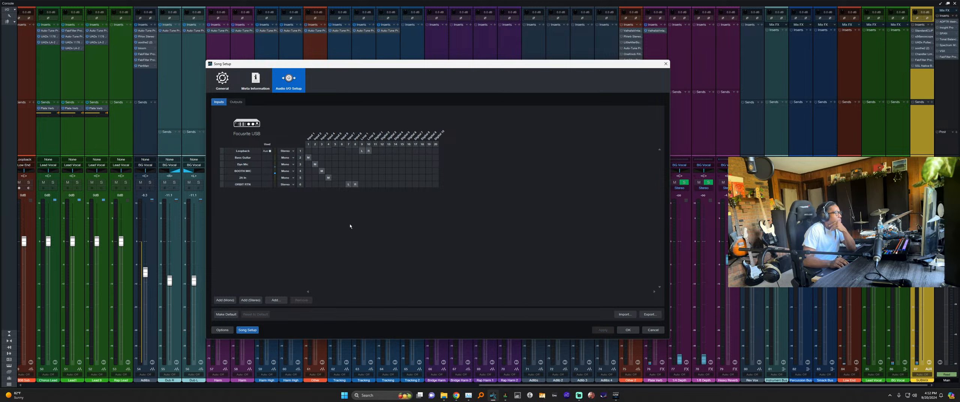
left_click(653, 330)
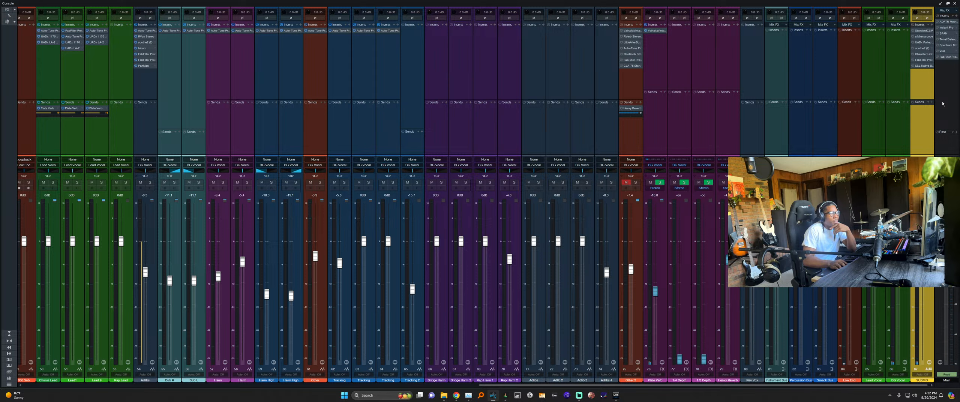
left_click(944, 117)
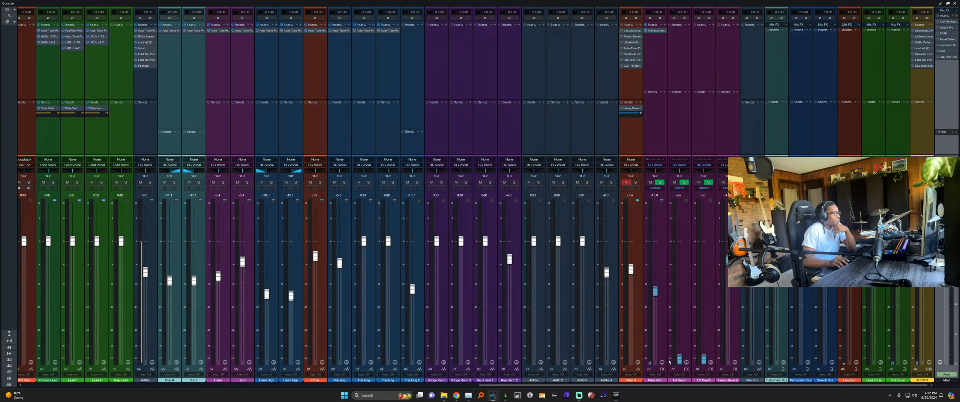
left_click(505, 395)
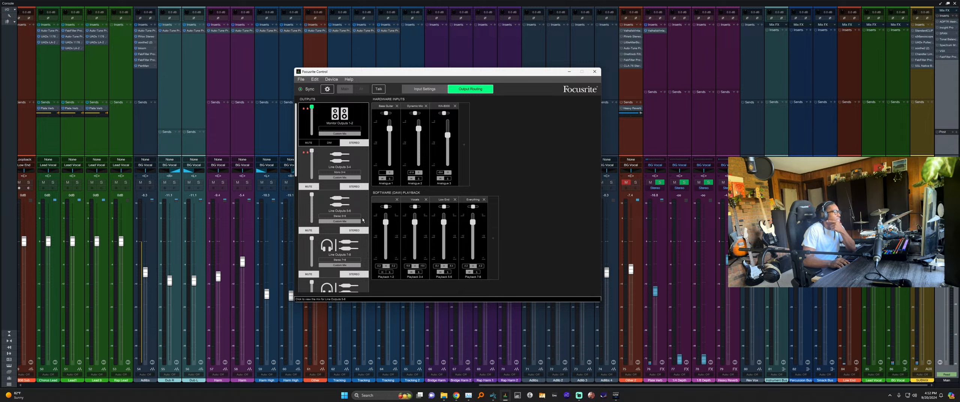
Scroll Focusrite Control's outputs and compare it with the Studio One mixer.
scroll(329, 219, "down", 2)
scroll(329, 218, "down", 5)
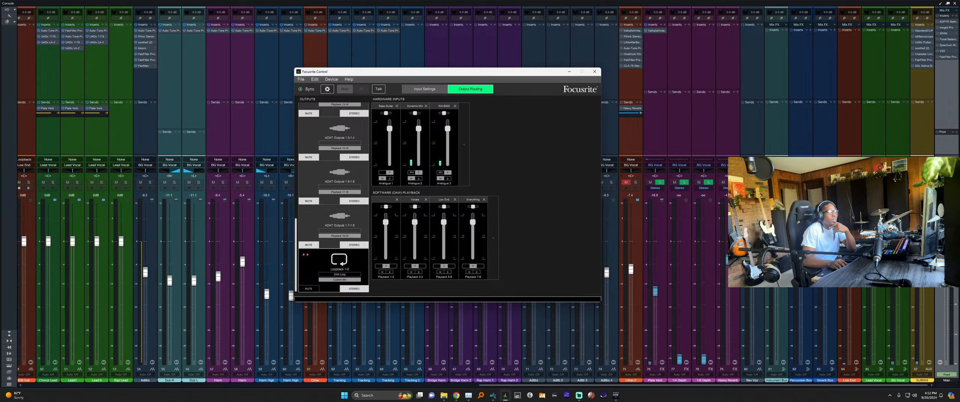
left_click(924, 131)
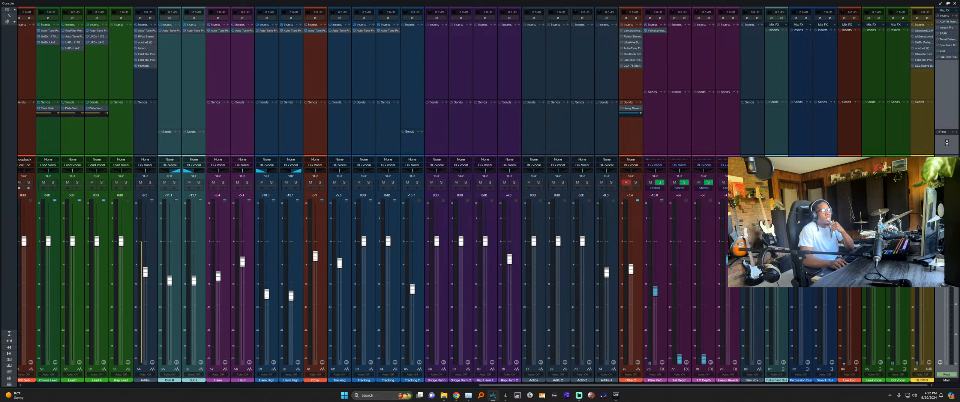
key("alt+Tab")
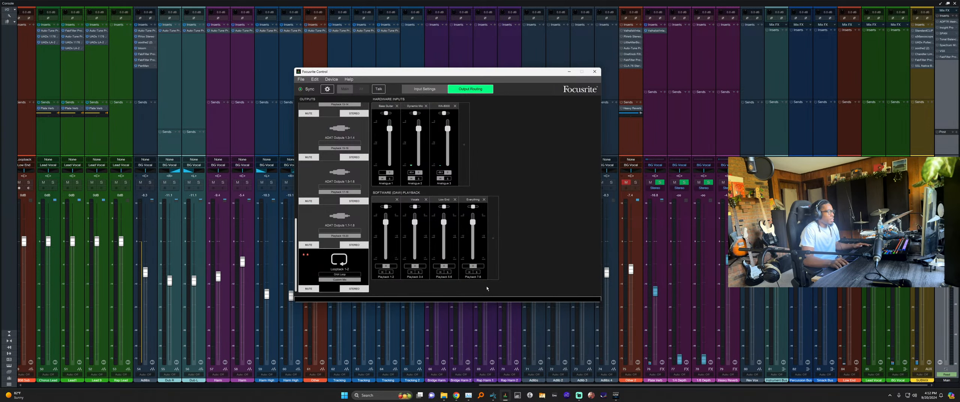
key("alt+Tab")
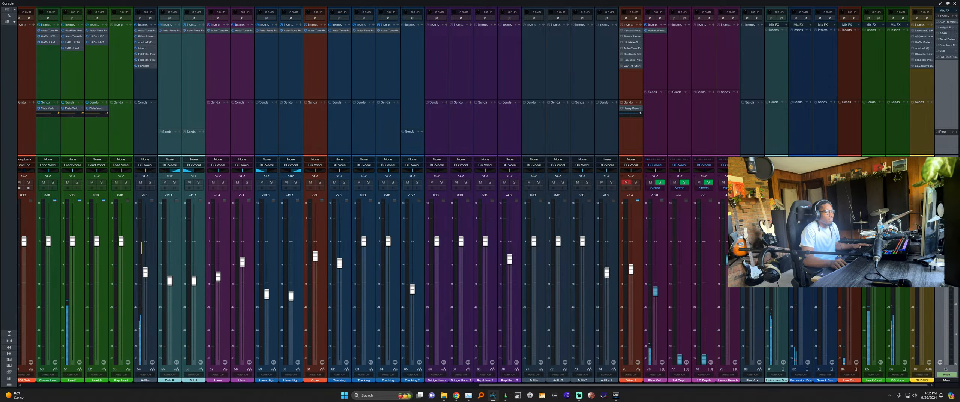
key("alt+Tab")
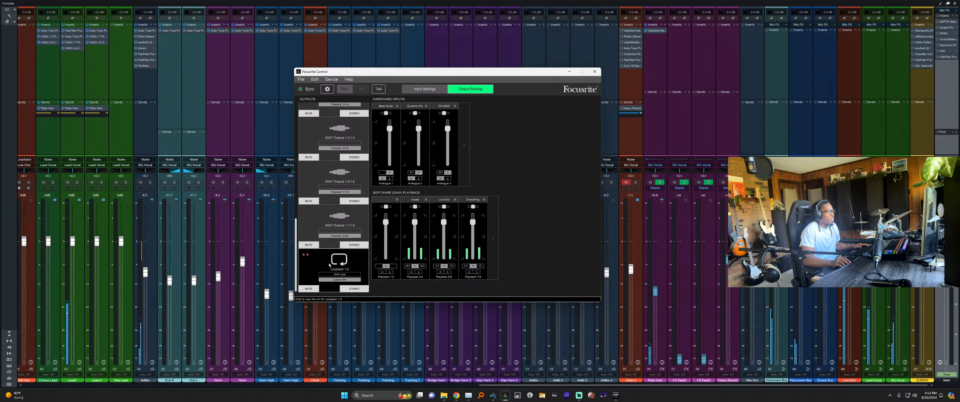
Mute and unmute the Loopback 1-2 output to verify it, then return to the Studio One mixer.
scroll(337, 222, "up", 5)
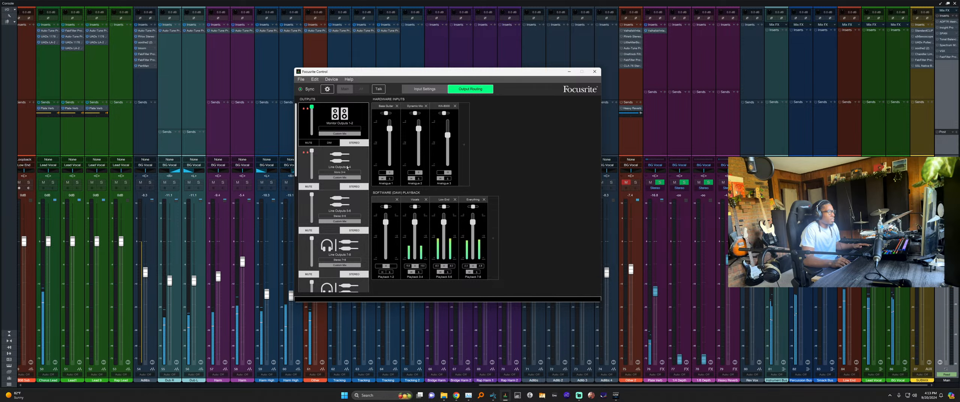
scroll(334, 185, "down", 3)
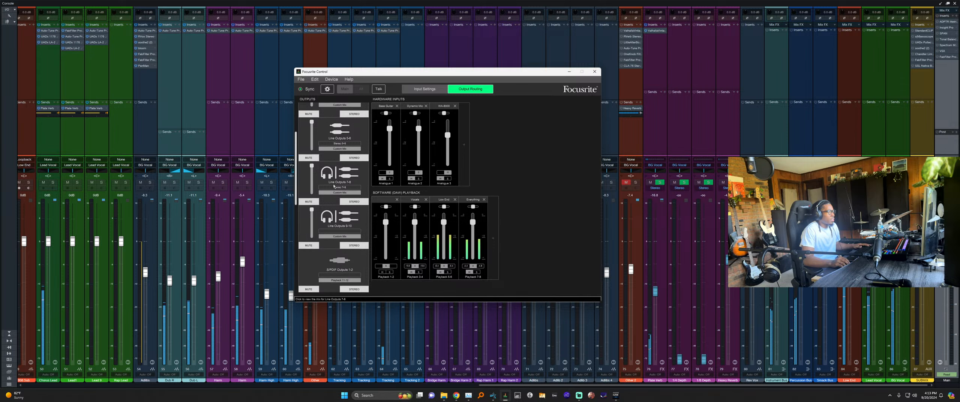
scroll(333, 185, "down", 3)
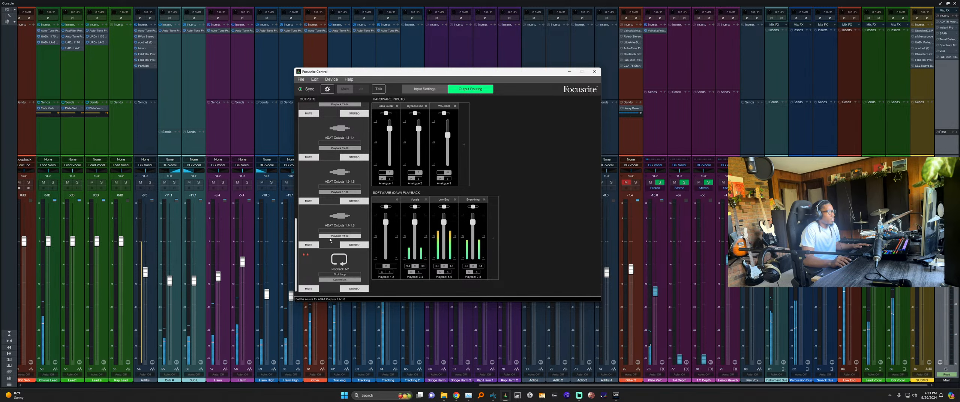
left_click(316, 289)
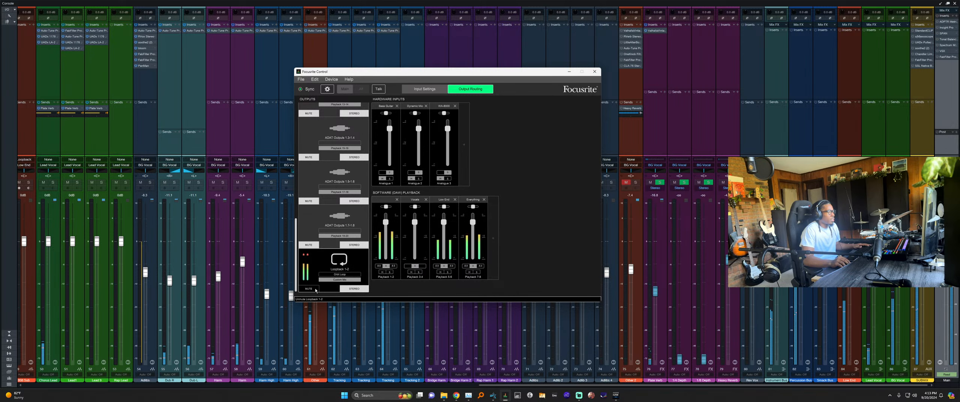
left_click(316, 290)
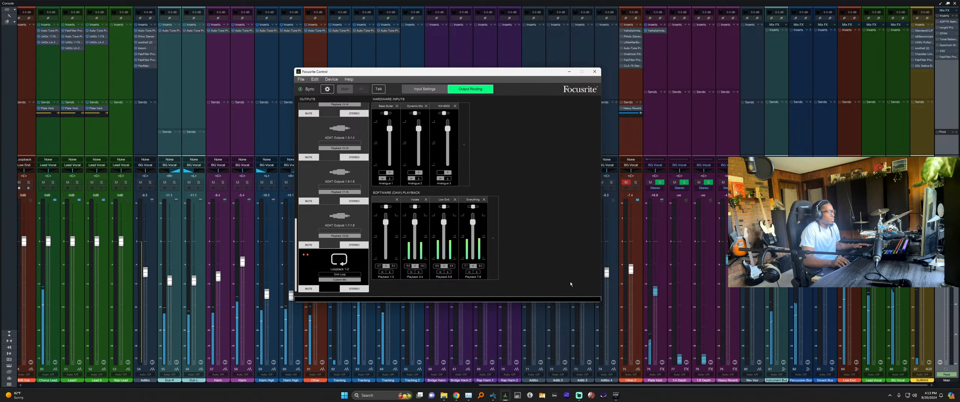
left_click(948, 93)
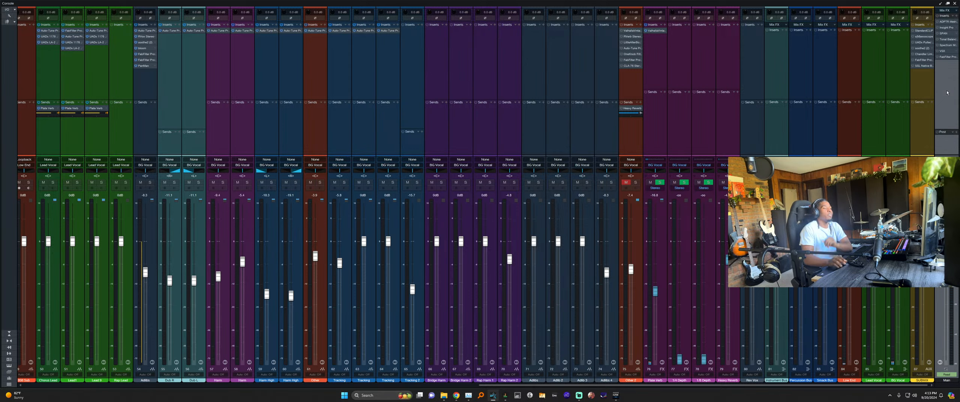
Select the SUBMIX, Smack Bus, Instrument Bus, Low End, BG Vocal and Main channels, then open Song Setup.
left_click(920, 126)
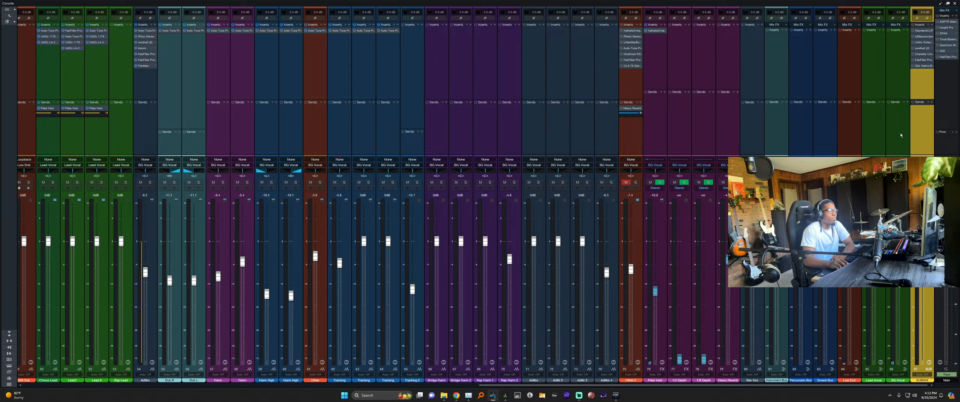
left_click(825, 135)
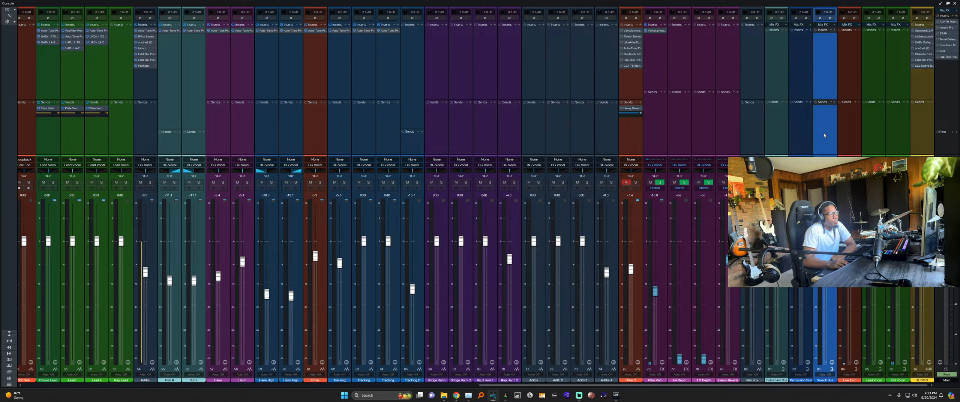
left_click(776, 131)
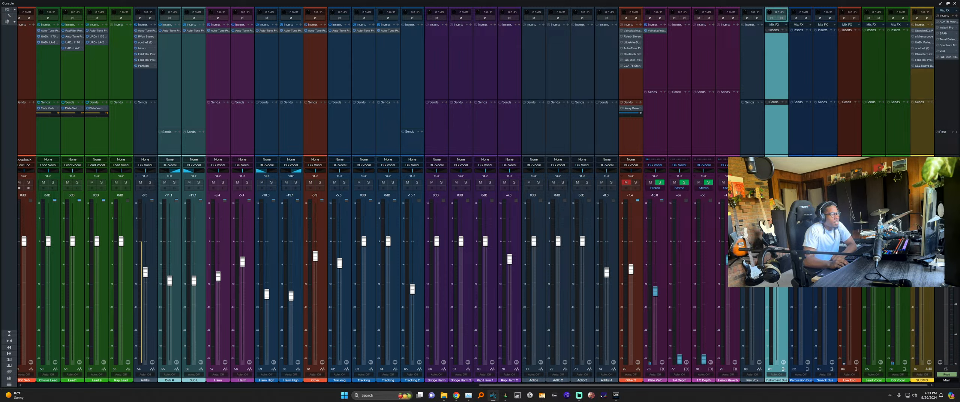
left_click(802, 125)
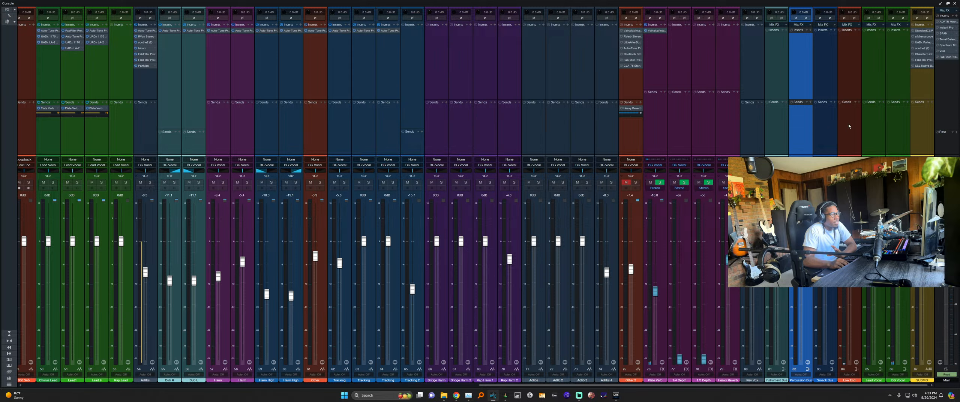
key("Right")
key("Right")
left_click(903, 127)
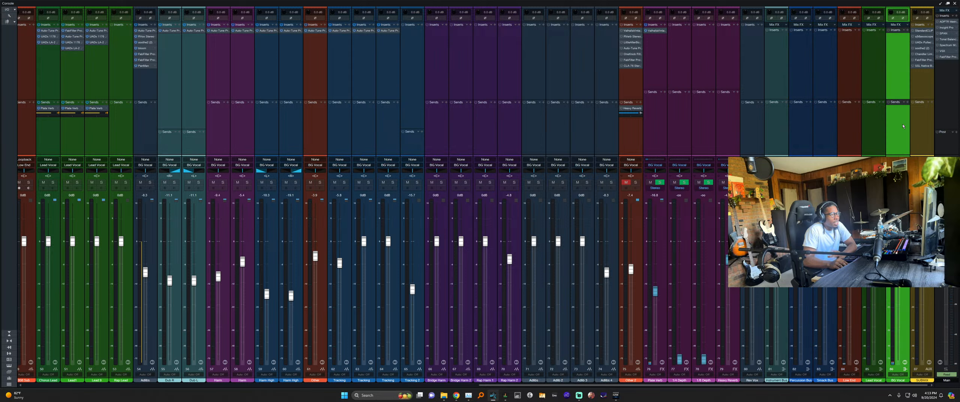
left_click(943, 118)
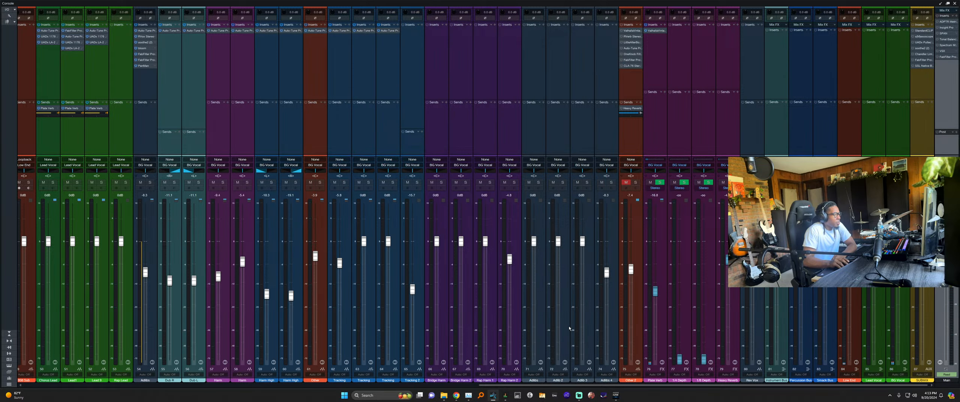
key("ctrl+period")
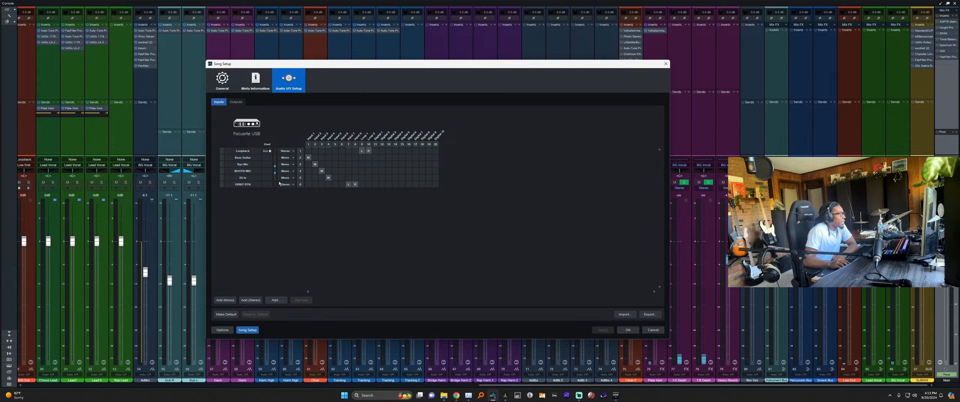
Review the Focusrite output and input routing, close Song Setup, select SUBMIX, and switch to Streamlabs Desktop.
left_click(236, 102)
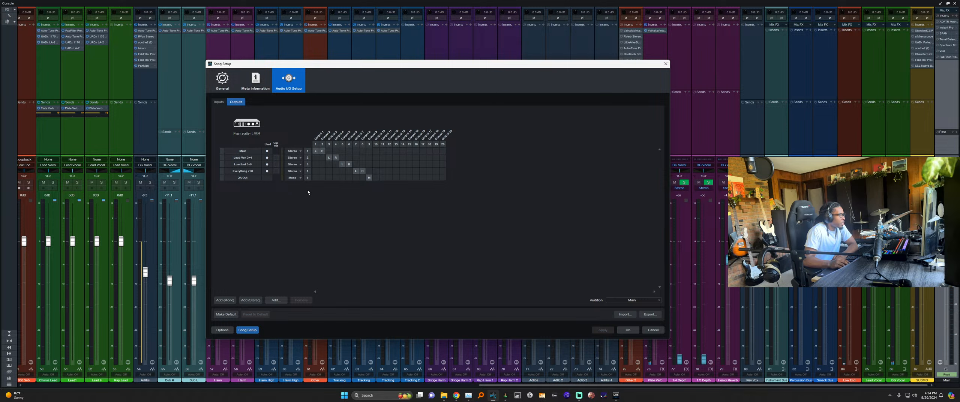
left_click(219, 102)
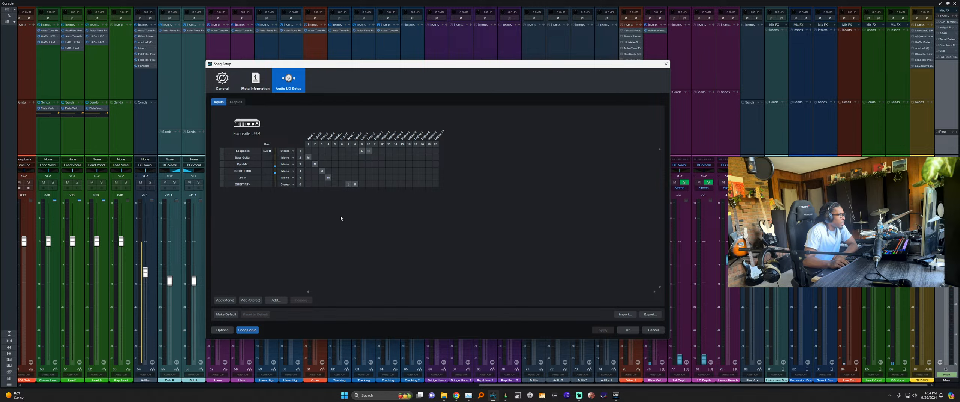
left_click(627, 330)
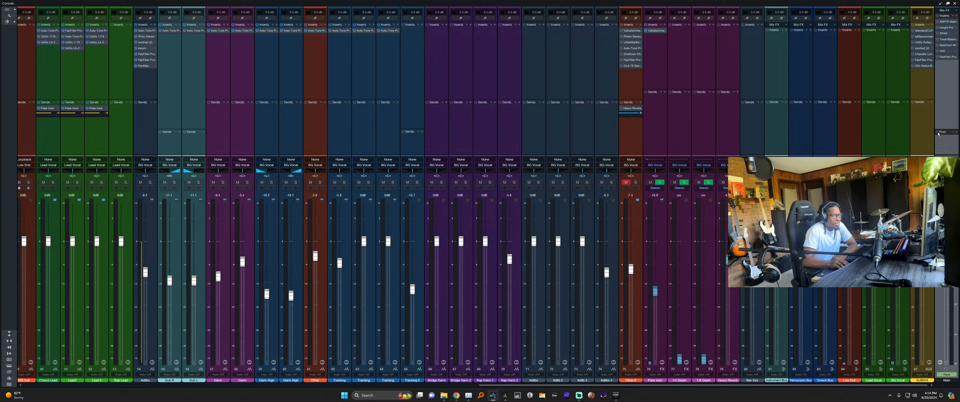
left_click(926, 119)
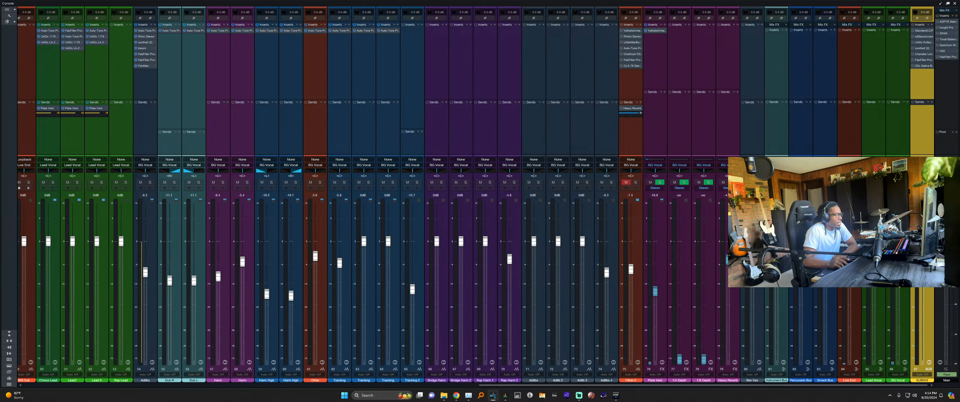
left_click(579, 396)
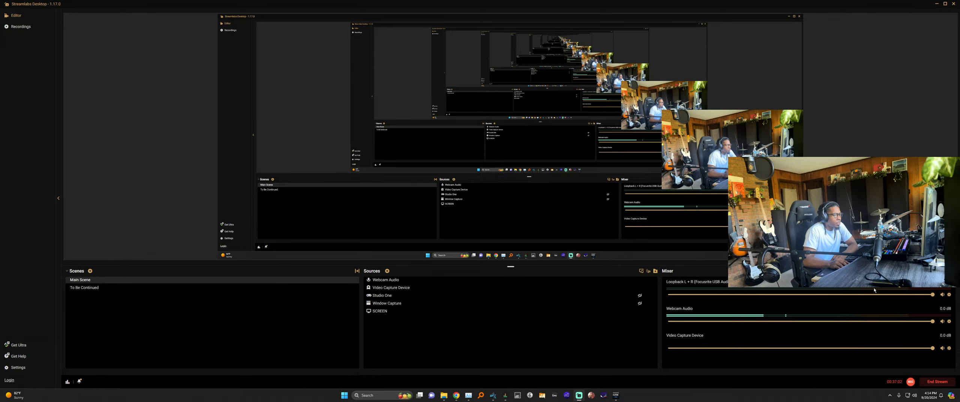
Inspect the Loopback L + R, Webcam Audio and Video Capture Device sources in Advanced Audio Settings.
left_click(949, 294)
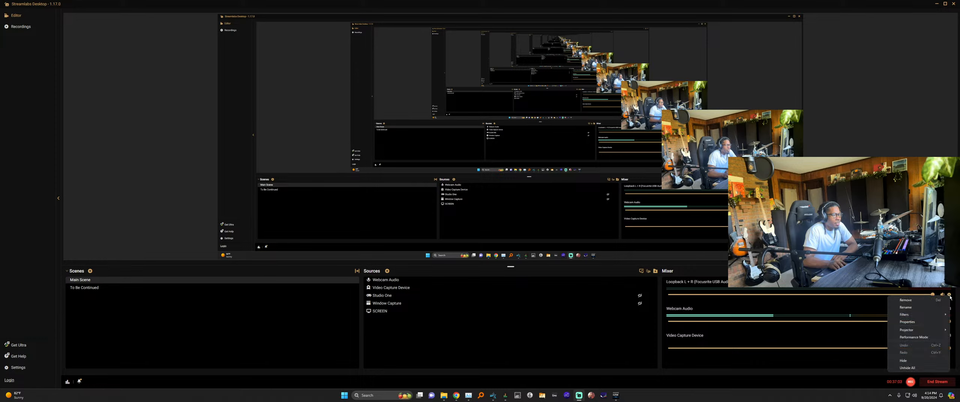
left_click(907, 321)
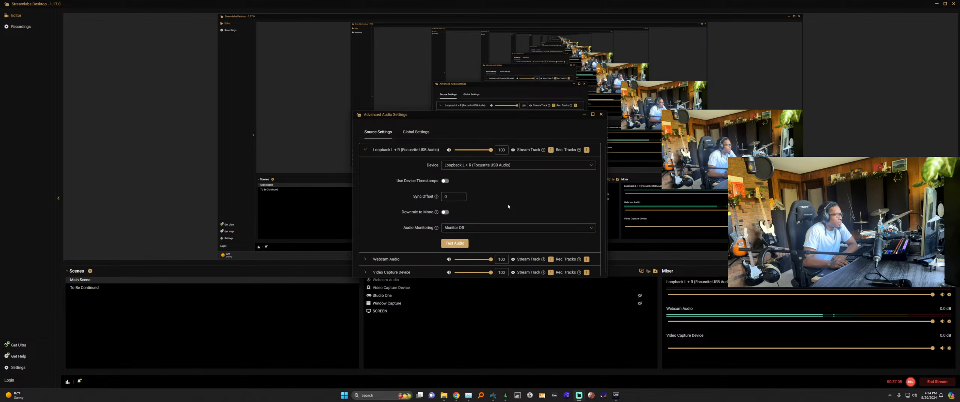
scroll(445, 178, "down", 1)
left_click(366, 148)
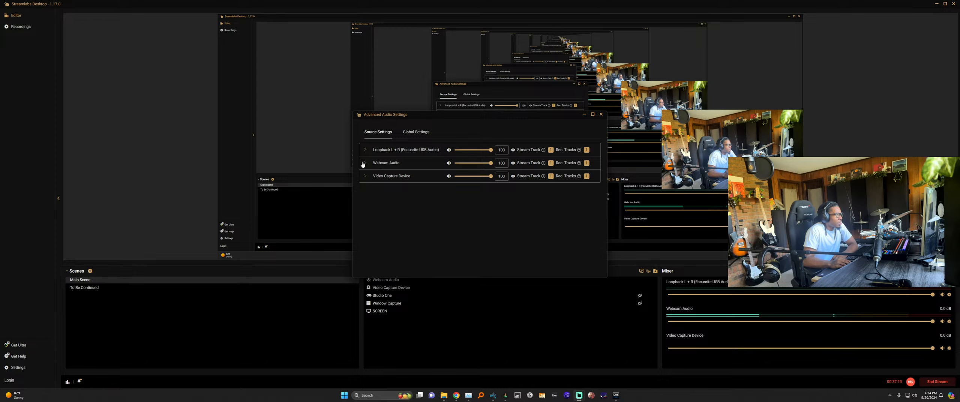
left_click(364, 163)
left_click(366, 164)
left_click(369, 179)
left_click(404, 178)
Confirm Loopback L + R uses Focusrite USB Audio, then move the webcam picture to the top-right corner.
left_click(367, 151)
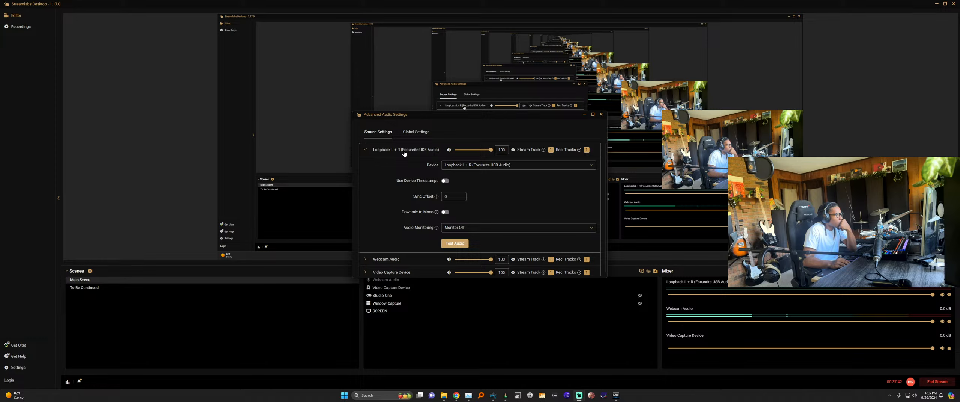
left_click(601, 114)
left_click_drag(710, 166, 709, 49)
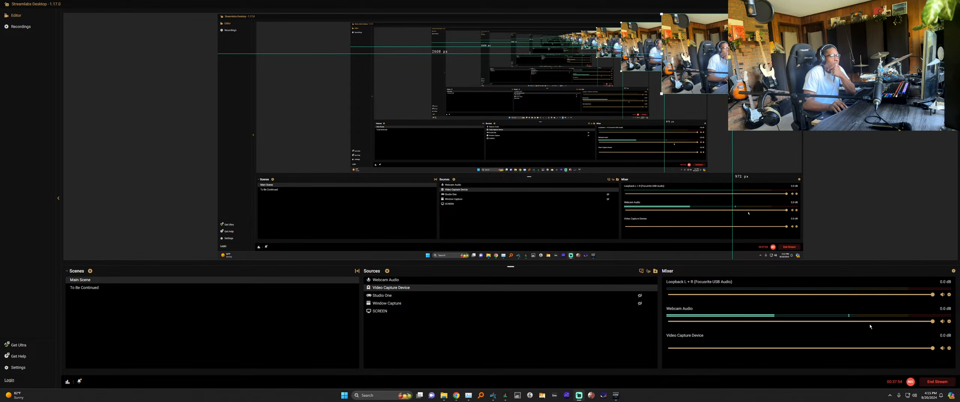
Switch to Focusrite Control and view the Monitor Outputs 1-2 mix in Output Routing.
key("alt+Tab")
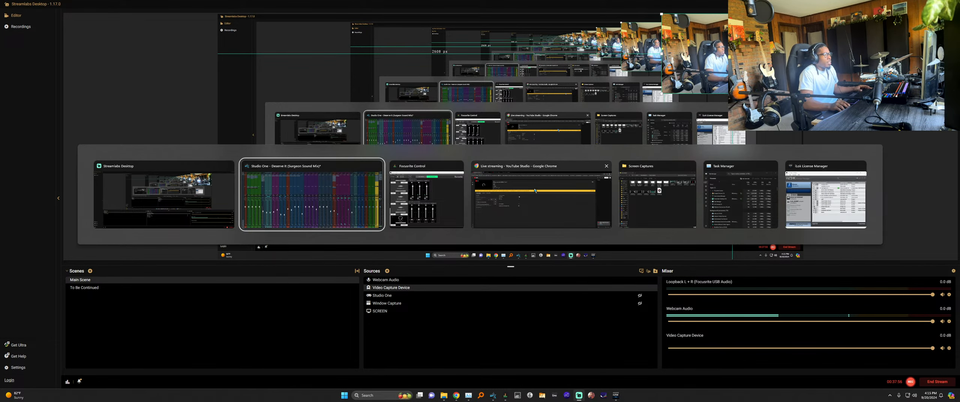
left_click(427, 195)
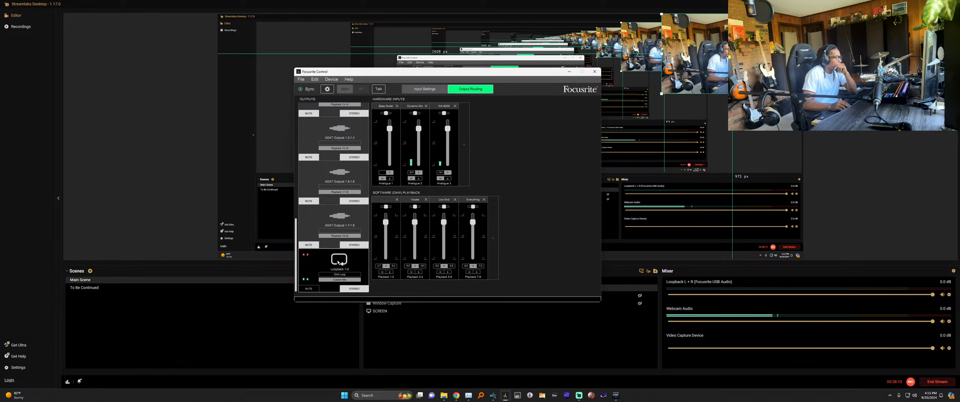
scroll(341, 263, "up", 8)
scroll(351, 262, "up", 1)
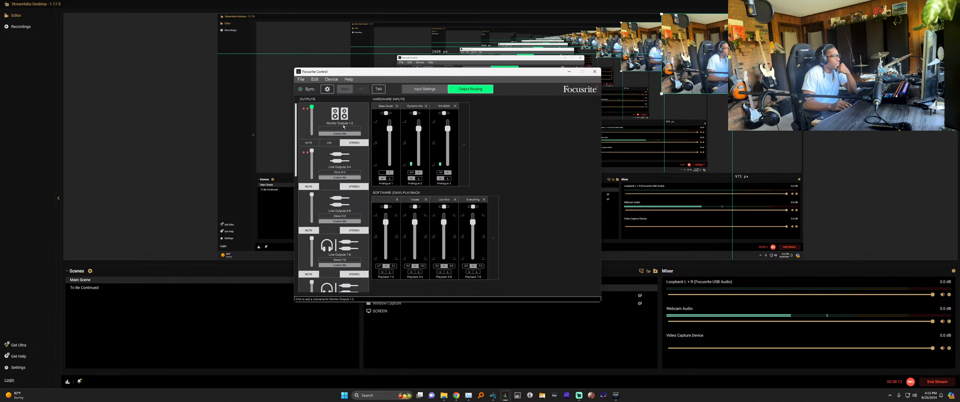
left_click(352, 116)
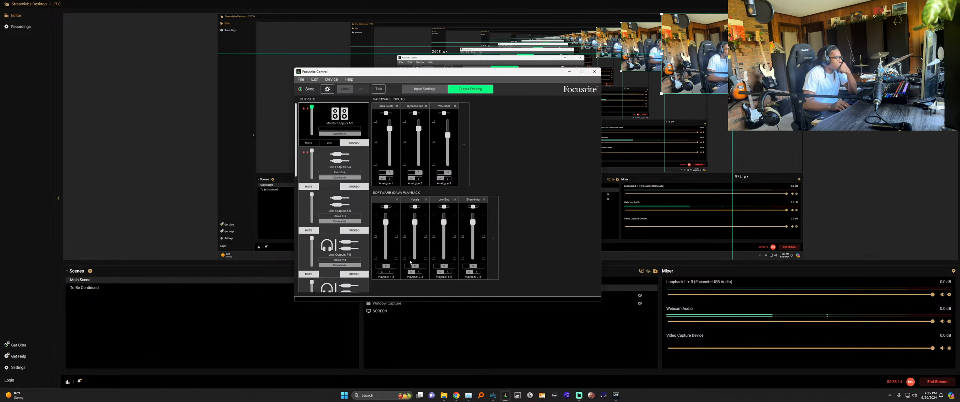
scroll(344, 226, "down", 8)
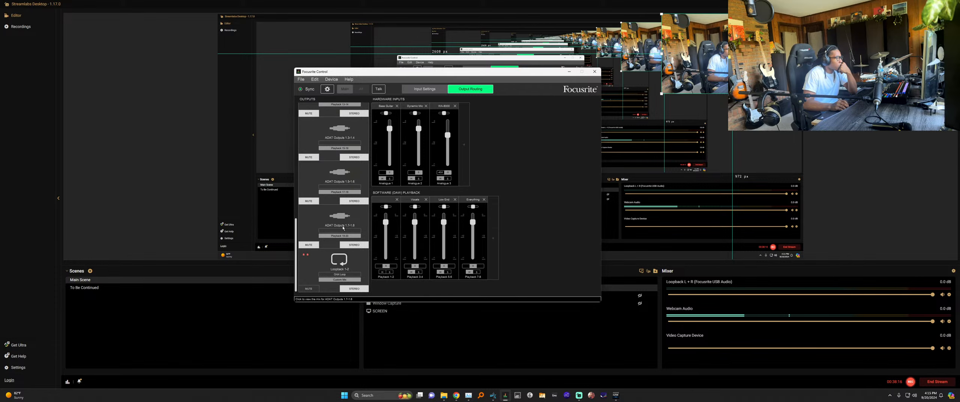
scroll(343, 227, "up", 5)
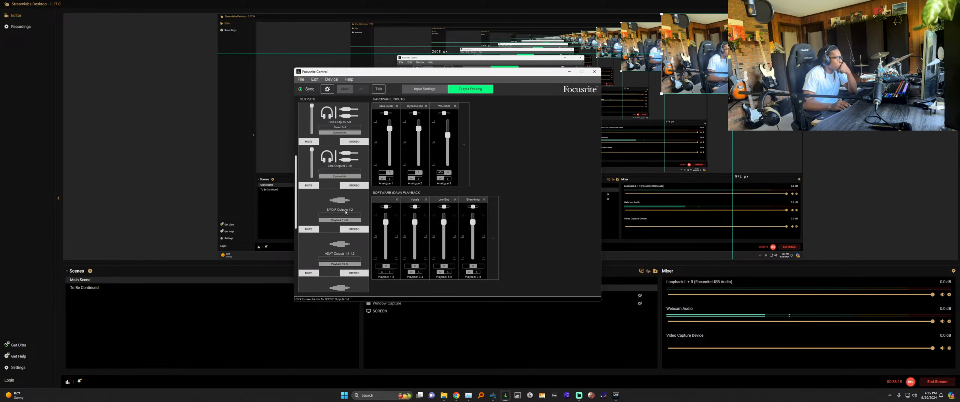
scroll(346, 212, "up", 1)
Check the mixes feeding Line Outputs 7-8, 5-6 and 3-4, then return to Monitor Outputs 1-2.
left_click(341, 195)
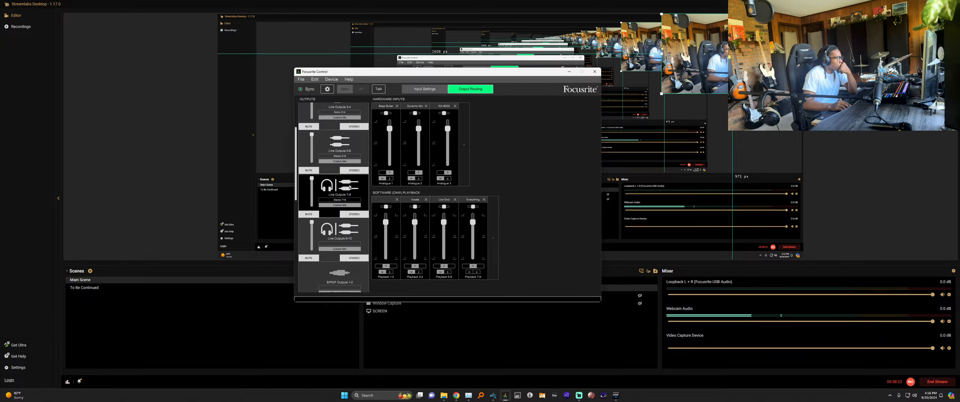
left_click(343, 143)
scroll(343, 172, "up", 1)
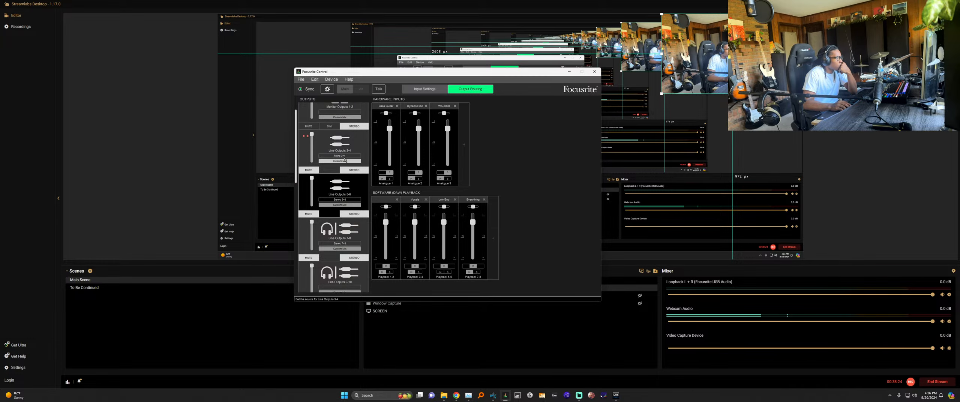
left_click(343, 151)
scroll(344, 180, "up", 1)
left_click(339, 125)
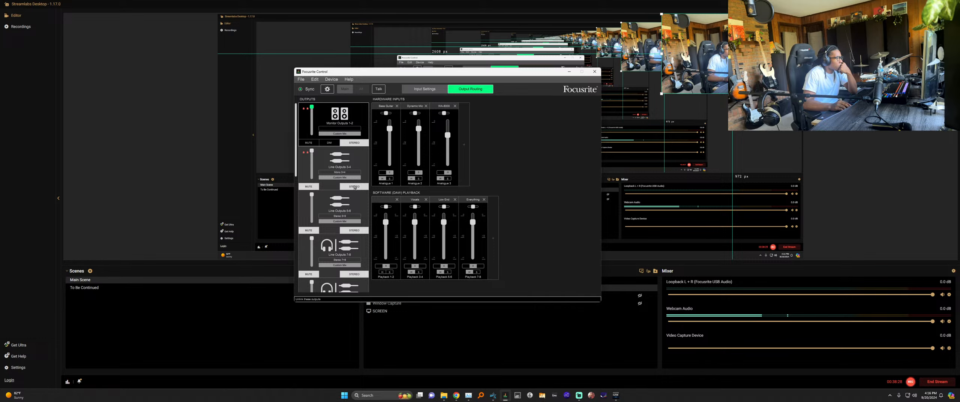
left_click(340, 164)
left_click(340, 126)
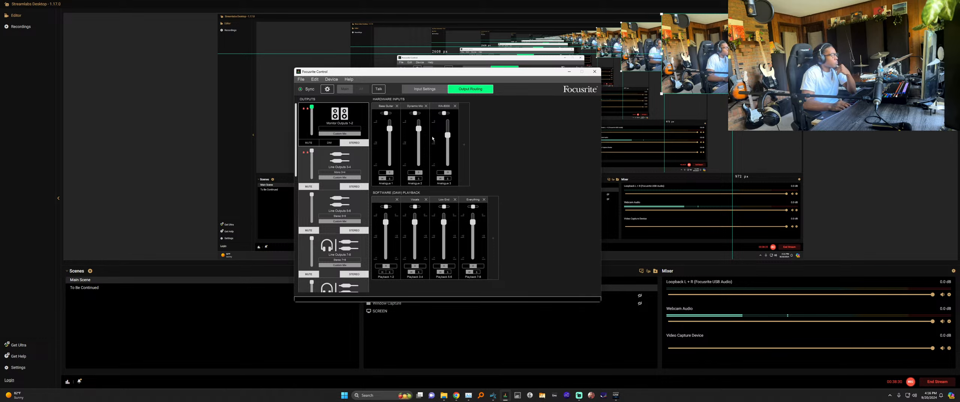
Nudge the WA-8000 input fader up slightly in the Monitor Outputs 1-2 mix.
left_click_drag(448, 136, 448, 129)
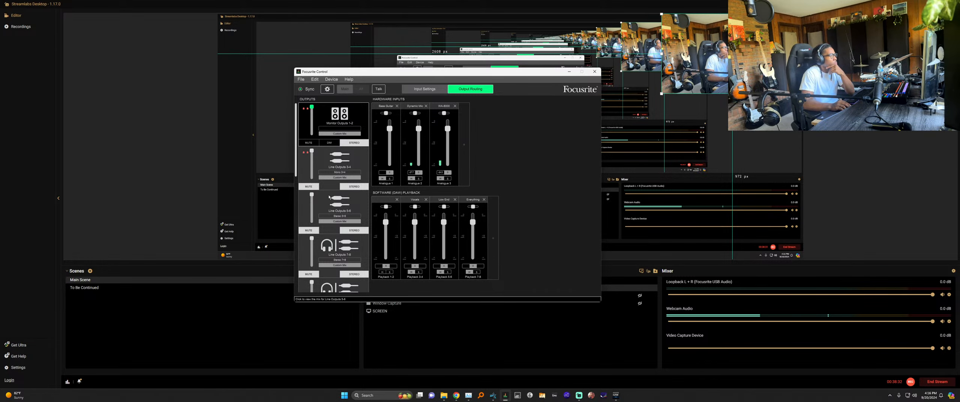
scroll(322, 207, "down", 4)
scroll(323, 206, "down", 2)
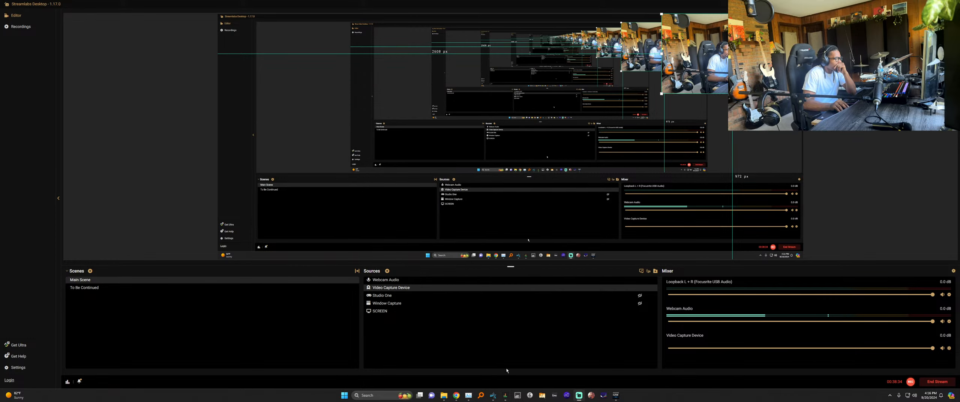
Minimise Focusrite Control, pull down Studio One's Main fader, and start playback, toggling Main mute.
left_click(505, 395)
left_click(492, 395)
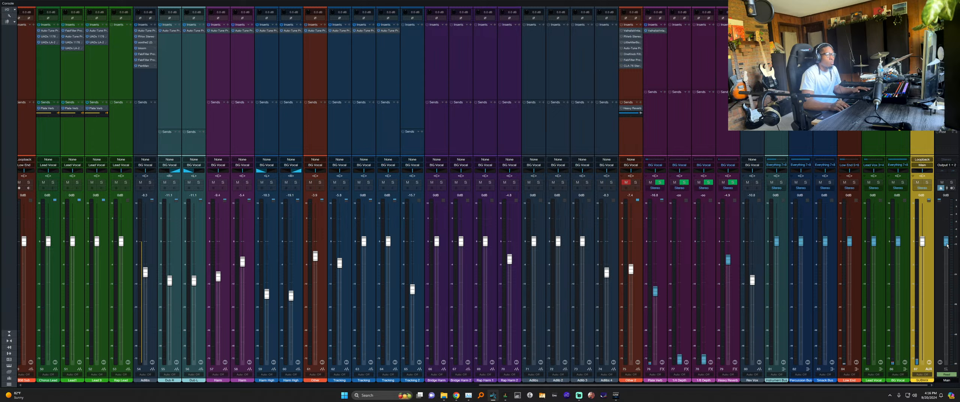
left_click_drag(947, 242, 949, 313)
key("space")
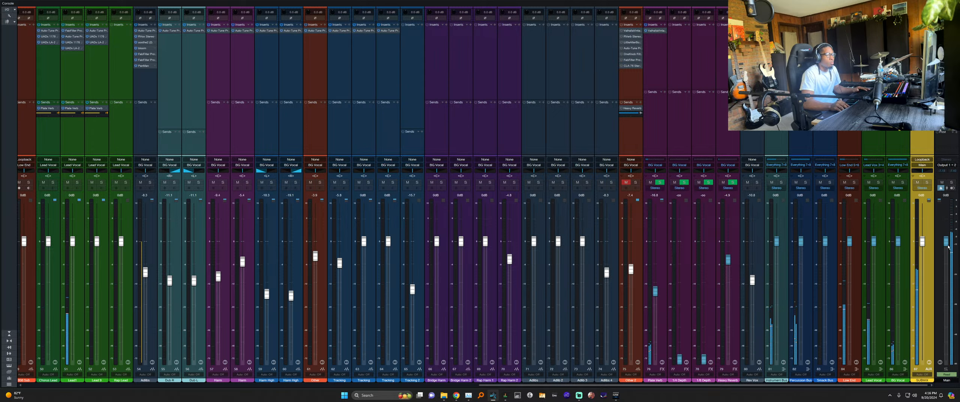
left_click(943, 183)
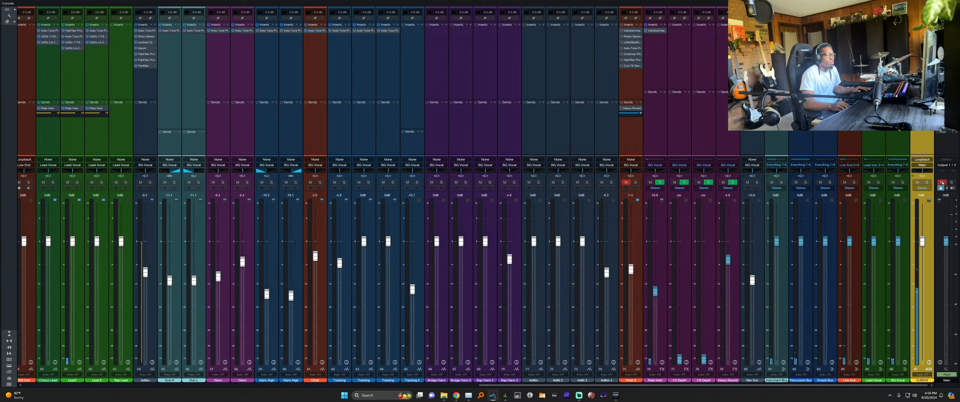
left_click(943, 183)
Lower the Main output to -38.2 dB, play the song, and return to the arrangement.
key("F3")
scroll(333, 311, "down", 1)
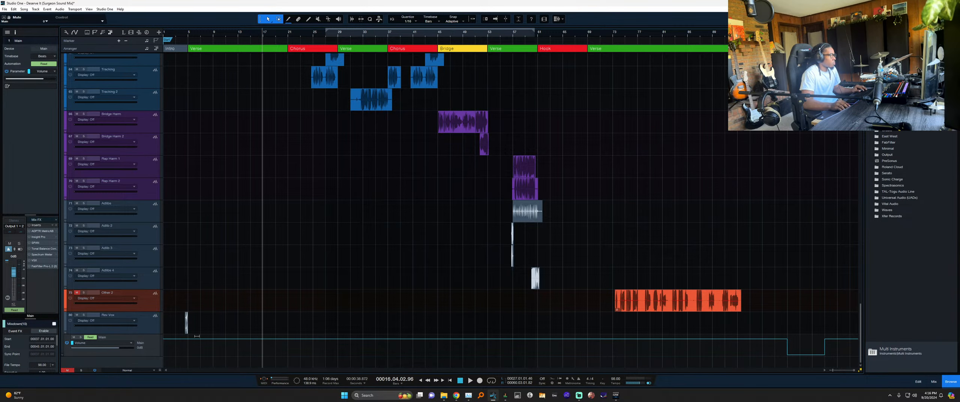
key("F3")
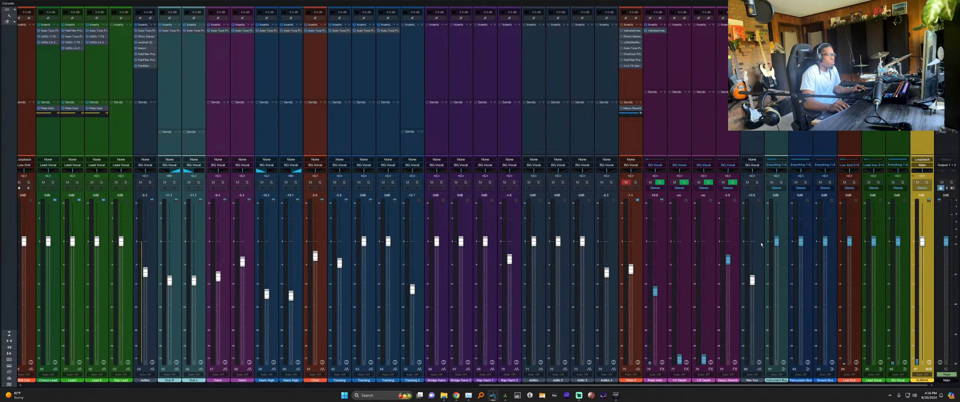
left_click_drag(947, 241, 947, 299)
key("space")
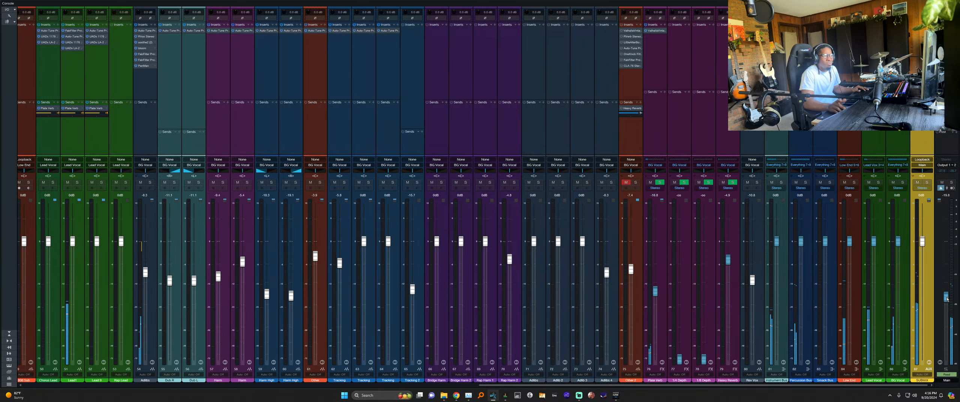
key("F3")
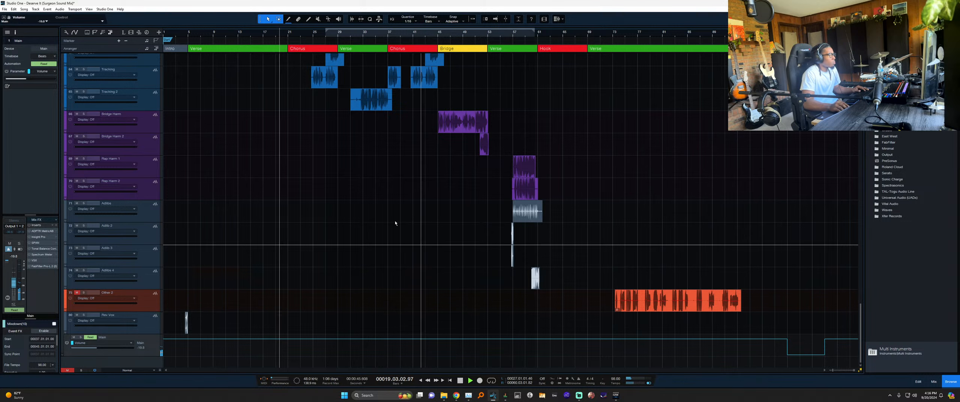
key("alt+Tab")
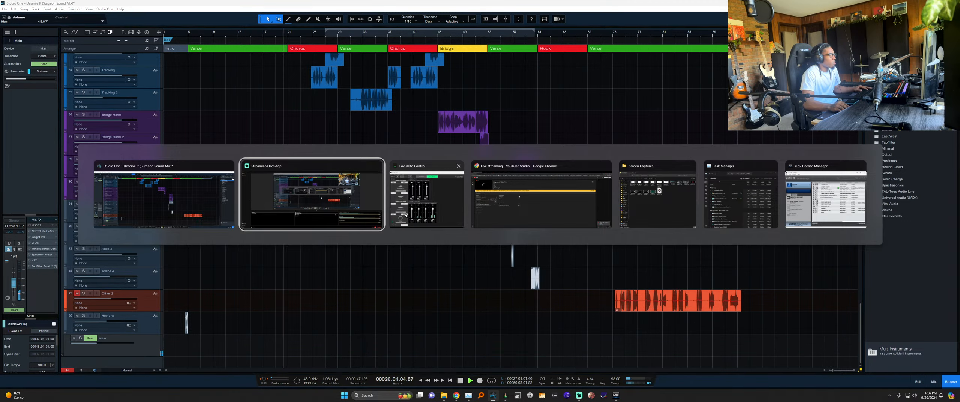
Switch to Focusrite Control and check the playback and Loopback 1-2 output meters during playback.
left_click(430, 196)
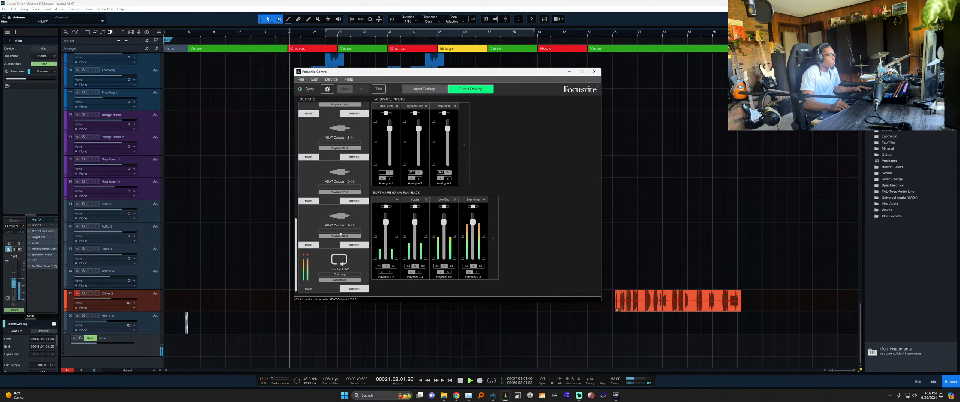
scroll(341, 234, "up", 8)
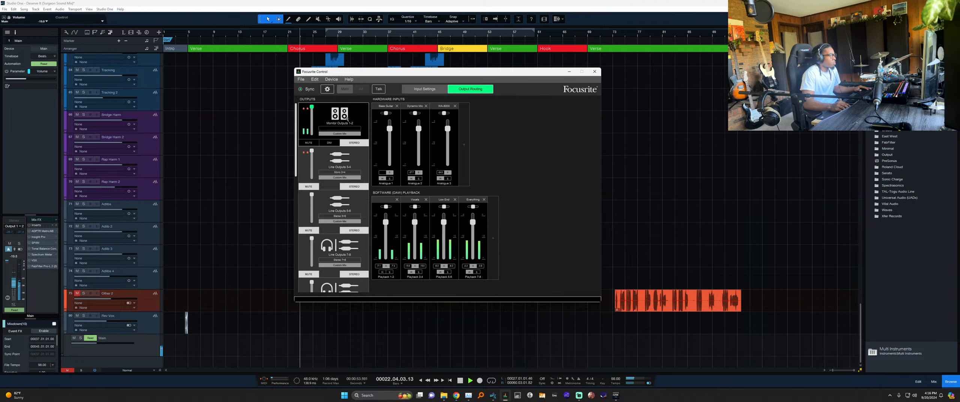
scroll(345, 194, "down", 5)
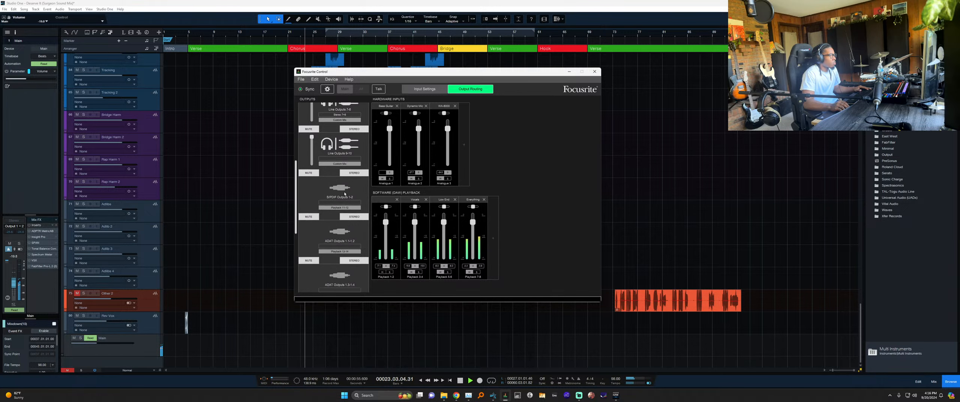
scroll(345, 194, "down", 4)
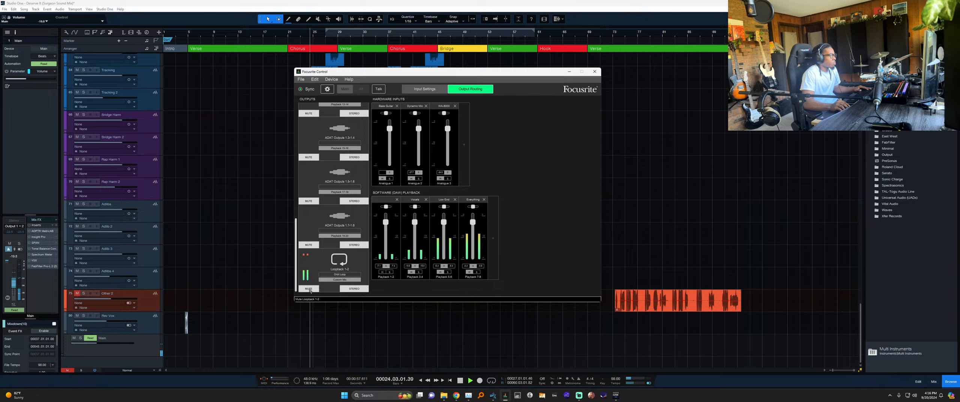
scroll(310, 262, "up", 1)
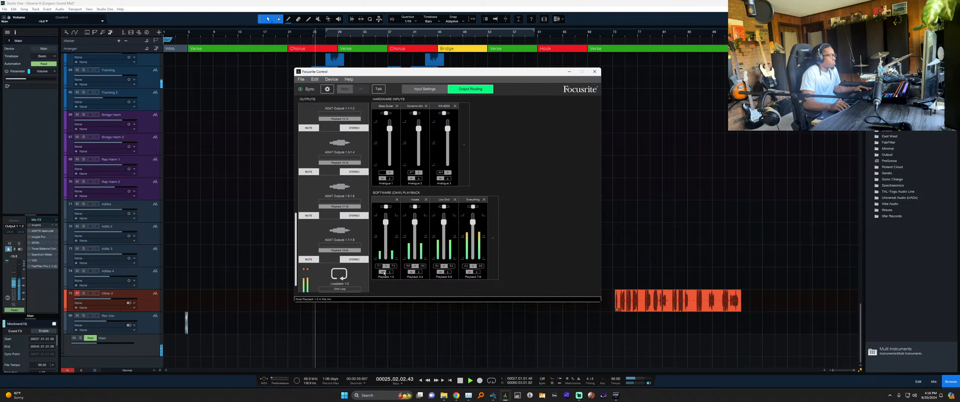
scroll(327, 248, "up", 2)
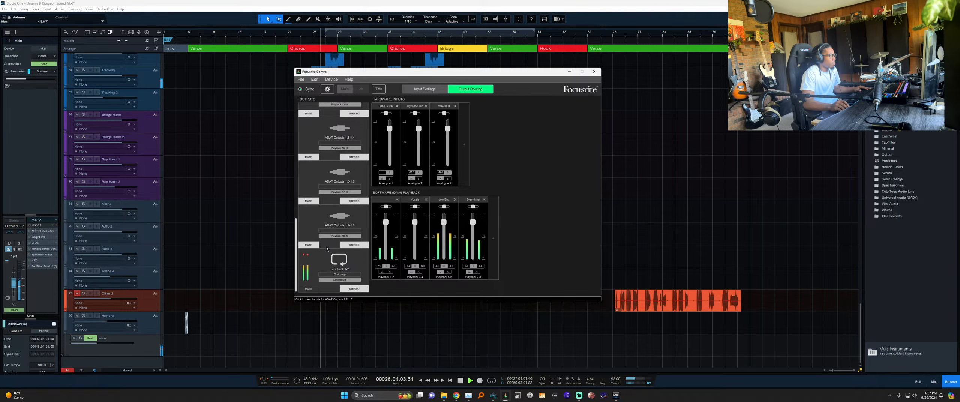
scroll(327, 249, "up", 5)
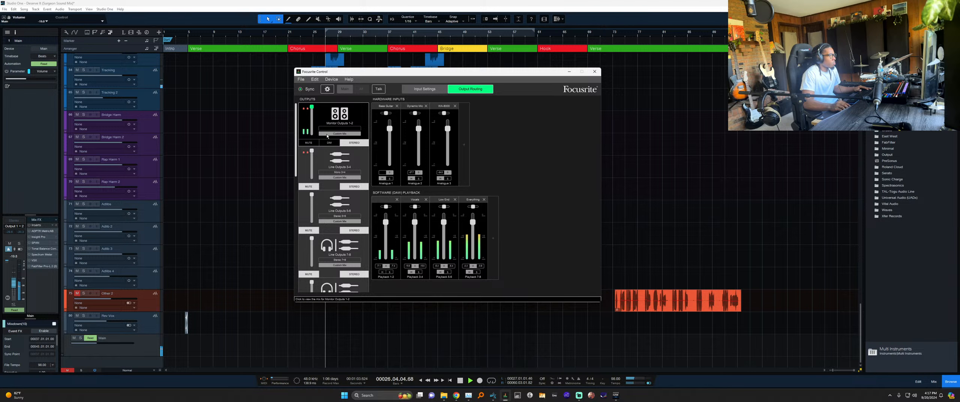
scroll(334, 168, "down", 8)
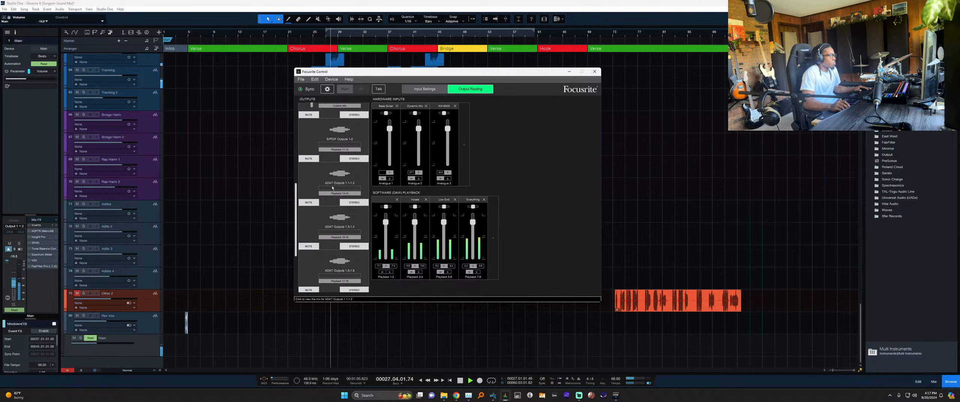
key("alt+Tab")
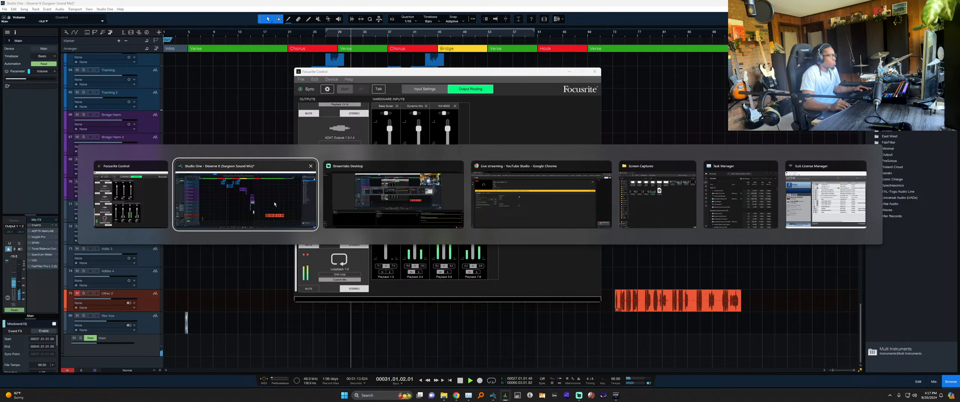
left_click(219, 208)
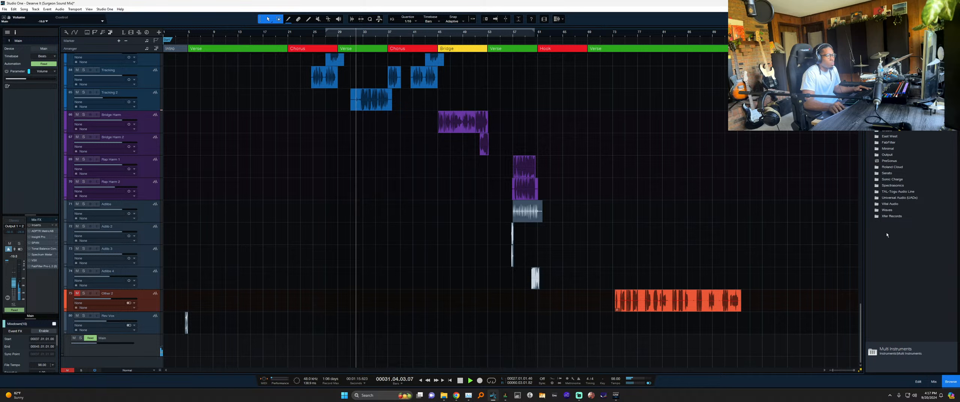
key("F3")
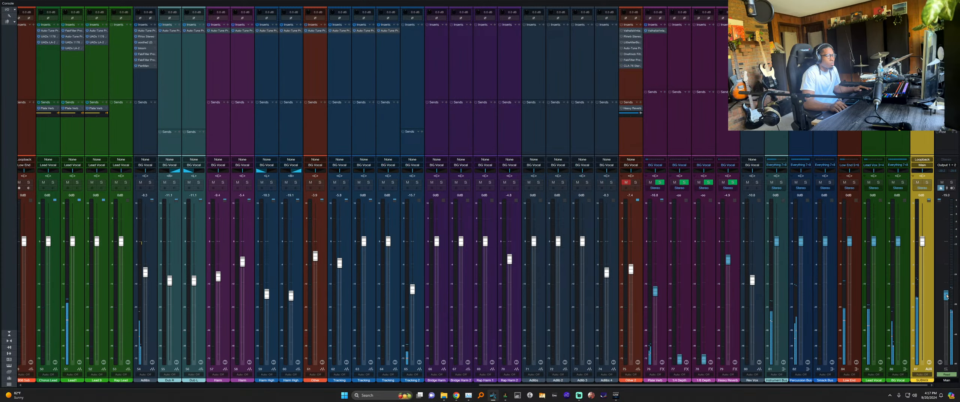
left_click_drag(945, 297, 946, 279)
key("alt+Tab")
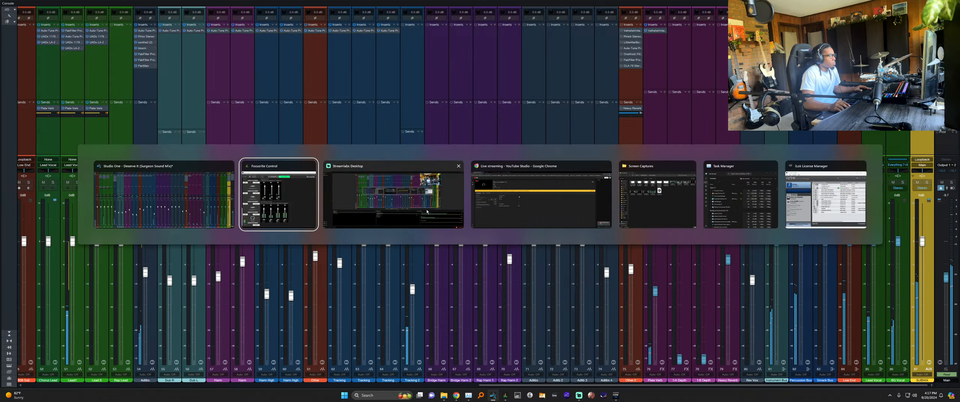
key("alt+Tab")
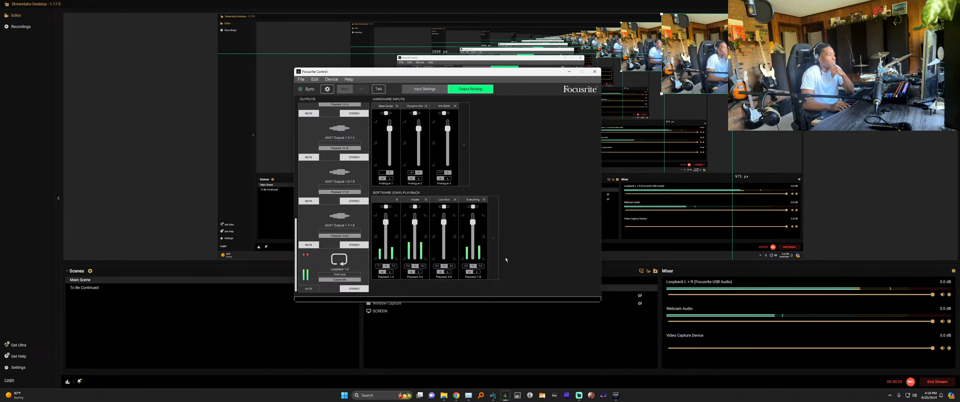
key("alt+Tab")
left_click(424, 217)
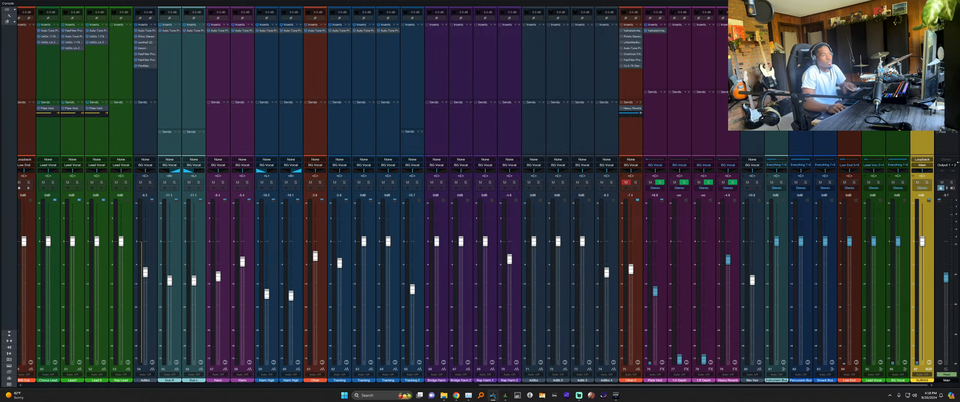
Check the Main channel's output options and Focusrite routing, and rewind to the left locator.
left_click(946, 165)
left_click(940, 160)
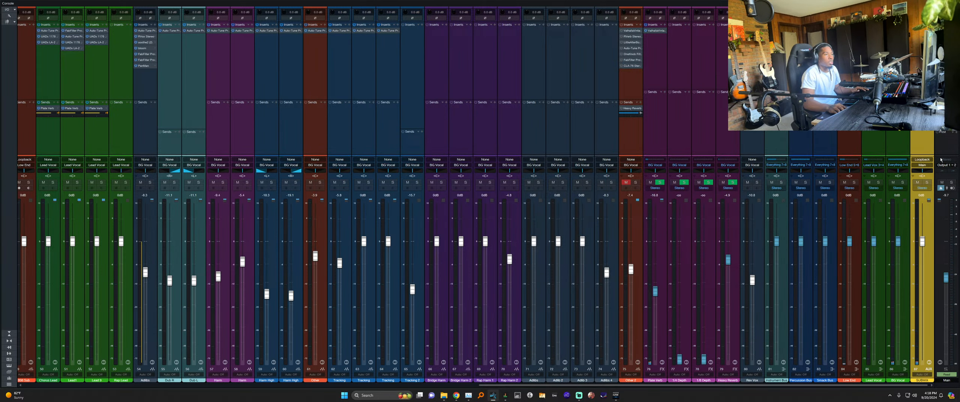
key("alt+Tab")
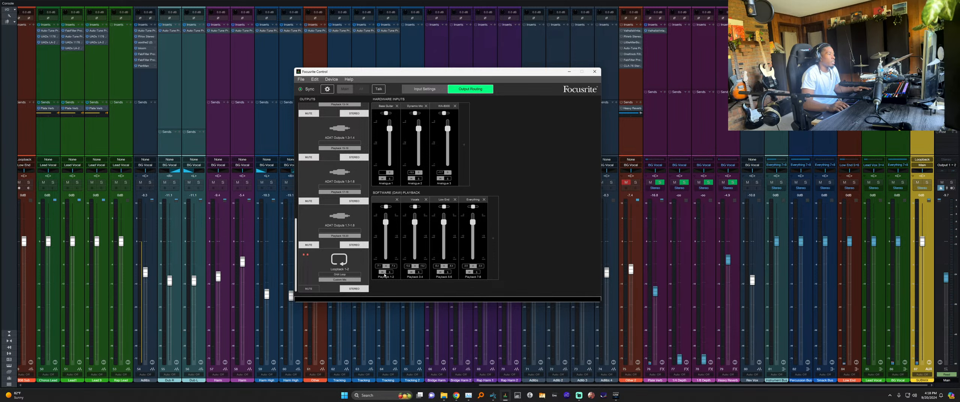
key("alt+Tab")
left_click(939, 128)
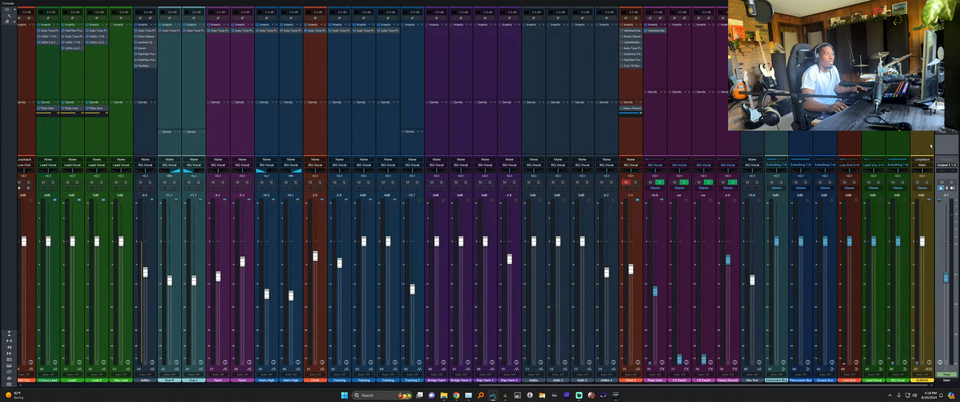
key("F3")
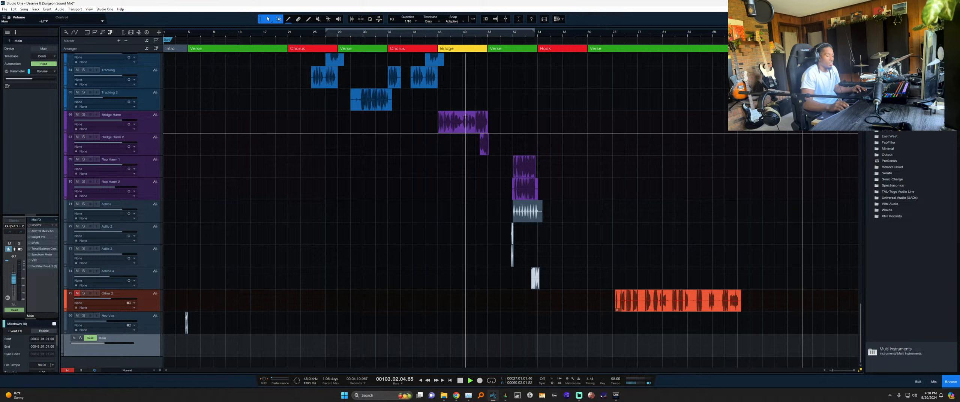
key("KP_1")
key("F3")
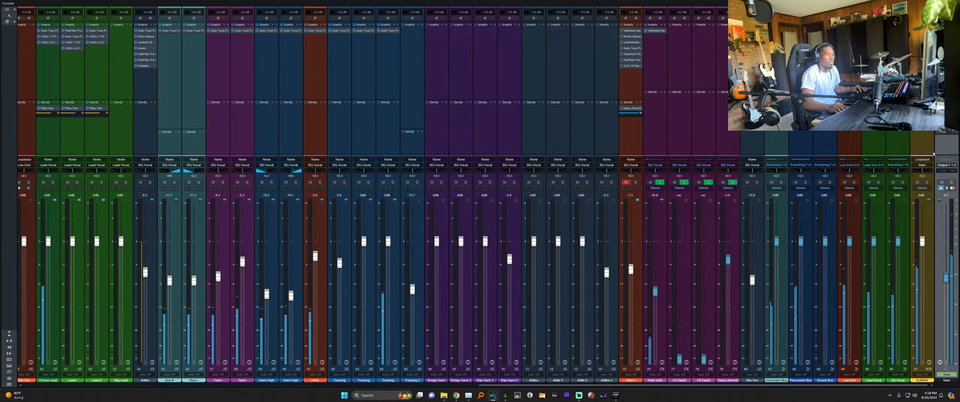
Set the Main channel's output to None, keep SUBMIX routed to Main, and switch to Streamlabs.
left_click(947, 165)
left_click(945, 150)
left_click(946, 165)
left_click(946, 141)
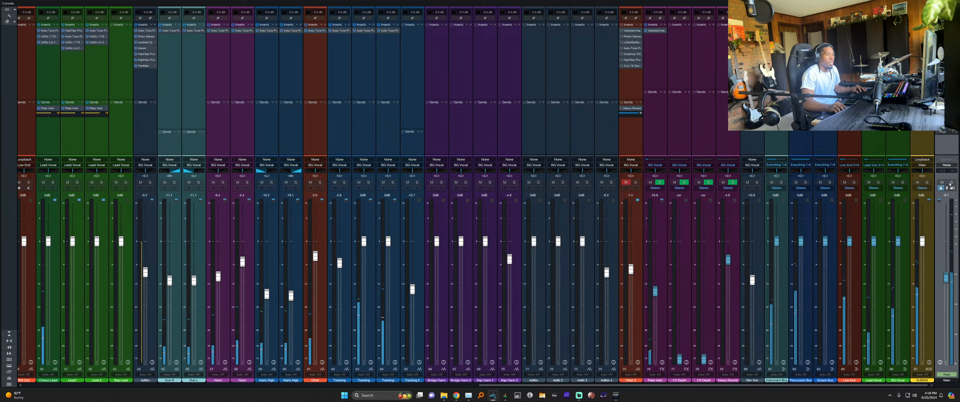
left_click(923, 165)
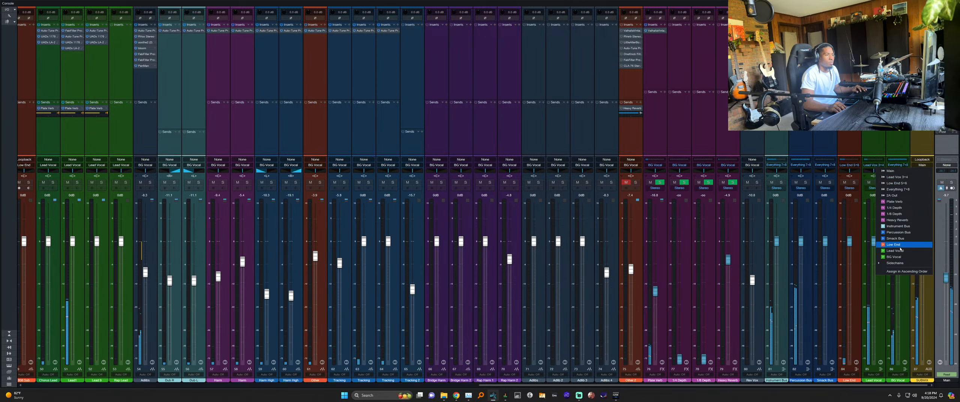
left_click(892, 171)
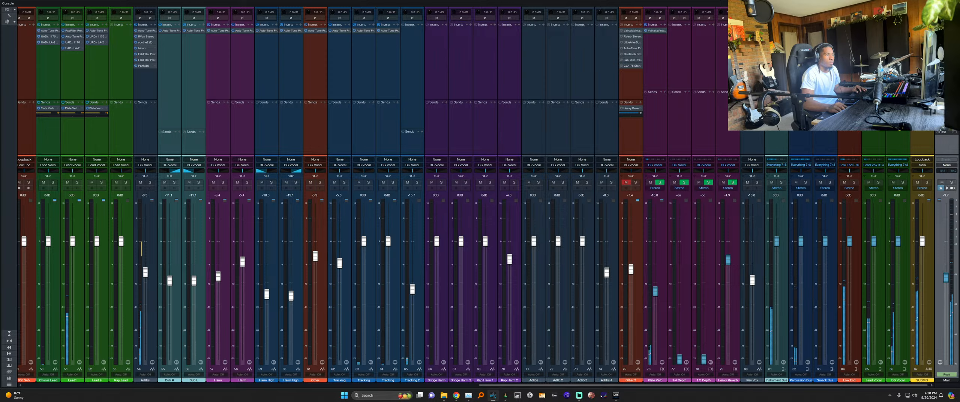
key("F3")
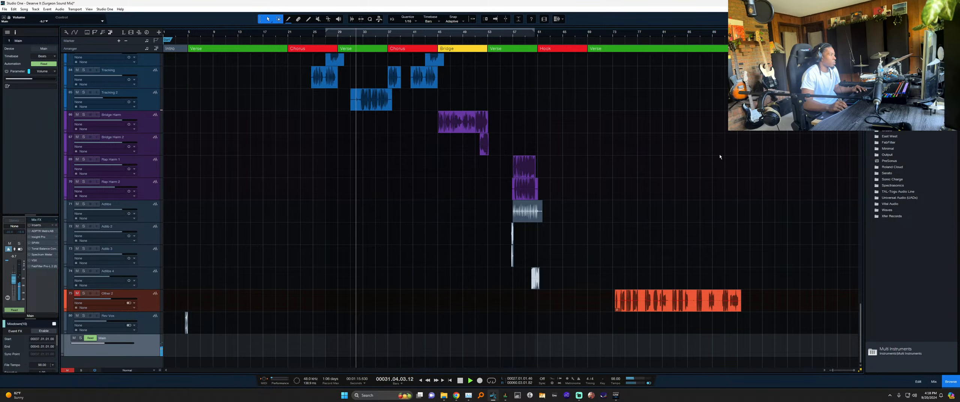
key("F3")
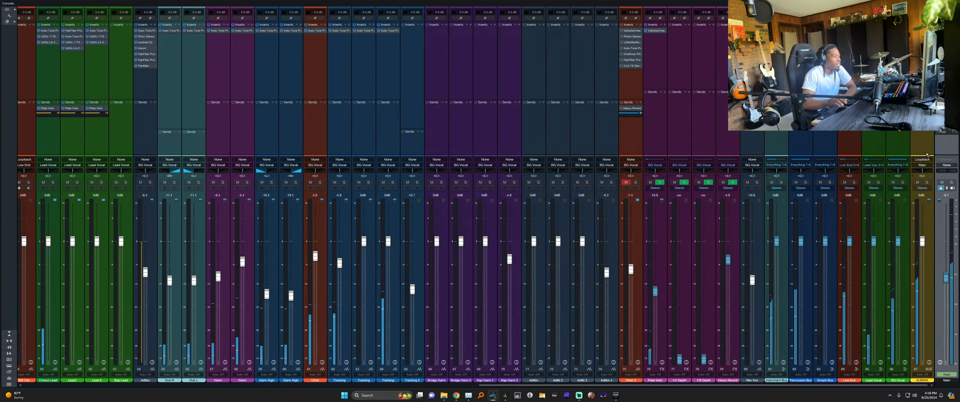
left_click(579, 395)
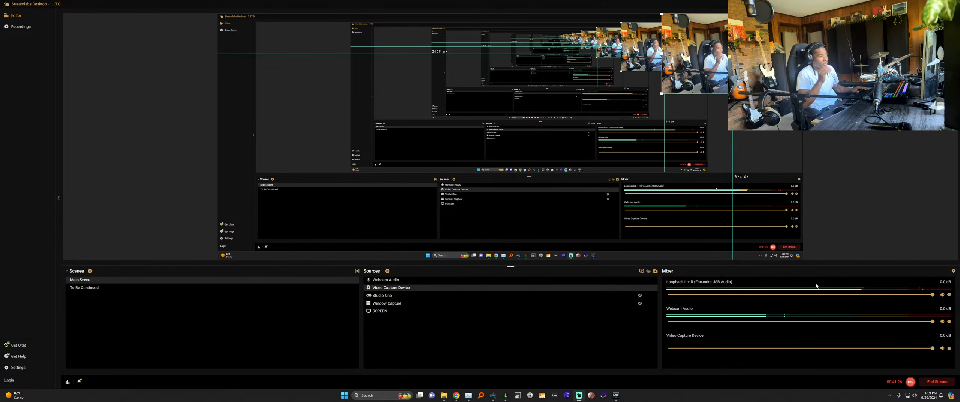
key("alt+Tab")
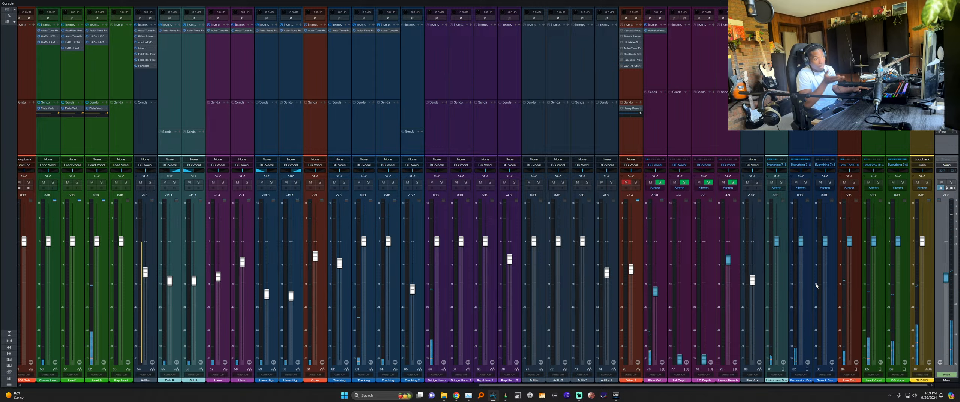
key("alt+Tab")
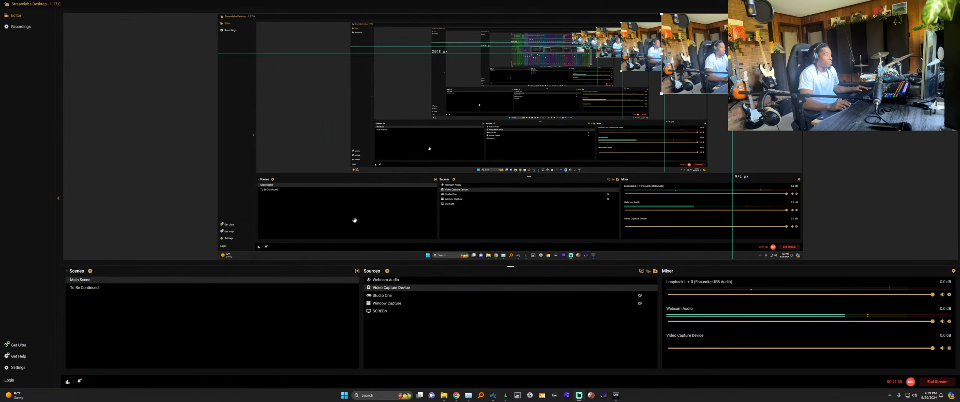
key("alt+Tab")
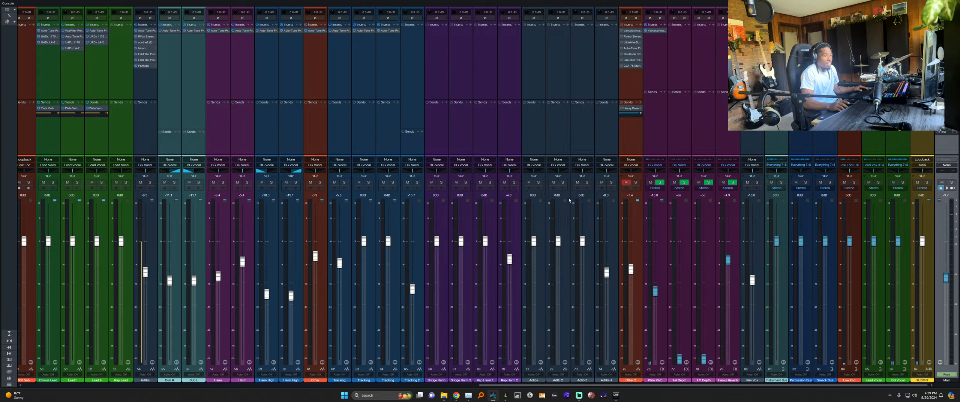
left_click(894, 139)
left_click(922, 132)
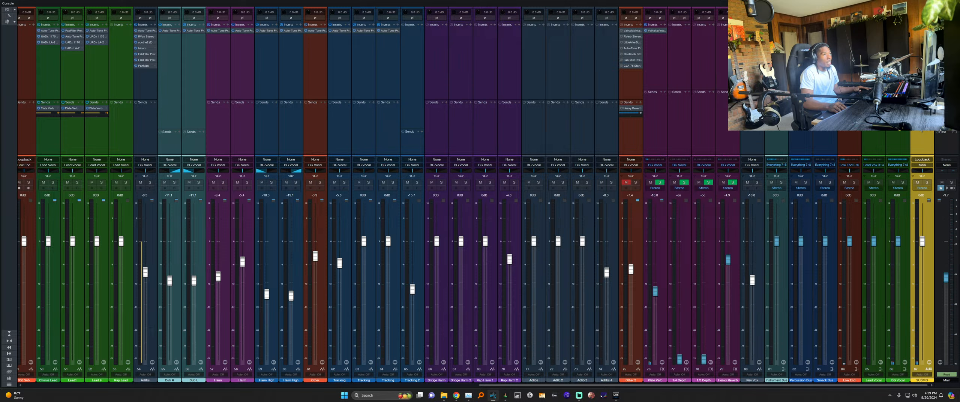
key("alt+Tab")
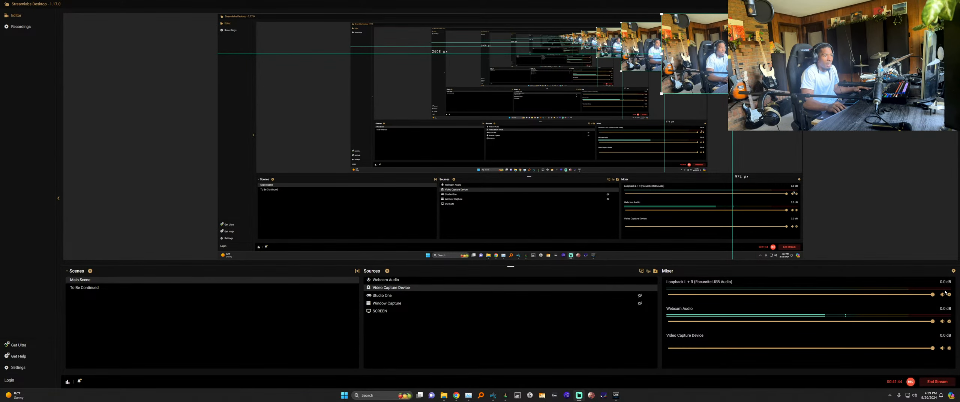
right_click(946, 292)
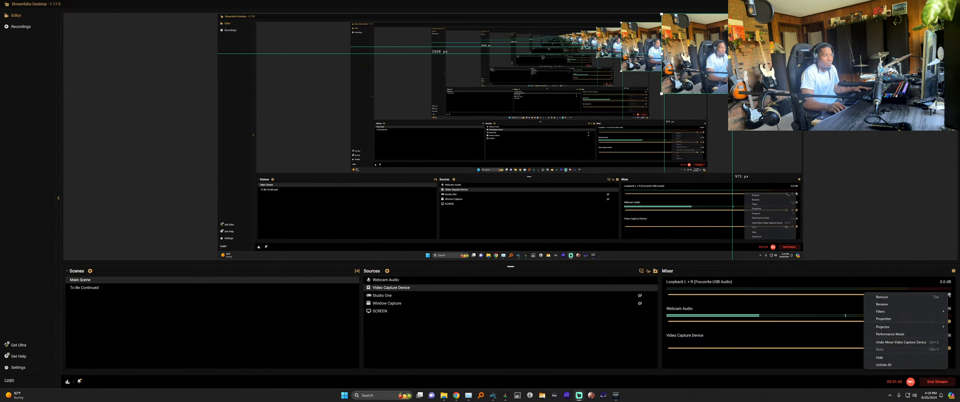
left_click(885, 319)
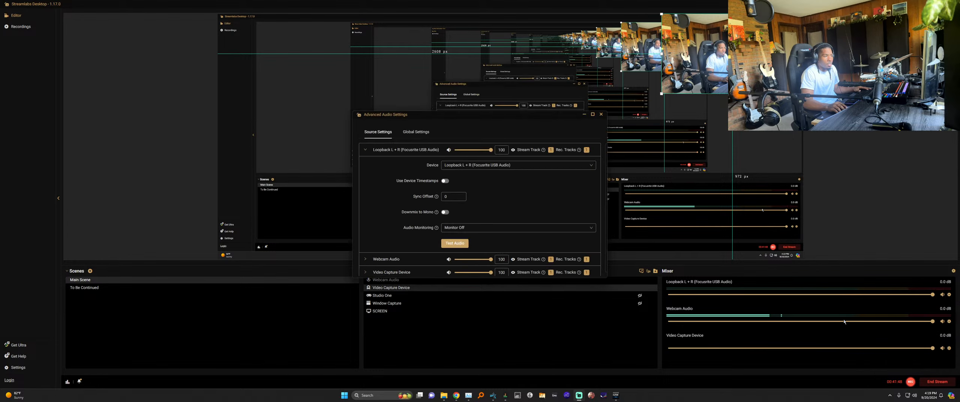
left_click(483, 165)
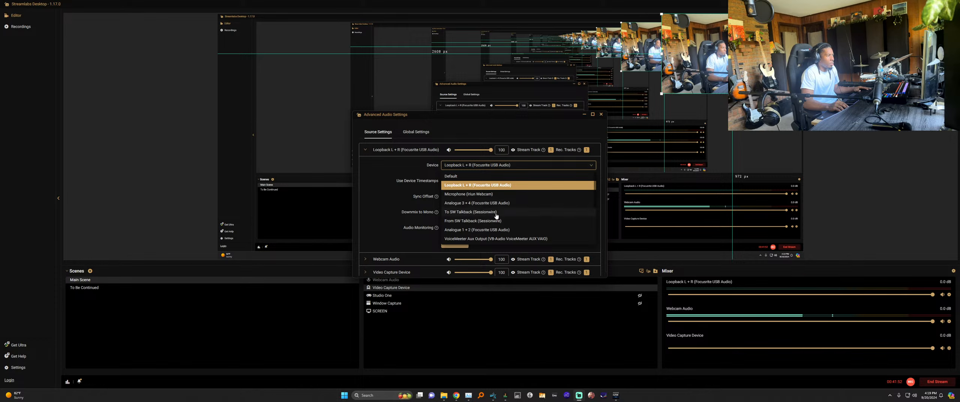
scroll(511, 218, "down", 1)
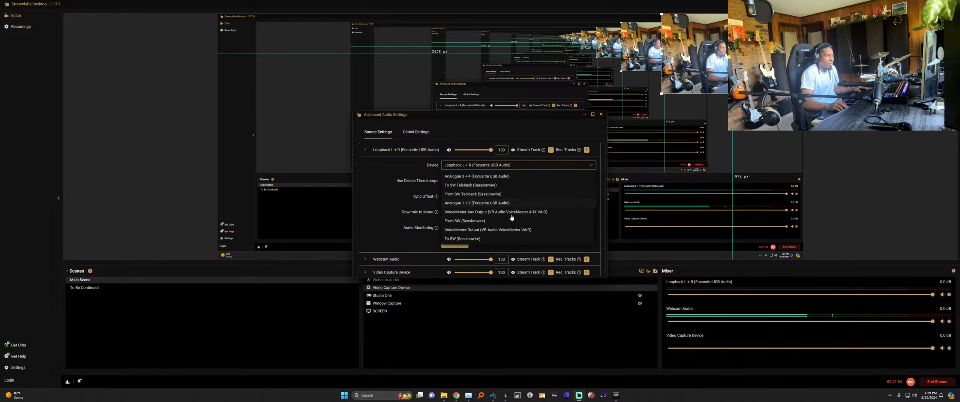
scroll(511, 217, "down", 1)
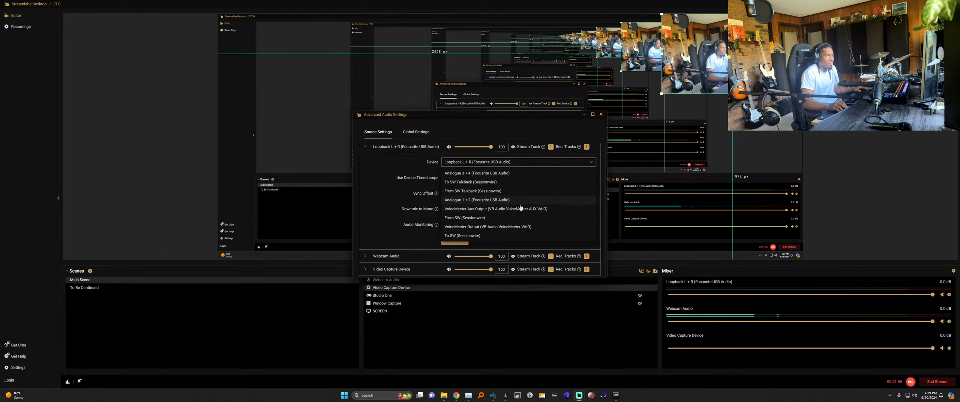
scroll(521, 207, "up", 2)
scroll(486, 219, "down", 1)
scroll(496, 204, "up", 1)
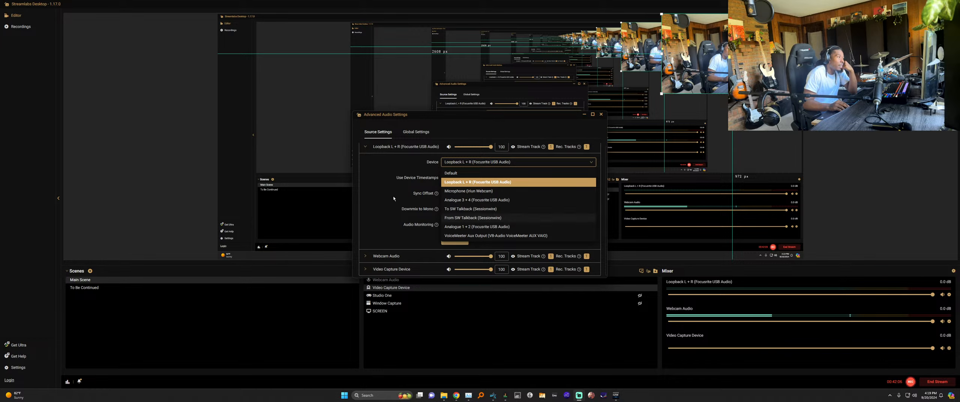
scroll(499, 211, "down", 1)
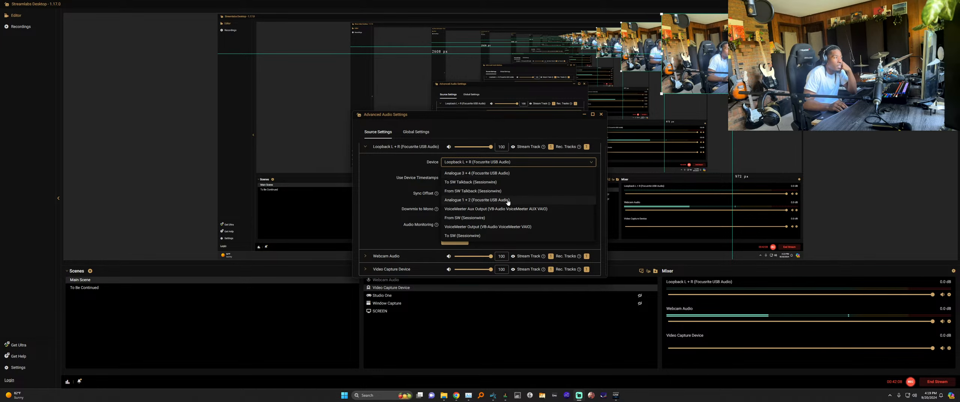
left_click(384, 205)
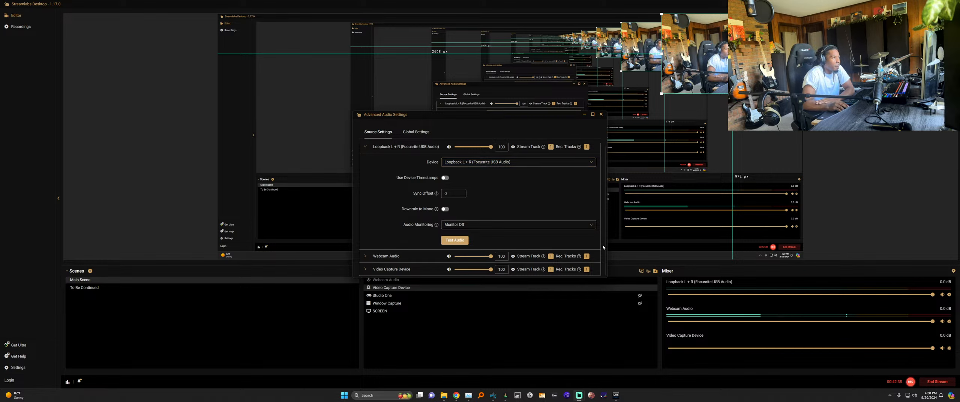
left_click_drag(517, 118, 490, 129)
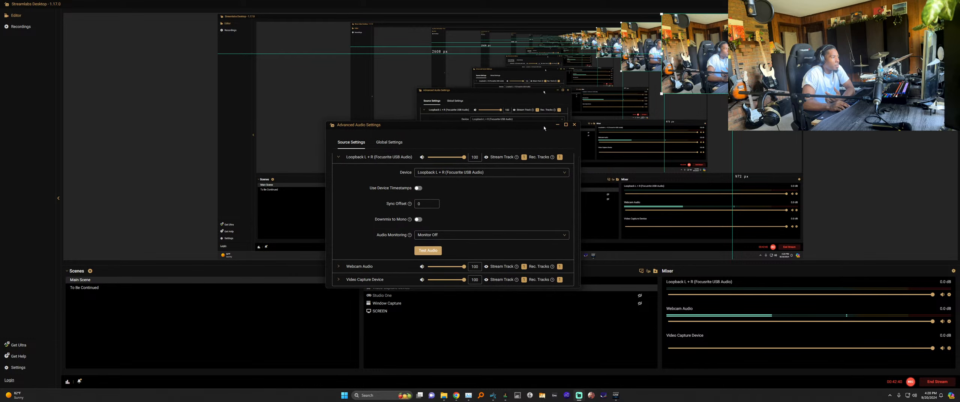
left_click(575, 126)
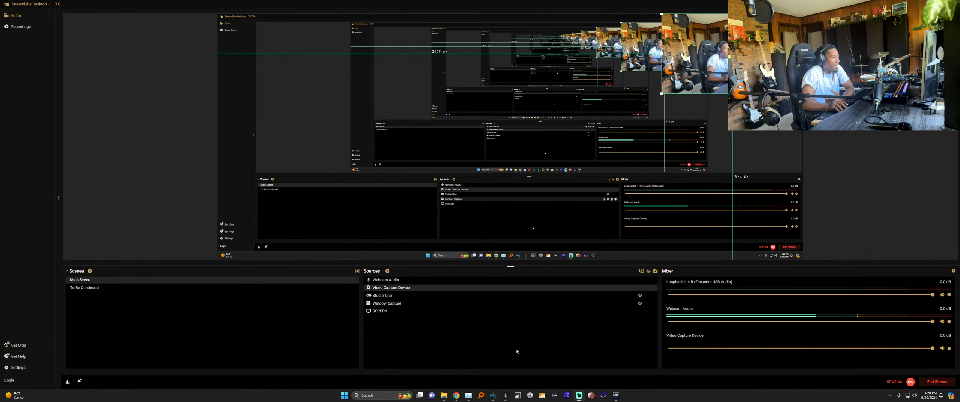
Set the yellow submix channel's input to ORBIT RTN in the Studio One mixer and start playback.
left_click(494, 396)
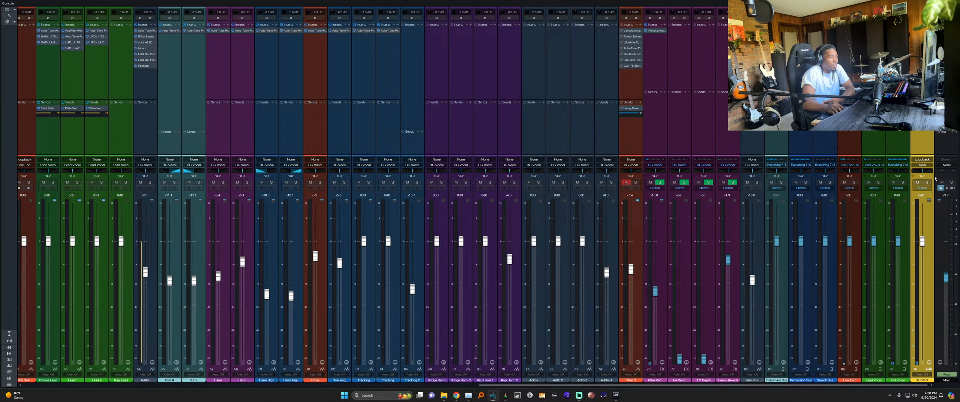
left_click(920, 161)
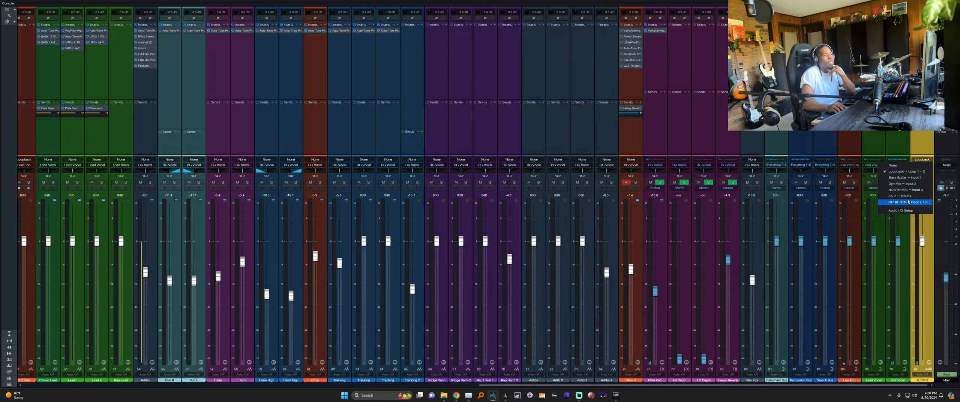
left_click(908, 202)
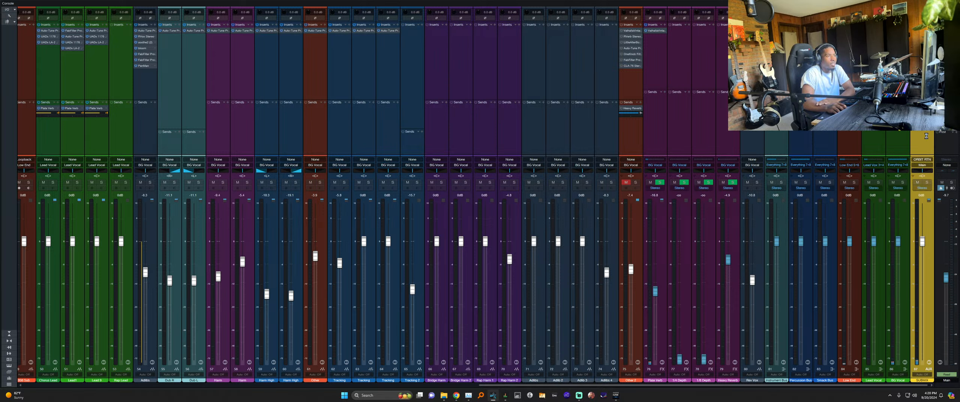
key("space")
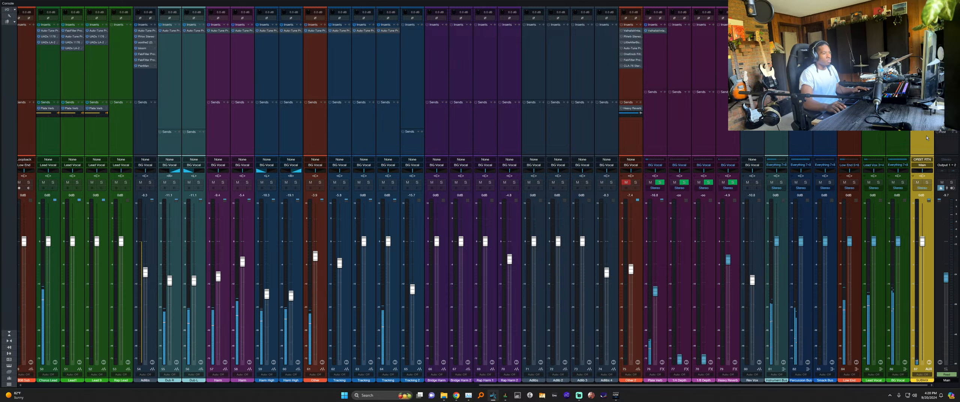
key("alt+Tab")
key("alt+Tab")
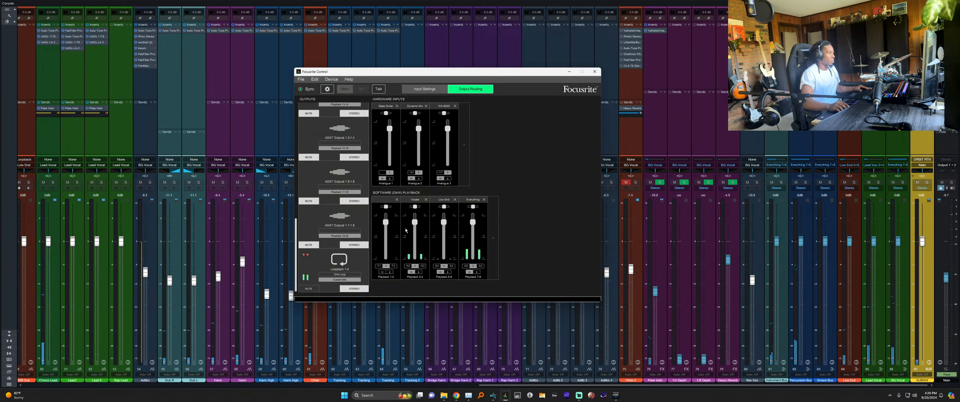
Review the Focusrite outputs down to Loopback 1-2, open the Monitor Outputs 1-2 mix, and return to Studio One.
scroll(340, 248, "up", 10)
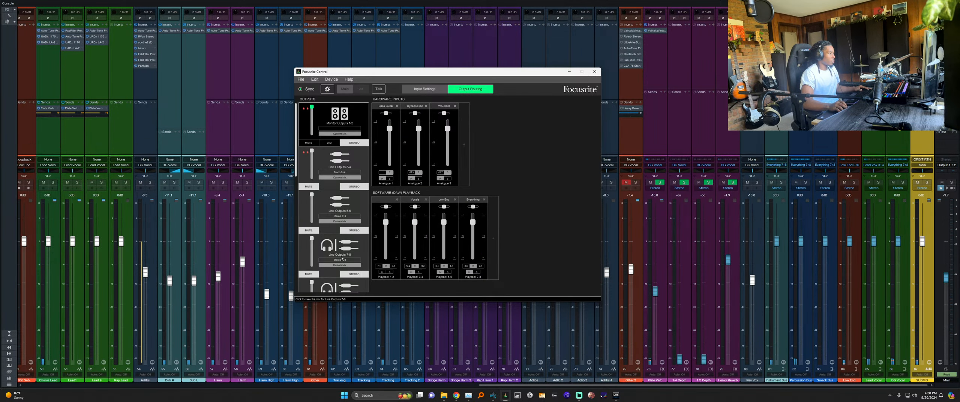
scroll(340, 124, "down", 10)
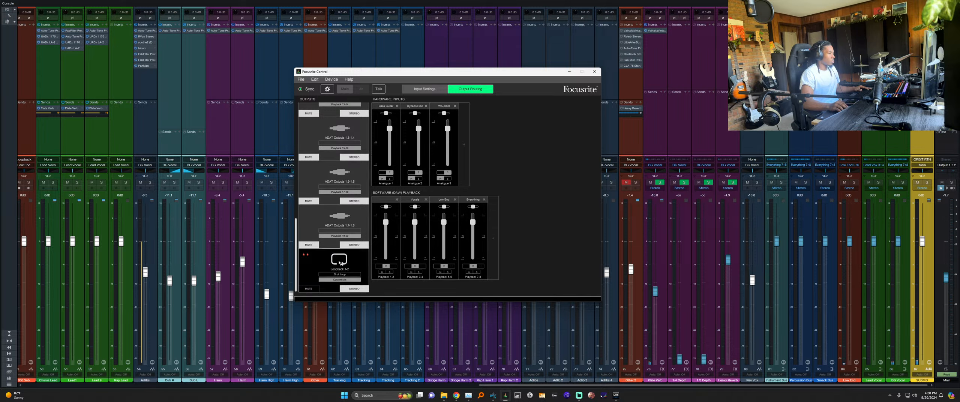
scroll(340, 263, "up", 10)
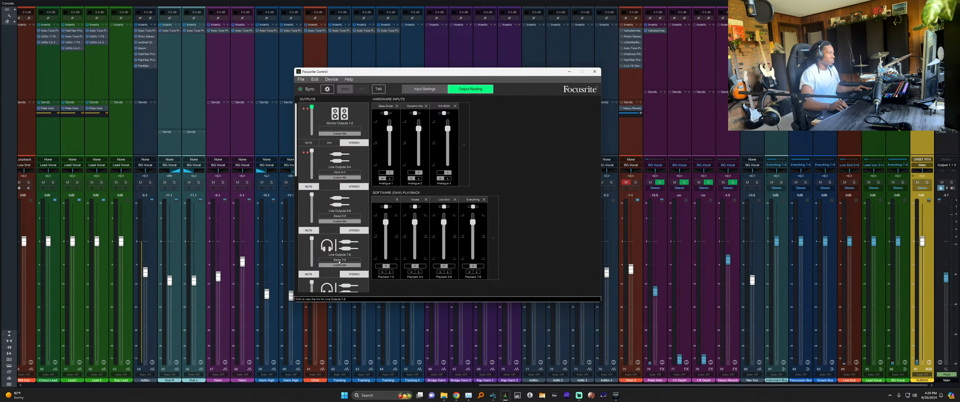
left_click(335, 118)
key("alt+Tab")
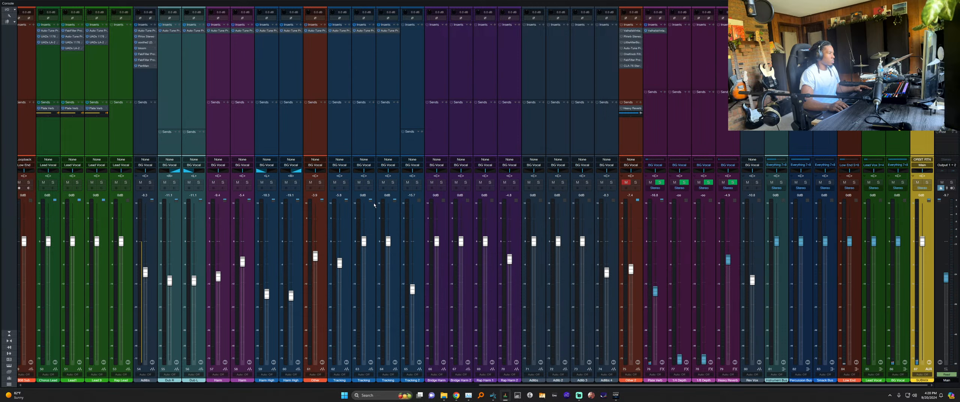
Start playback, confirm the submix still takes ORBIT RTN, and raise Main from -9.7 to 0 dB.
key("space")
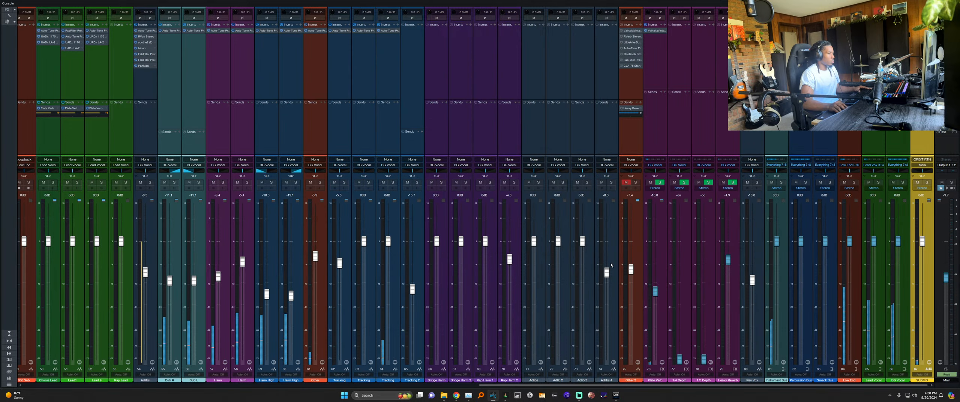
left_click(920, 160)
left_click(920, 144)
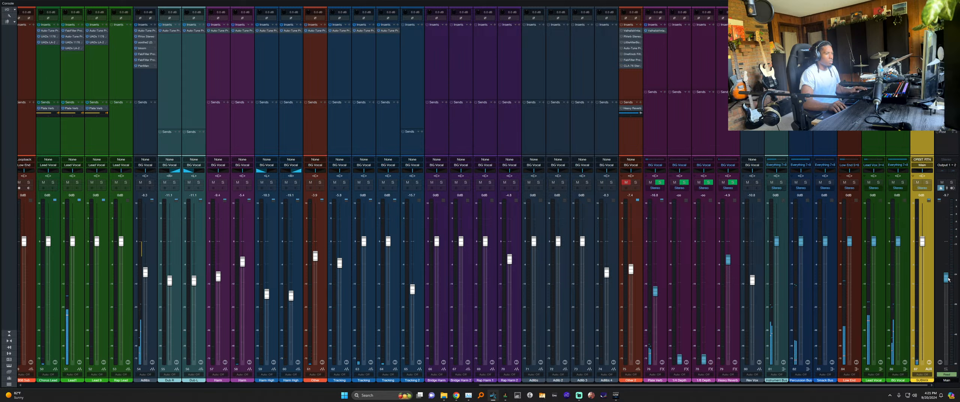
left_click_drag(946, 277, 946, 241)
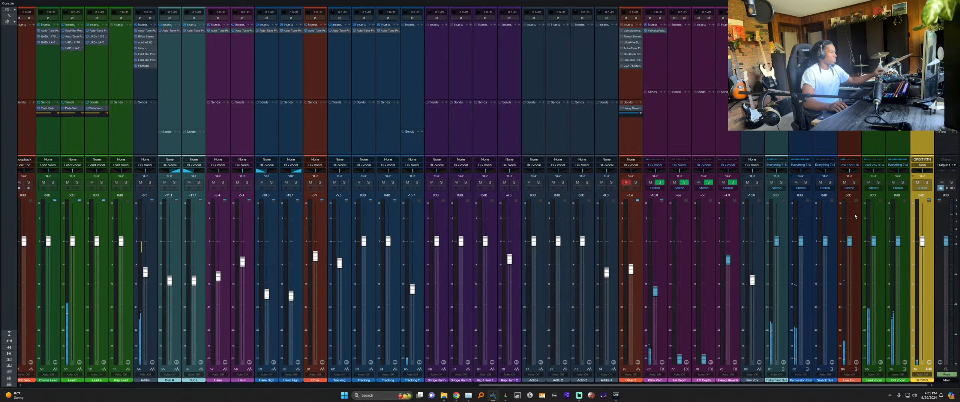
key("alt+Tab")
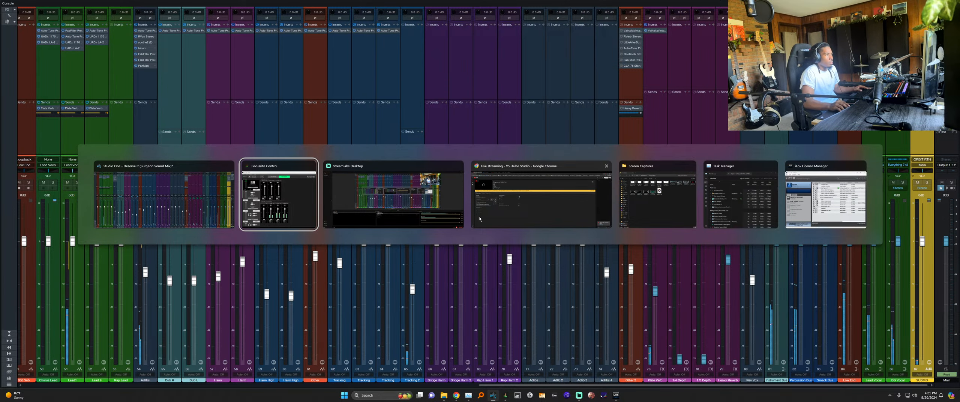
left_click(404, 209)
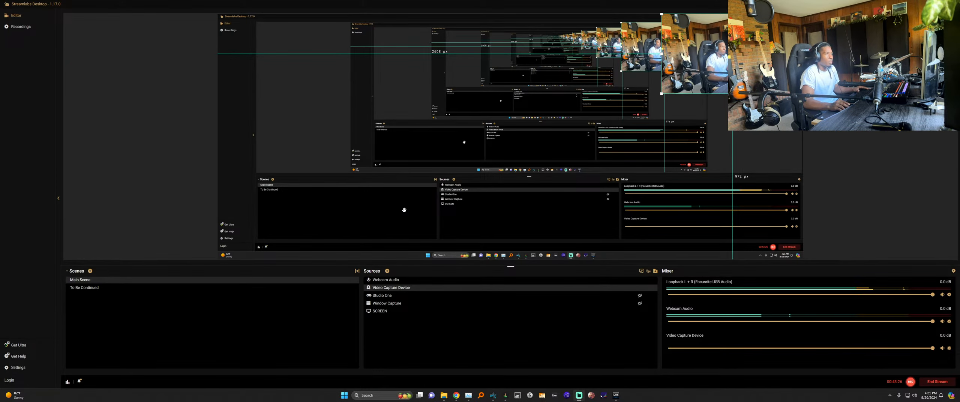
key("alt+Tab")
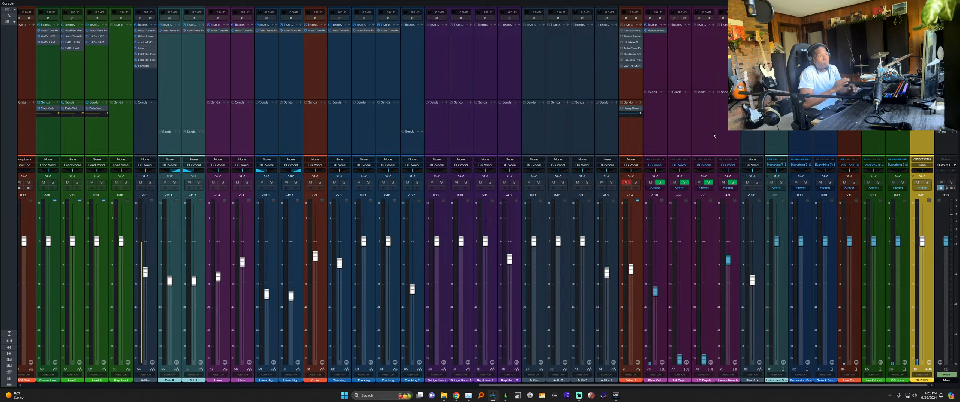
key("alt+Tab")
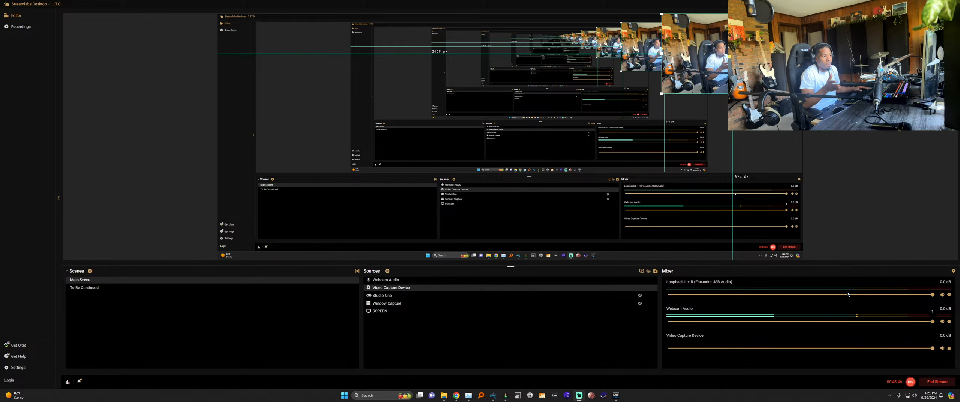
key("alt+Tab")
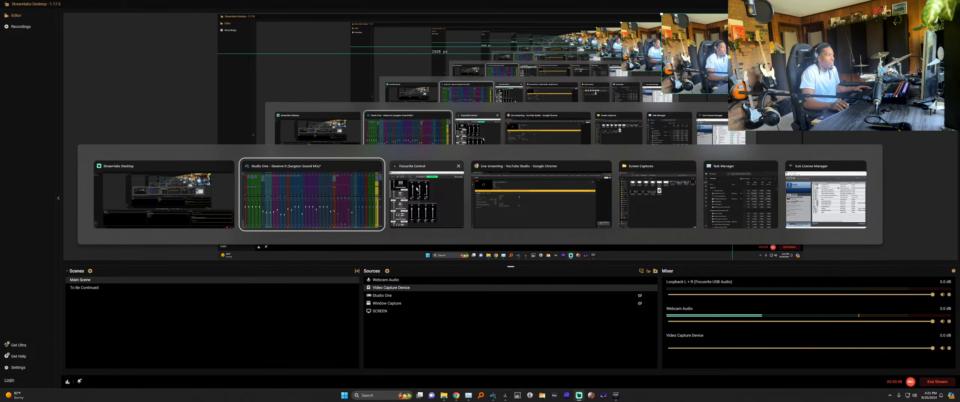
left_click(327, 190)
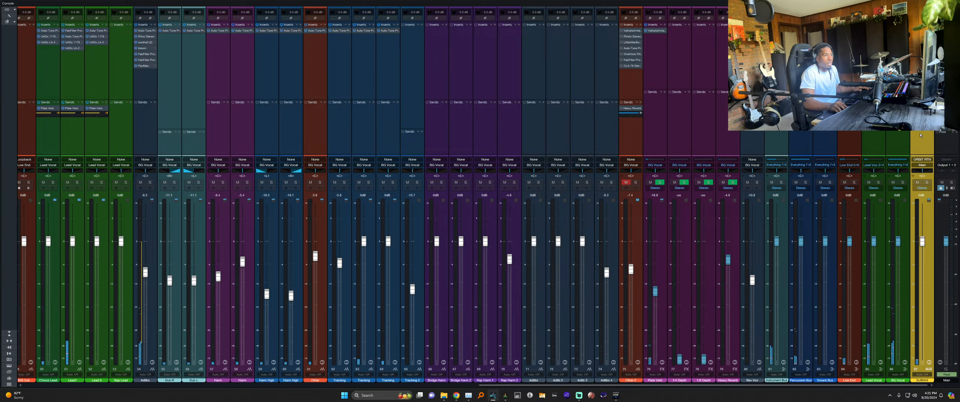
Verify the submix keeps ORBIT RTN input, select the BG Vocal and submix strips, and switch to Focusrite Control.
left_click(921, 162)
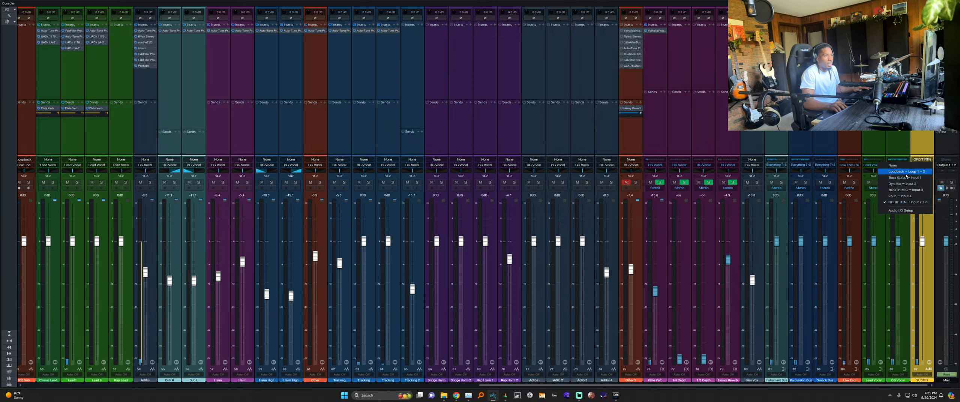
left_click(903, 202)
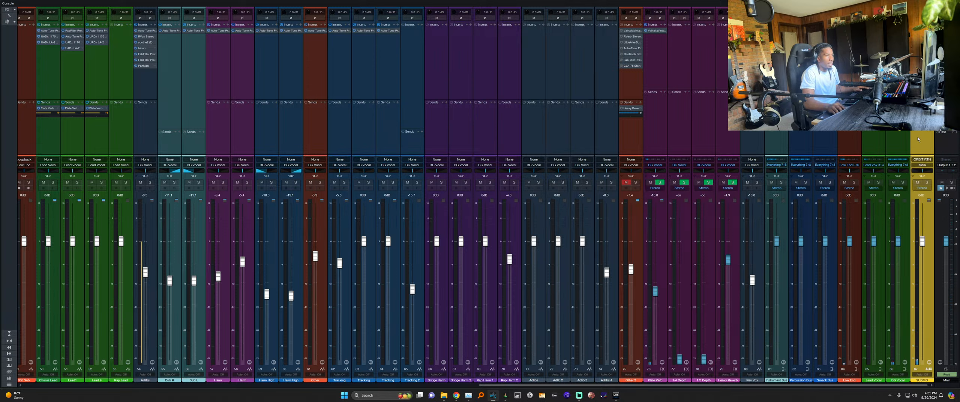
left_click(894, 150)
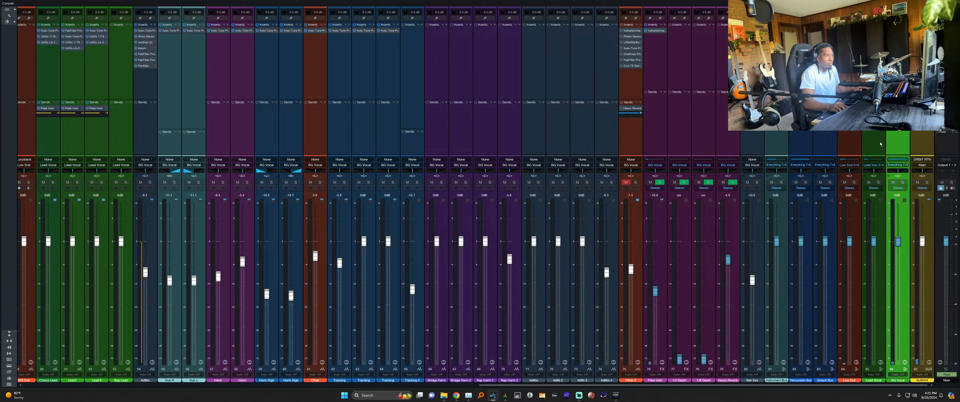
left_click(920, 143)
key("alt+Tab")
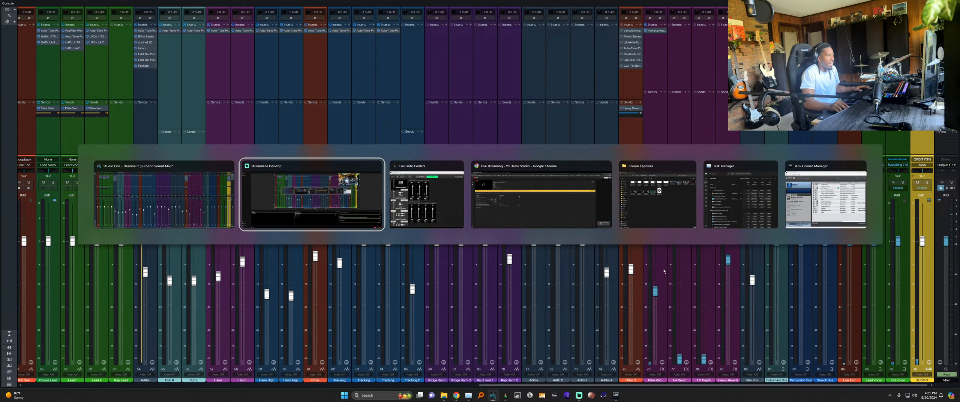
key("alt+Tab")
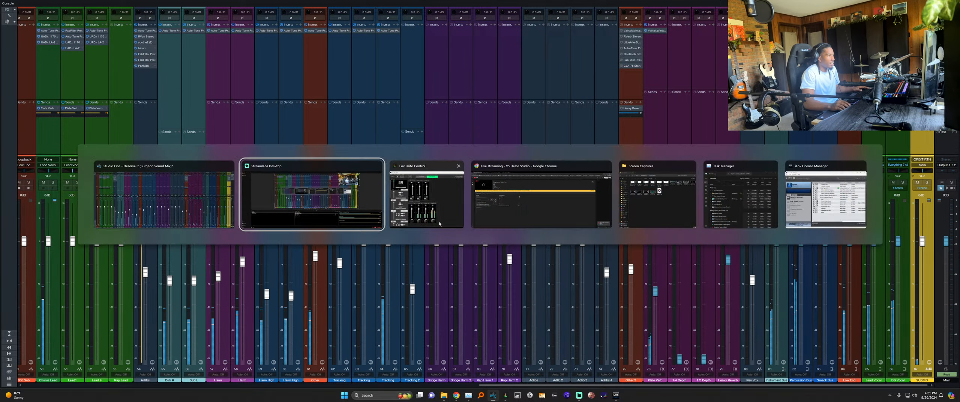
scroll(362, 269, "down", 10)
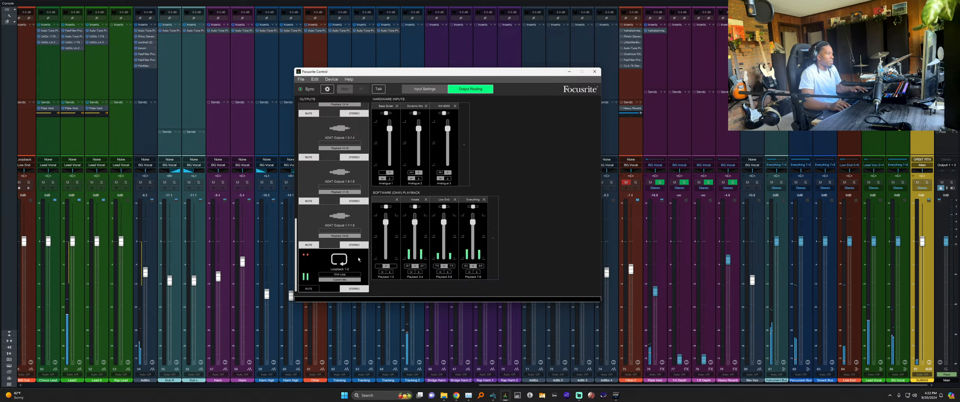
Scroll Focusrite Control's OUTPUTS list to Loopback 1-2, then minimise the window.
scroll(331, 218, "up", 5)
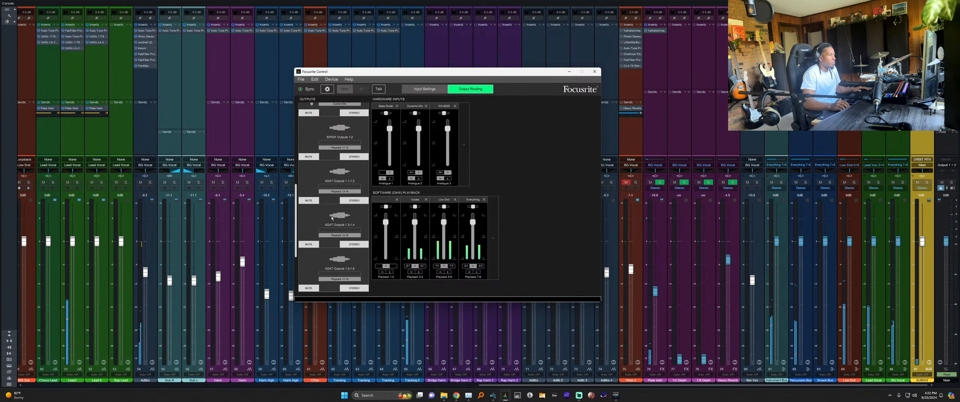
scroll(331, 218, "up", 3)
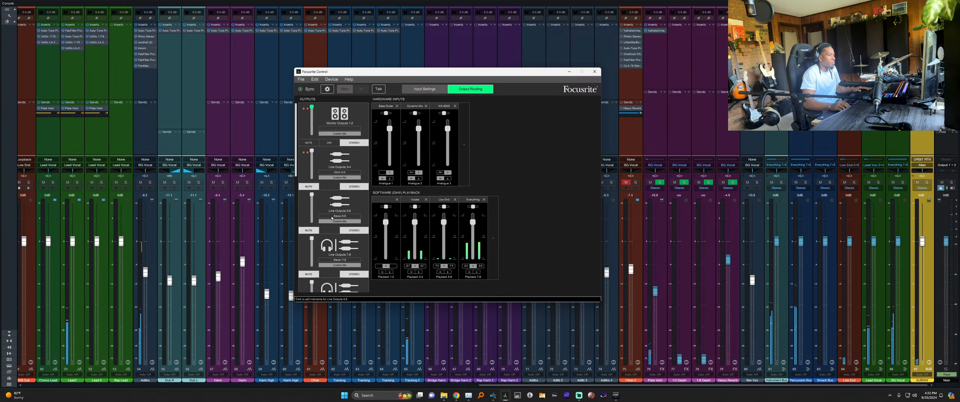
scroll(349, 215, "down", 8)
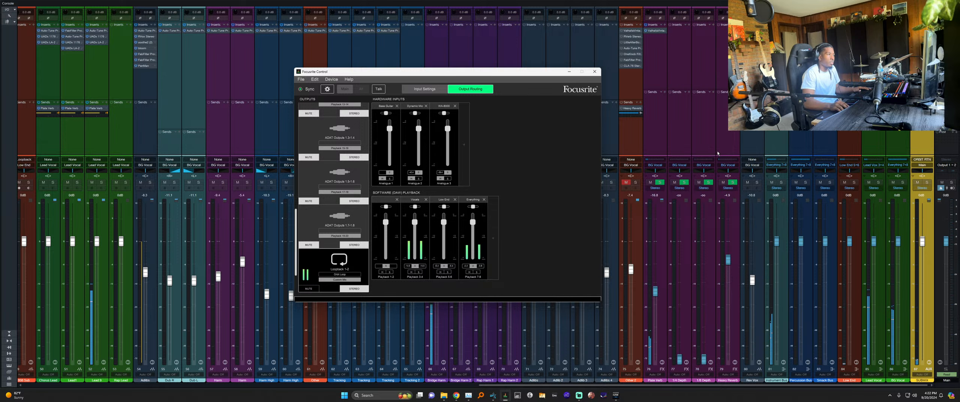
left_click(569, 72)
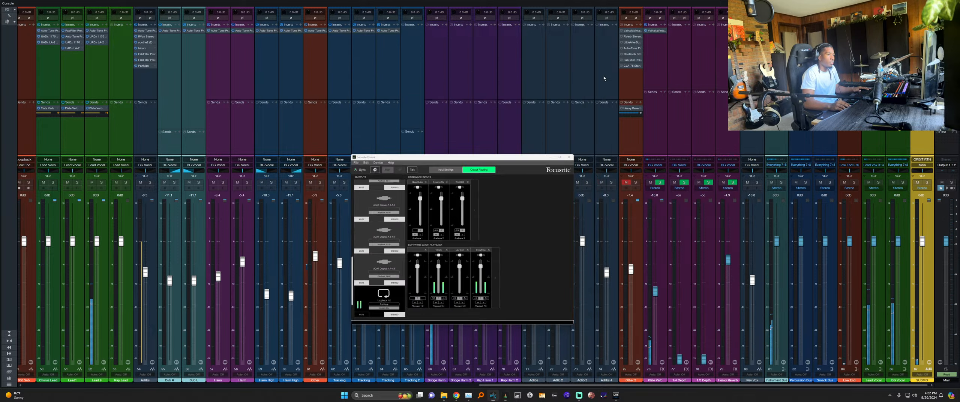
Check the ORBIT RTN channel's input choices without changing them, then bring Streamlabs Desktop forward.
left_click(924, 160)
left_click(922, 143)
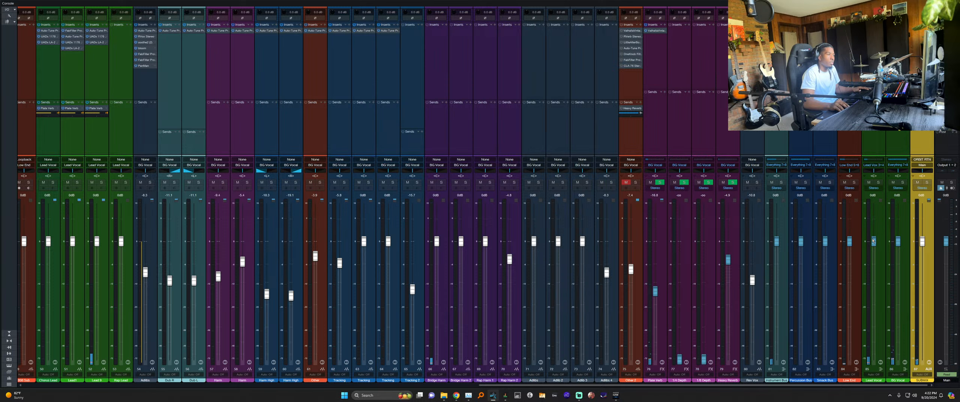
key("alt+Tab")
left_click(411, 197)
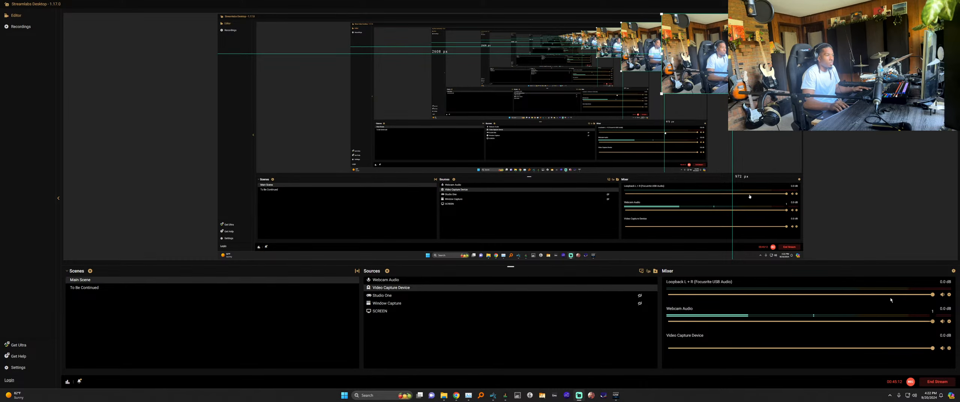
Confirm in Advanced Audio Settings that the Loopback source uses the Focusrite loopback device, then return to Studio One.
left_click(949, 295)
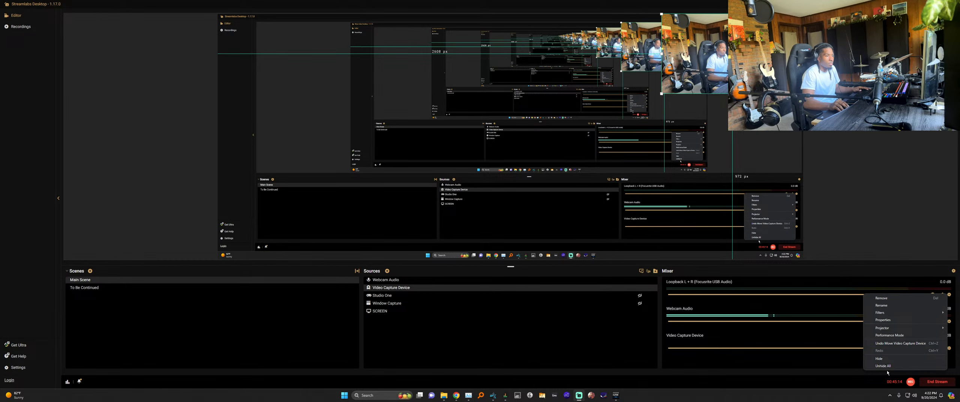
left_click(889, 321)
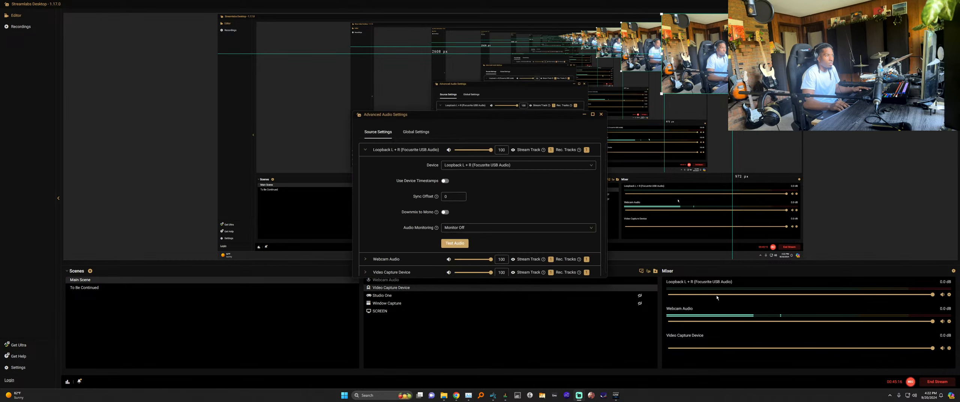
left_click(501, 167)
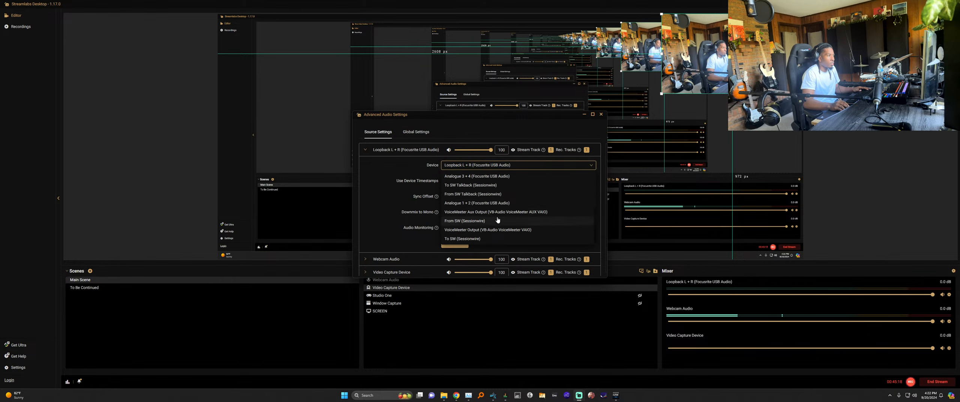
scroll(499, 222, "up", 3)
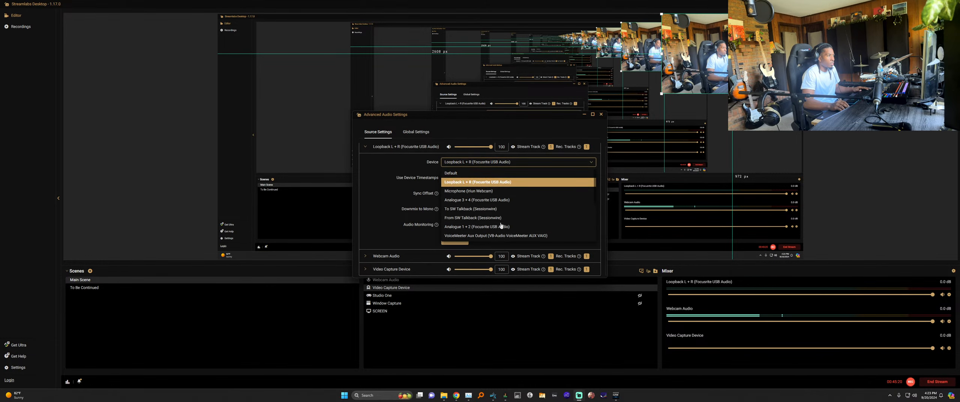
scroll(501, 226, "up", 1)
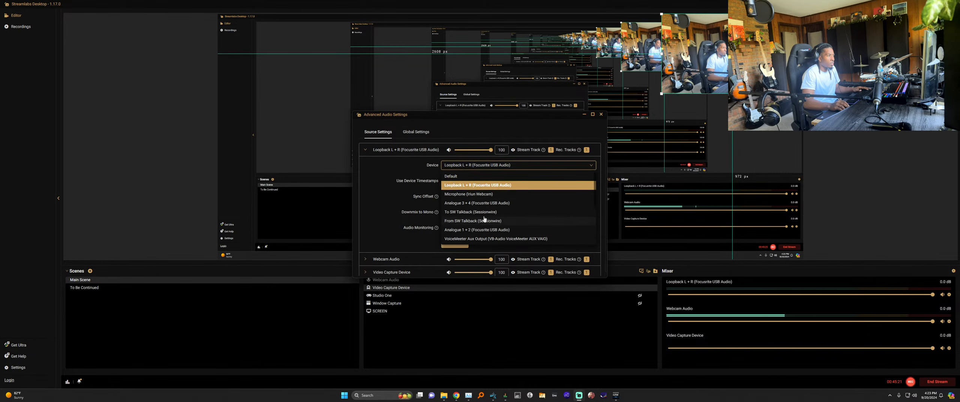
left_click(601, 114)
key("alt+Tab")
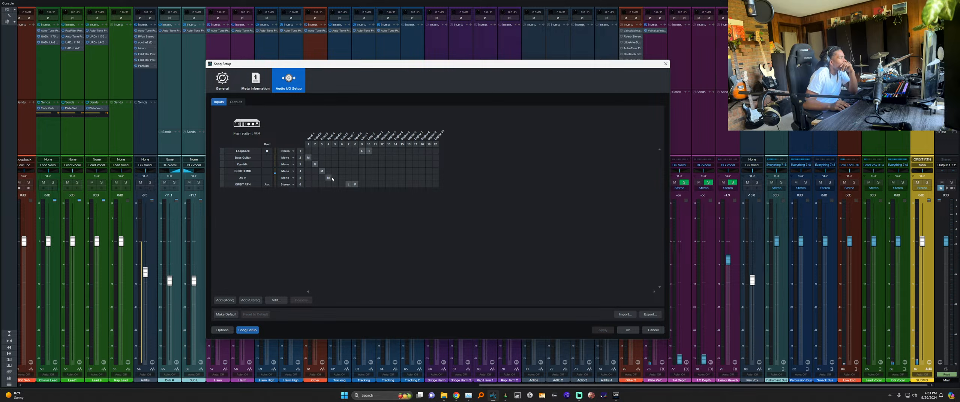
Compare the Song Setup's input and output channel assignments, then close the Audio I/O Setup.
left_click(237, 102)
left_click(220, 102)
left_click(236, 103)
left_click(221, 103)
left_click(628, 330)
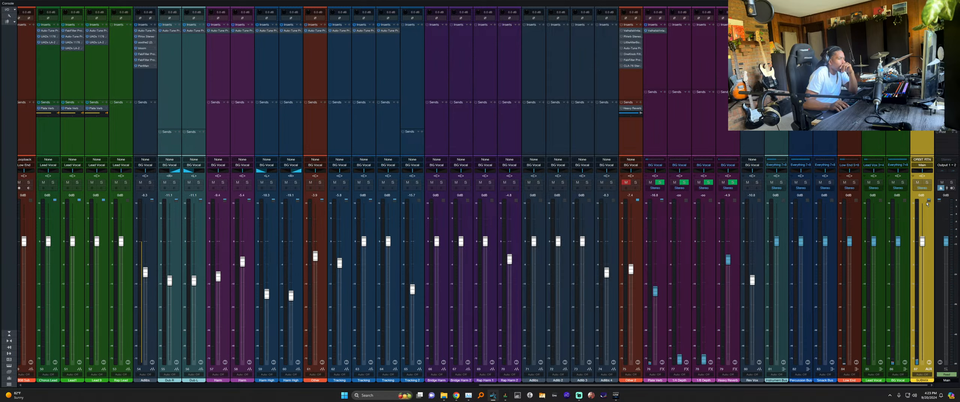
Keep the SUBMIX output on Main, centre its pan, and start playback.
left_click(923, 165)
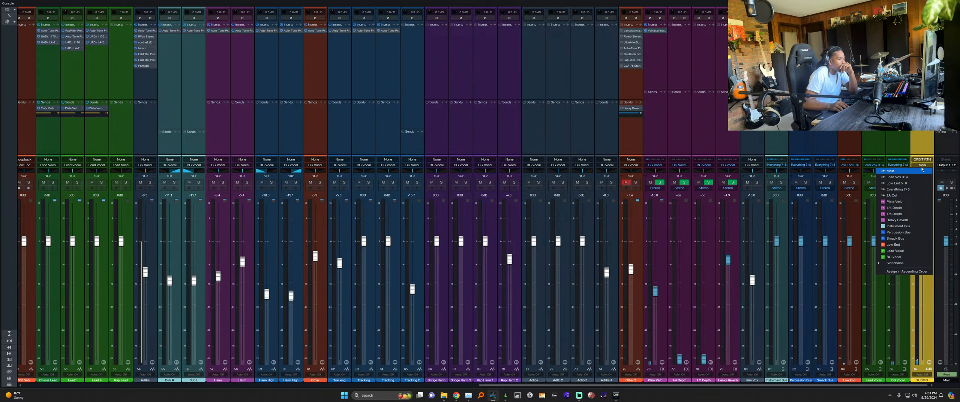
left_click(926, 140)
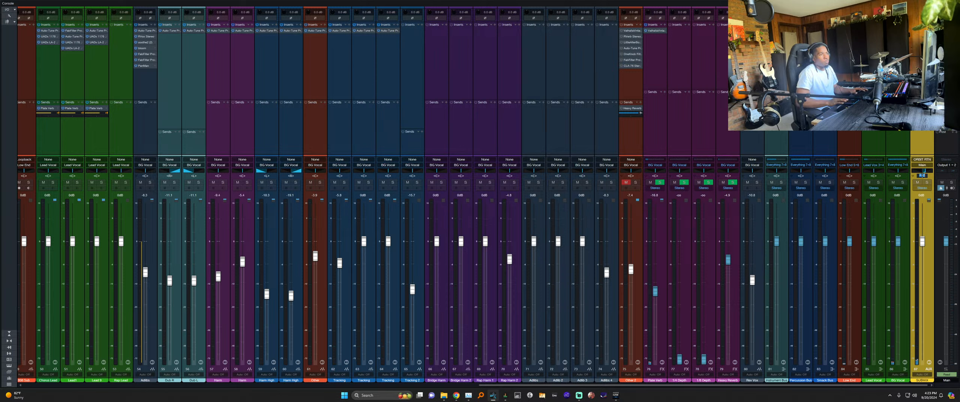
left_click(922, 177, "ctrl")
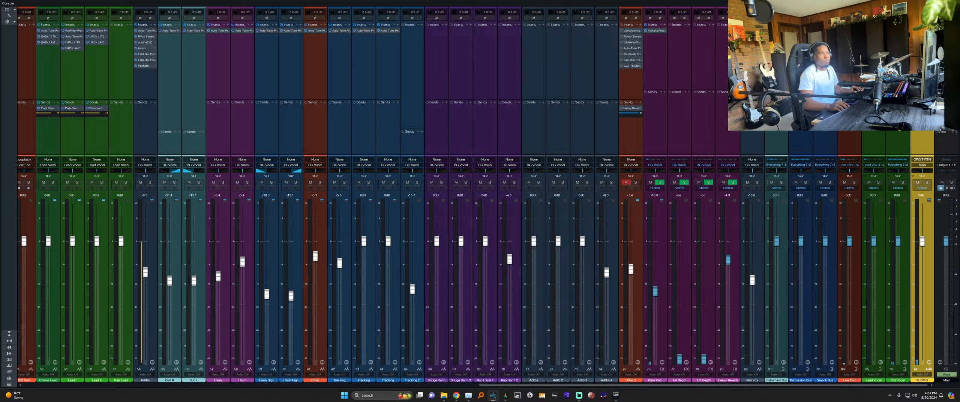
left_click(946, 144)
left_click(923, 145)
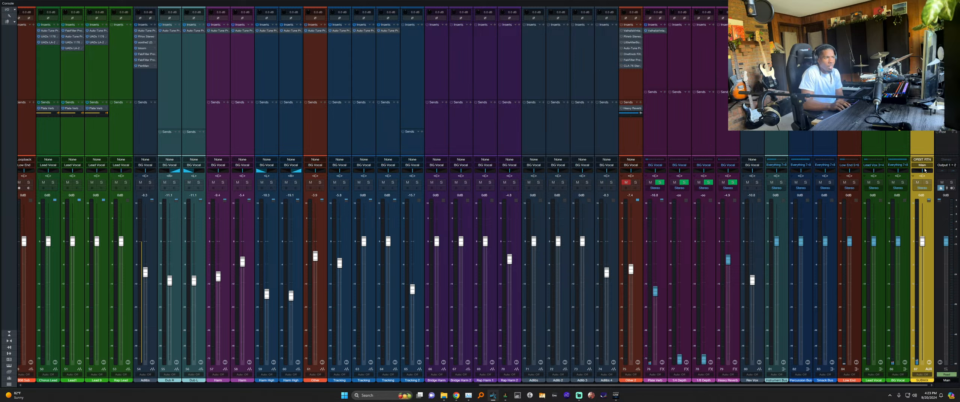
key("space")
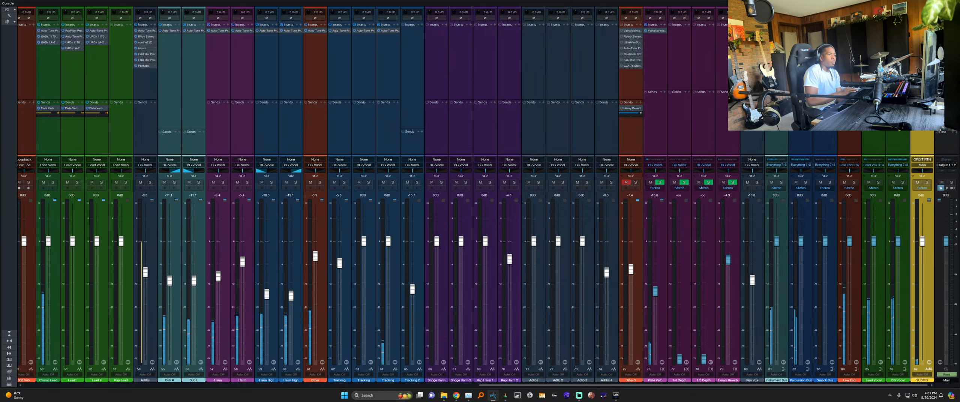
left_click(900, 138)
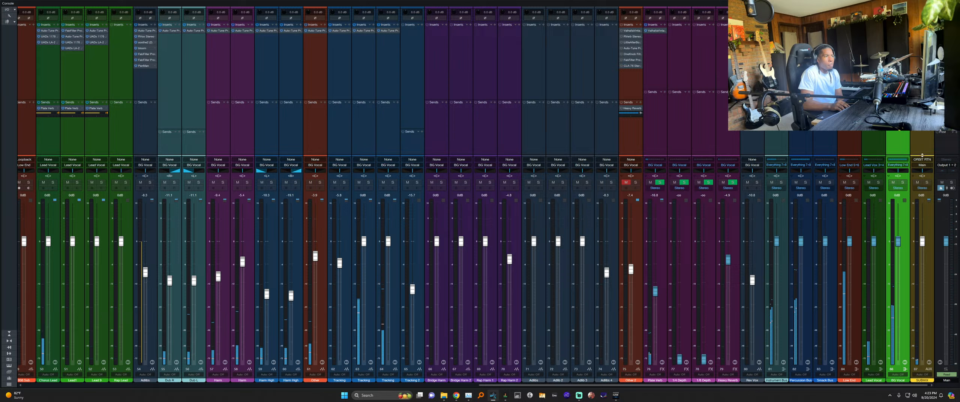
left_click(900, 165)
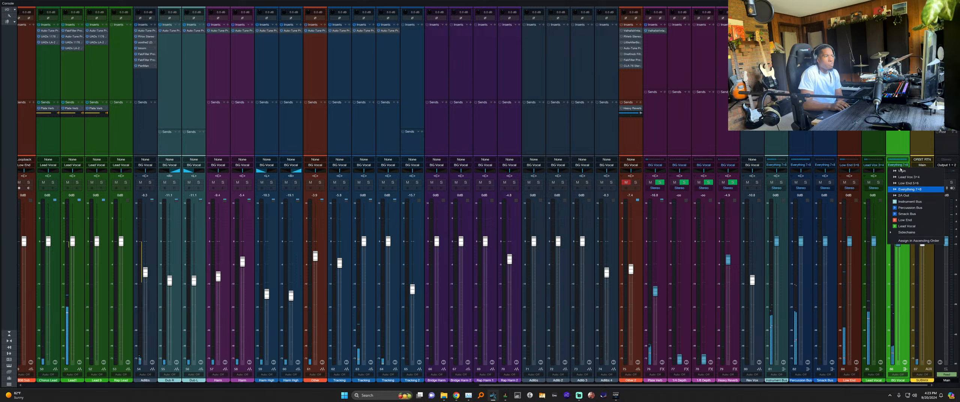
left_click(901, 171)
left_click(899, 165)
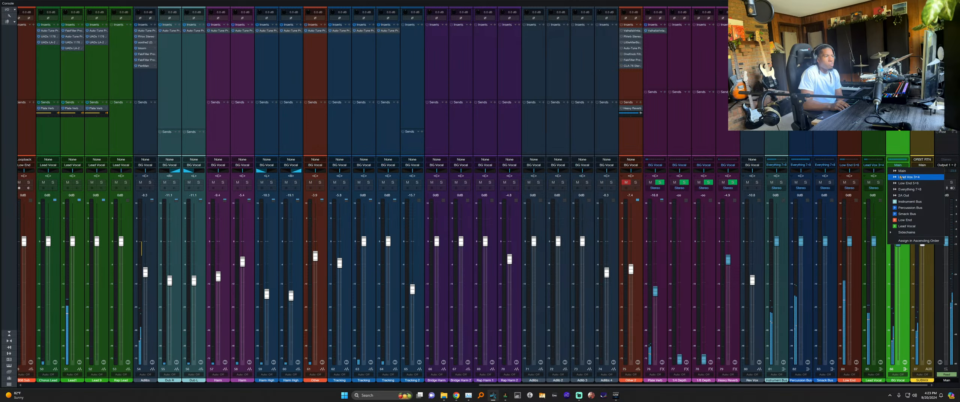
left_click(902, 189)
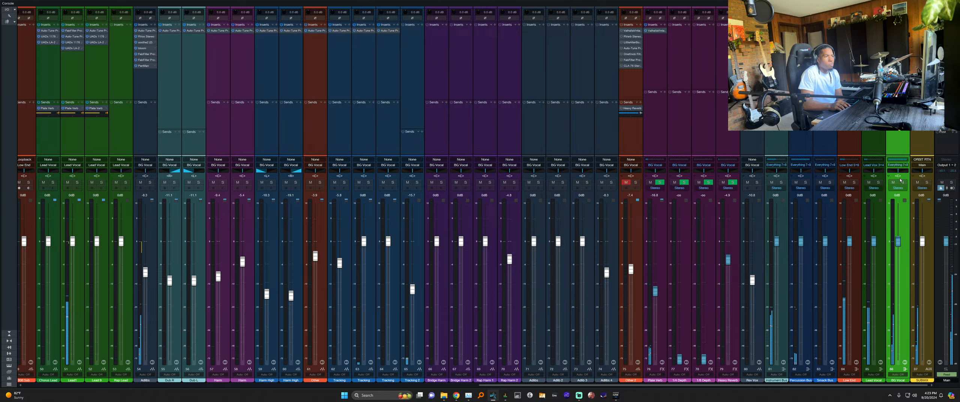
left_click(919, 176)
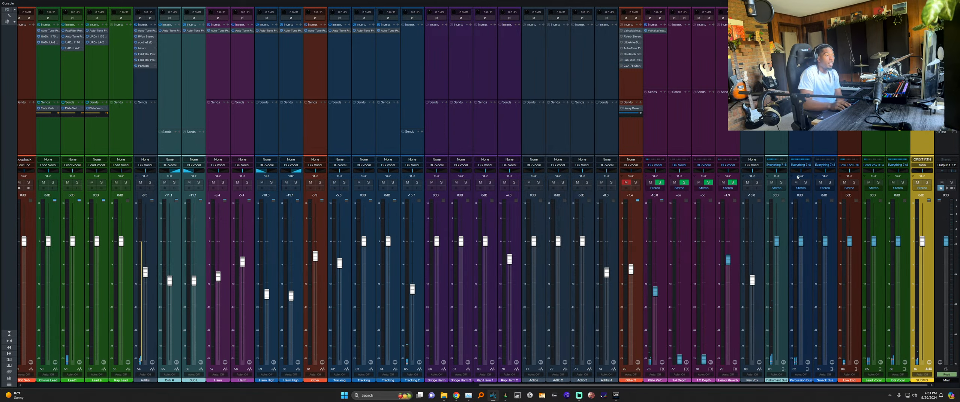
left_click(778, 165)
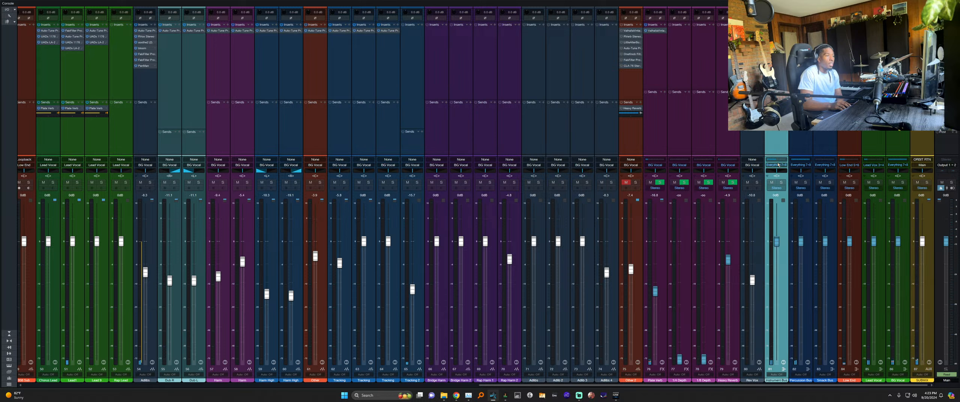
left_click(778, 165)
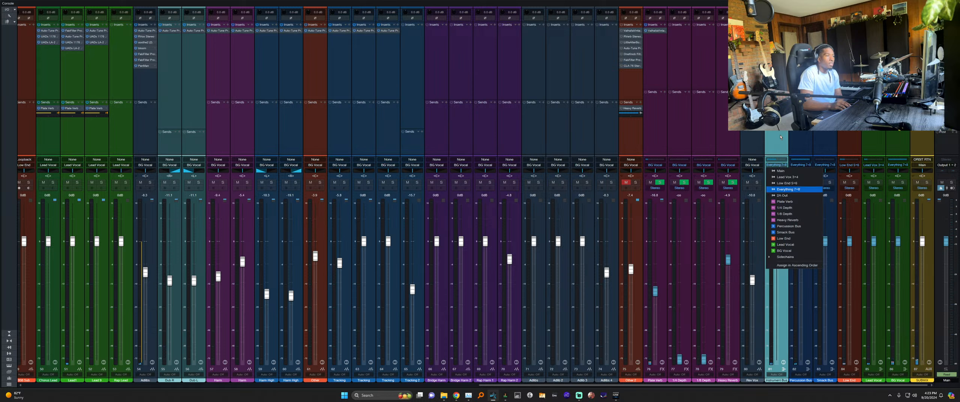
left_click(780, 137)
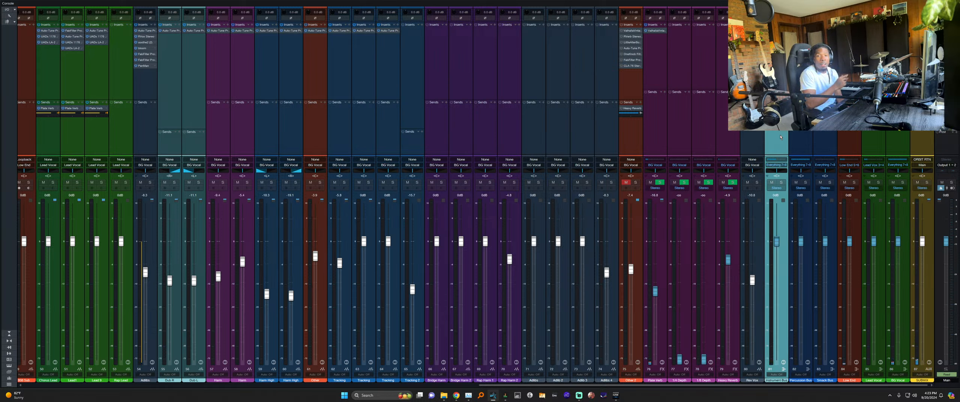
left_click(801, 141)
left_click(825, 143)
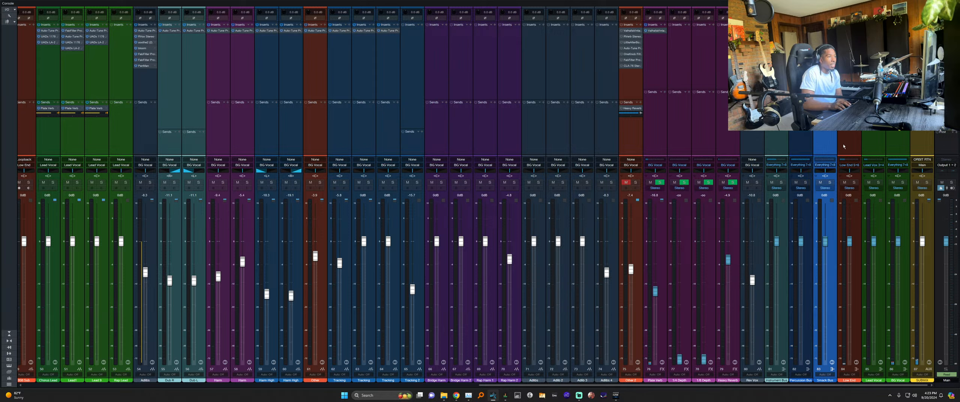
left_click(845, 143)
left_click(876, 142)
left_click(898, 141)
left_click(917, 143)
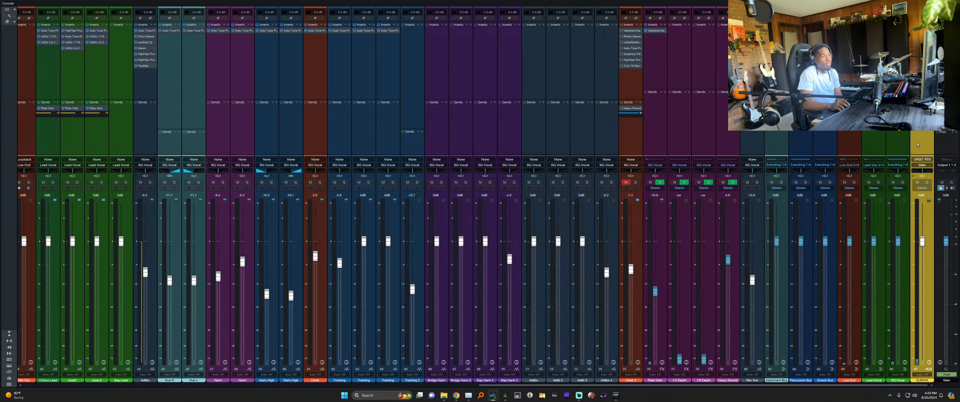
left_click(899, 141)
left_click(874, 141)
left_click(852, 141)
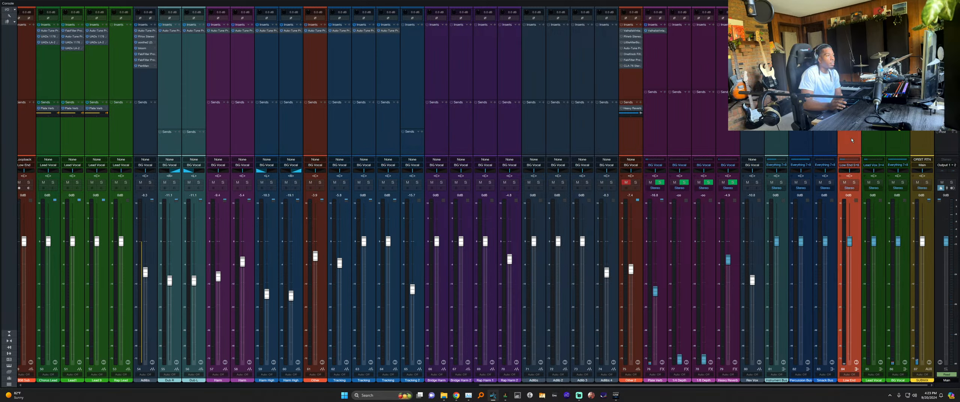
left_click(876, 138)
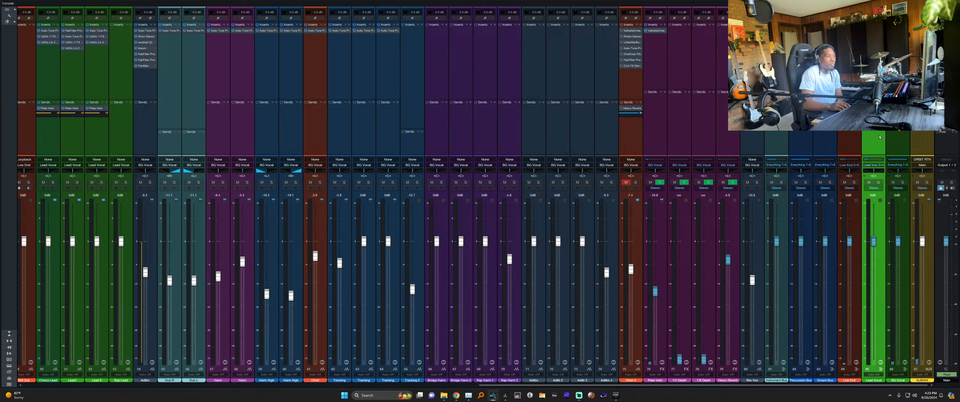
left_click(896, 139)
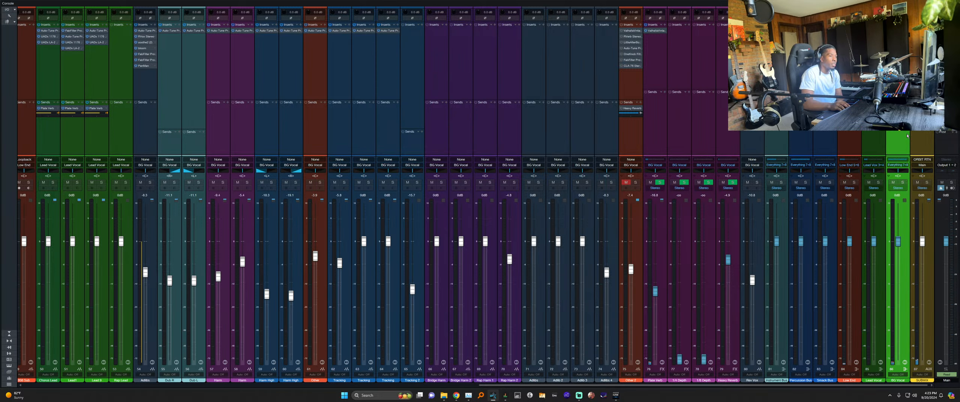
left_click(921, 141)
left_click(900, 140)
left_click(875, 137)
left_click(842, 137)
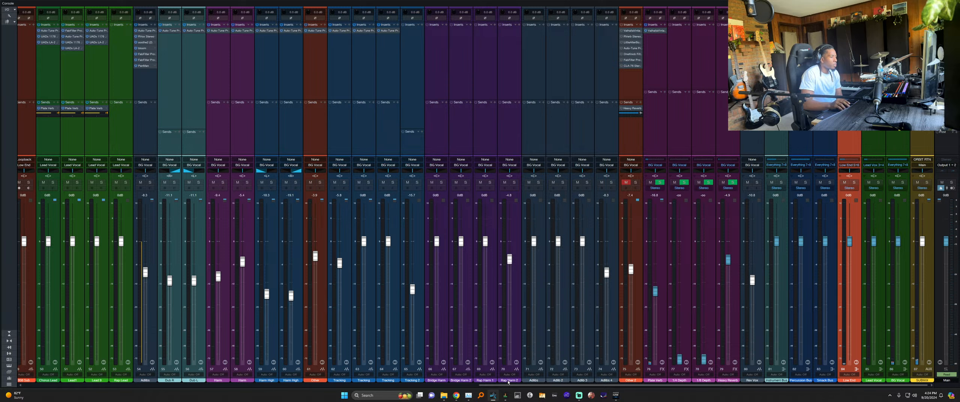
Show the Monitor Outputs 1-2 mix in Focusrite Control, then start playback in Studio One.
left_click(506, 396)
scroll(323, 242, "up", 10)
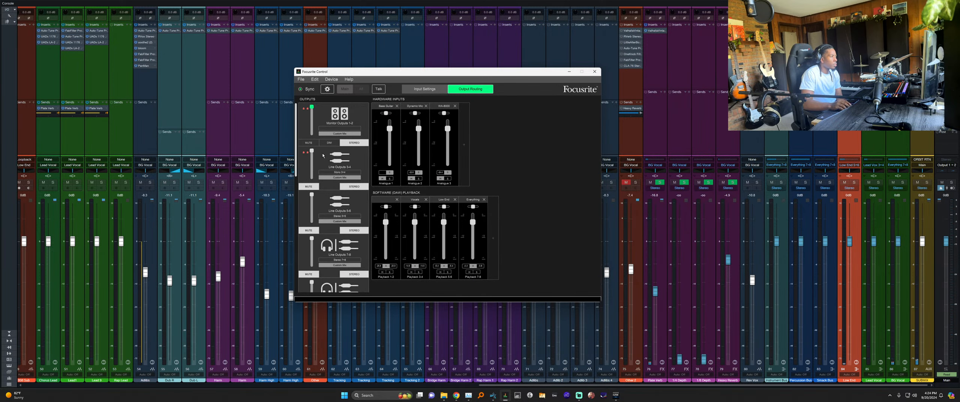
left_click(331, 112)
scroll(333, 135, "down", 10)
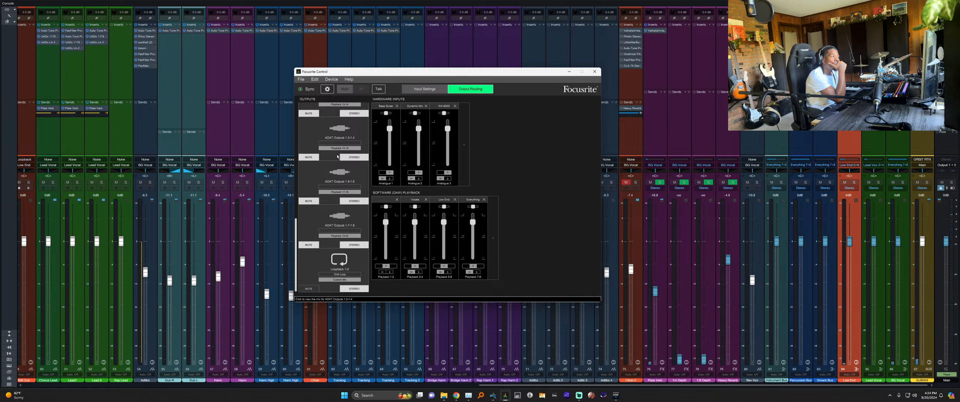
left_click(776, 145)
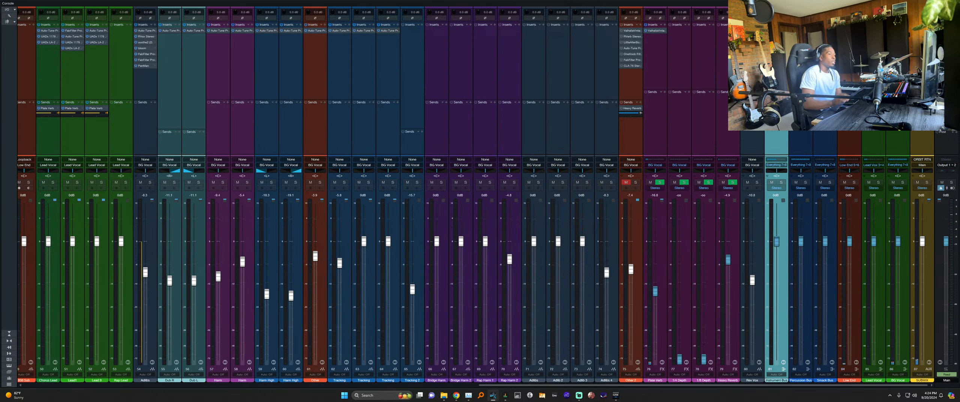
key("space")
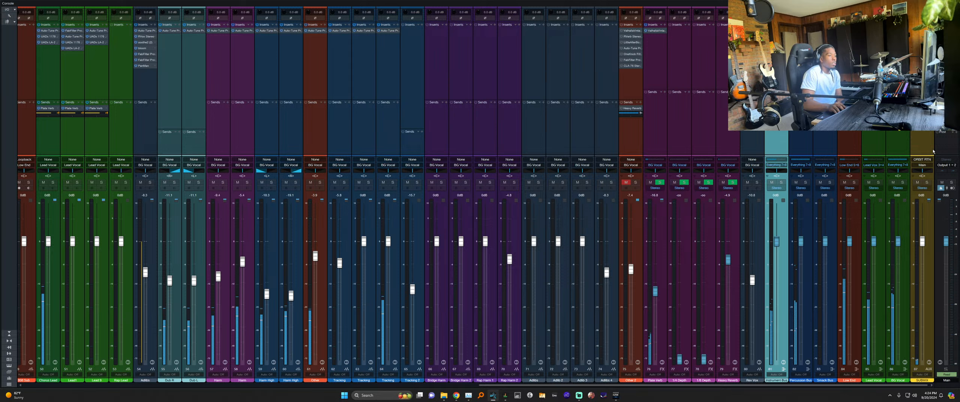
Bring Focusrite Control back and view the Line Outputs 5-6 mix.
left_click(505, 396)
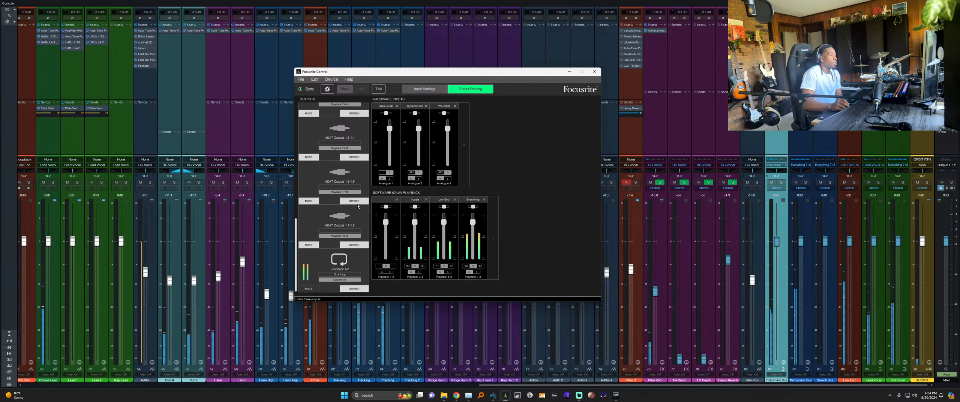
scroll(358, 206, "up", 1)
scroll(316, 199, "up", 4)
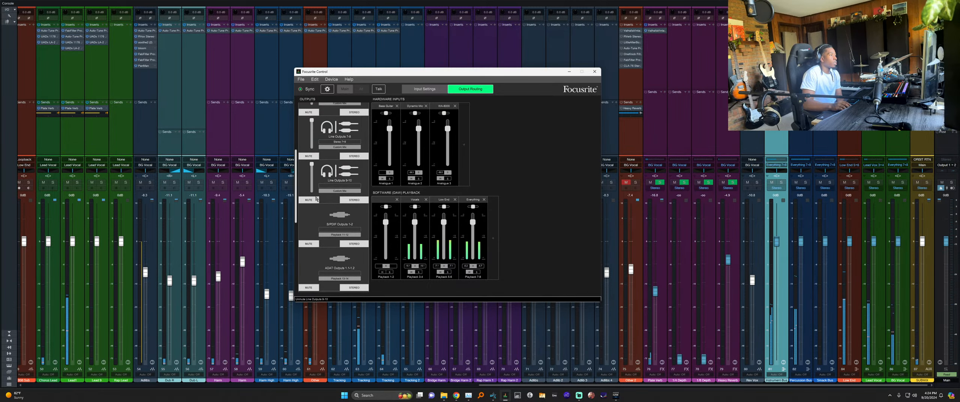
scroll(337, 168, "up", 2)
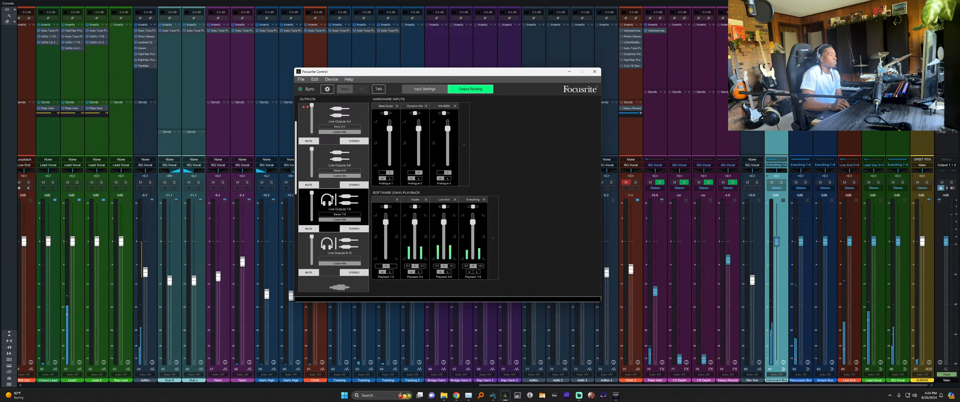
scroll(339, 171, "up", 1)
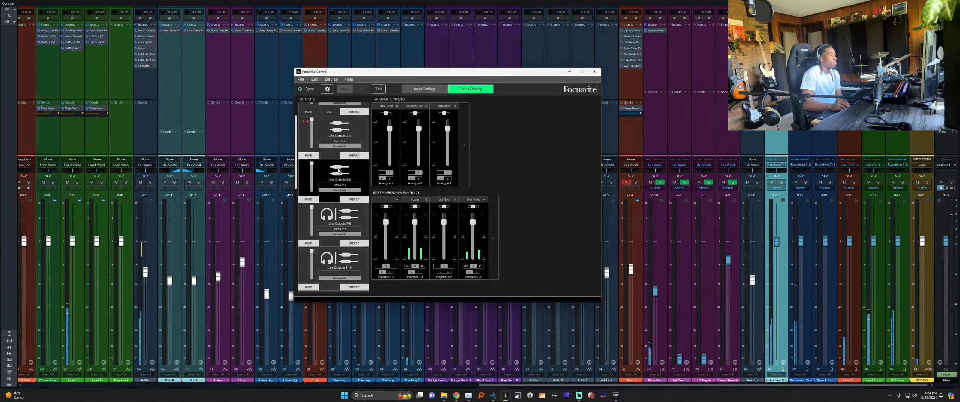
scroll(339, 171, "up", 1)
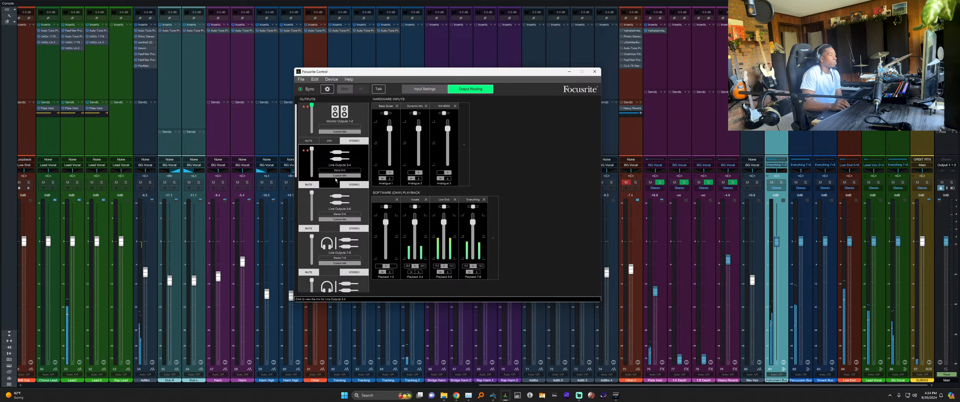
left_click(332, 196)
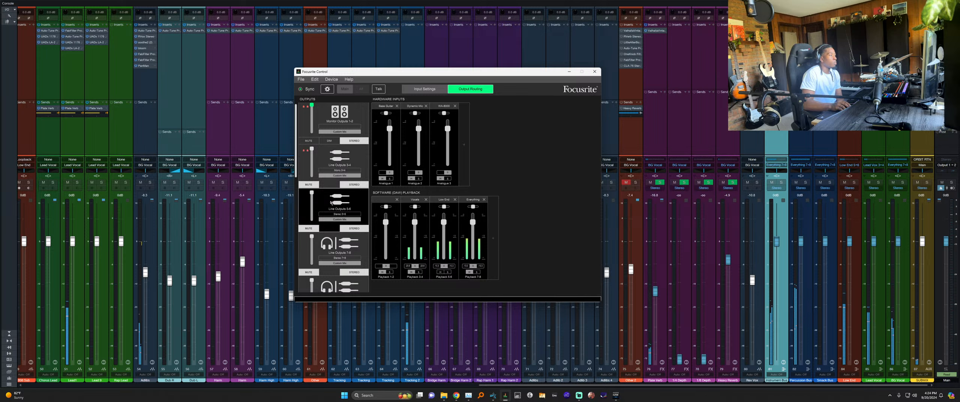
Check the Monitor Outputs 1-2 and Loopback 1-2 mixes, then minimise Focusrite Control and select Submix.
scroll(346, 146, "up", 1)
left_click(342, 117)
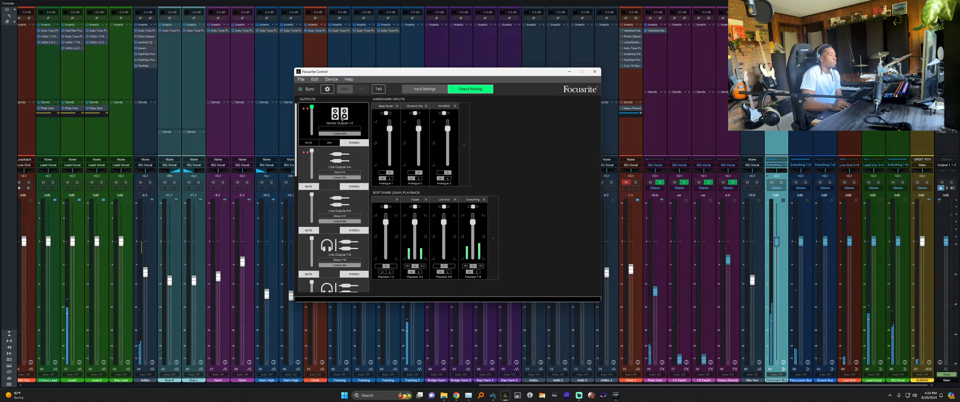
scroll(331, 203, "down", 6)
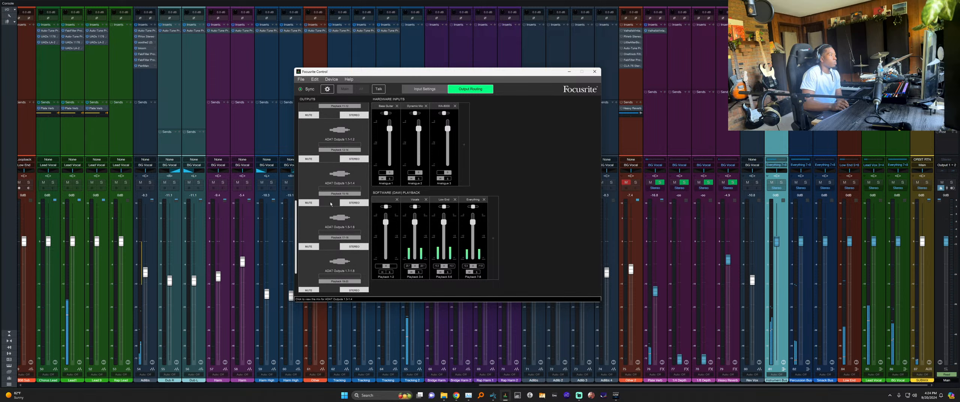
scroll(330, 204, "down", 1)
left_click(342, 271)
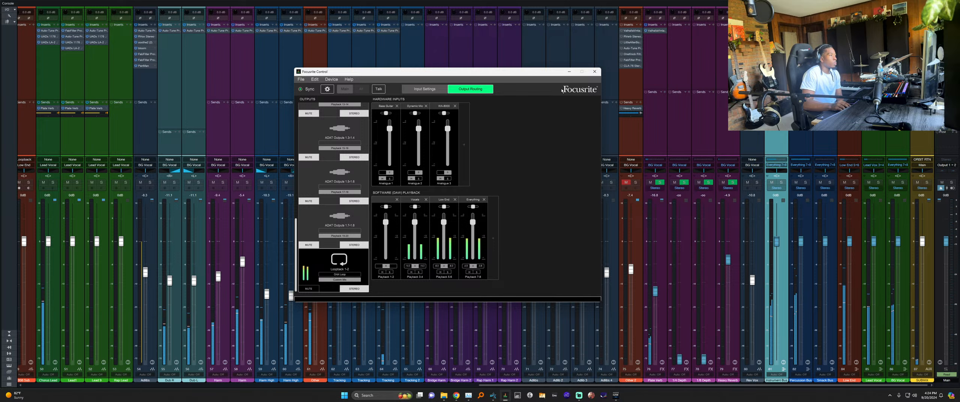
left_click(570, 72)
left_click(923, 75)
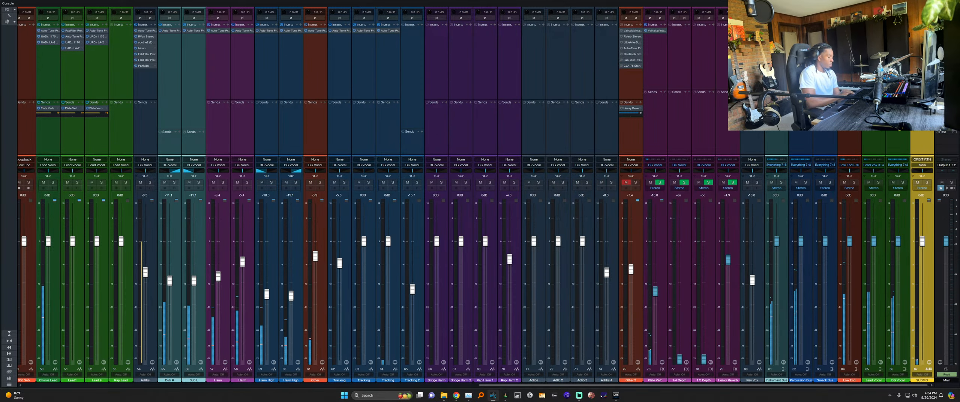
Set the Submix channel's input to Loopback and leave the Main output assignment unchanged.
left_click(916, 159)
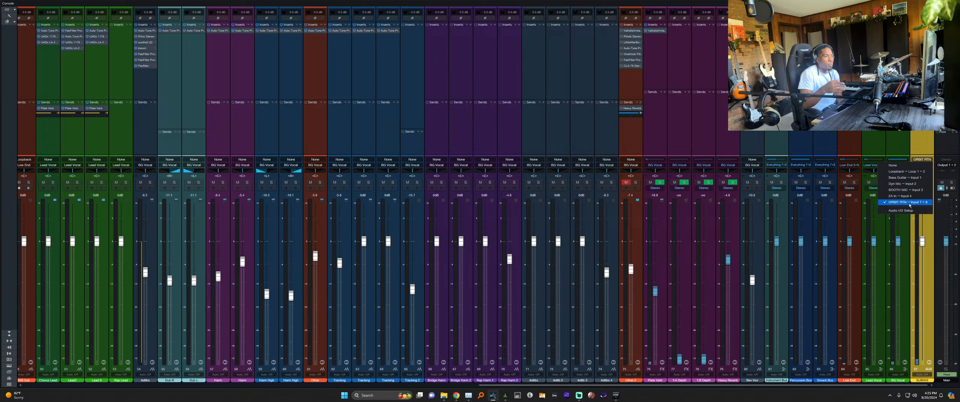
left_click(907, 171)
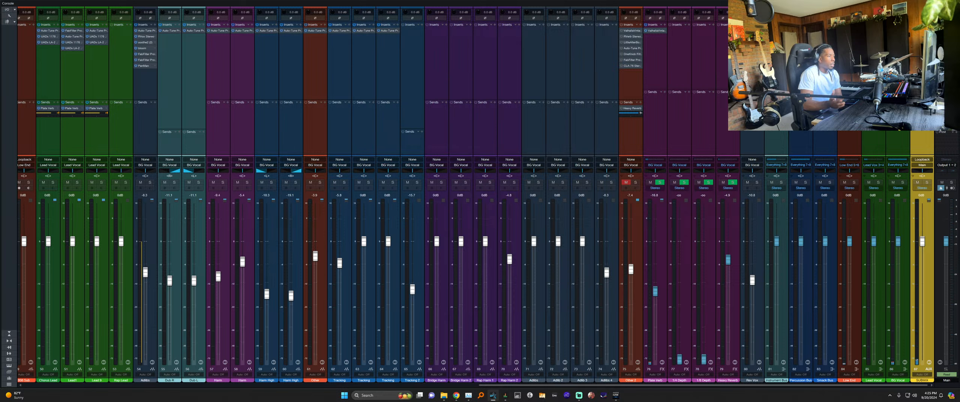
left_click(947, 165)
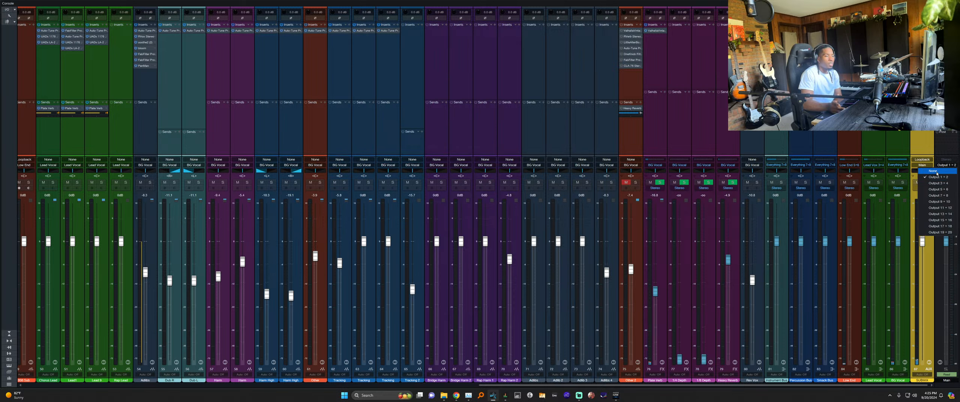
left_click(945, 165)
left_click(946, 125)
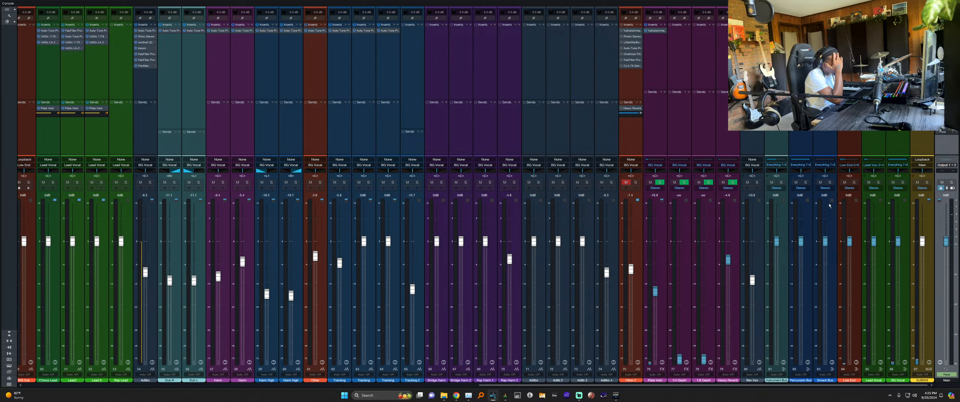
Play the song, lower the Main fader to -5 dB, and switch to Streamlabs Desktop.
key("space")
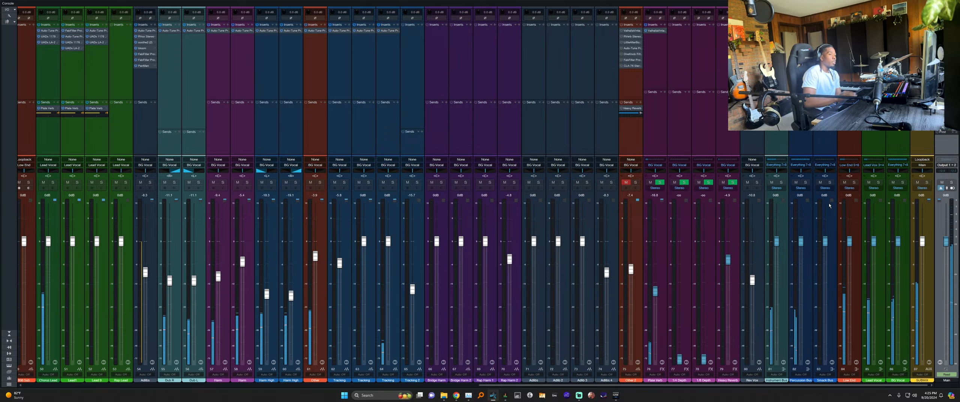
left_click_drag(946, 242, 950, 263)
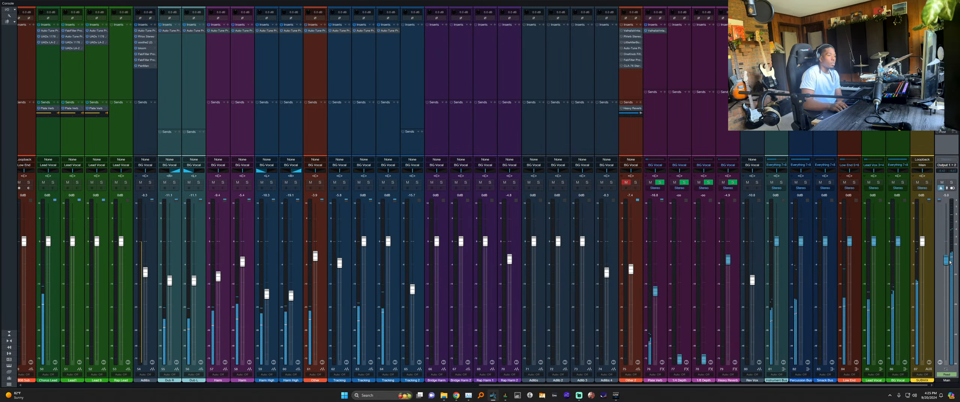
left_click(507, 397)
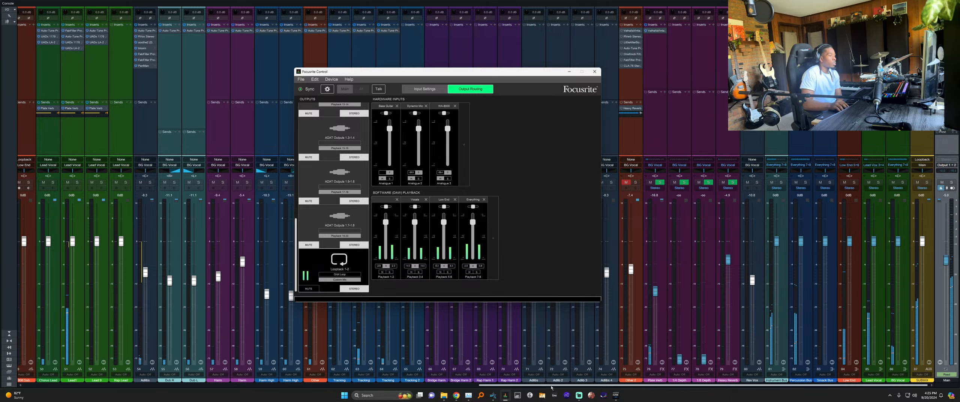
left_click(580, 395)
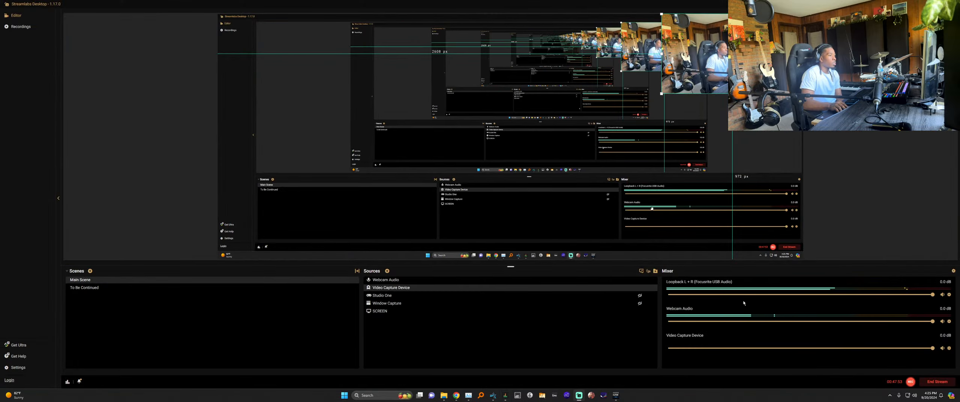
Mute and unmute Loopback L + R and Webcam Audio in the Streamlabs Mixer, then return to Studio One.
left_click(942, 294)
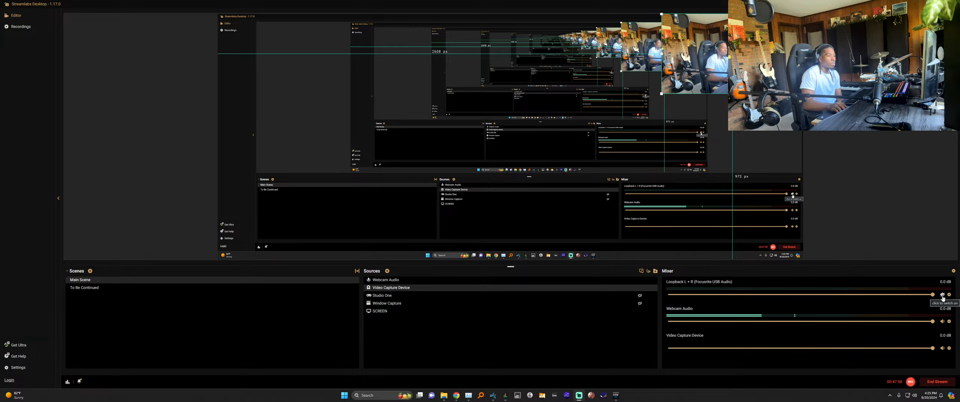
left_click(943, 295)
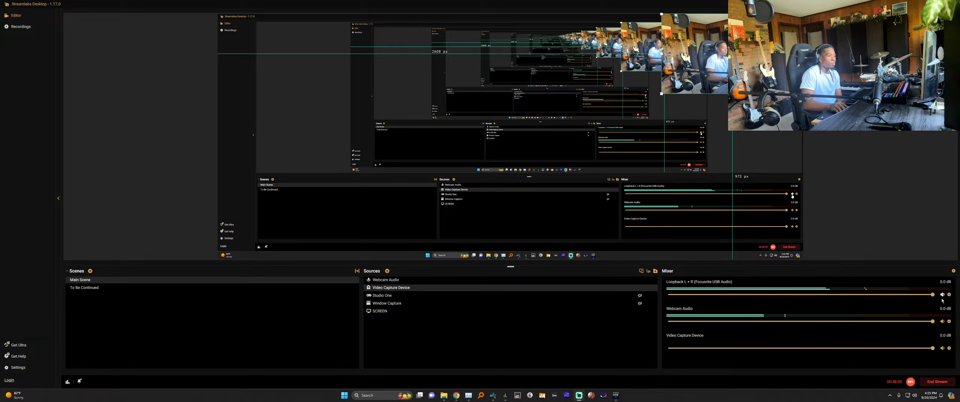
left_click(943, 322)
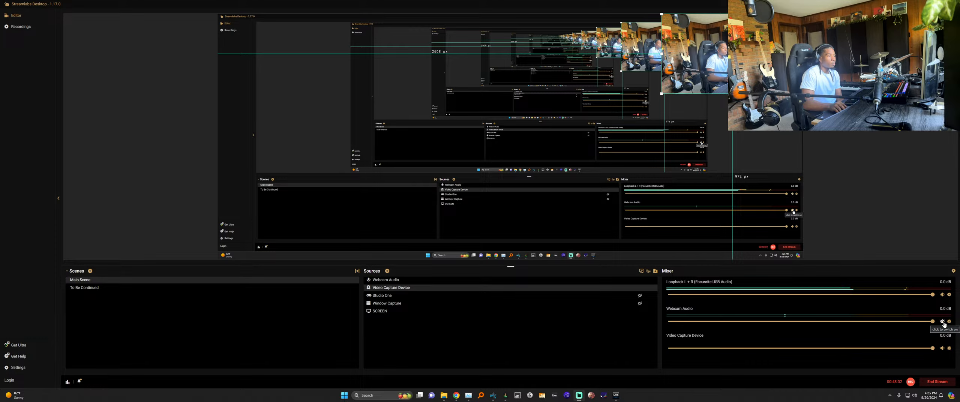
left_click(943, 322)
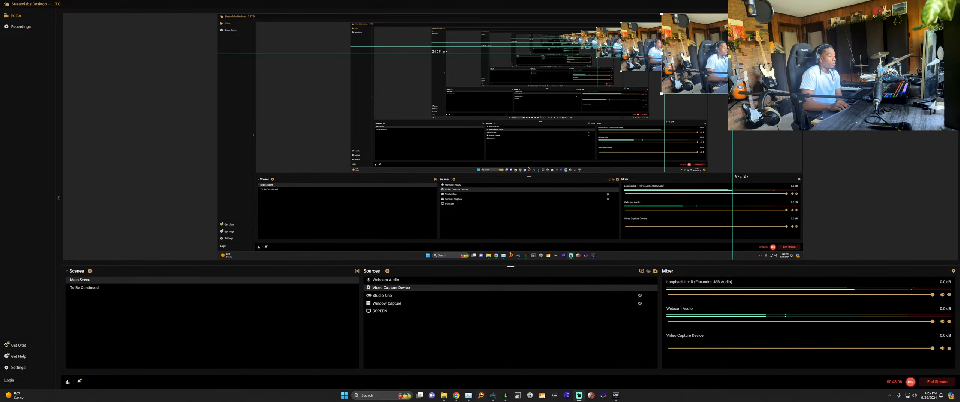
left_click(493, 395)
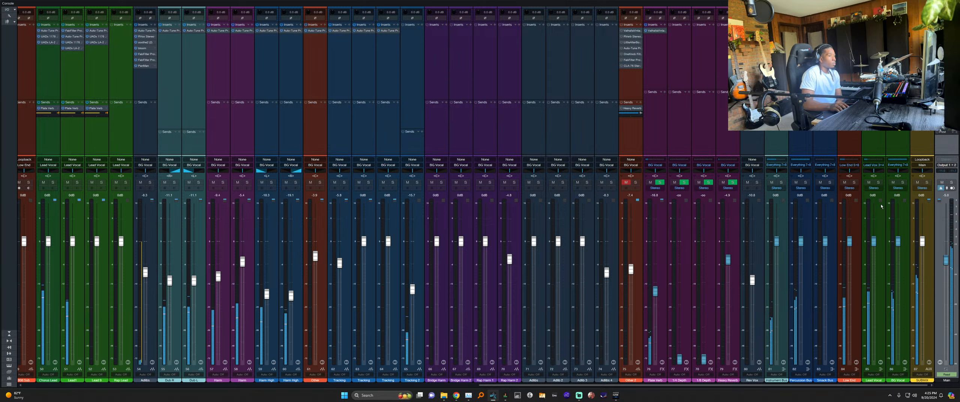
key("ctrl+period")
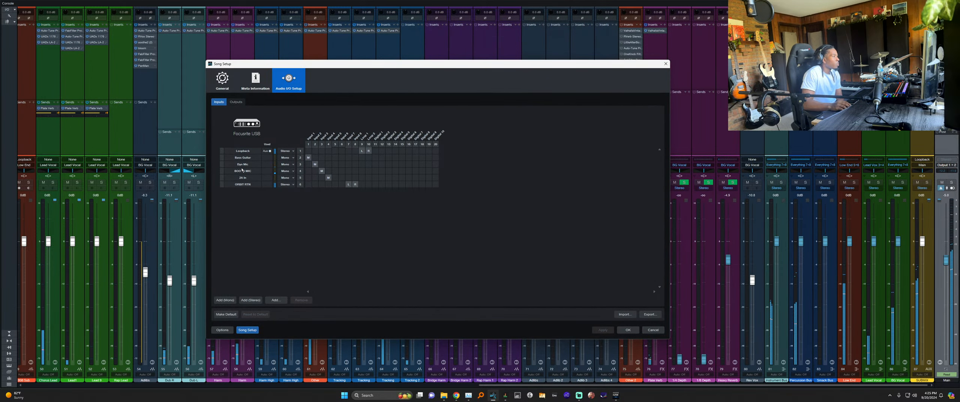
left_click(269, 151)
left_click(290, 152)
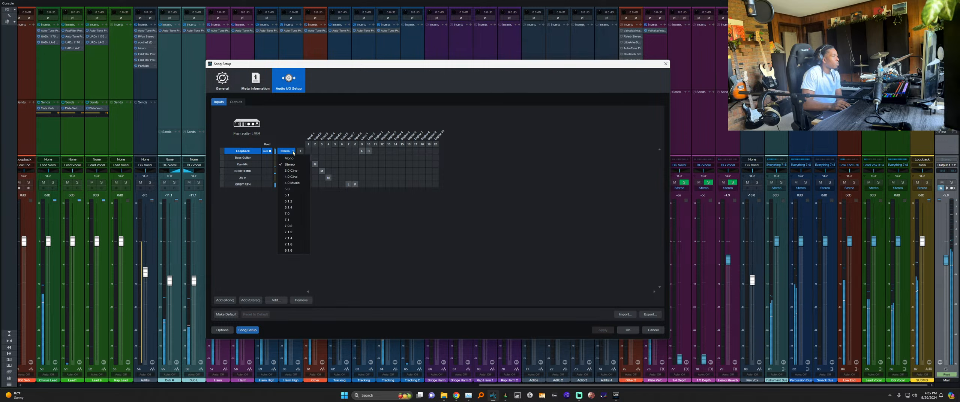
left_click(376, 215)
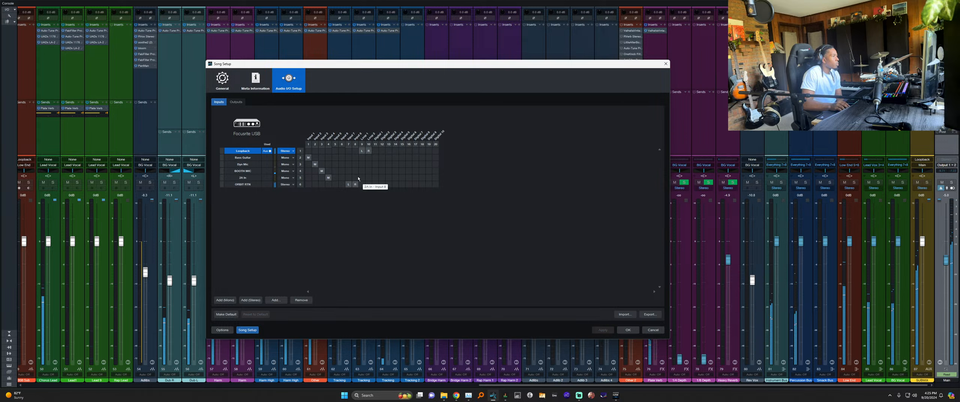
left_click(235, 103)
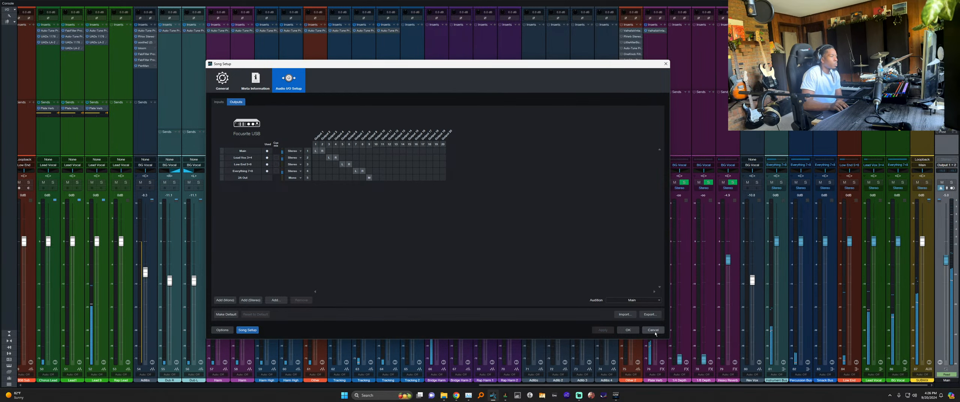
left_click(628, 329)
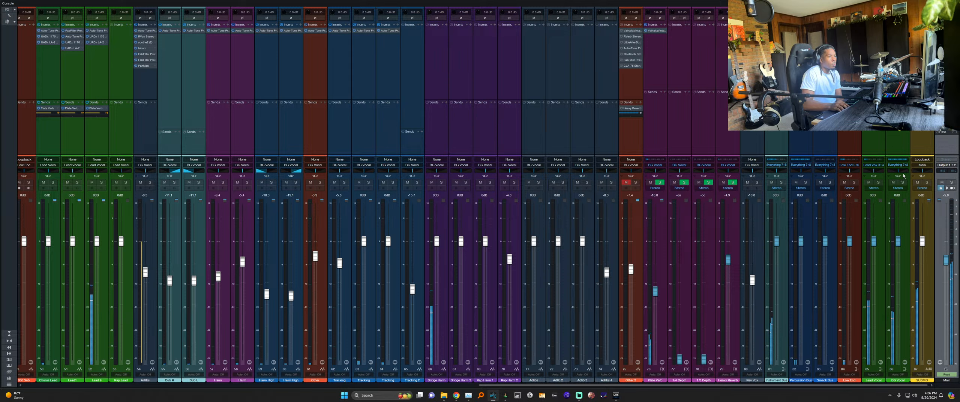
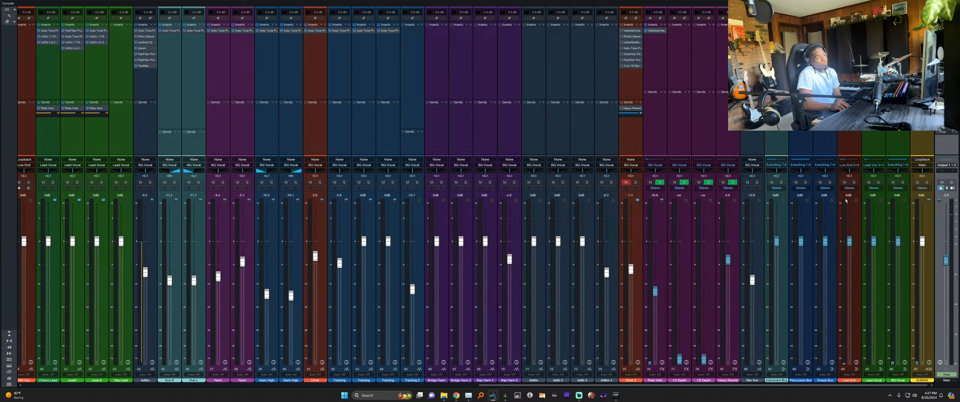
Check the SUBMIX channel's input choices and keep Loopback as its input.
left_click(798, 172)
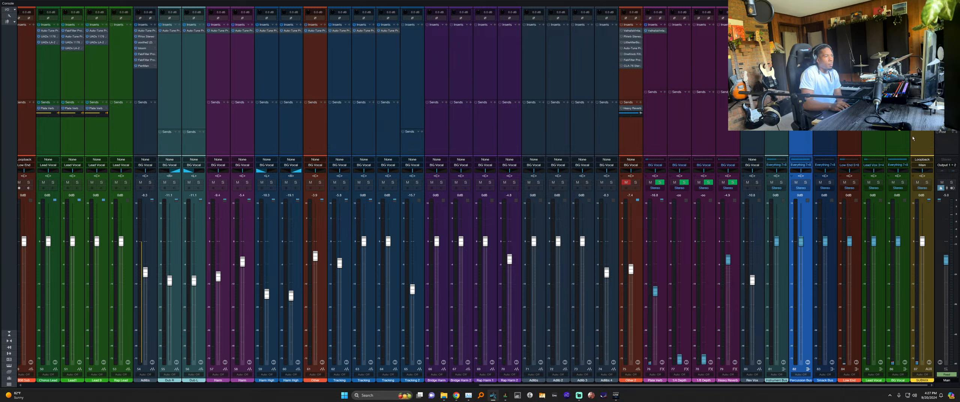
left_click(920, 160)
left_click(923, 160)
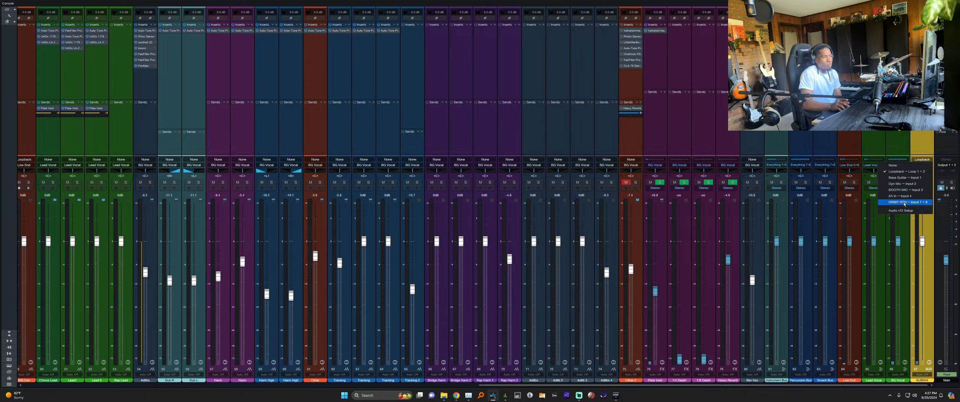
left_click(928, 131)
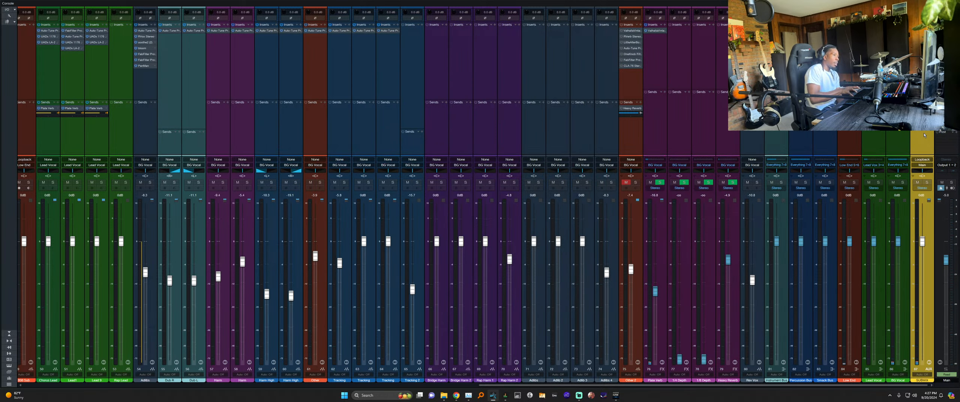
Open Allen Road (Surgeon Sound Mix).song from the BIRDS I VIEW > Allen Road folder on drive F.
key("ctrl+o")
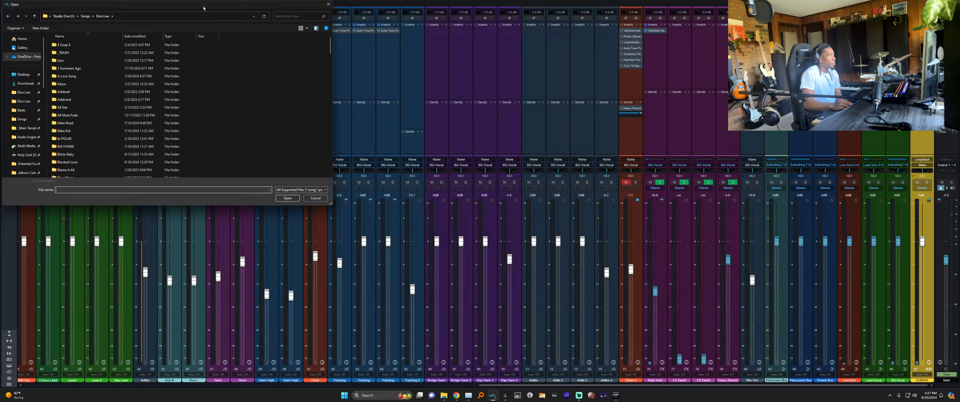
left_click_drag(203, 8, 592, 72)
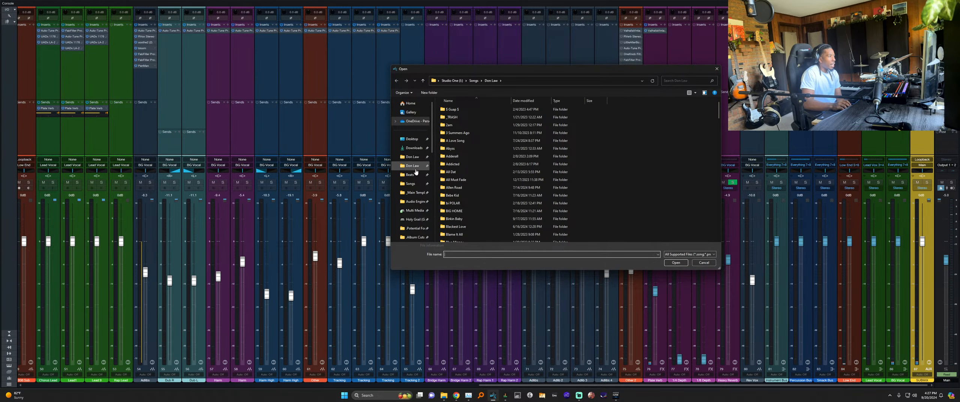
left_click(413, 157)
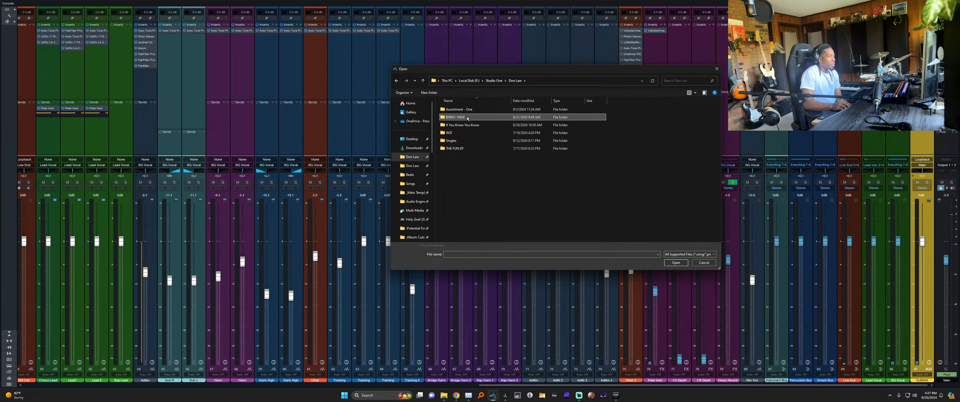
double_click(466, 119)
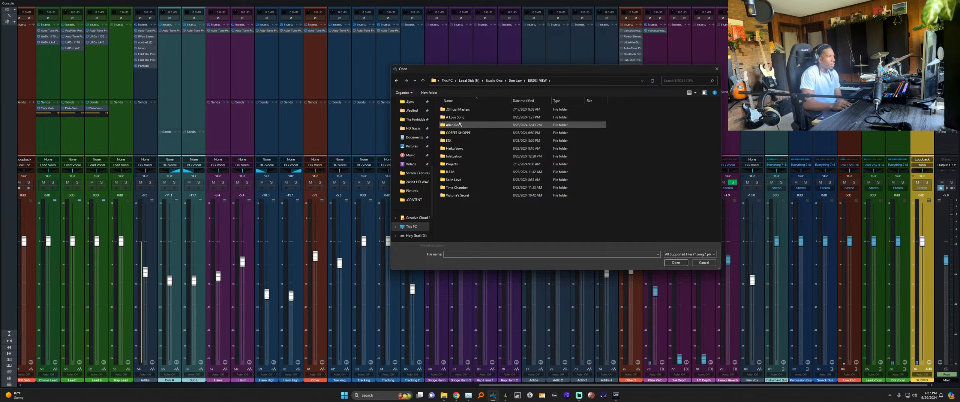
double_click(471, 125)
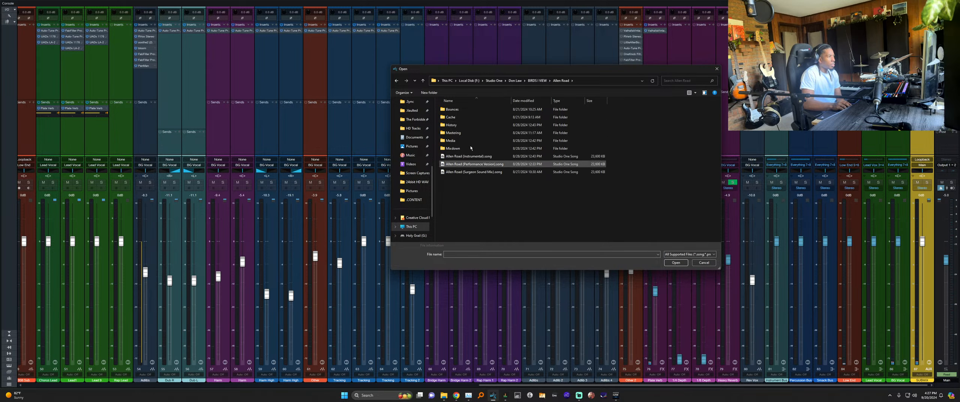
double_click(484, 172)
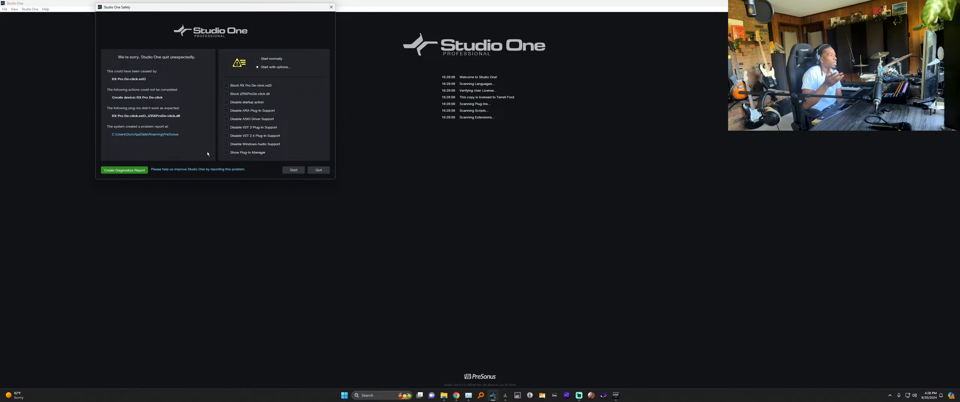
Restart with Show Plug-In Manager ticked and decline reconnecting the external MIDI devices.
left_click(226, 152)
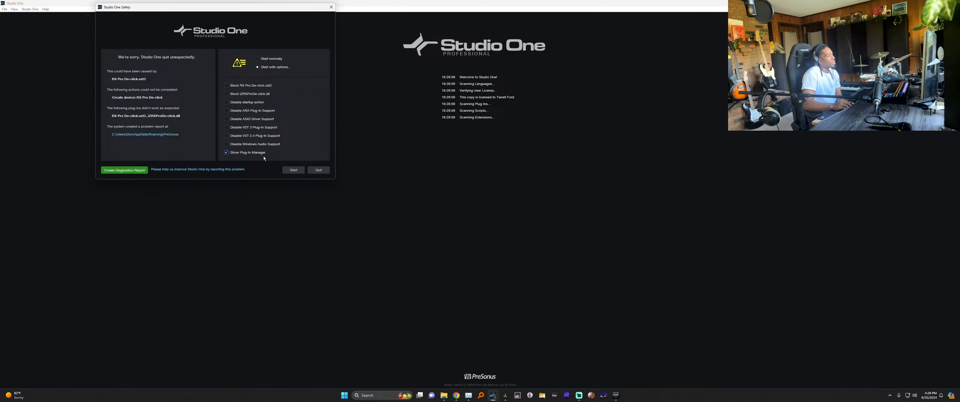
left_click(293, 170)
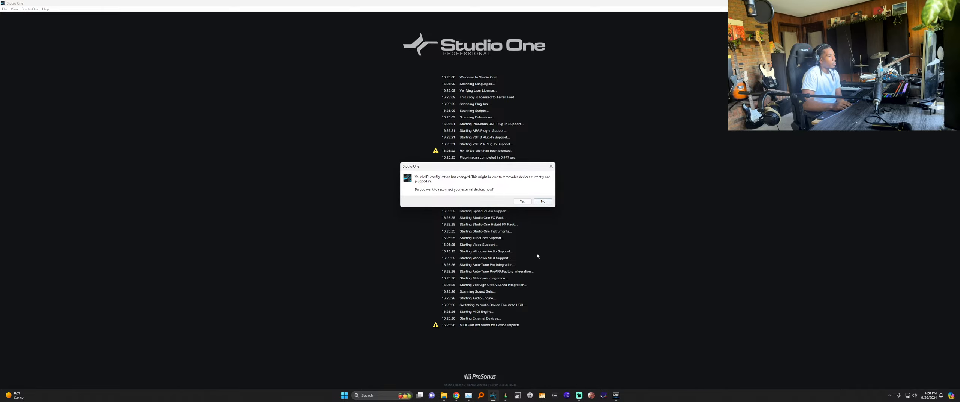
left_click(542, 202)
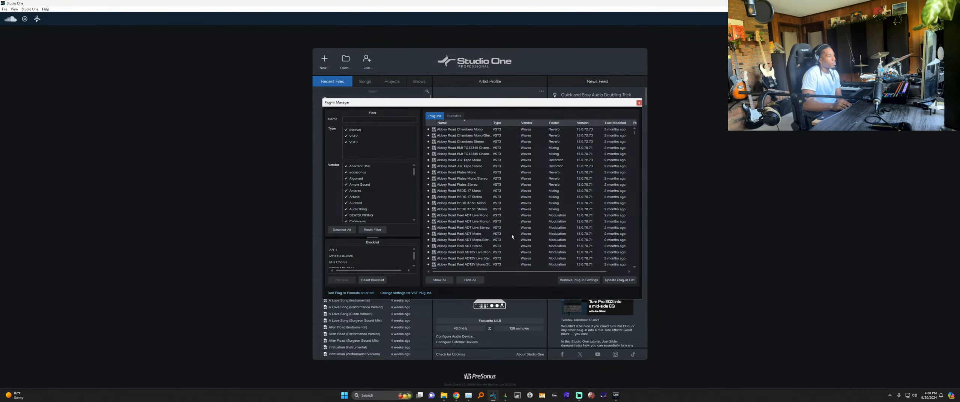
Filter the plug-in list by 'rx' and select the RX De-click and Breath Control entries.
left_click(378, 120)
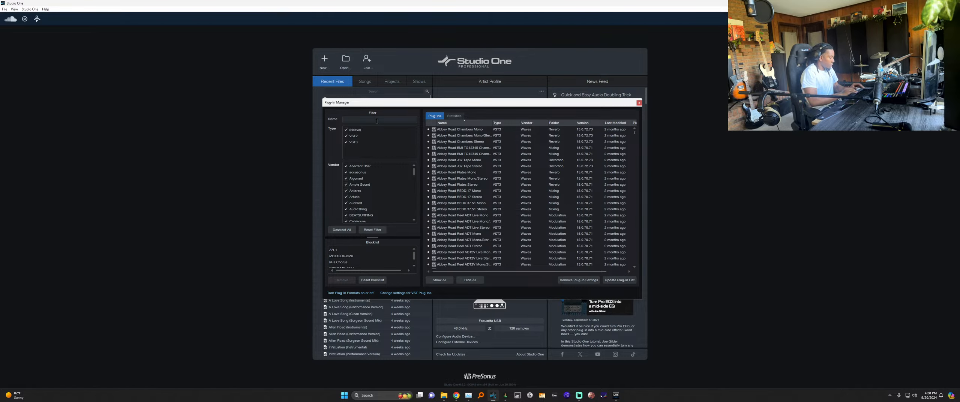
type("rx")
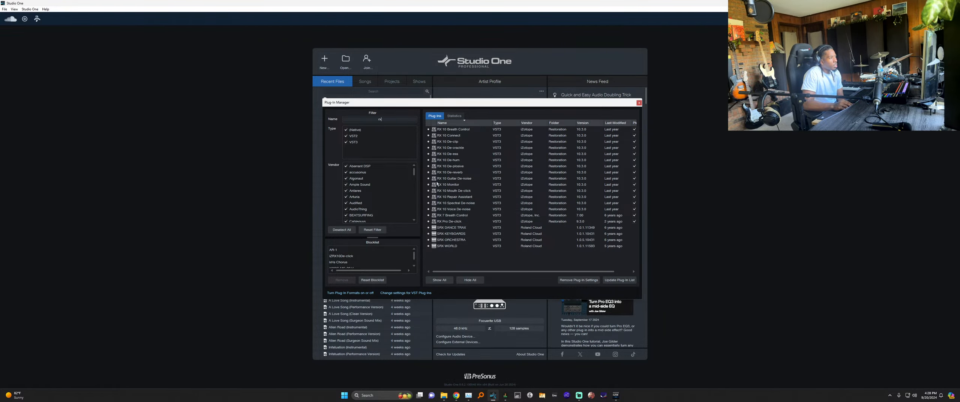
left_click(430, 192)
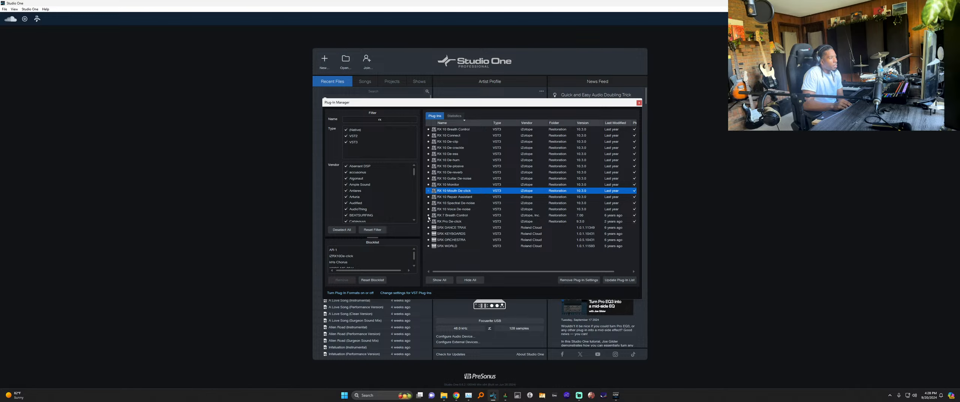
left_click(429, 222)
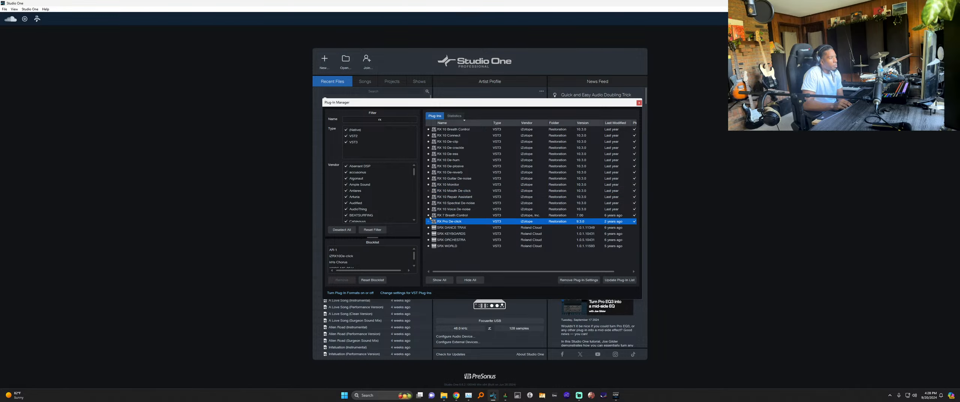
left_click(429, 216)
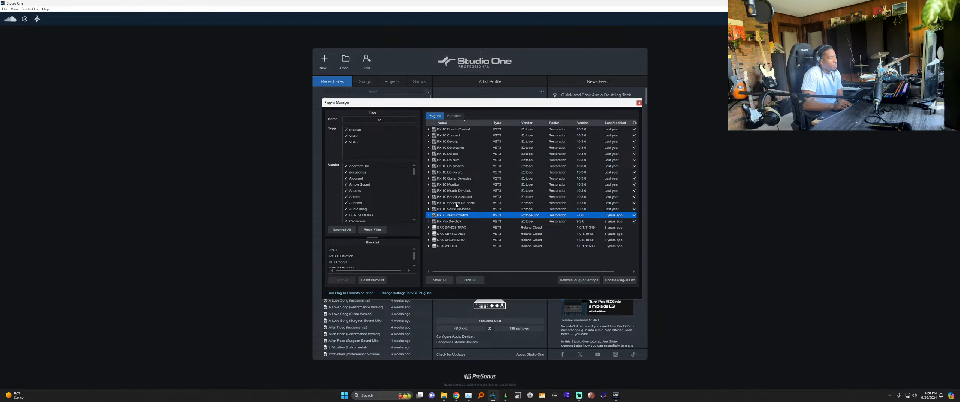
Disable the RX 10 plug-ins from Voice De-noise up through Breath Control.
left_click(429, 210)
left_click(429, 204)
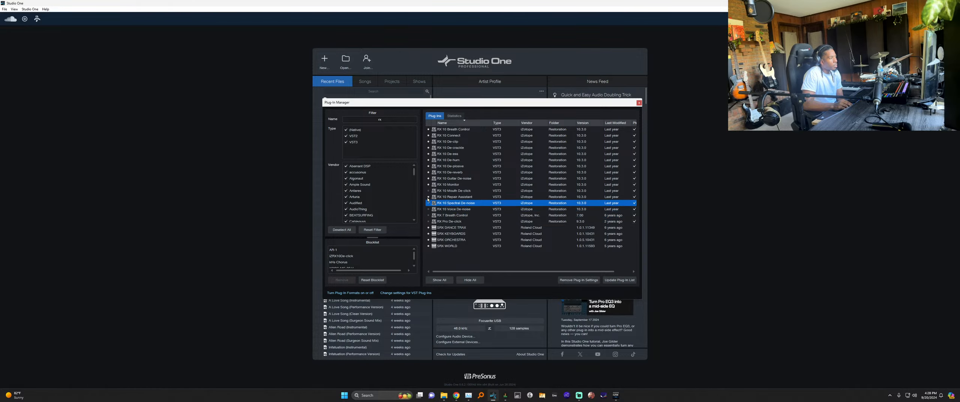
left_click(429, 198)
left_click(429, 180)
left_click(428, 185)
left_click(429, 173)
left_click(429, 166)
left_click(429, 161)
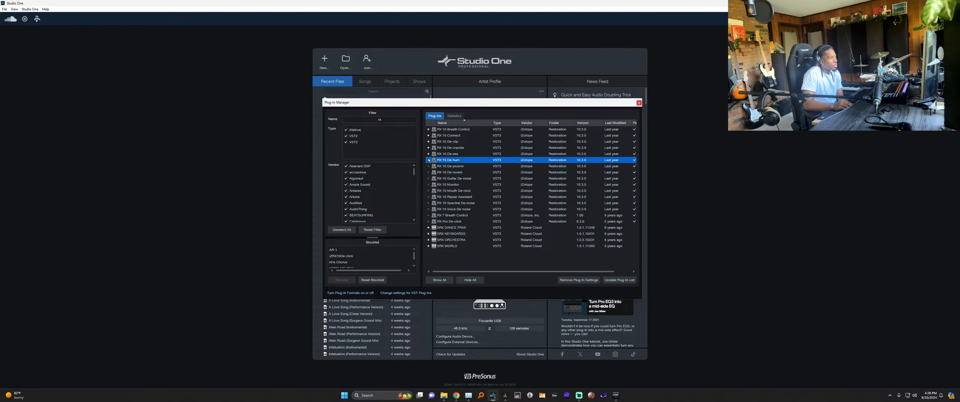
left_click(429, 154)
left_click(429, 147)
left_click(429, 142)
left_click(429, 135)
left_click(429, 130)
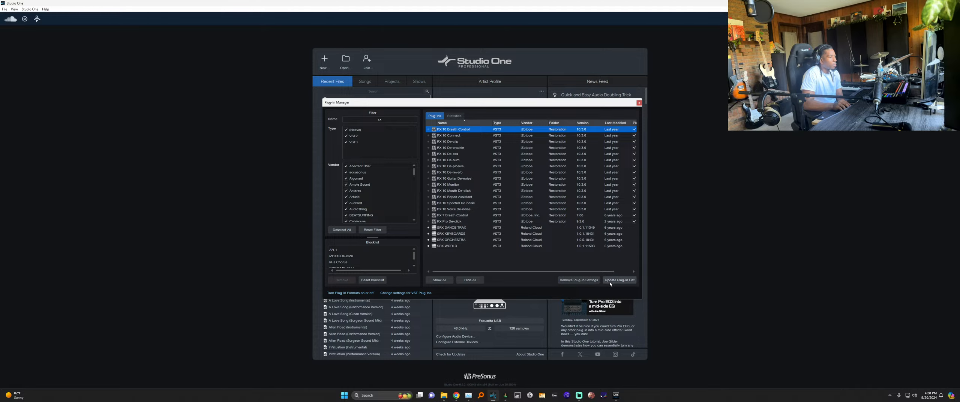
Try adding RX 10 De-hum to the blocklist, check RX 10 Monitor's options, then close the manager.
right_click(444, 186)
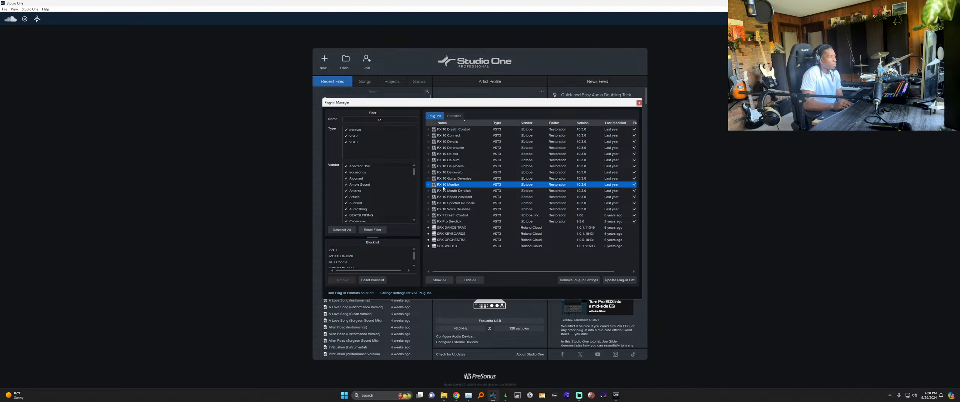
left_click(458, 255)
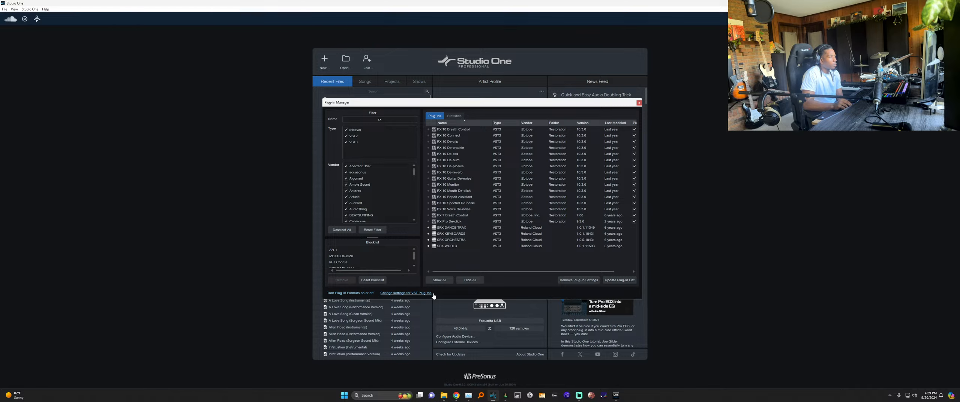
left_click_drag(448, 301, 449, 327)
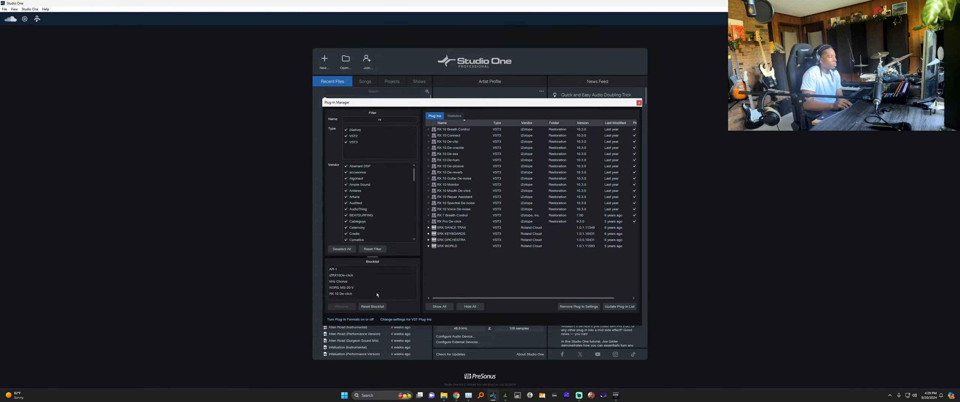
left_click(446, 161)
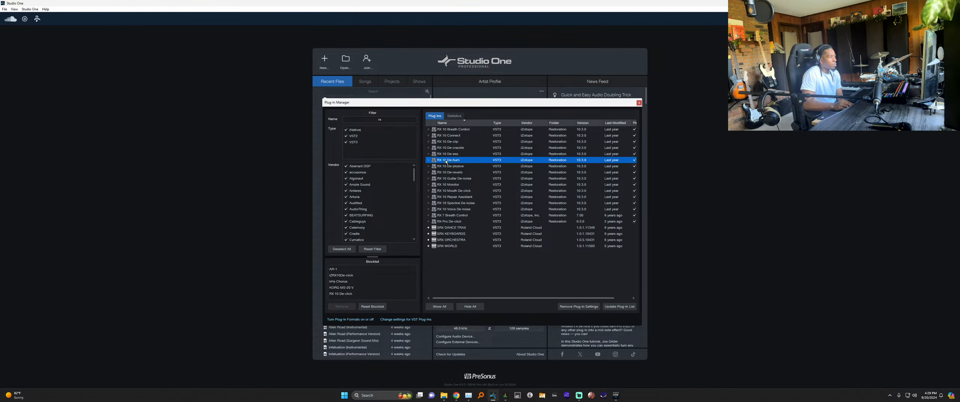
mouse_move(446, 162)
left_mouse_down()
mouse_move(382, 286)
mouse_move(449, 165)
left_mouse_up()
right_click(448, 186)
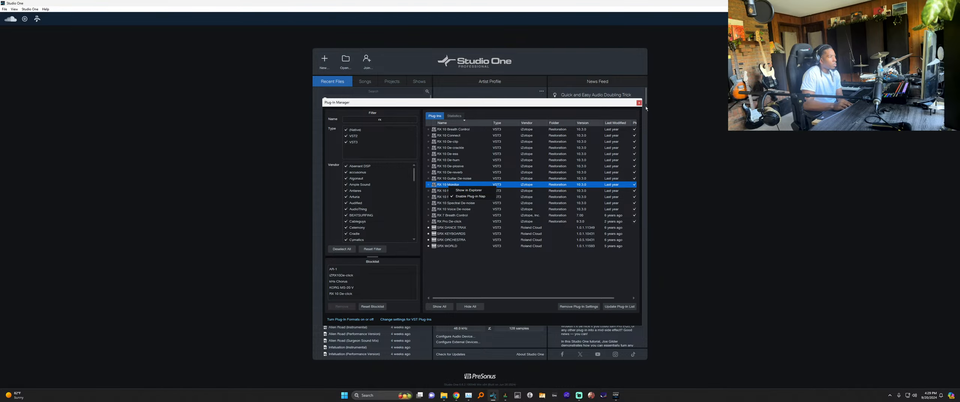
left_click(639, 103)
left_click(639, 103)
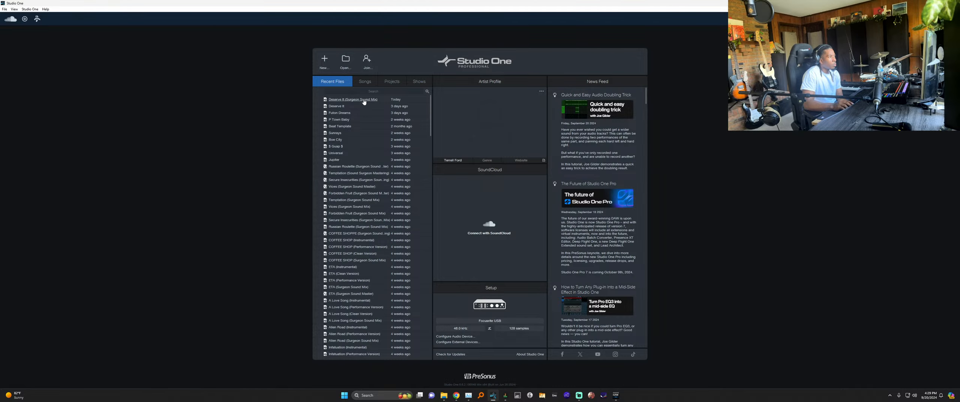
Reopen Allen Road (Surgeon Sound Mix).song from BIRDS I VIEW > Allen Road, crashing on RX Pro De-click again.
left_click(345, 61)
left_click(37, 105)
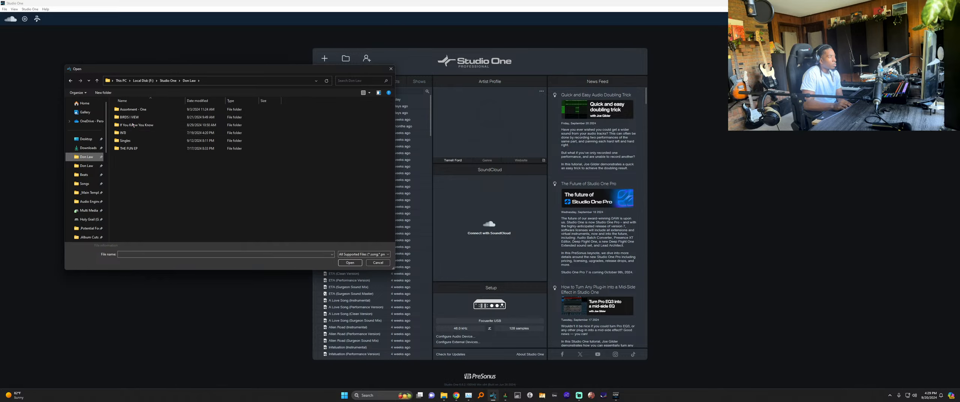
double_click(132, 120)
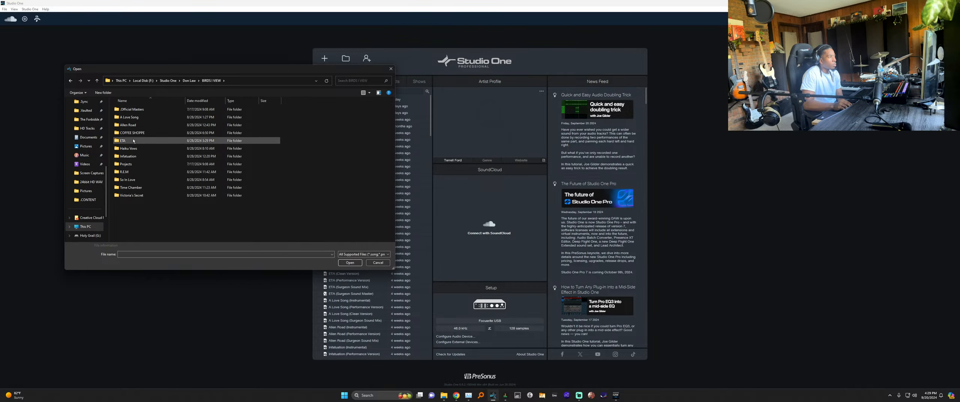
double_click(129, 125)
double_click(155, 173)
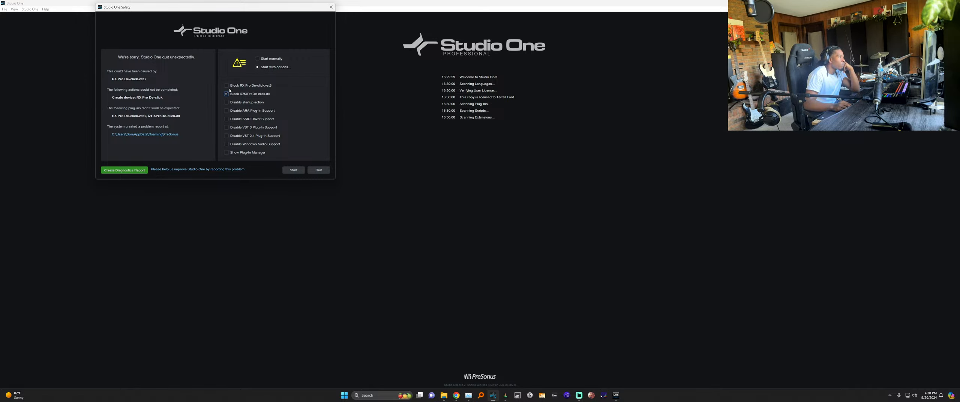
Start up with both RX Pro De-click plug-ins blocked and dismiss the MIDI reconnect prompt.
left_click(296, 171)
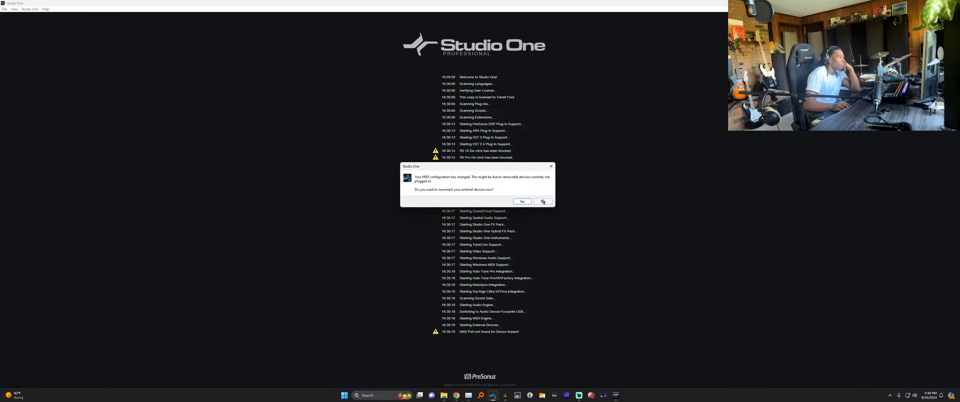
key("Return")
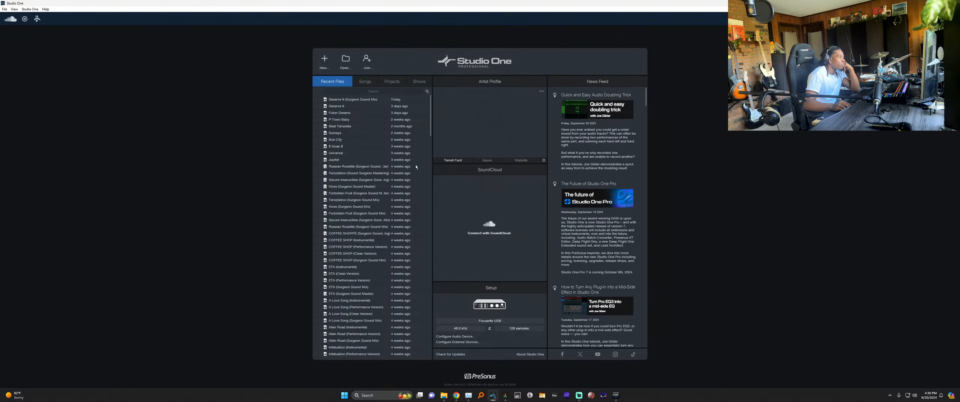
left_click(345, 61)
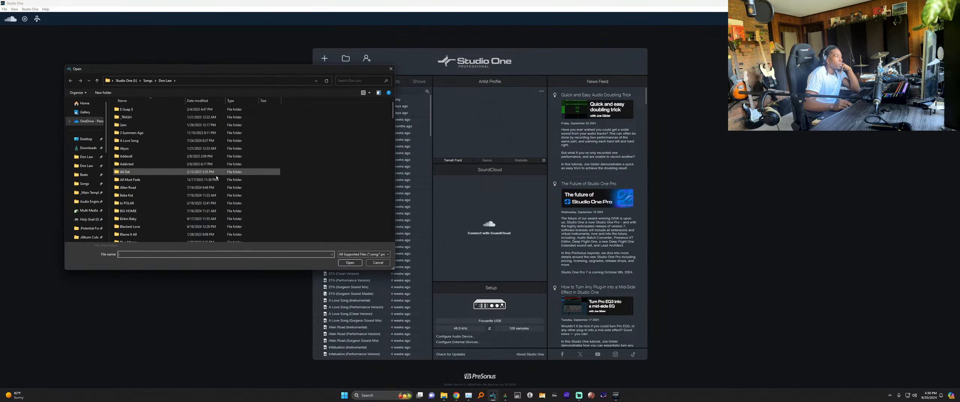
left_click(94, 160)
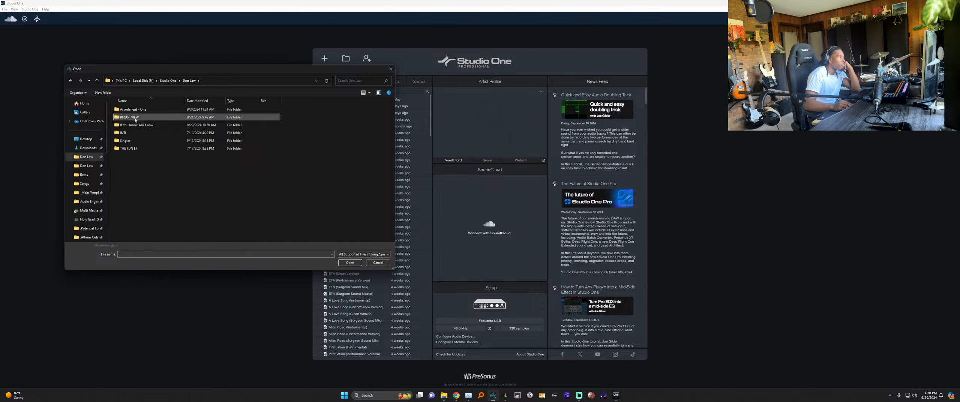
double_click(151, 117)
double_click(144, 125)
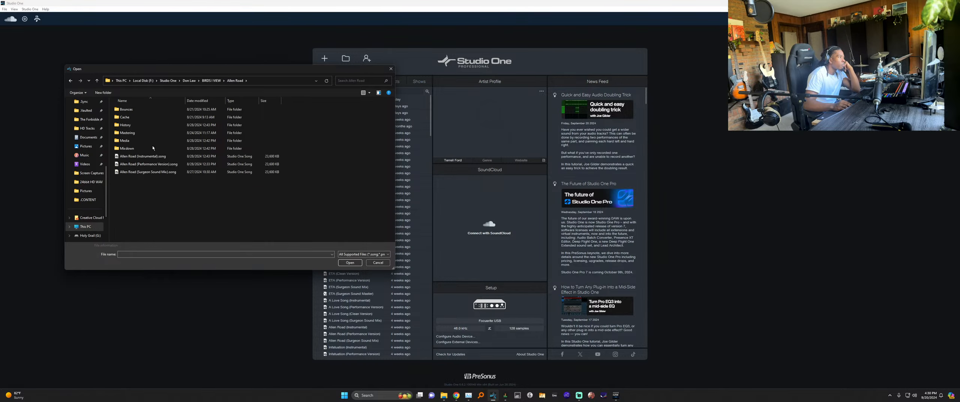
double_click(147, 172)
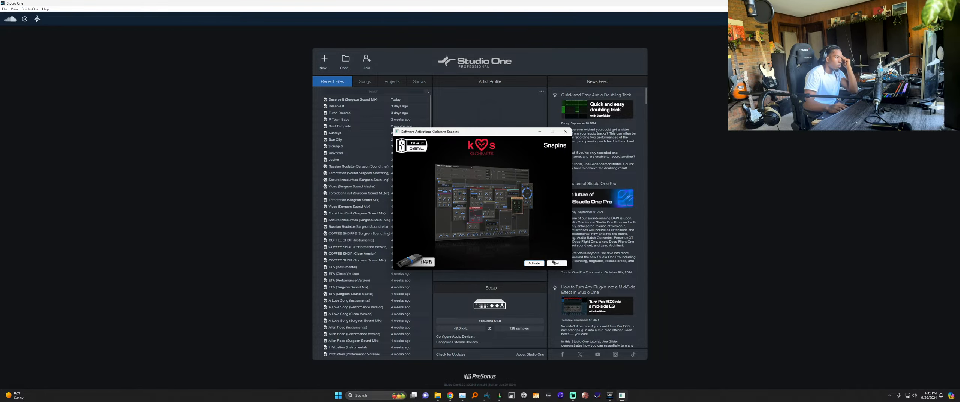
left_click(556, 263)
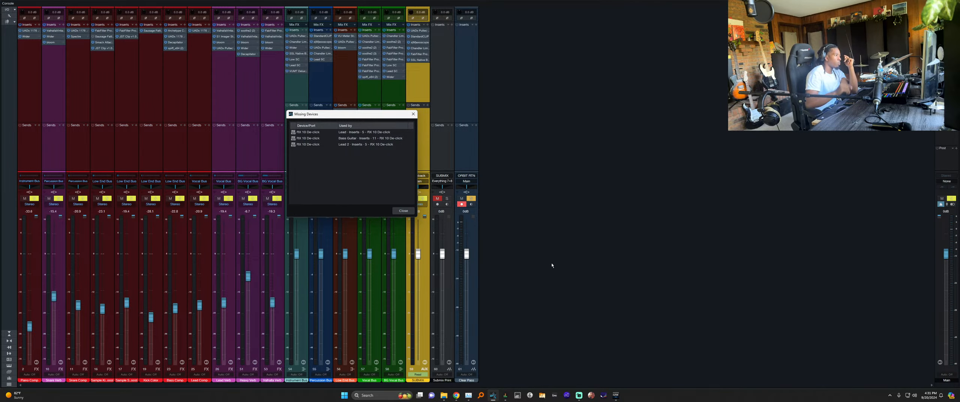
Dismiss Missing Devices, mute the Submix Print and Clear Pass events, and start playback.
left_click(403, 211)
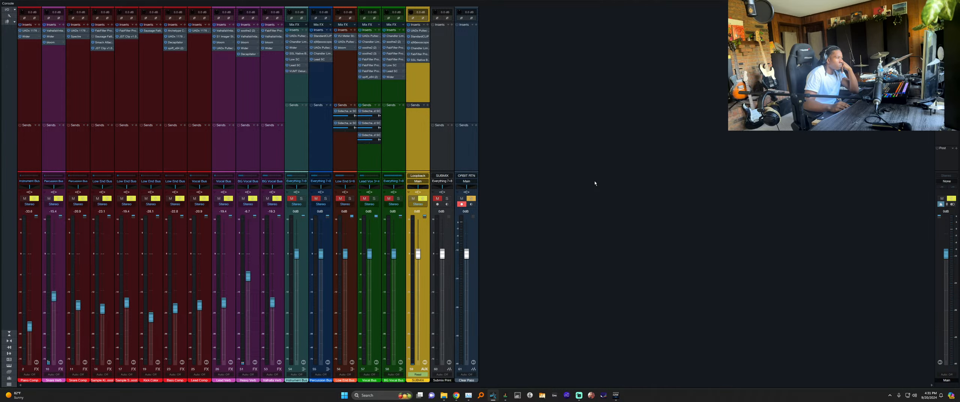
key("F3")
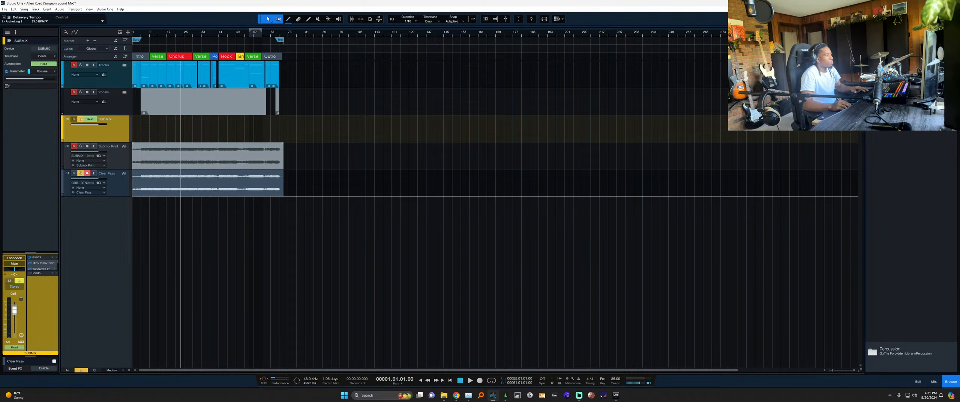
left_click_drag(304, 167, 222, 189)
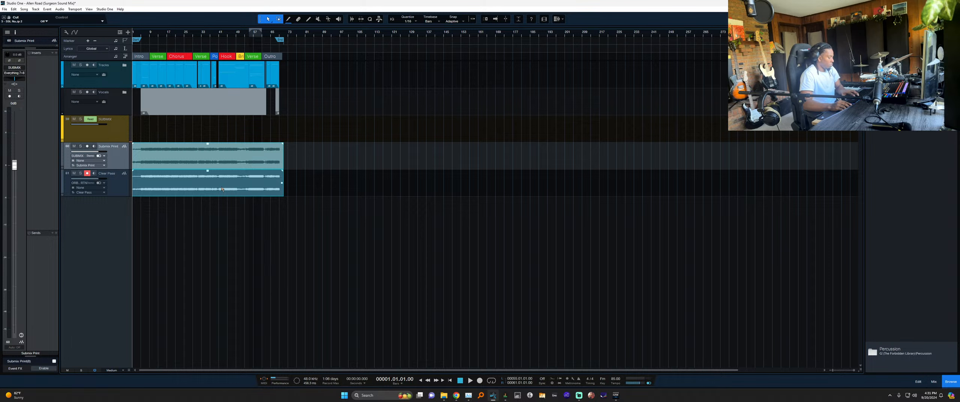
key("shift+m")
key("space")
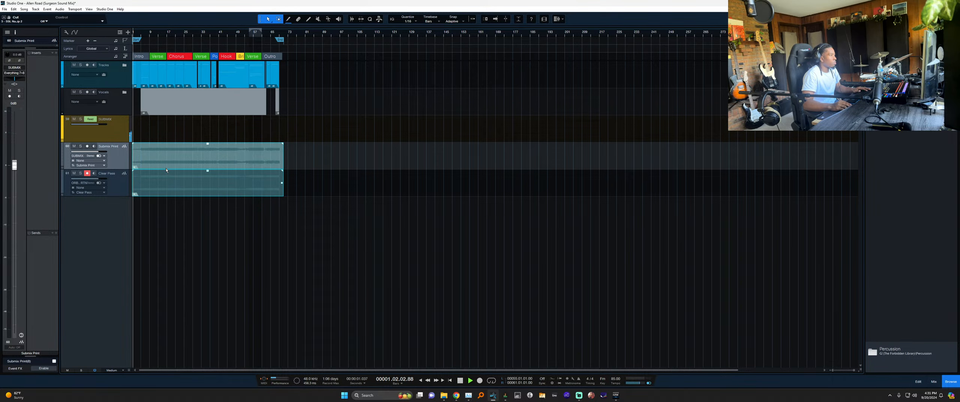
Route the Main channel's output to Output 1 + 2 on the console.
key("F3")
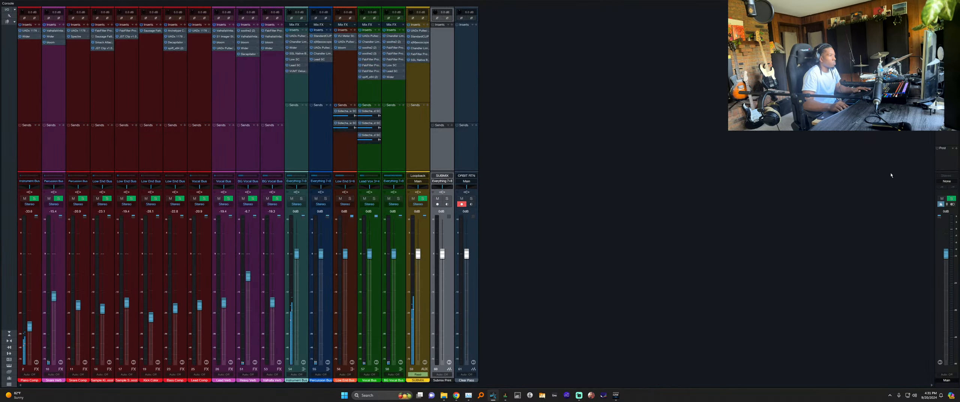
left_click(943, 181)
left_click(939, 193)
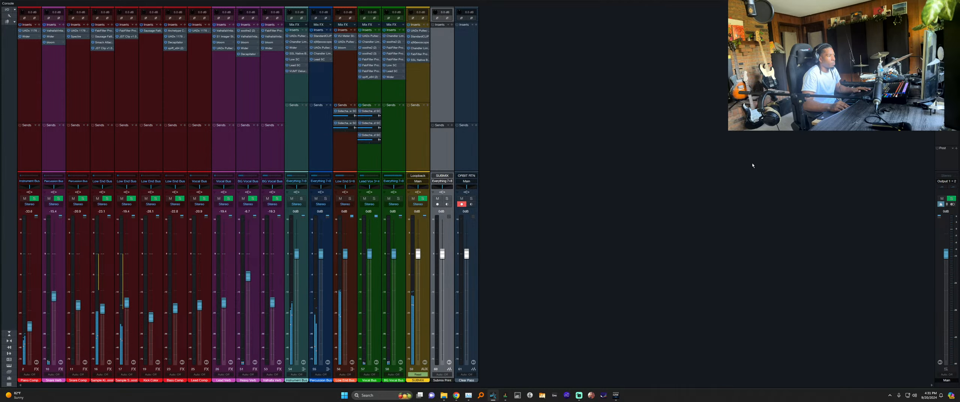
key("F3")
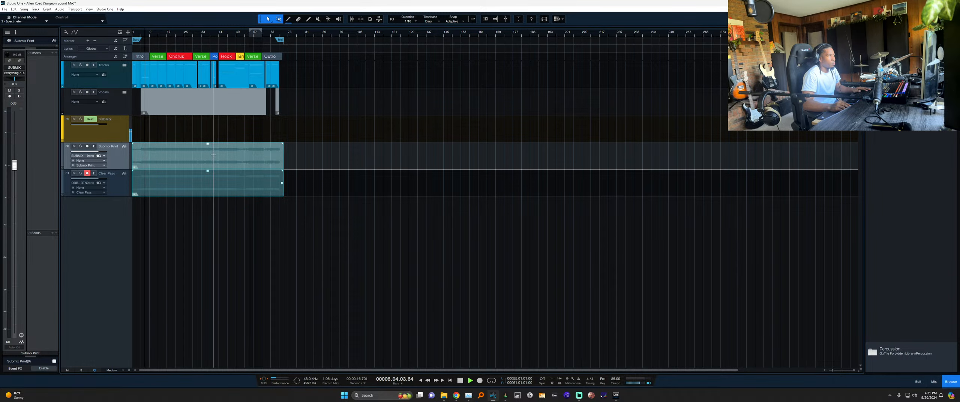
key("F3")
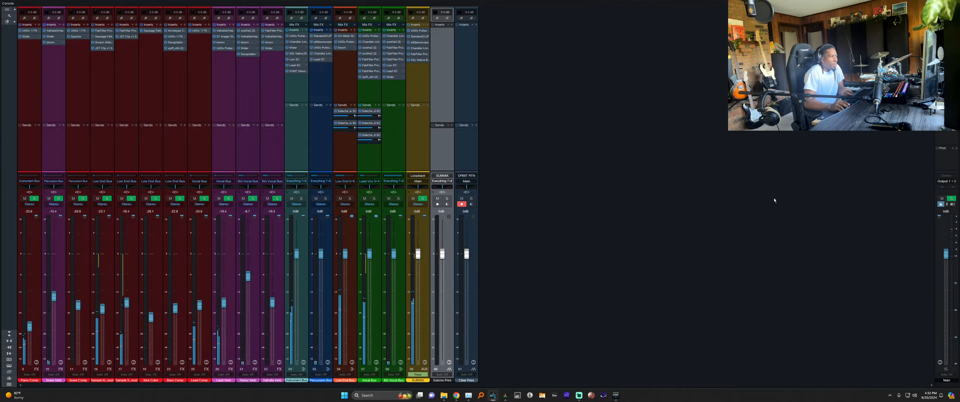
Confirm Main stays on Output 1 + 2 and Loopback on Main, then bring up Focusrite Control.
left_click(949, 182)
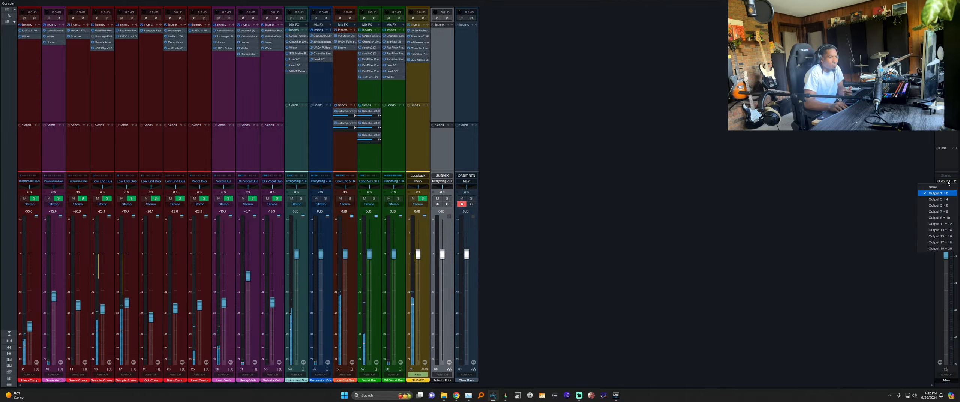
left_click(940, 135)
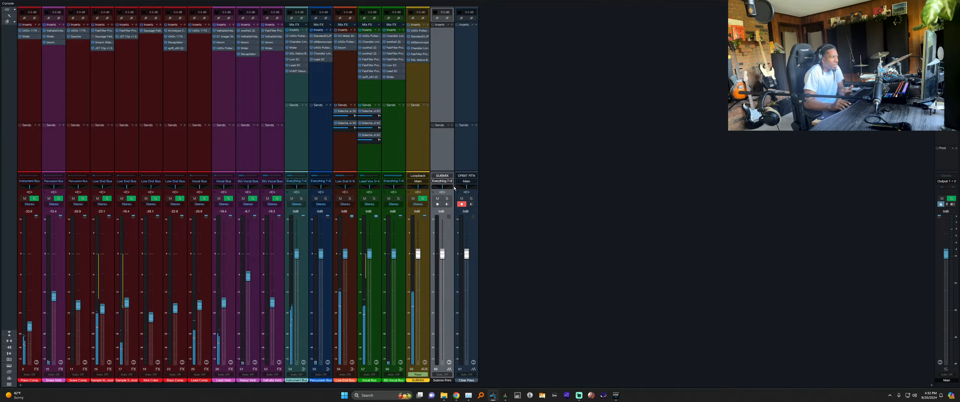
left_click(417, 182)
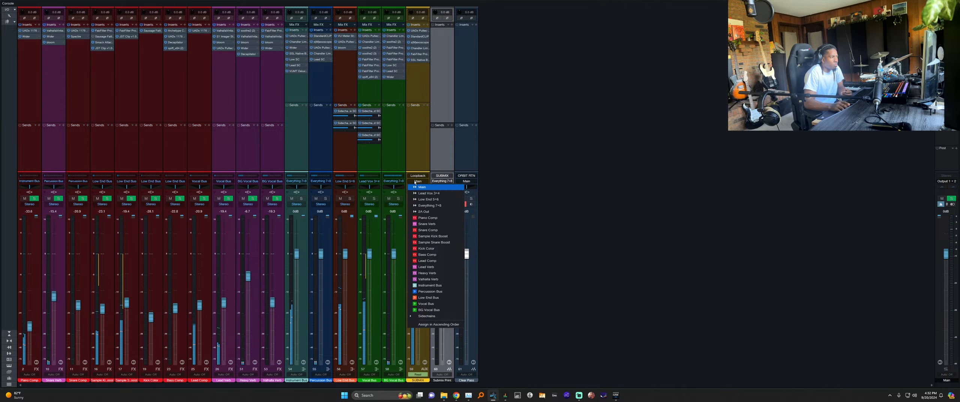
left_click(417, 187)
left_click(417, 181)
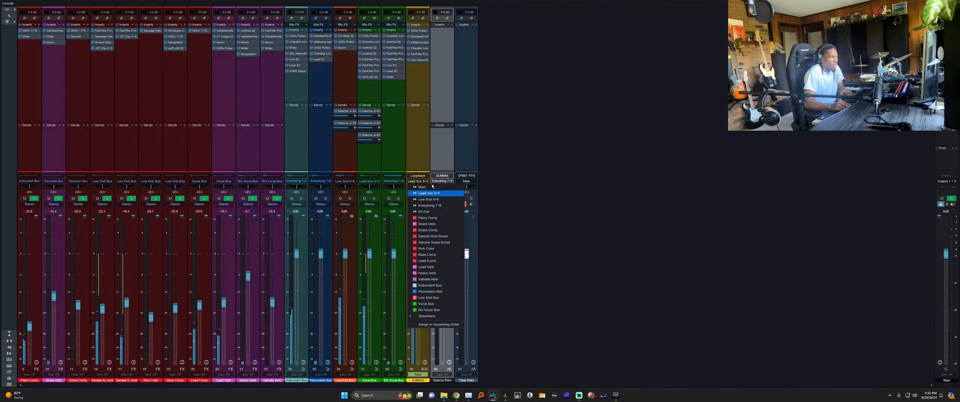
left_click(430, 188)
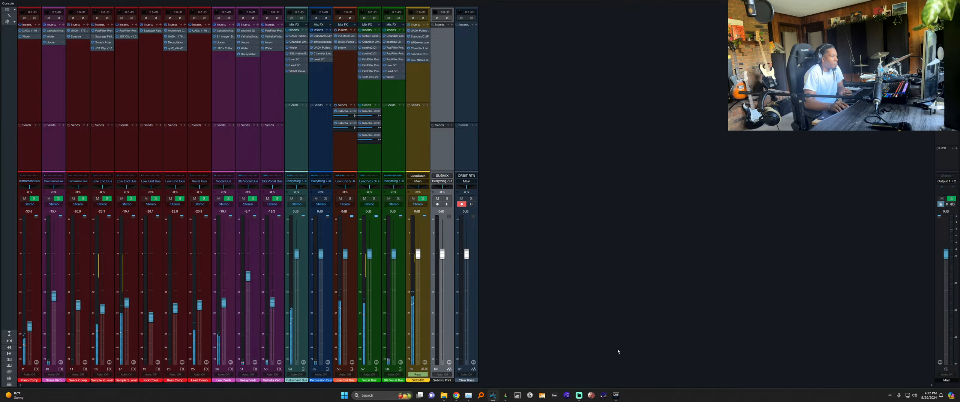
left_click(506, 395)
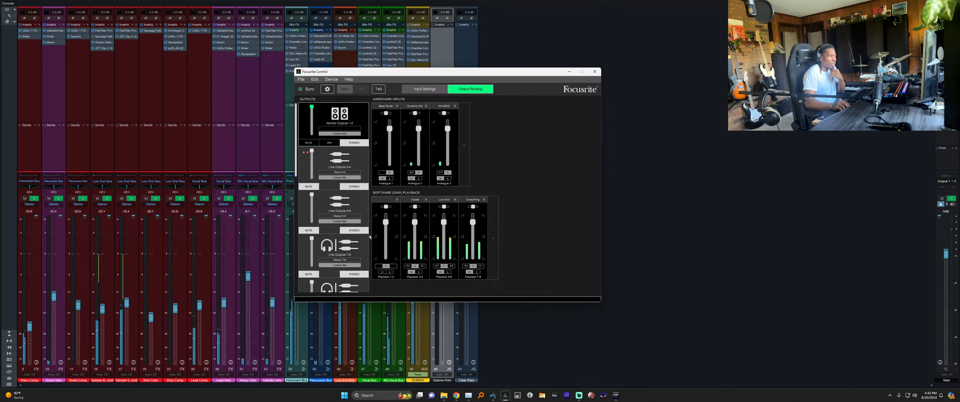
Toggle STEREO, MUTE and DIM on Monitor Outputs 1-2, leaving them undimmed, then check the outputs down to ADAT.
left_click(355, 144)
left_click(354, 144)
left_click(310, 143)
left_click(335, 146)
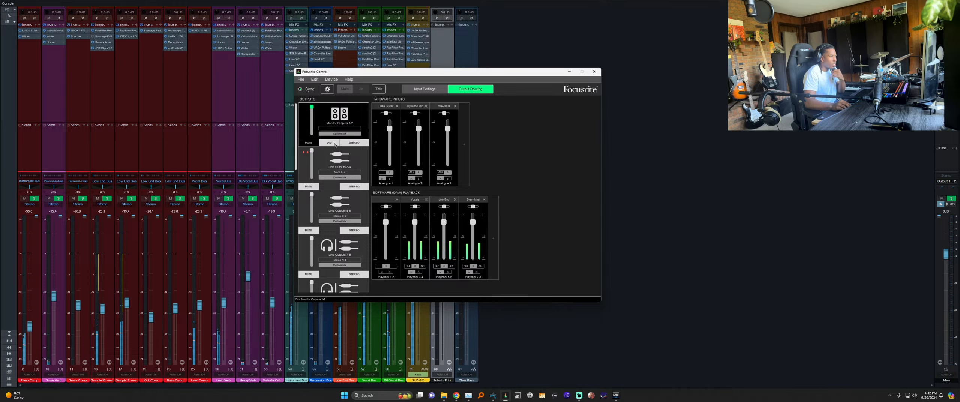
left_click(330, 144)
left_click(329, 145)
left_click(329, 145)
left_click(329, 145)
left_click(330, 144)
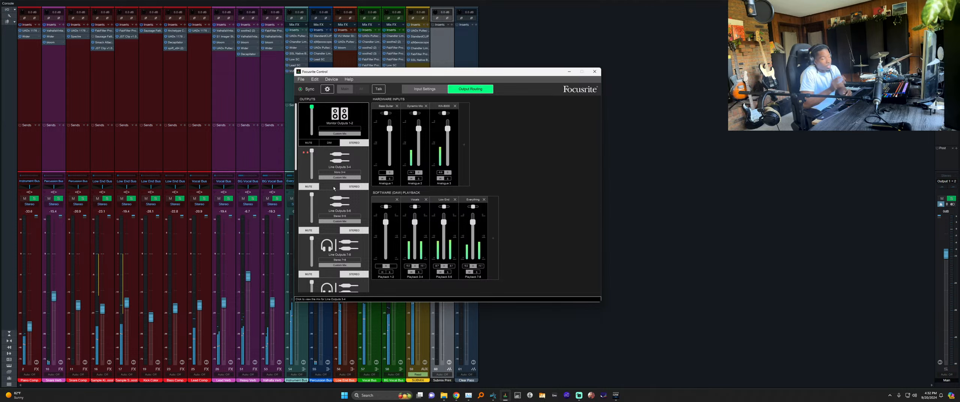
scroll(334, 189, "down", 5)
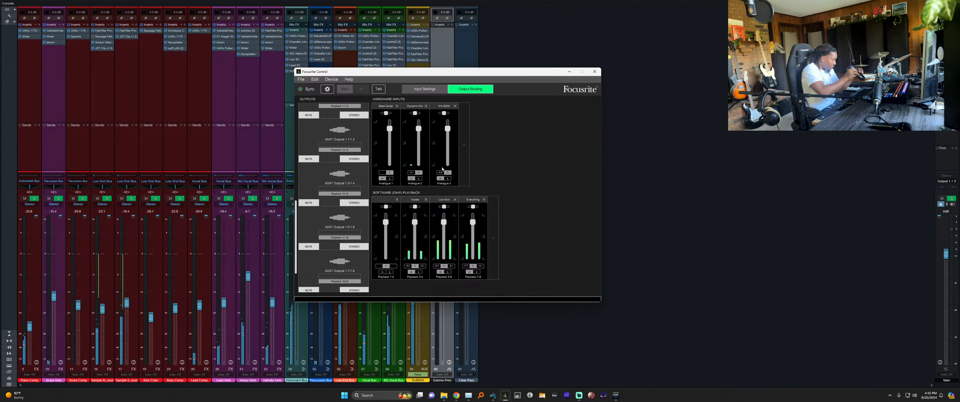
left_click(580, 395)
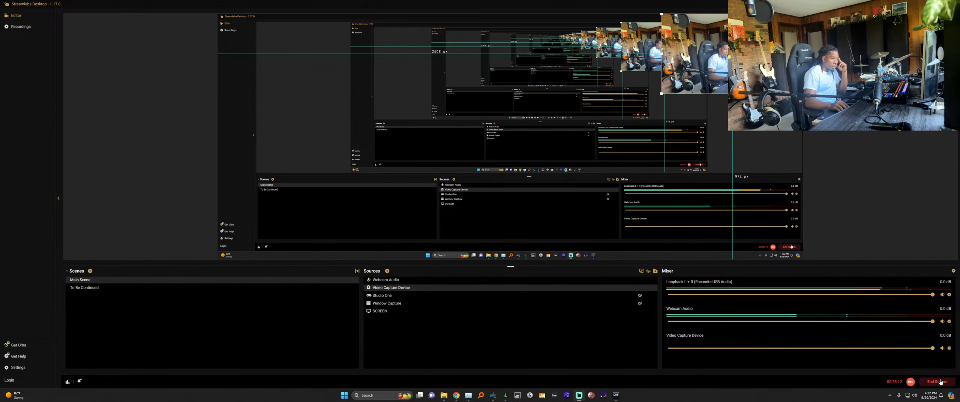